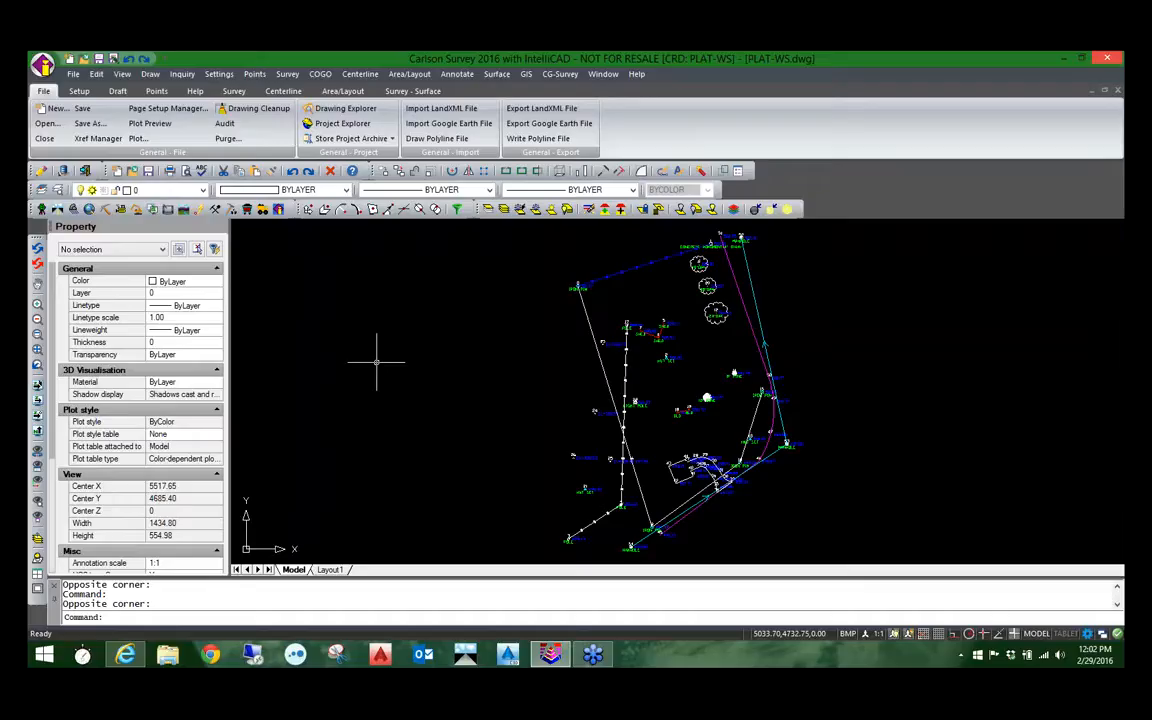
# Step: Open the layer explorer with the LA (EXPLAYERS) command and reposition its window over the drawing
pyautogui.write('LA')
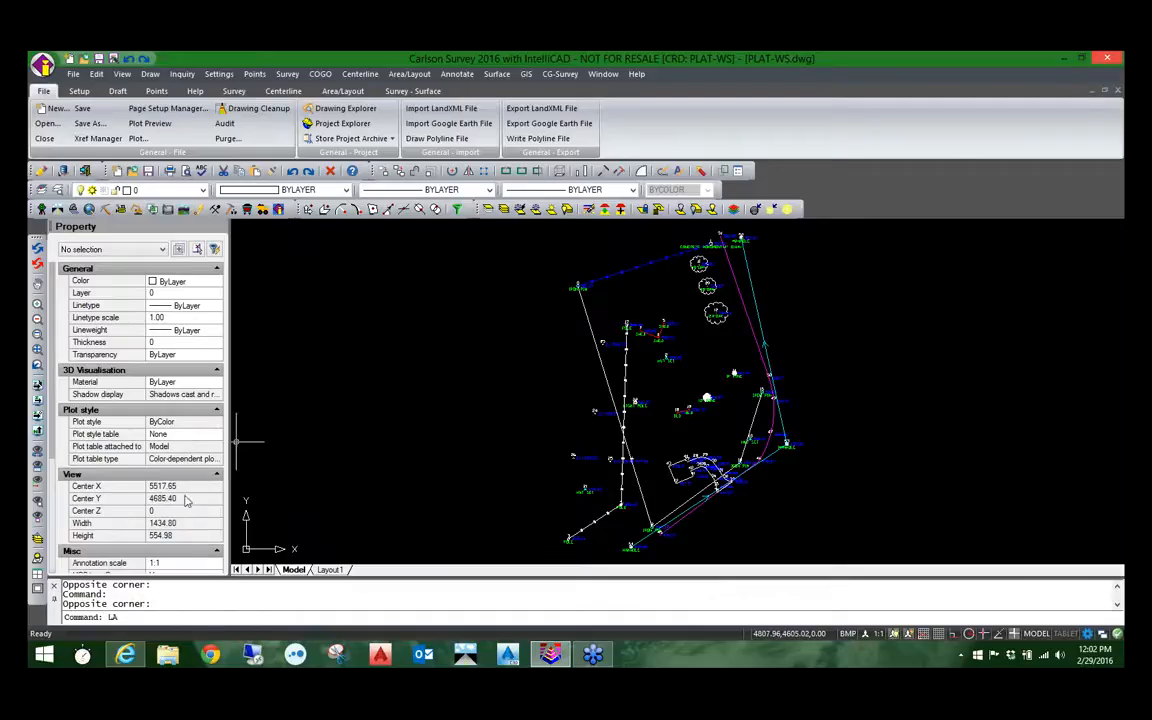
pyautogui.press('BackSpace')
pyautogui.press('BackSpace')
pyautogui.write('la')
pyautogui.press('Down')
pyautogui.press('Down')
pyautogui.press('Down')
pyautogui.press('Down')
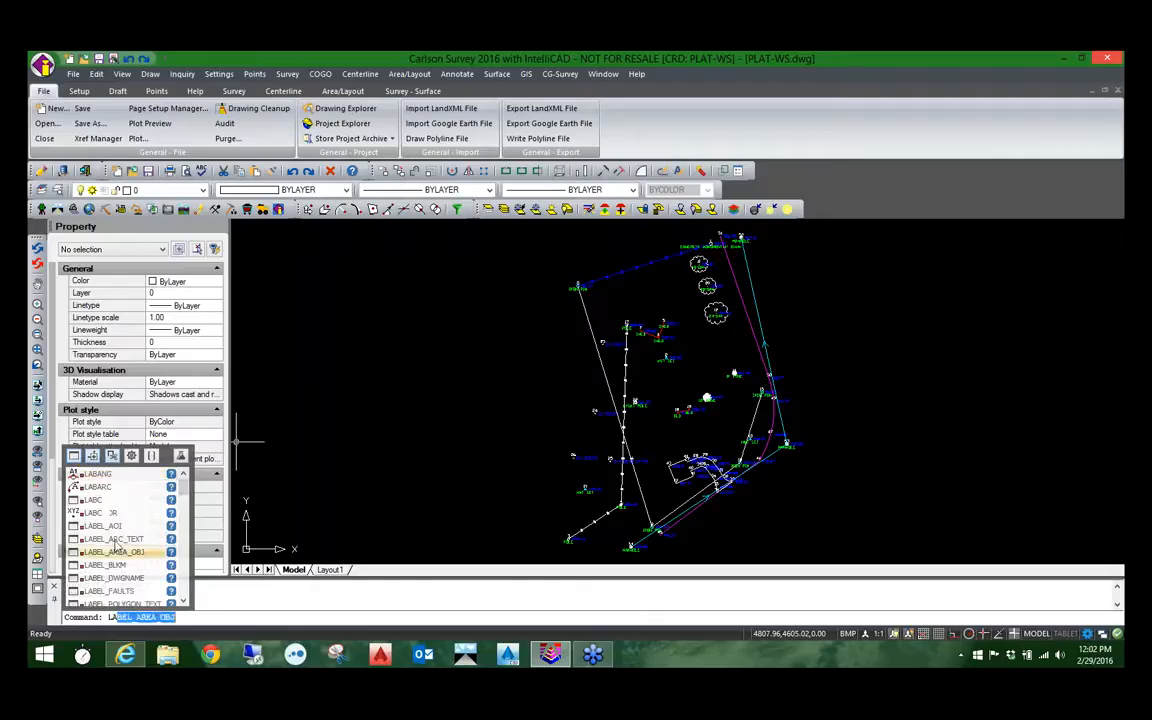
pyautogui.moveTo(185, 490)
pyautogui.mouseDown()
pyautogui.moveTo(196, 567)
pyautogui.moveTo(170, 534)
pyautogui.moveTo(182, 488)
pyautogui.mouseUp()
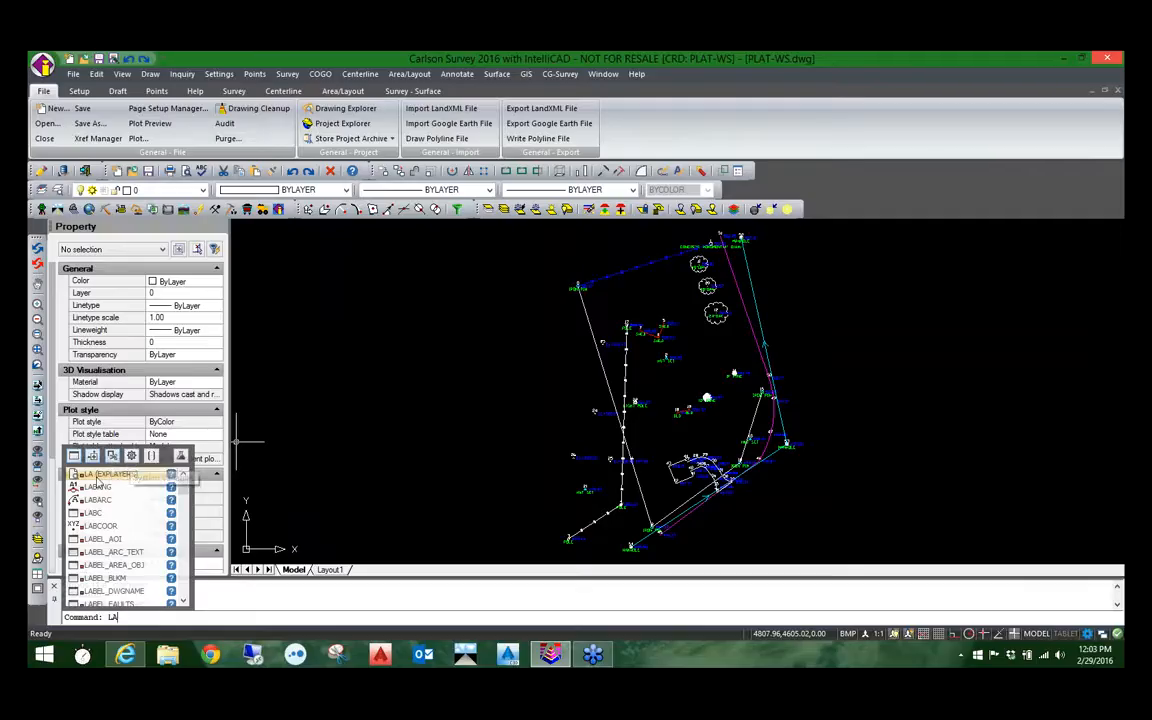
pyautogui.click(98, 477)
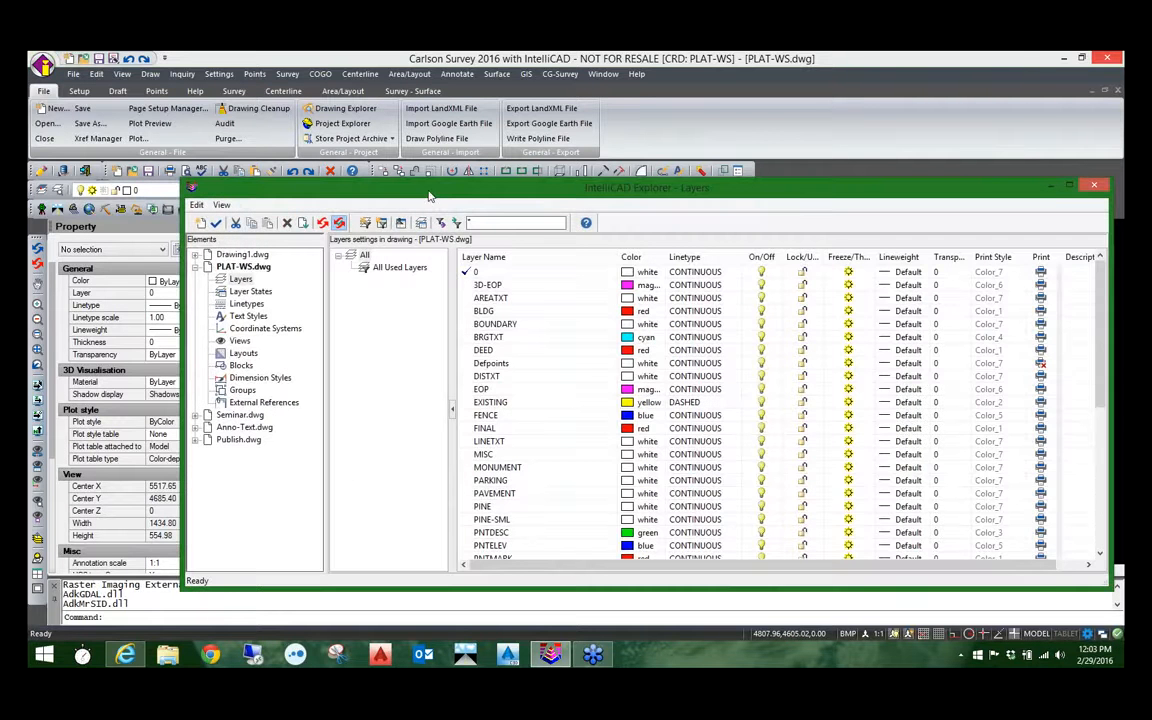
pyautogui.moveTo(411, 193); pyautogui.dragTo(301, 148)
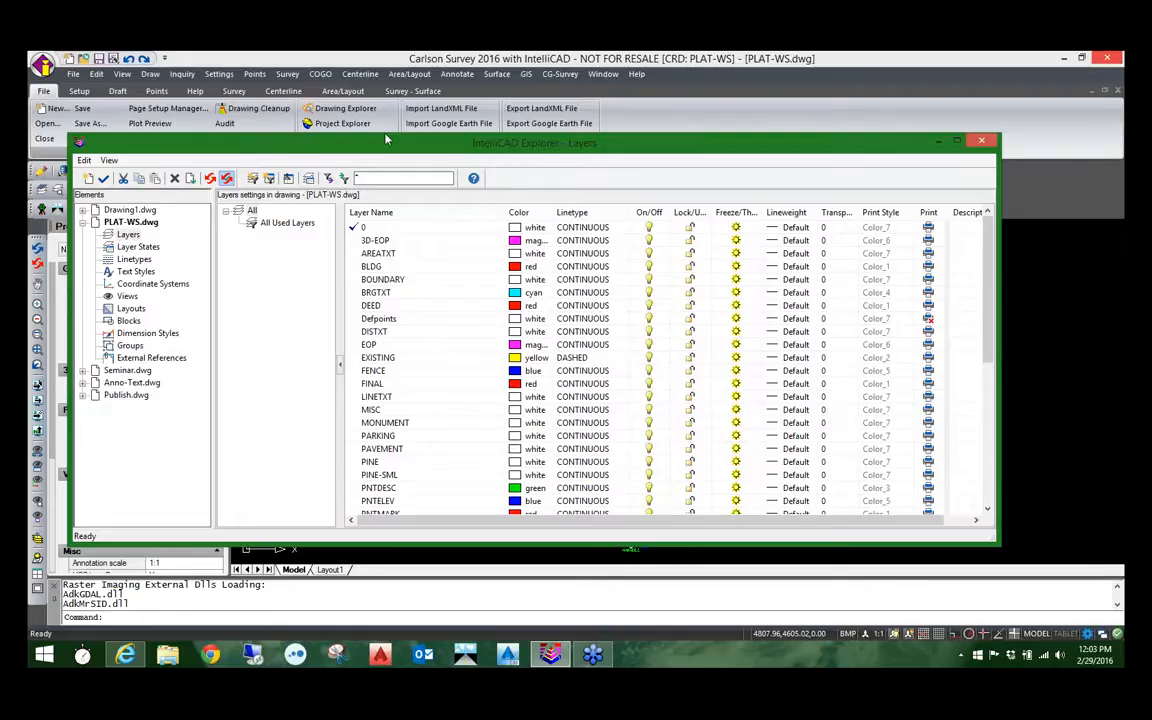
pyautogui.moveTo(386, 140); pyautogui.dragTo(352, 102)
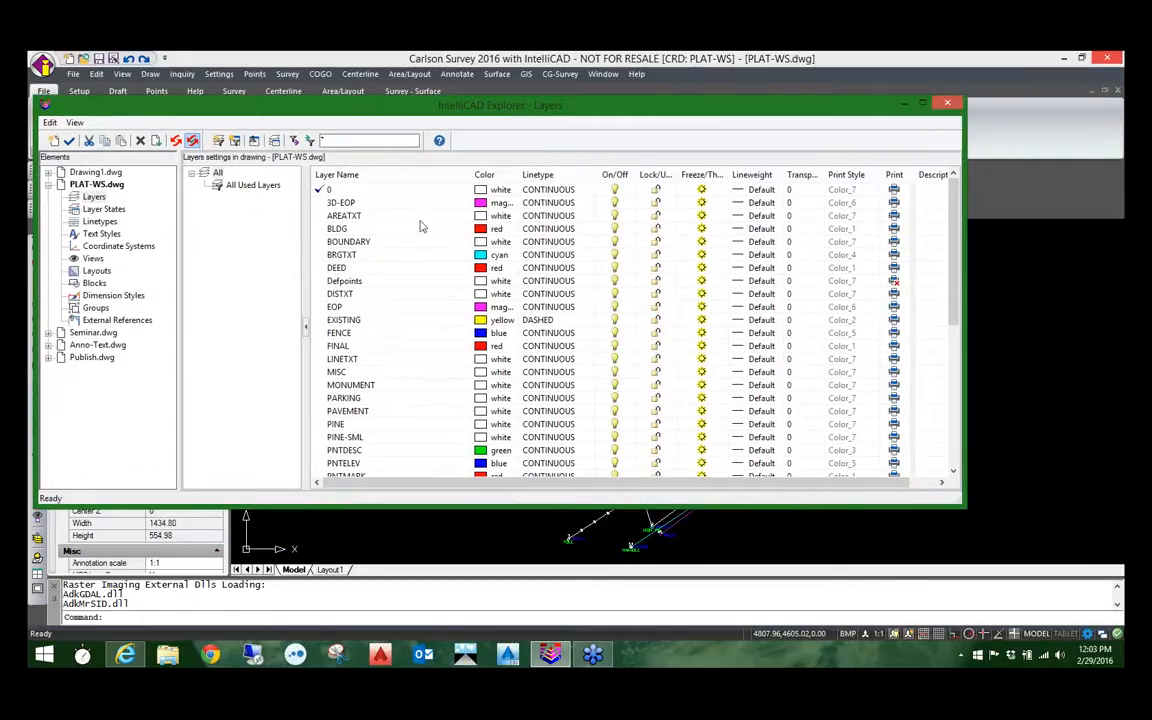
pyautogui.click(617, 246)
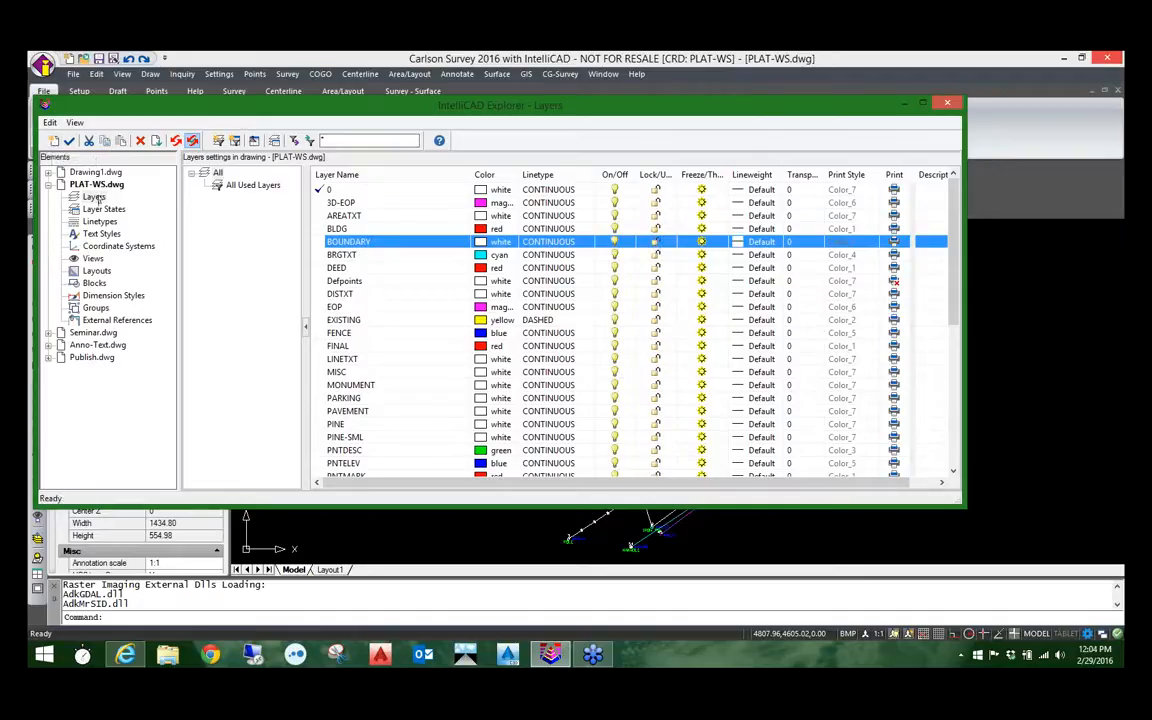
pyautogui.rightClick(378, 256)
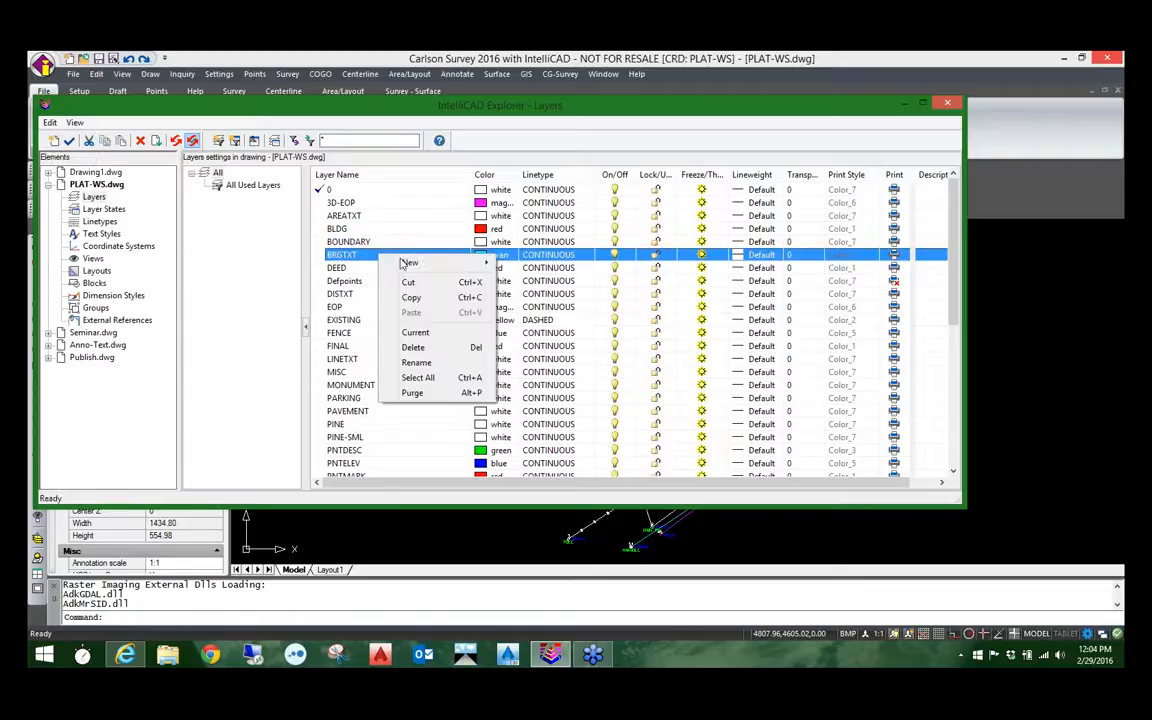
pyautogui.moveTo(410, 263)
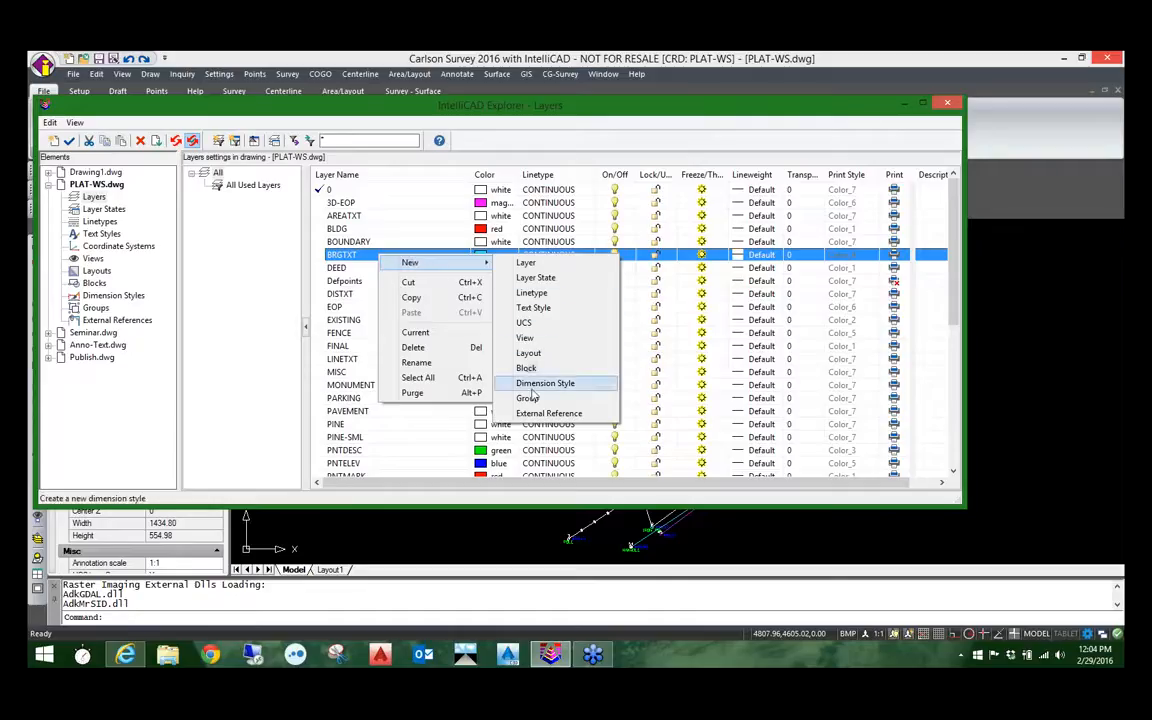
pyautogui.click(93, 197)
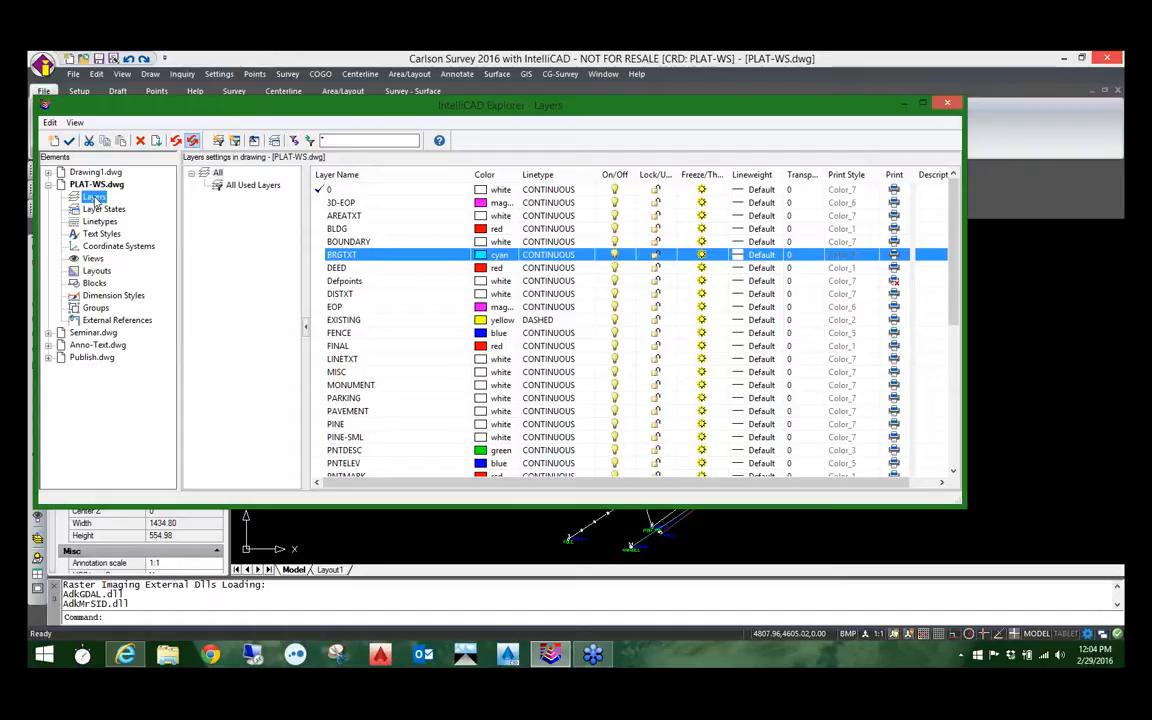
# Step: Copy the MONUMENT layer from PLAT-WS.dwg into the layers of Drawing1.dwg and check it there
pyautogui.click(48, 173)
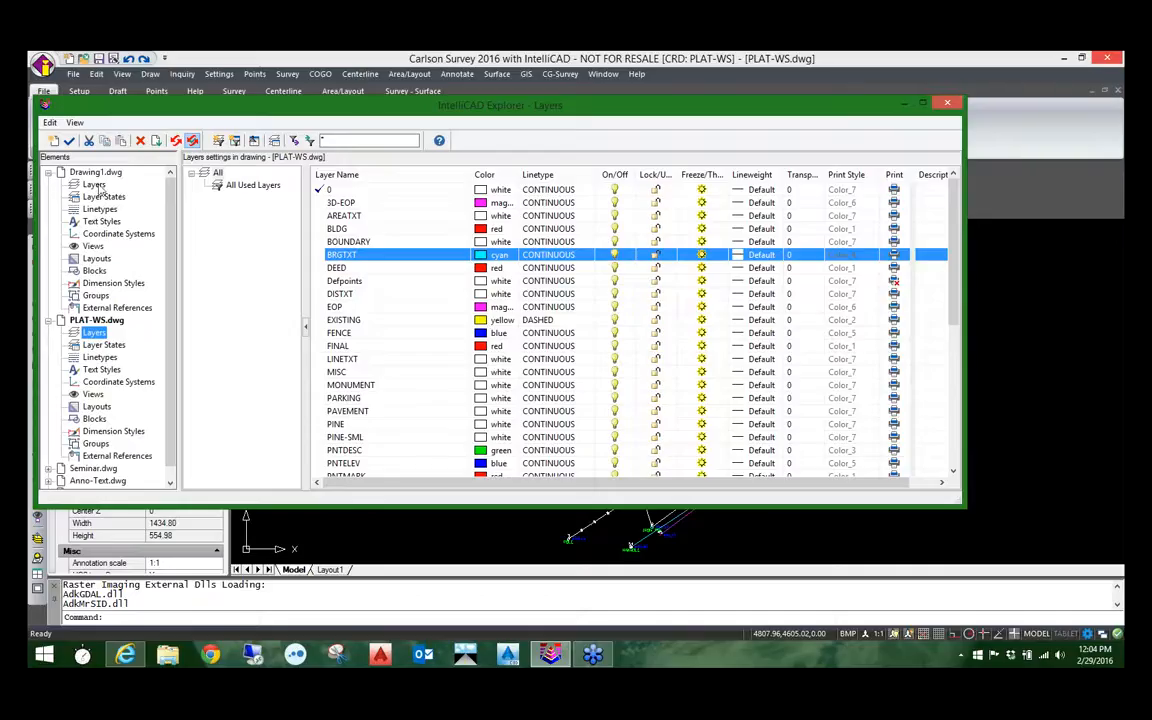
pyautogui.click(349, 386)
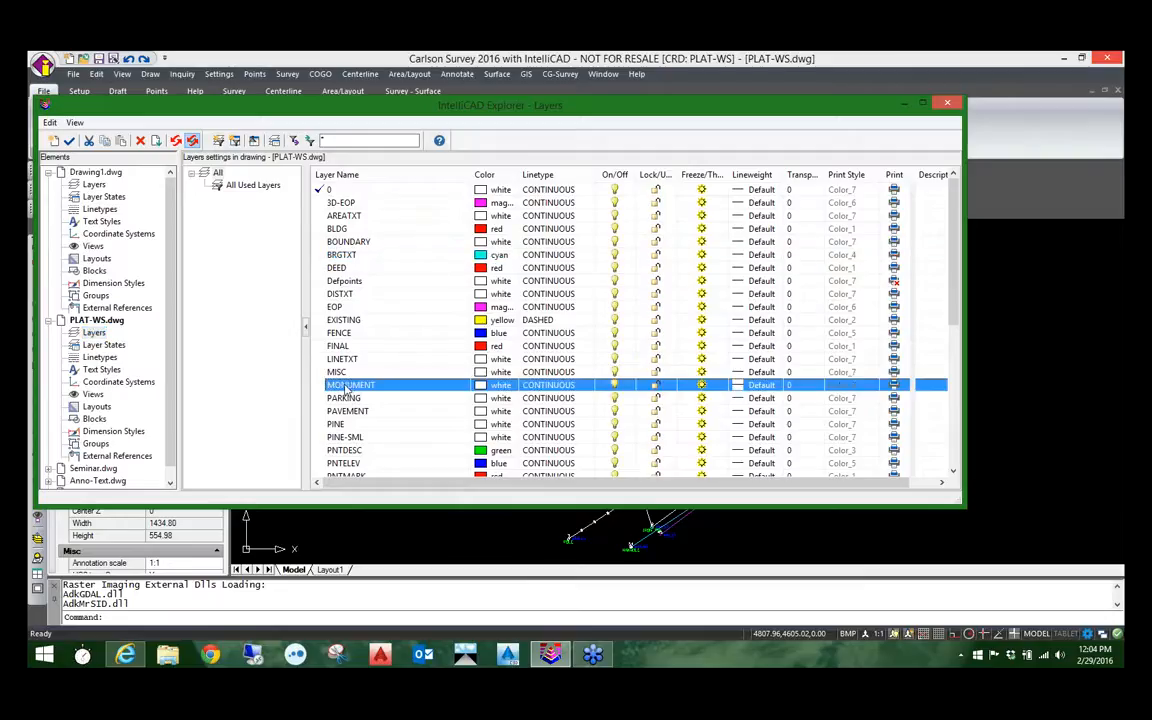
pyautogui.click(93, 185)
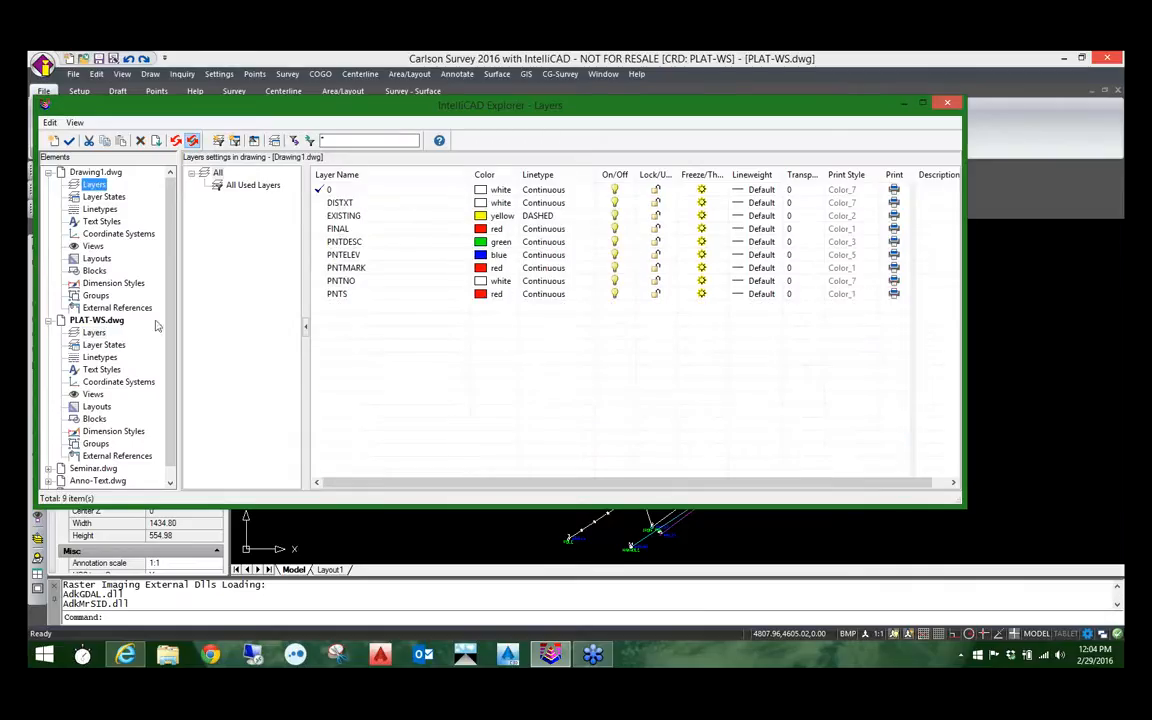
pyautogui.click(93, 331)
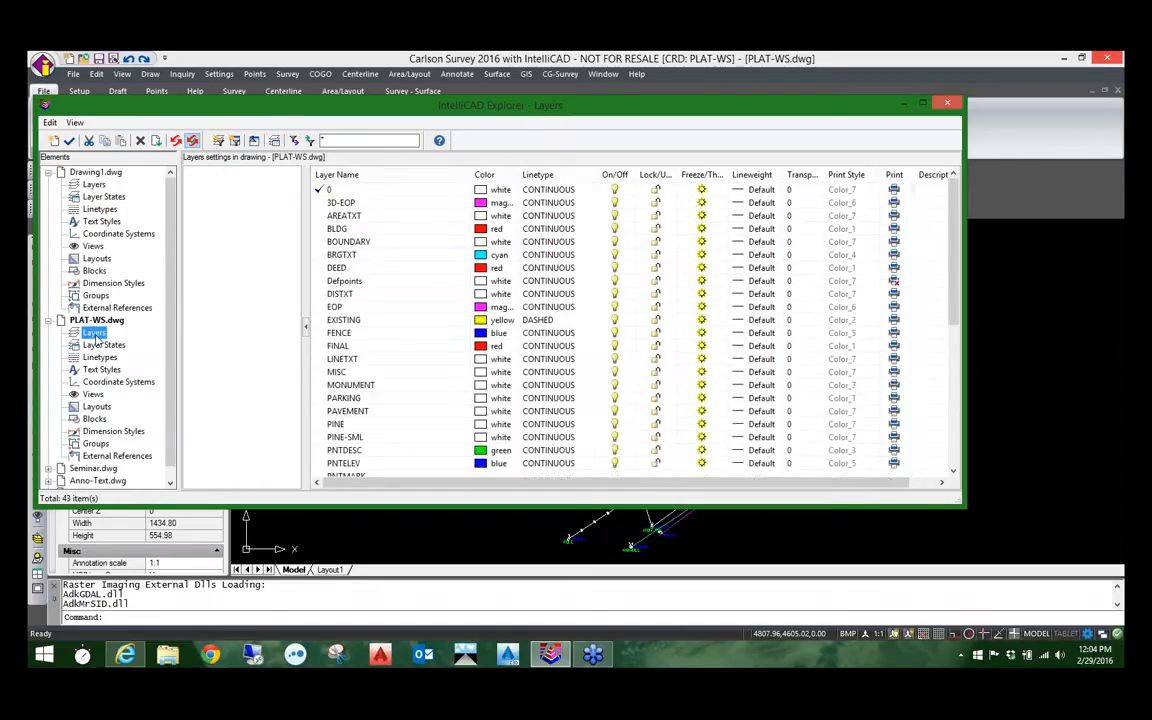
pyautogui.click(373, 386)
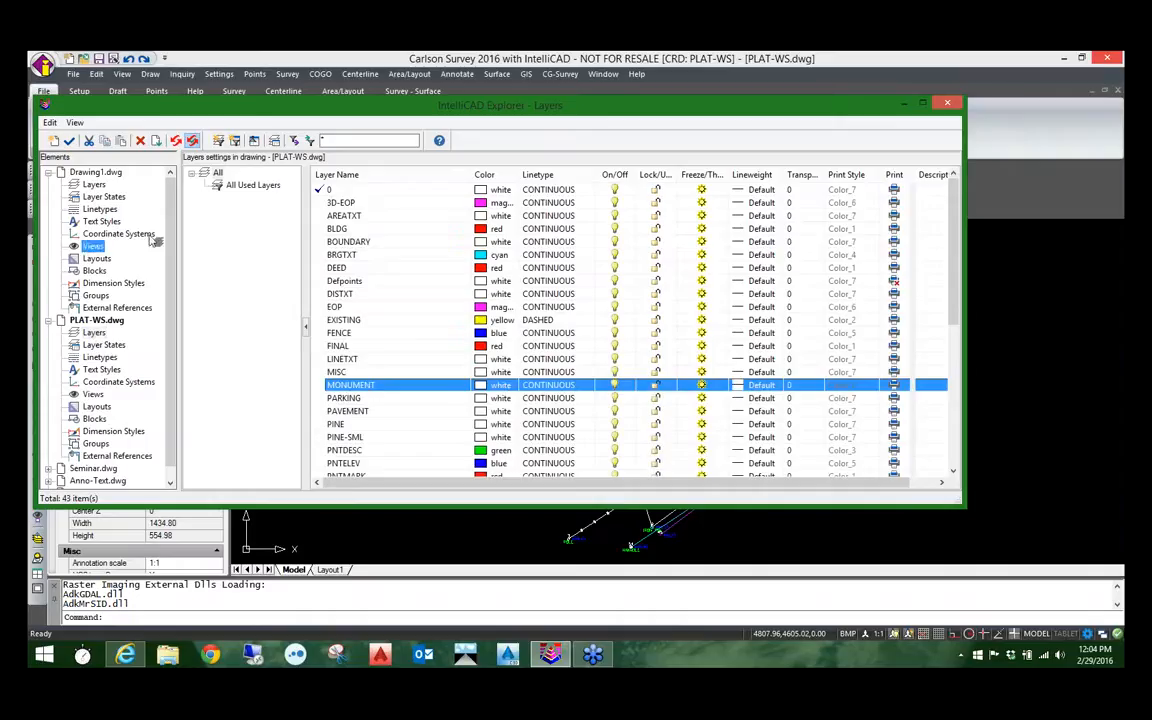
pyautogui.click(93, 185)
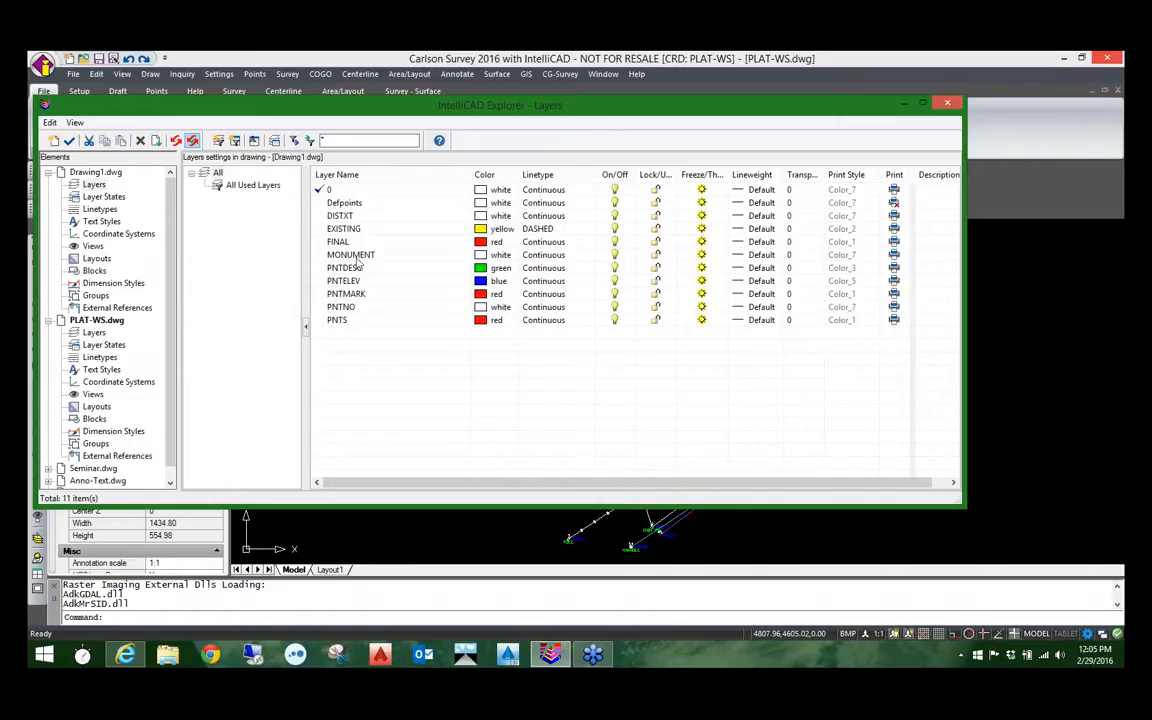
pyautogui.click(370, 254)
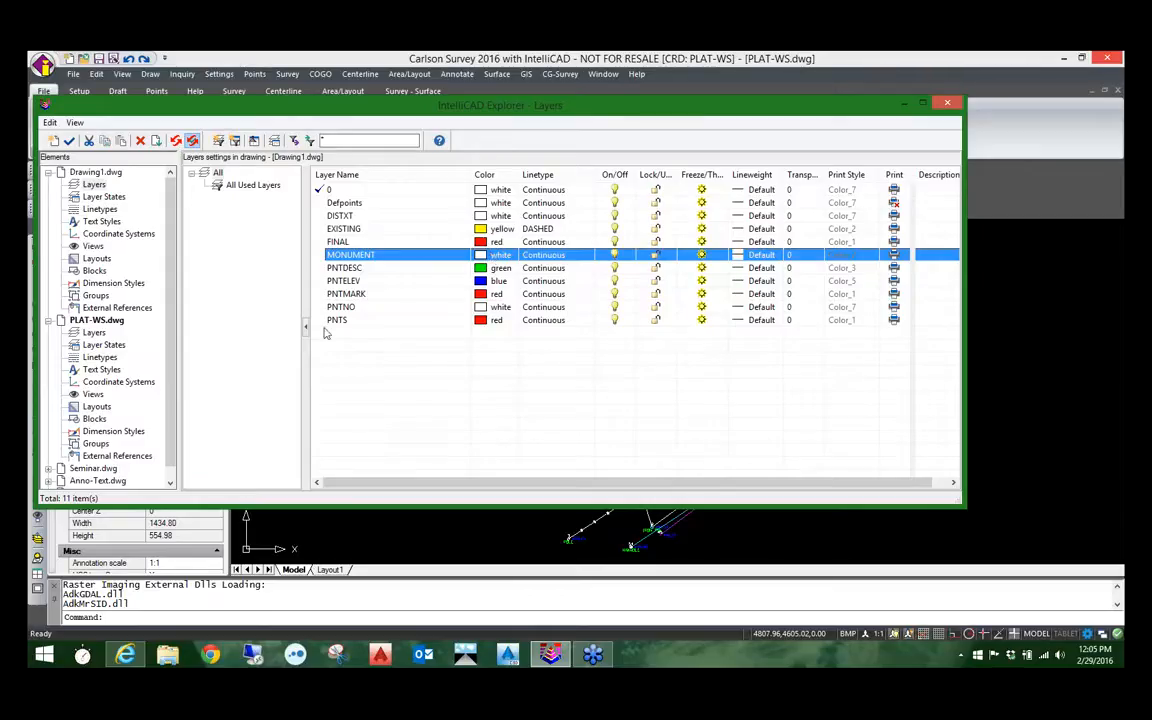
# Step: Copy the consecutive layers EXISTING through PAVEMENT from PLAT-WS.dwg into the layers of Drawing1.dwg
pyautogui.click(77, 320)
pyautogui.click(93, 332)
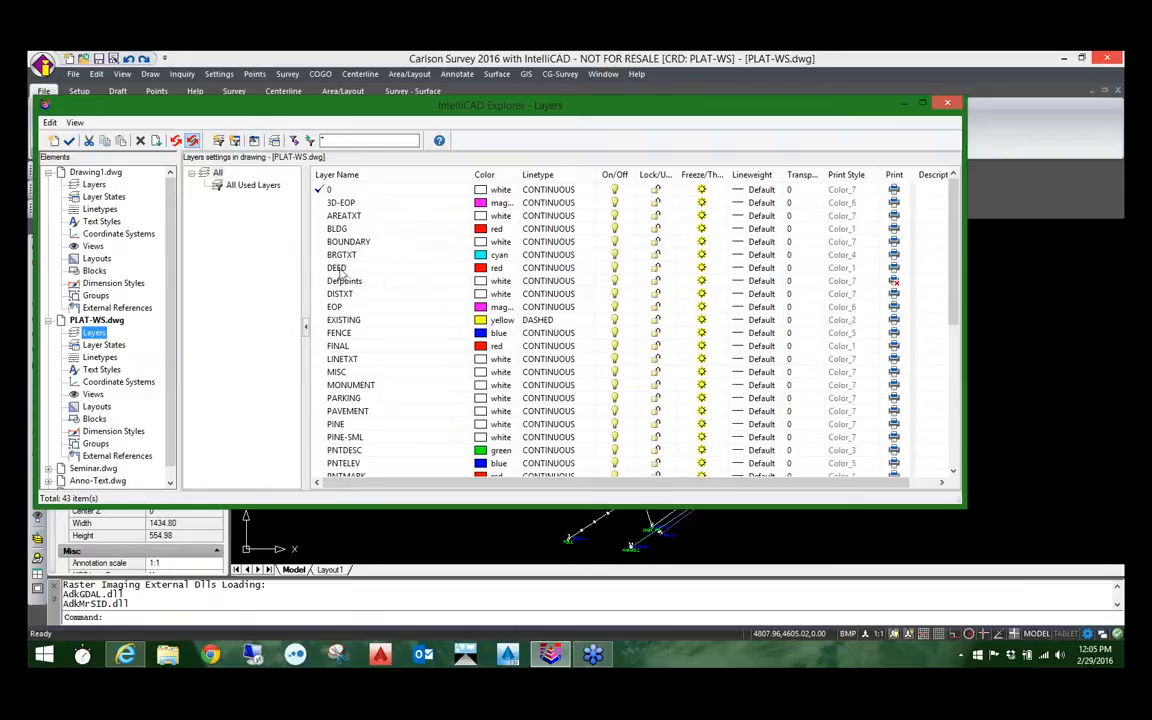
pyautogui.click(337, 255)
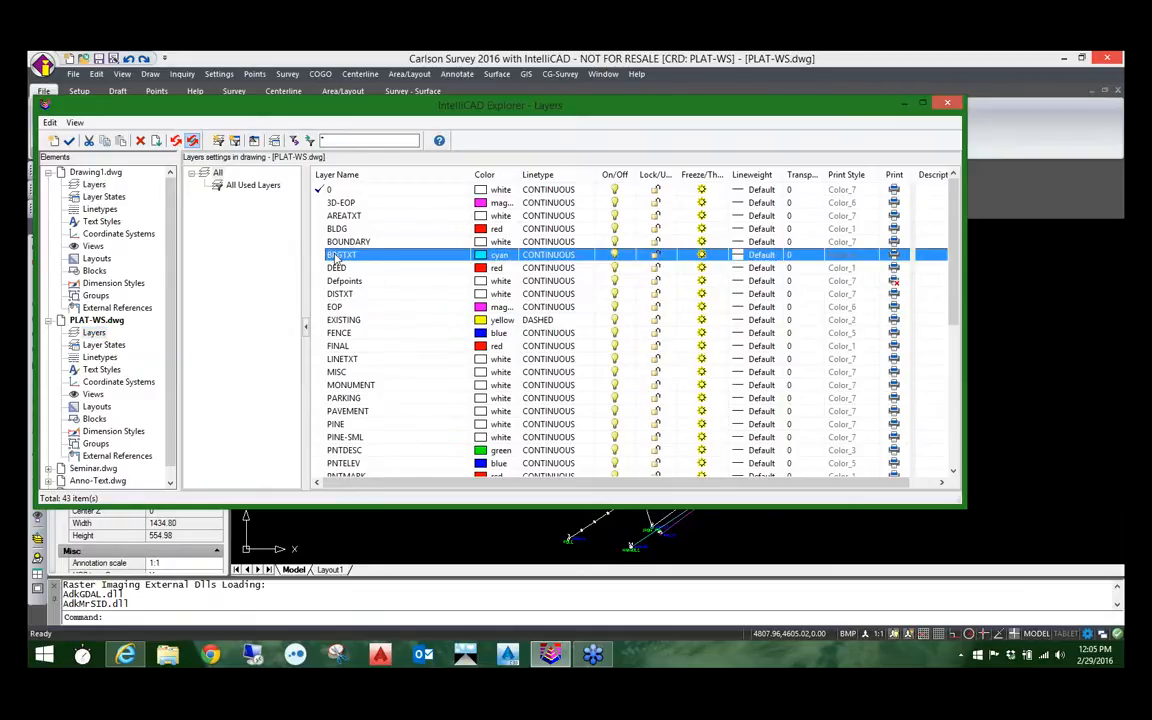
pyautogui.keyDown('ctrl'); pyautogui.click(343, 281); pyautogui.keyUp('ctrl')
pyautogui.keyDown('ctrl'); pyautogui.click(343, 320); pyautogui.keyUp('ctrl')
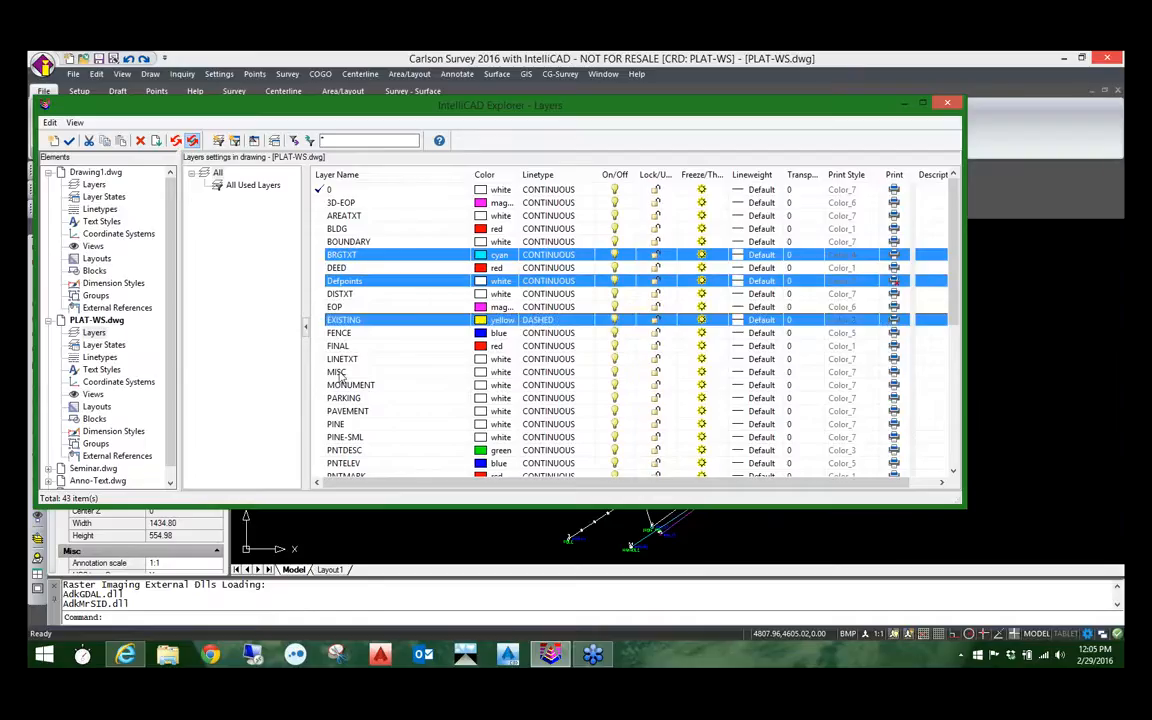
pyautogui.keyDown('shift'); pyautogui.click(338, 410); pyautogui.keyUp('shift')
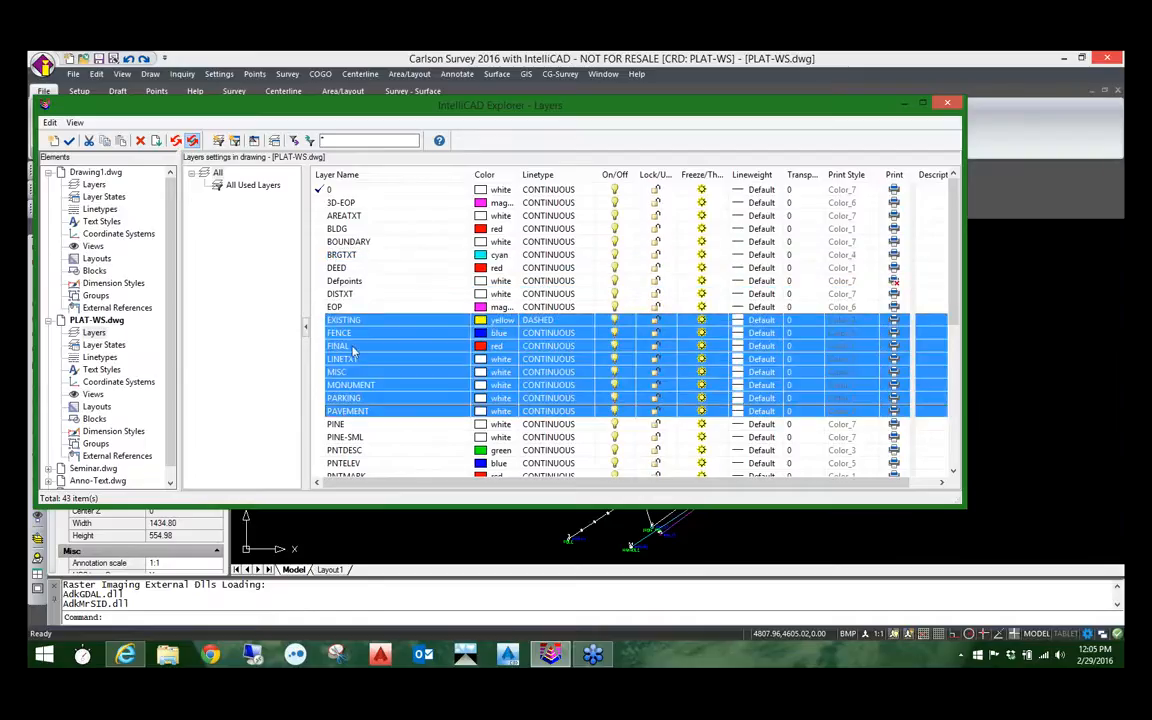
pyautogui.click(95, 186)
pyautogui.moveTo(100, 190); pyautogui.dragTo(99, 189)
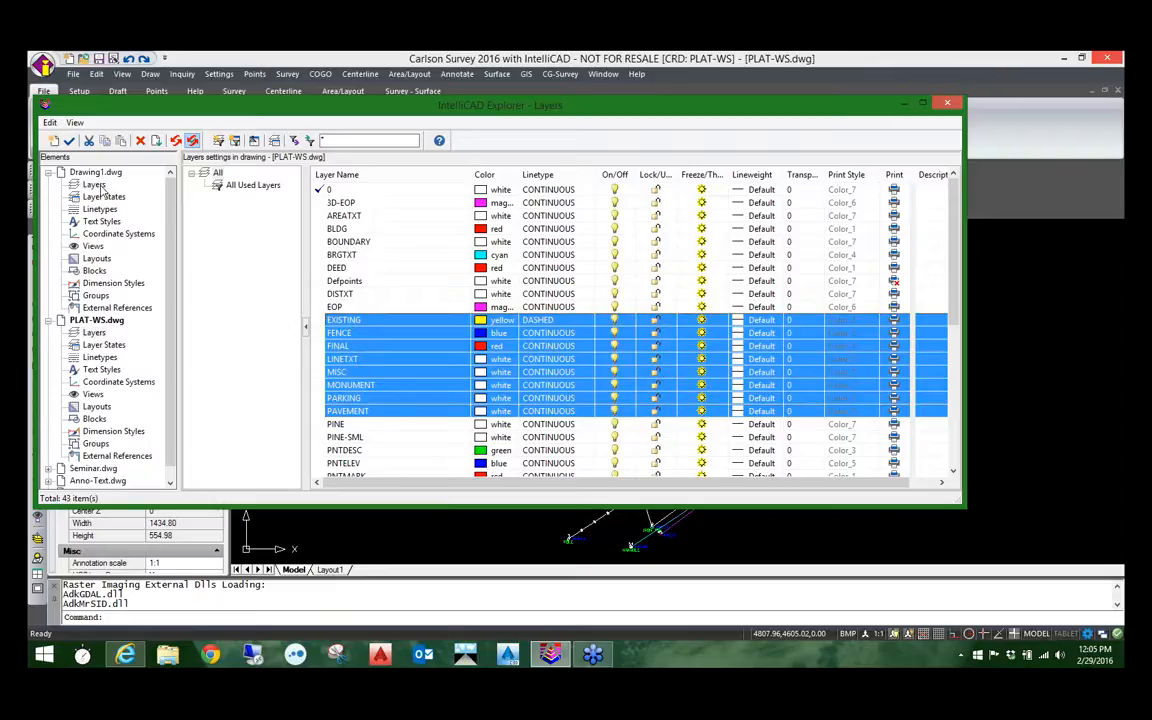
pyautogui.click(97, 187)
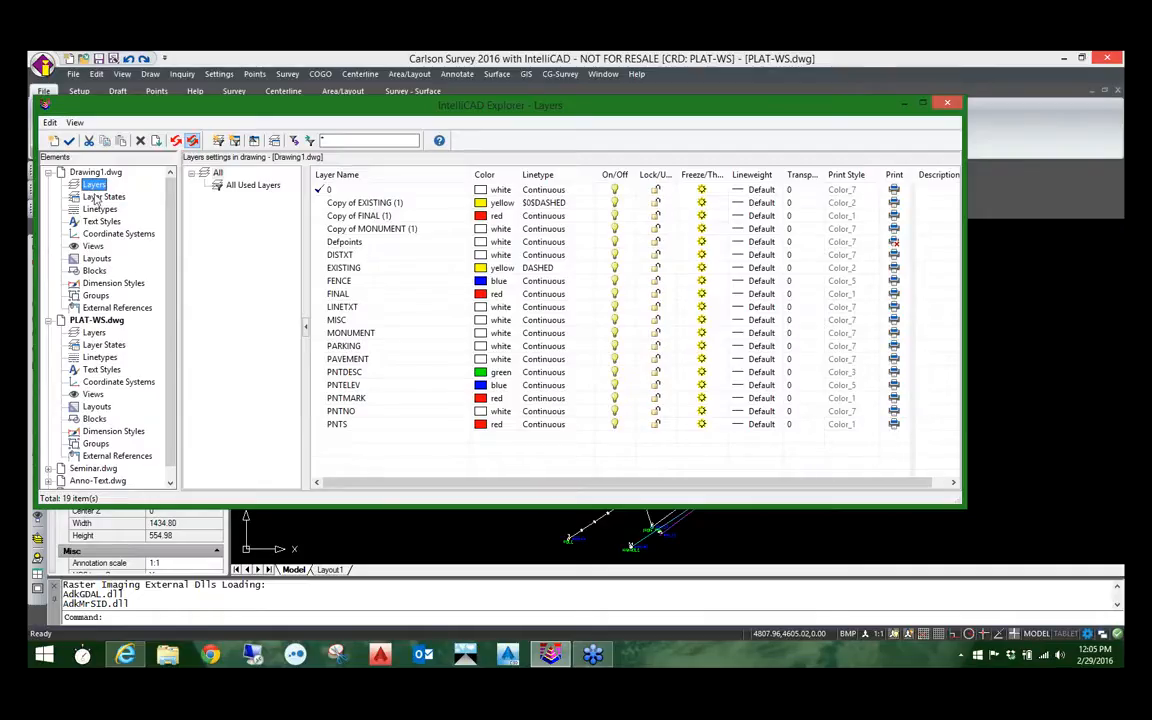
# Step: Copy the blocks SPT8, SPT6, SPT4 and SPT34 from PLAT-WS.dwg into the blocks of Drawing1.dwg
pyautogui.click(97, 320)
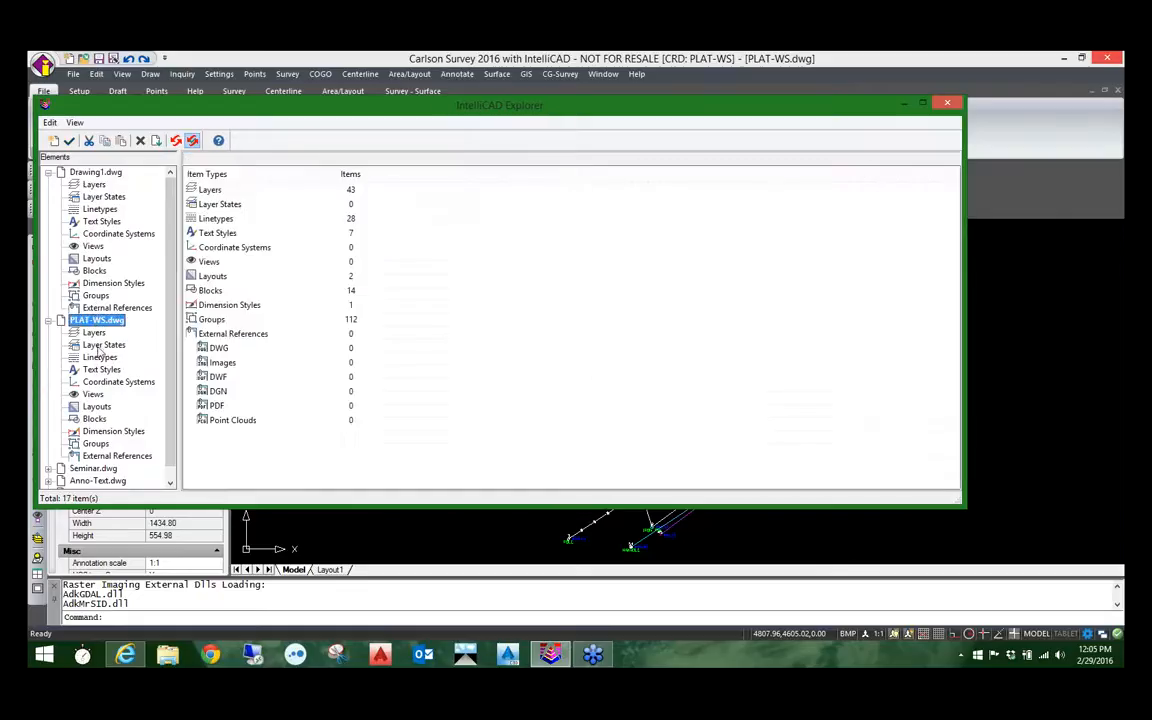
pyautogui.click(94, 419)
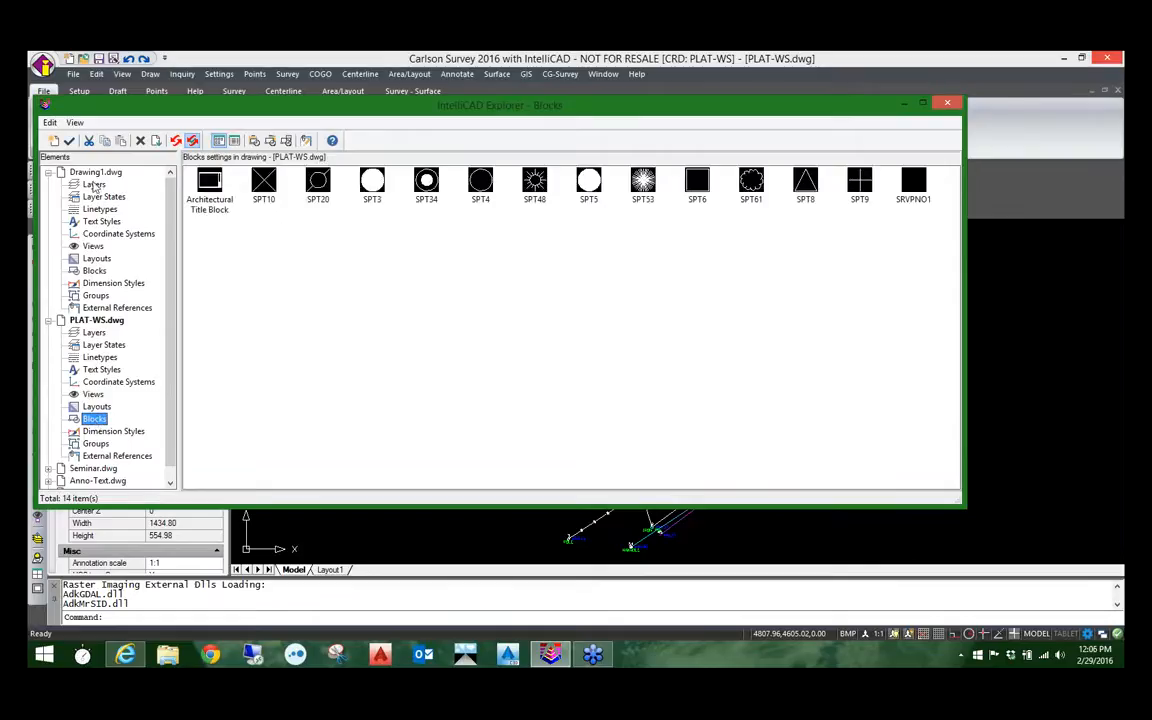
pyautogui.click(94, 271)
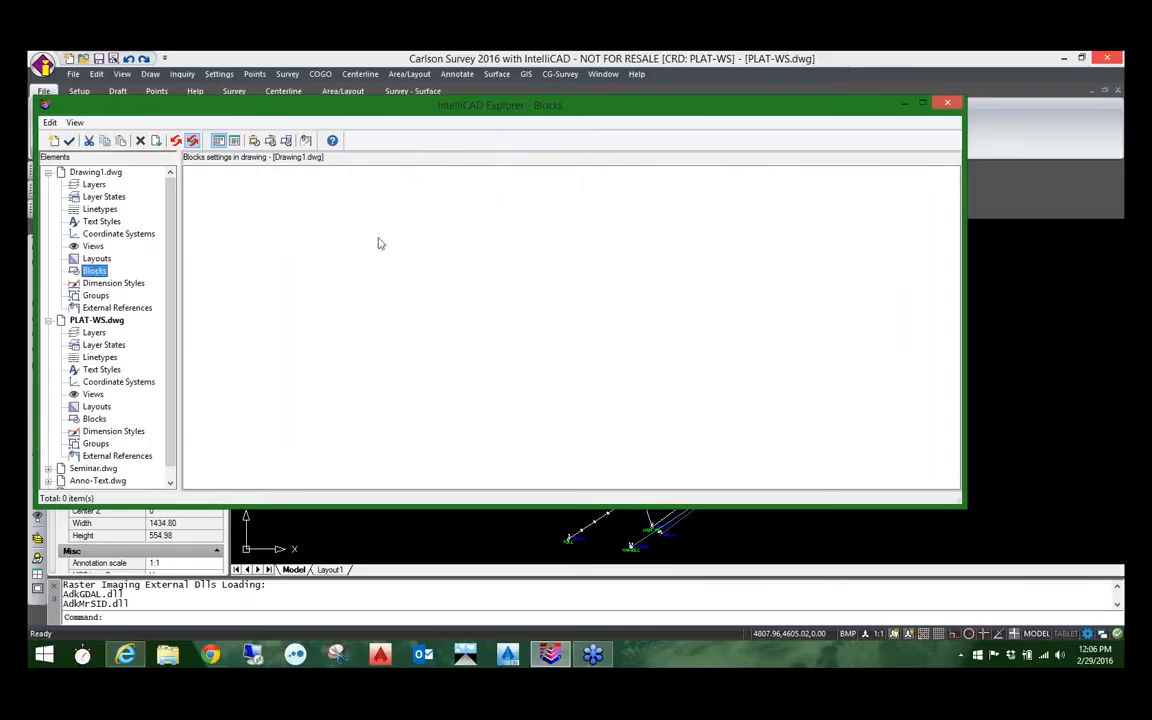
pyautogui.click(94, 419)
pyautogui.click(809, 182)
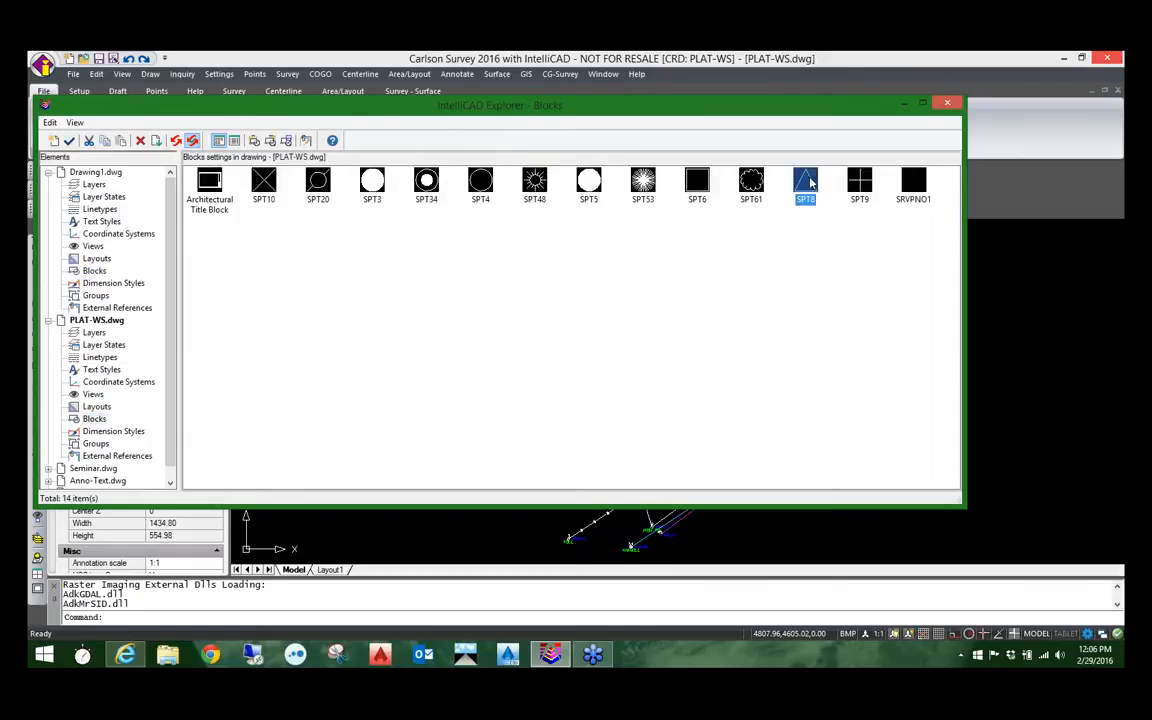
pyautogui.keyDown('ctrl'); pyautogui.click(699, 182); pyautogui.keyUp('ctrl')
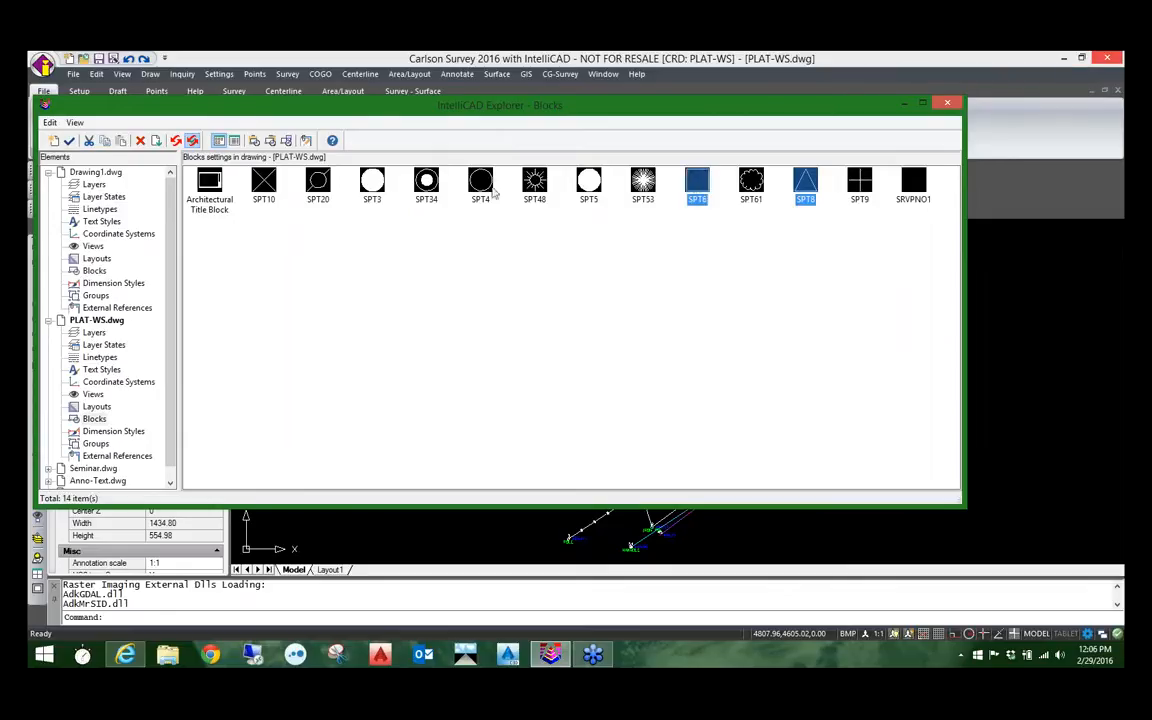
pyautogui.keyDown('ctrl'); pyautogui.click(481, 182); pyautogui.keyUp('ctrl')
pyautogui.keyDown('ctrl'); pyautogui.click(426, 182); pyautogui.keyUp('ctrl')
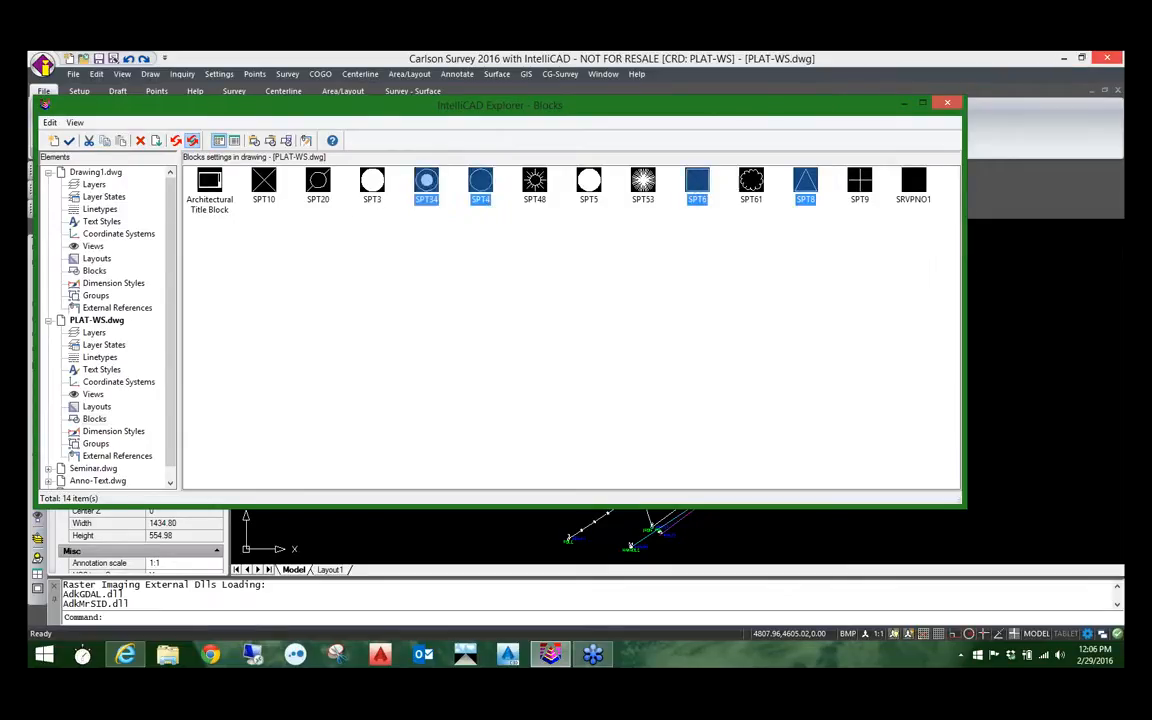
pyautogui.click(94, 268)
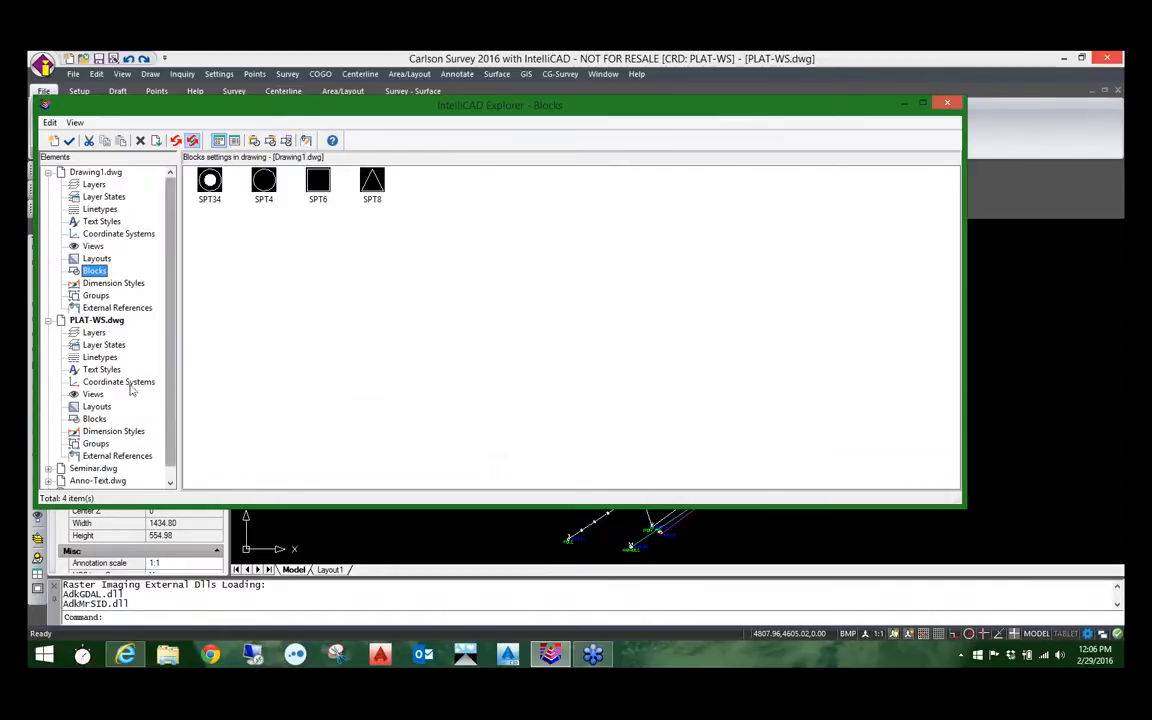
# Step: Delete the SPT34 block from the blocks of Drawing1.dwg
pyautogui.click(97, 259)
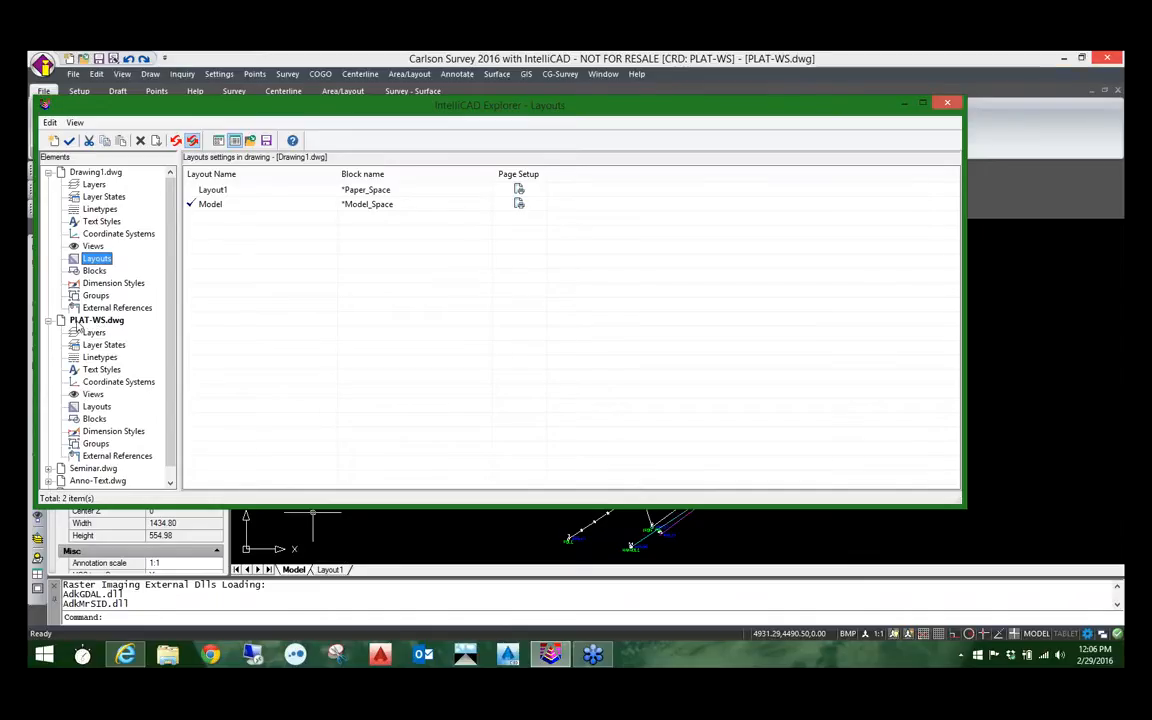
pyautogui.click(91, 270)
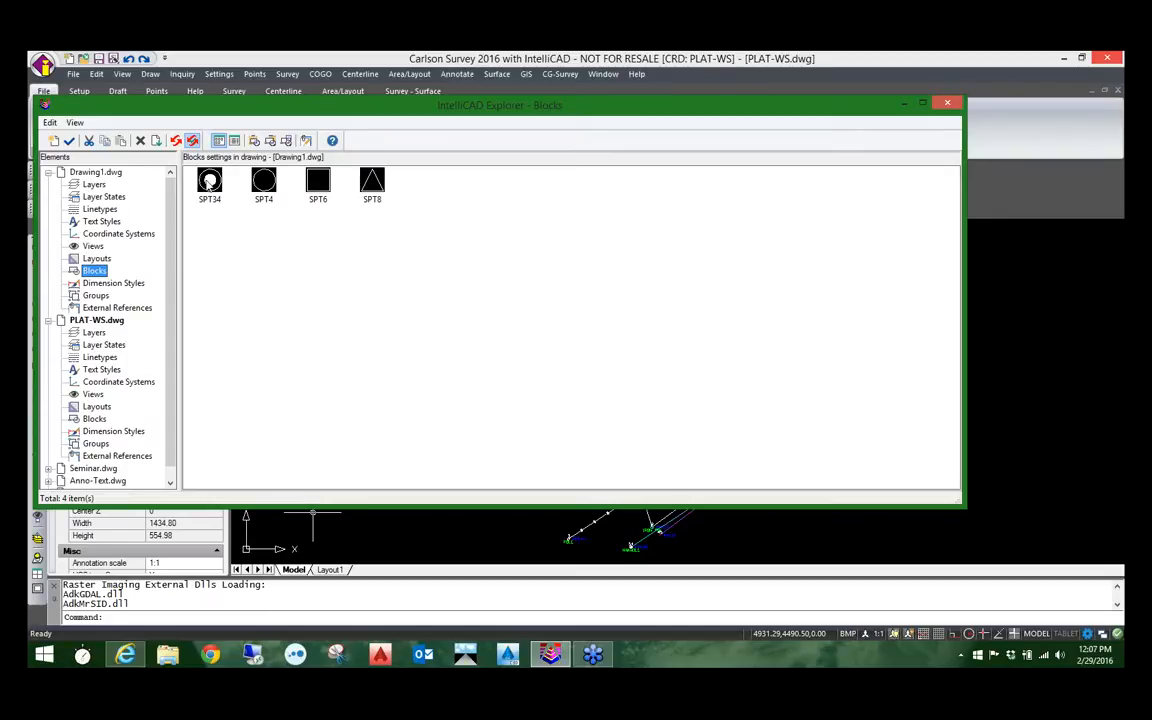
pyautogui.click(209, 181)
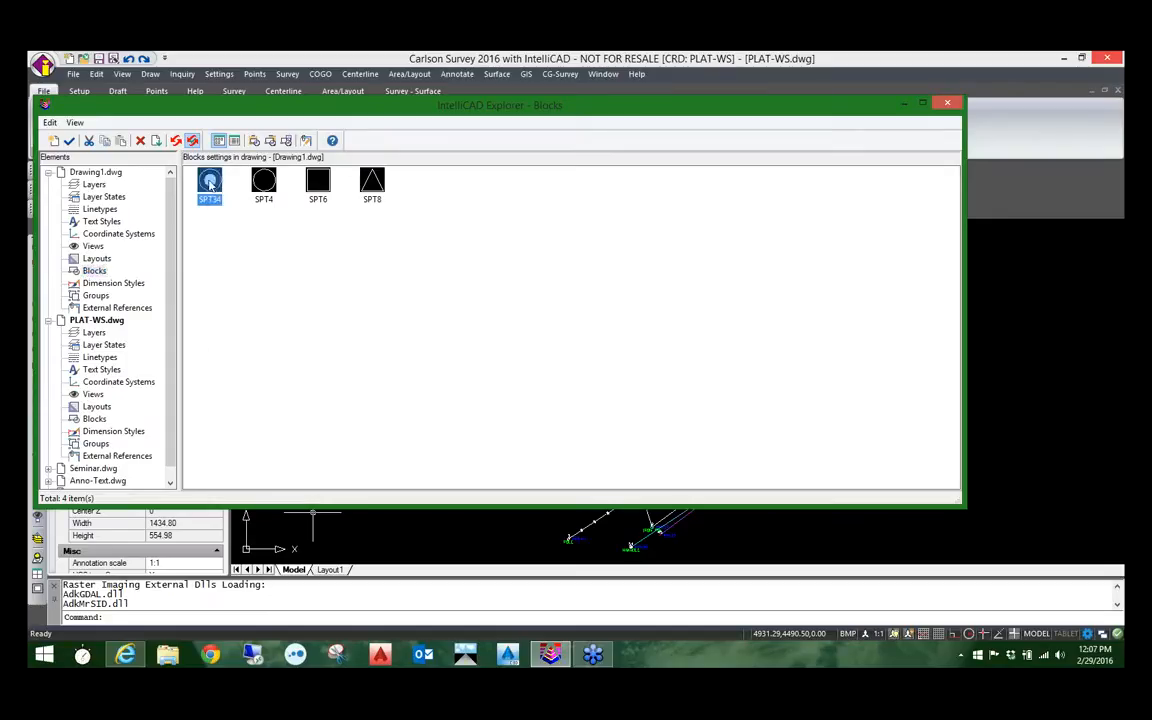
pyautogui.rightClick(210, 183)
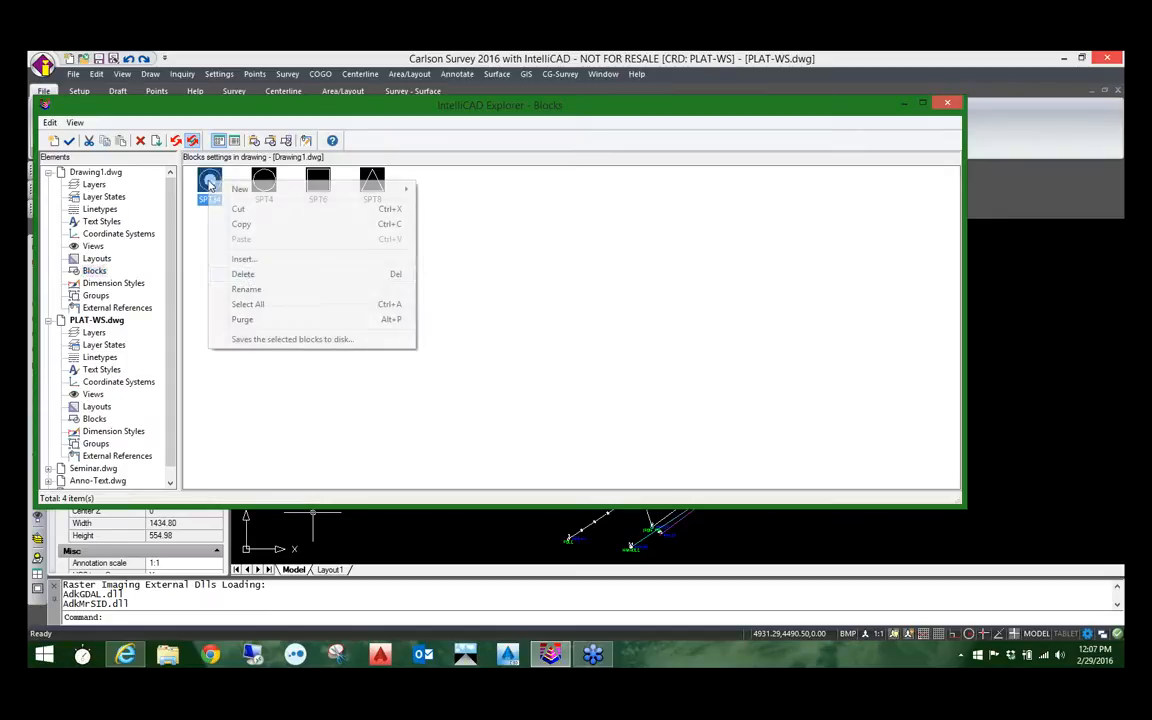
pyautogui.click(246, 275)
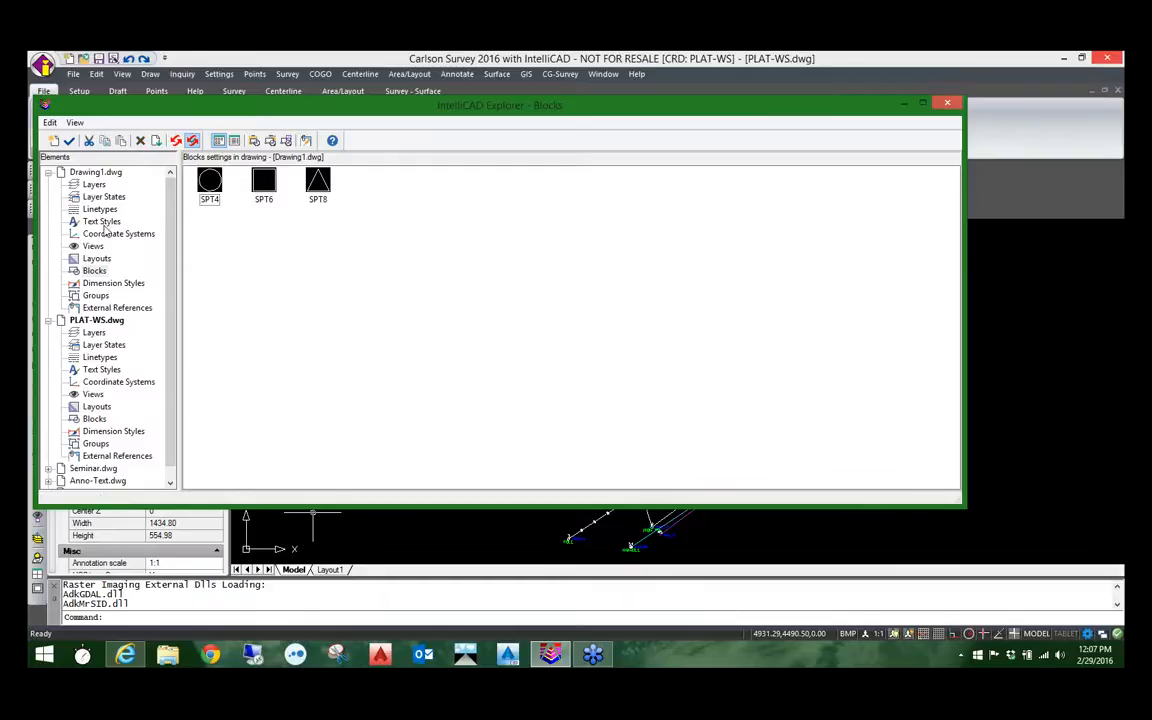
pyautogui.rightClick(206, 187)
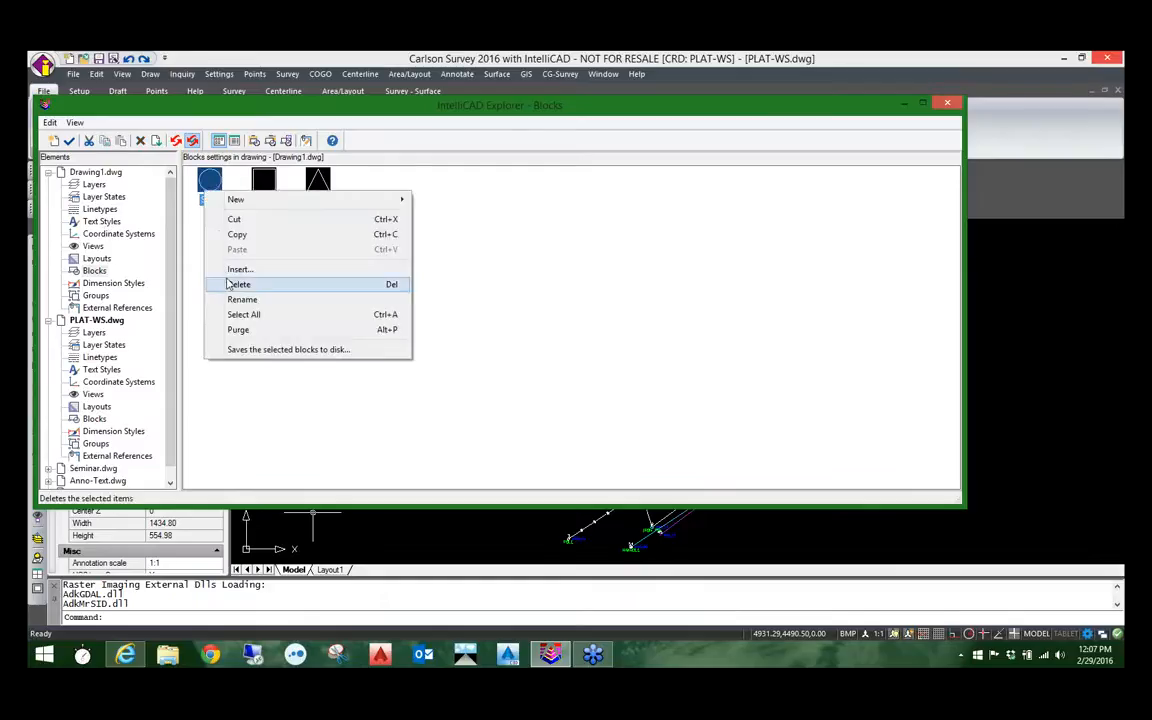
# Step: Delete the SPT8 block from PLAT-WS.dwg together with all entities that reference it
pyautogui.click(100, 320)
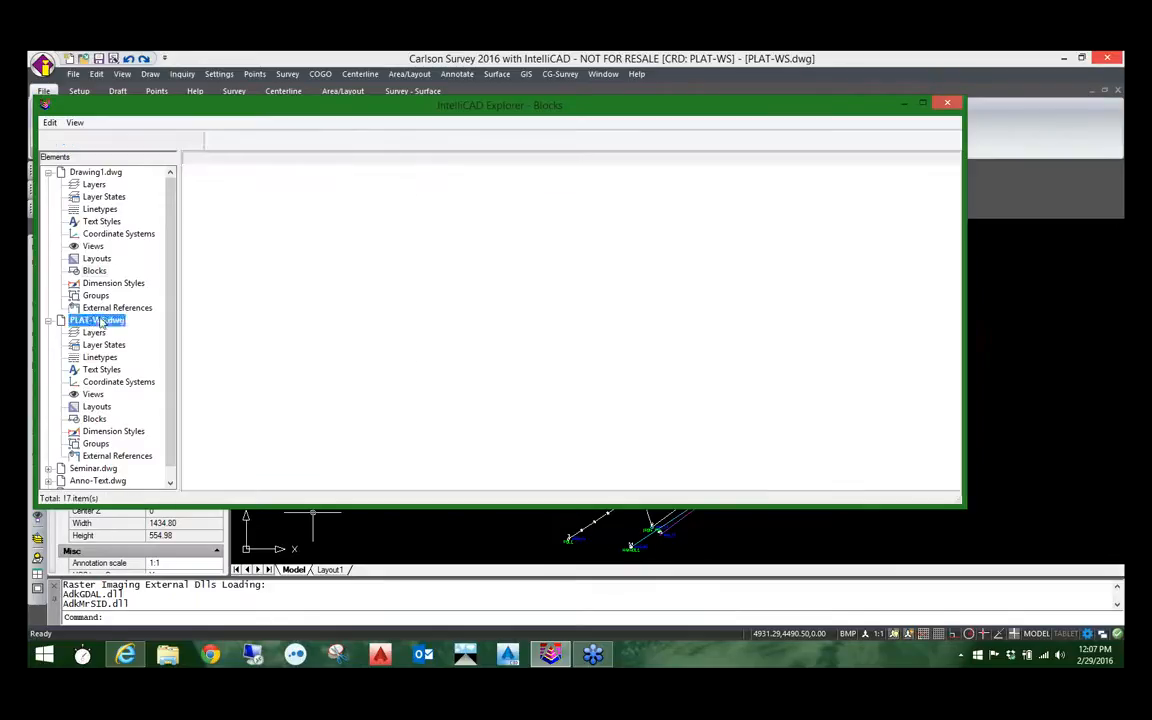
pyautogui.click(94, 418)
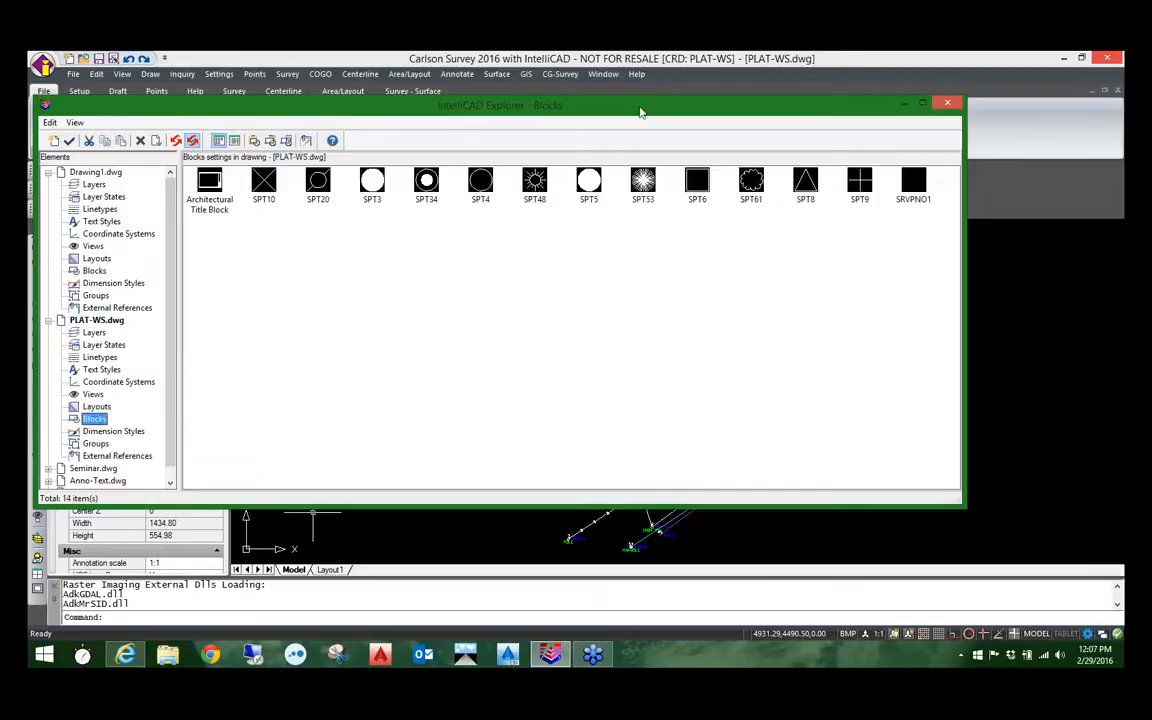
pyautogui.rightClick(808, 190)
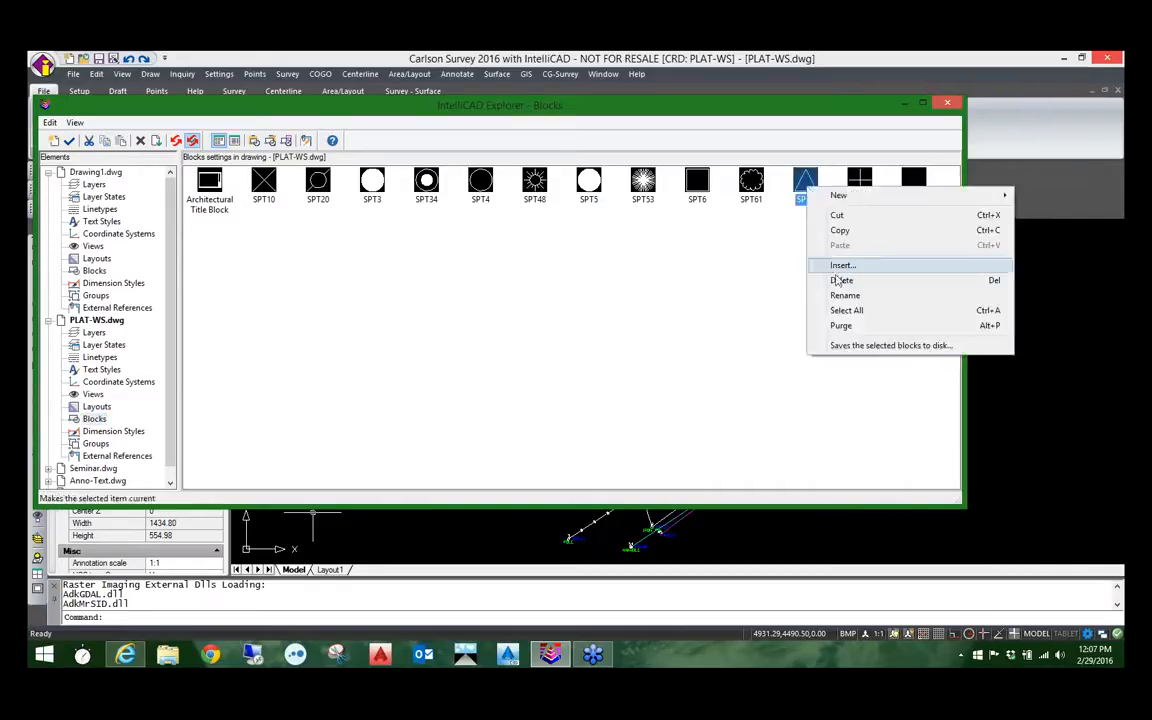
pyautogui.click(840, 281)
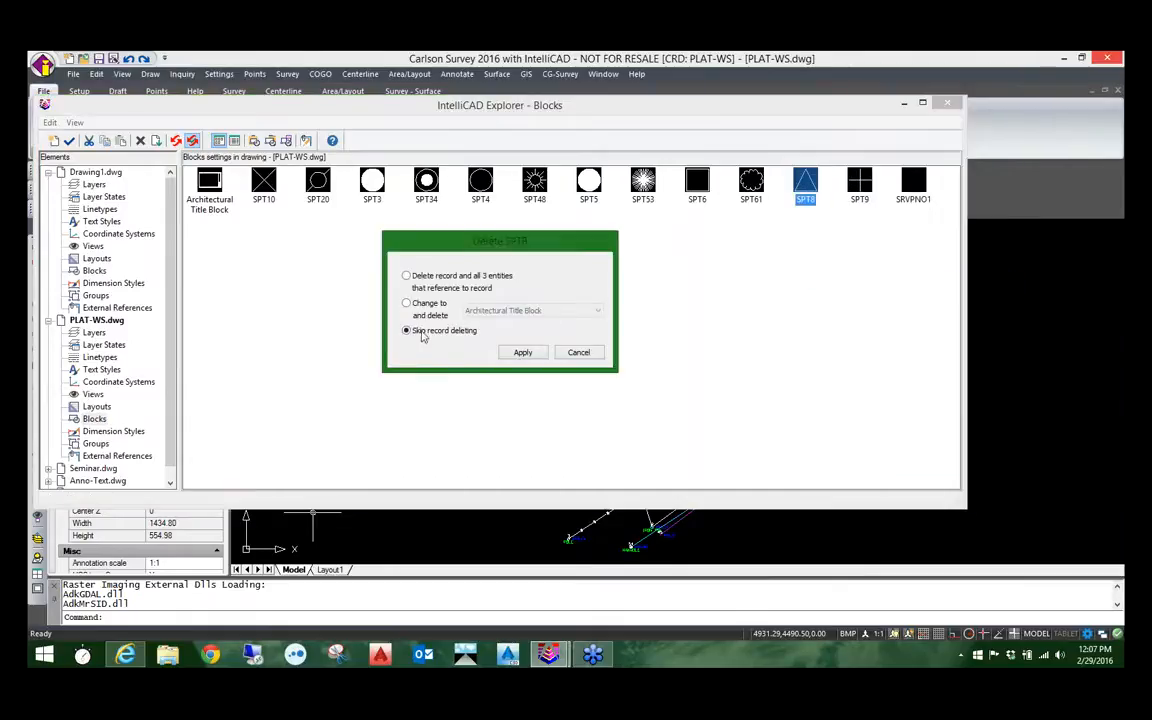
pyautogui.click(430, 280)
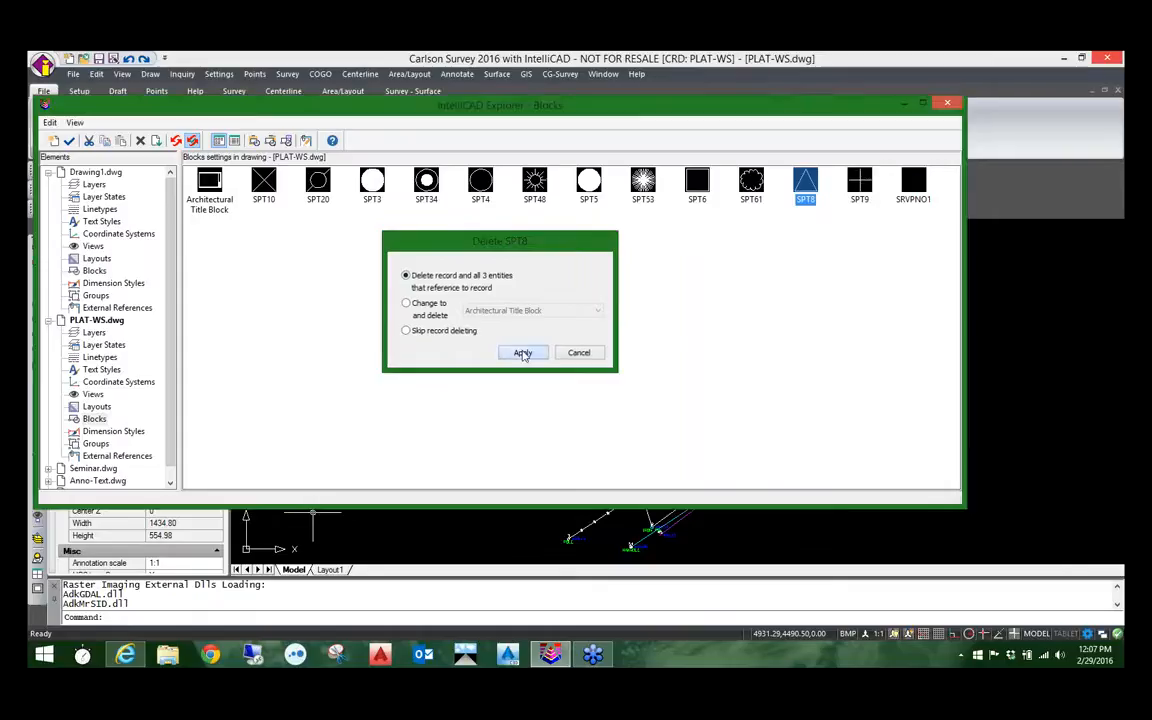
pyautogui.click(522, 353)
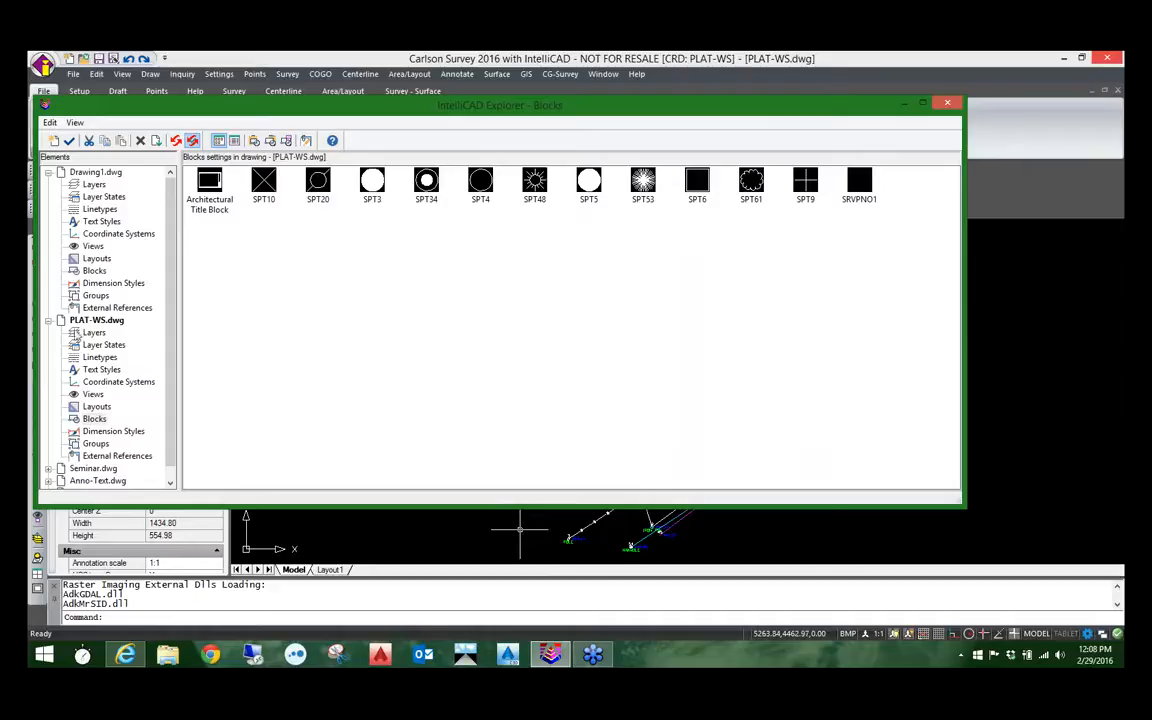
# Step: Collapse the PLAT-WS.dwg and Drawing1.dwg element trees to review the item summary, and minimize the IntelliCAD Explorer window
pyautogui.click(48, 320)
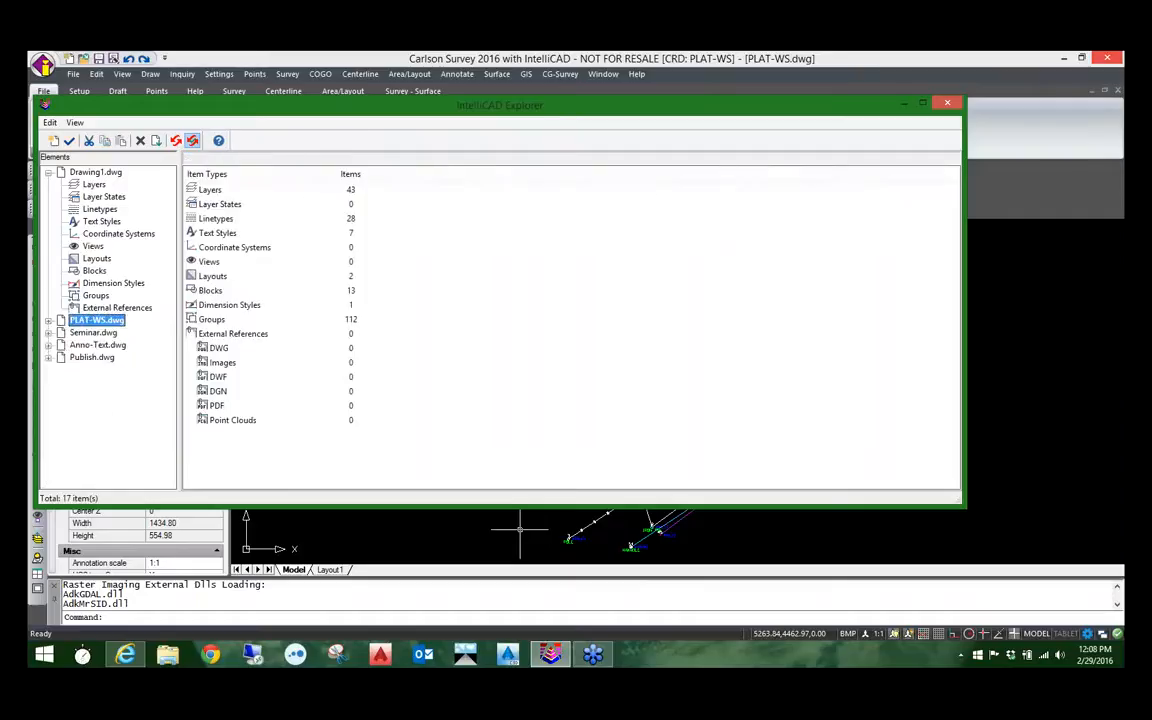
pyautogui.click(48, 172)
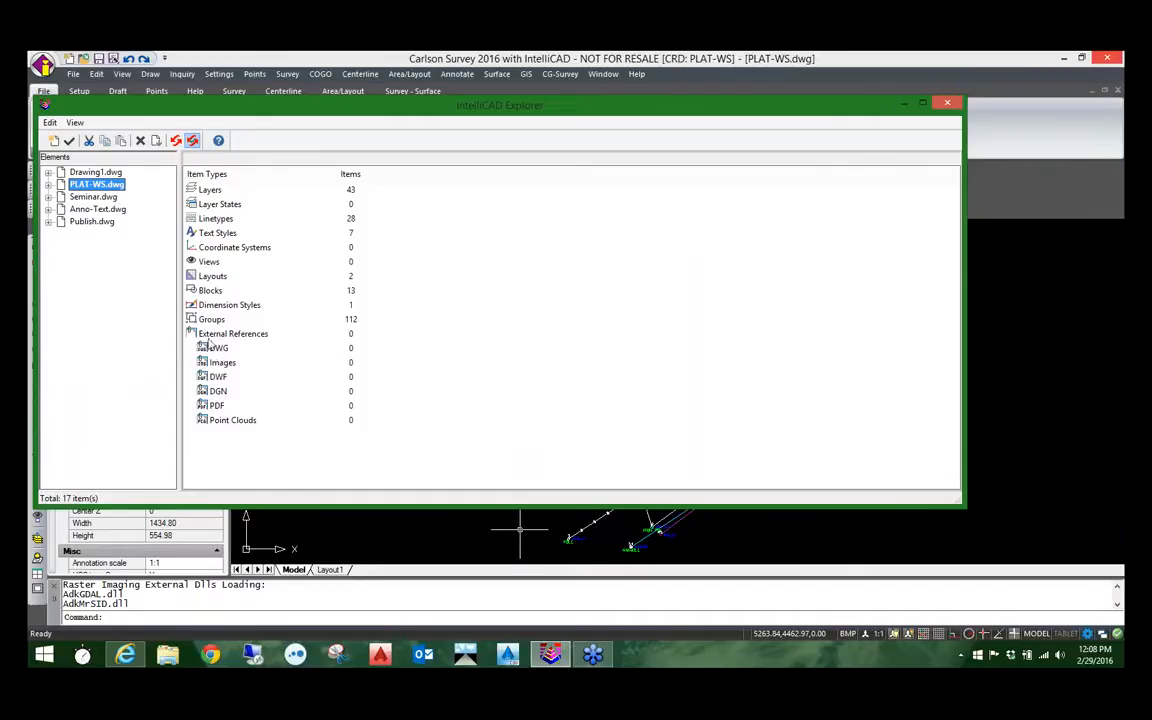
pyautogui.click(215, 406)
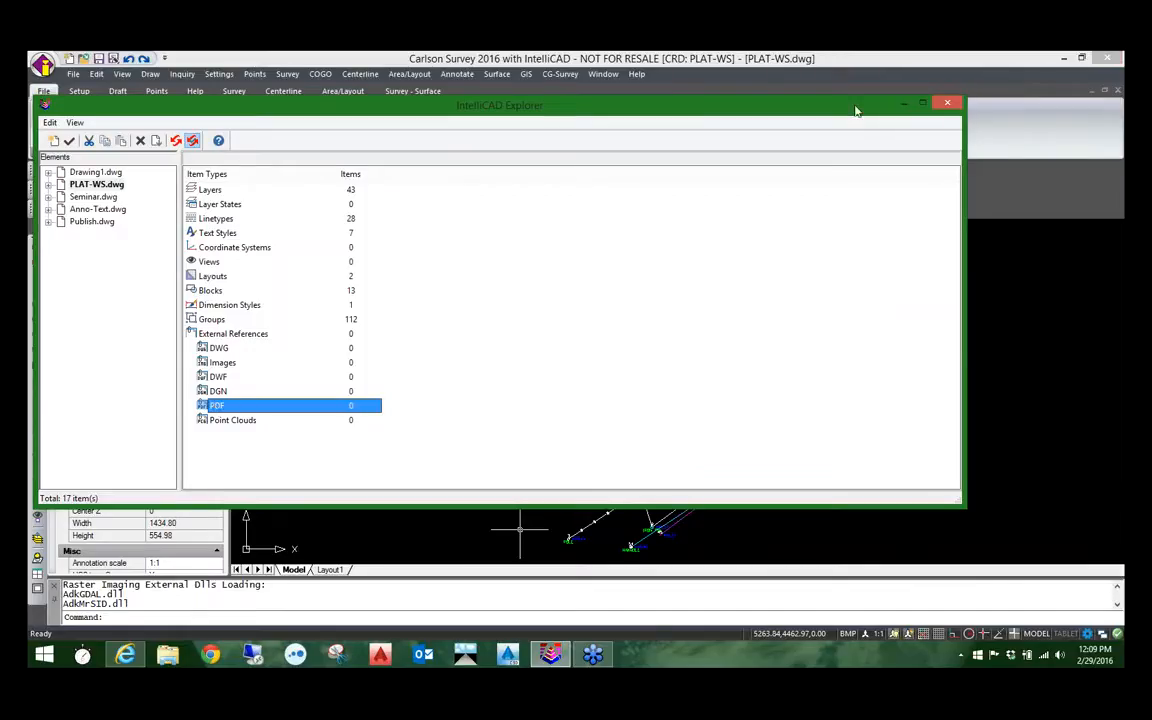
pyautogui.moveTo(857, 108); pyautogui.dragTo(735, 145)
pyautogui.click(749, 133)
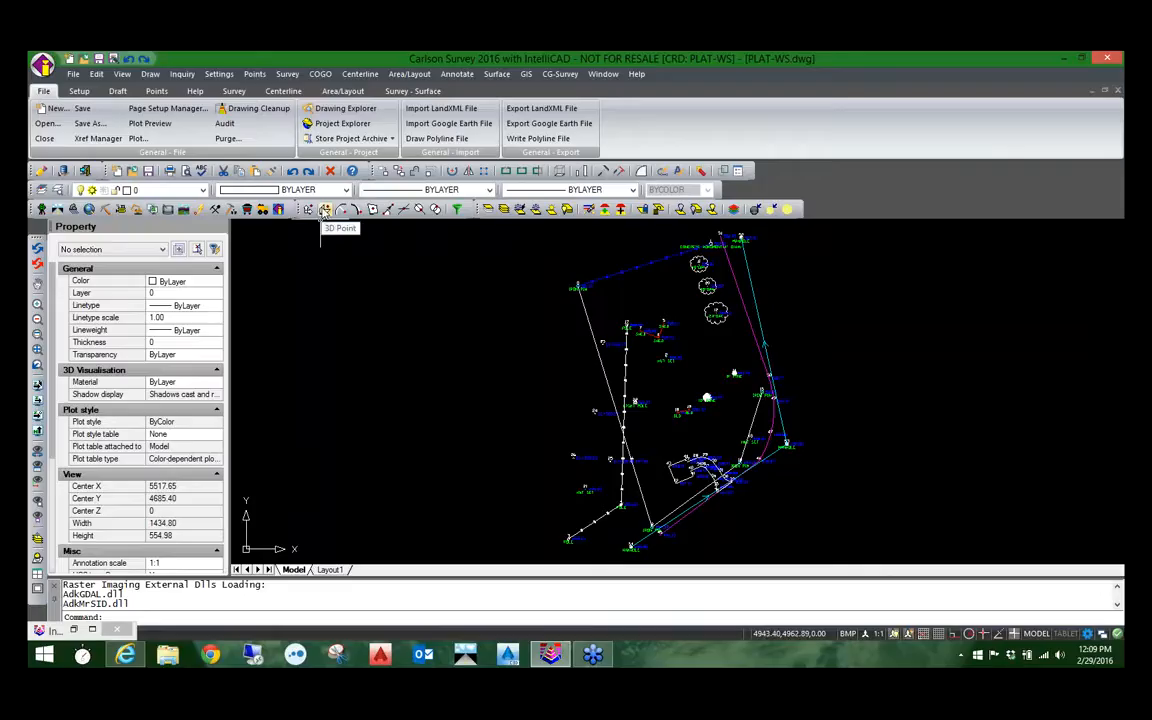
# Step: Display the Annotate Bearing-Distance toolbar and float it over the upper part of the drawing area
pyautogui.rightClick(323, 200)
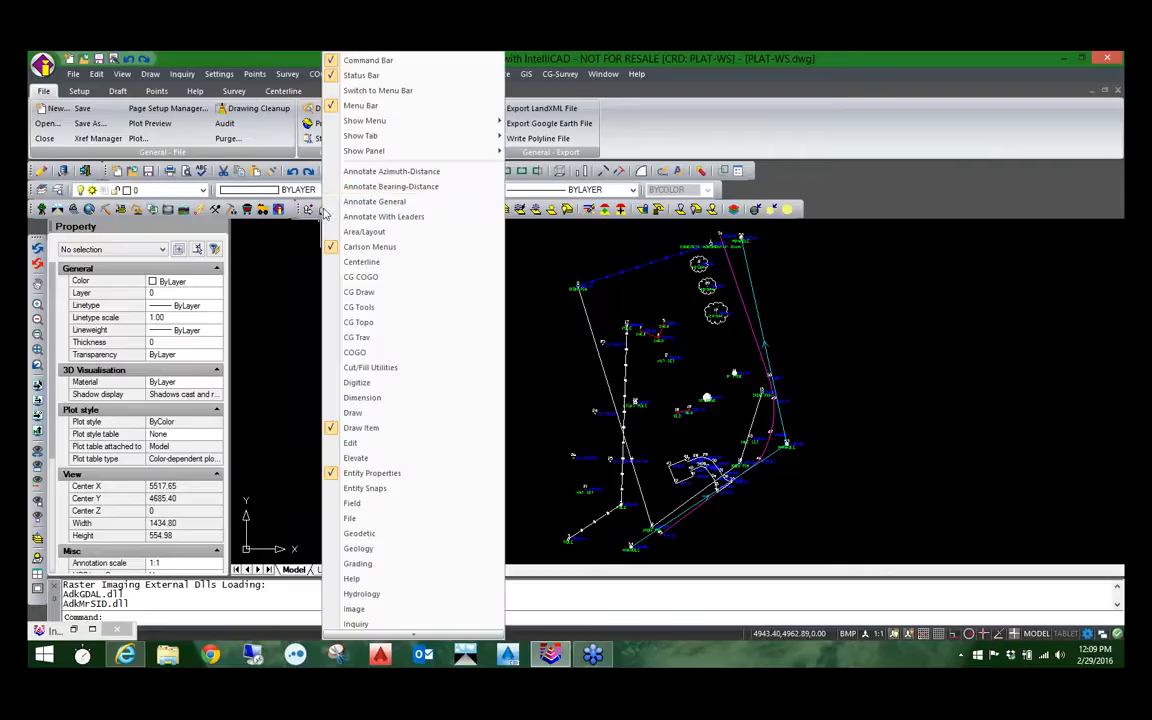
pyautogui.click(378, 190)
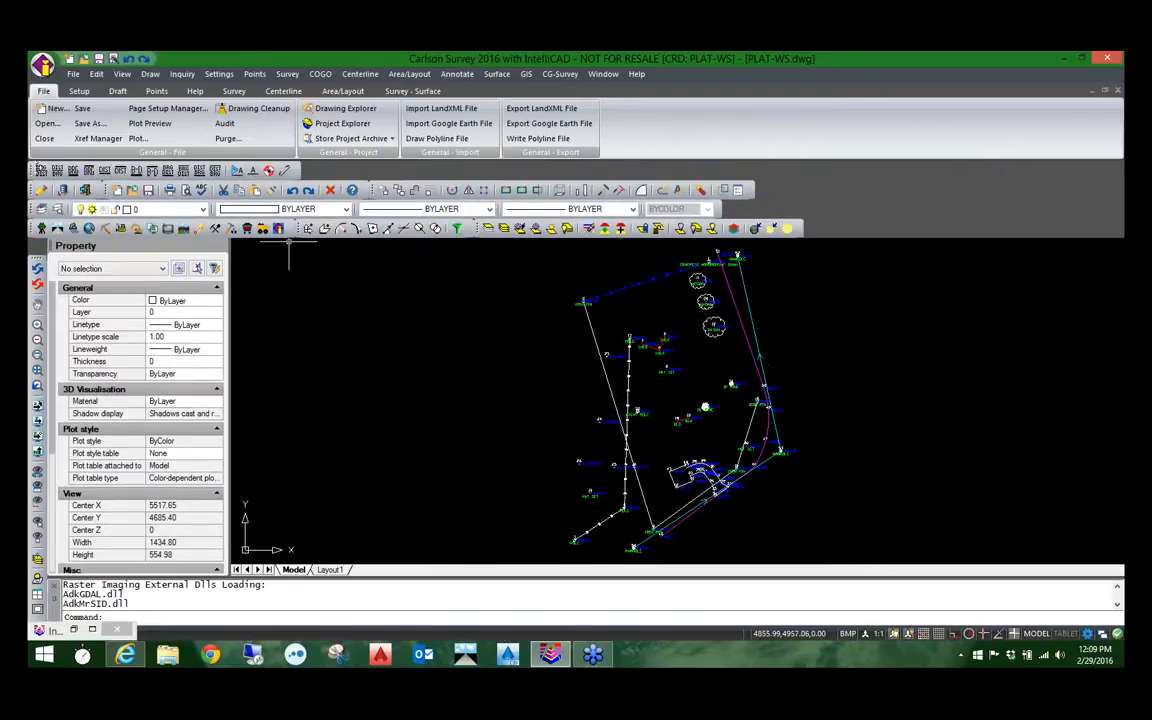
pyautogui.moveTo(310, 170); pyautogui.dragTo(507, 236)
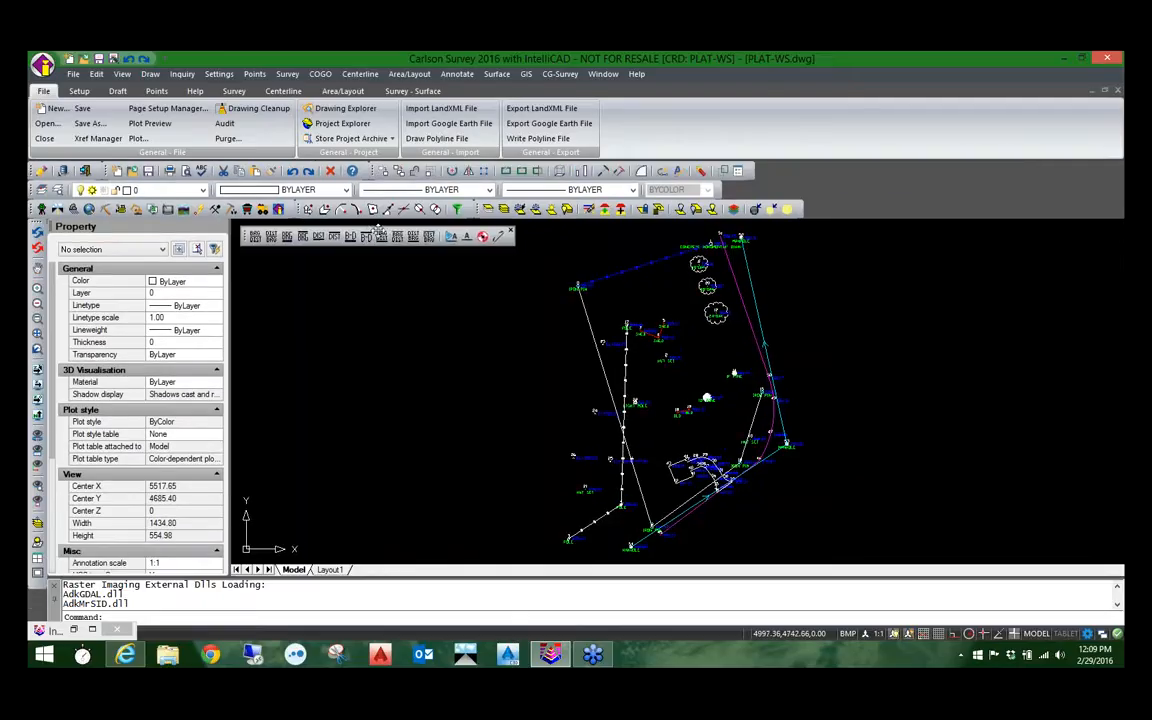
pyautogui.rightClick(424, 167)
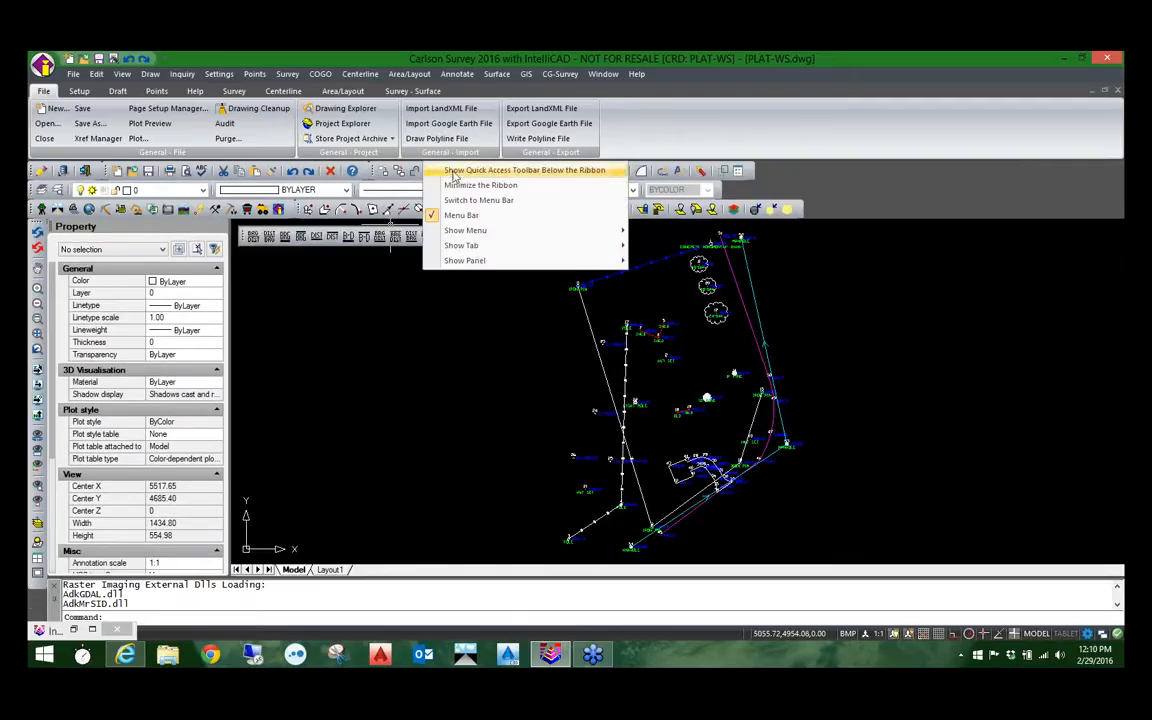
pyautogui.rightClick(362, 166)
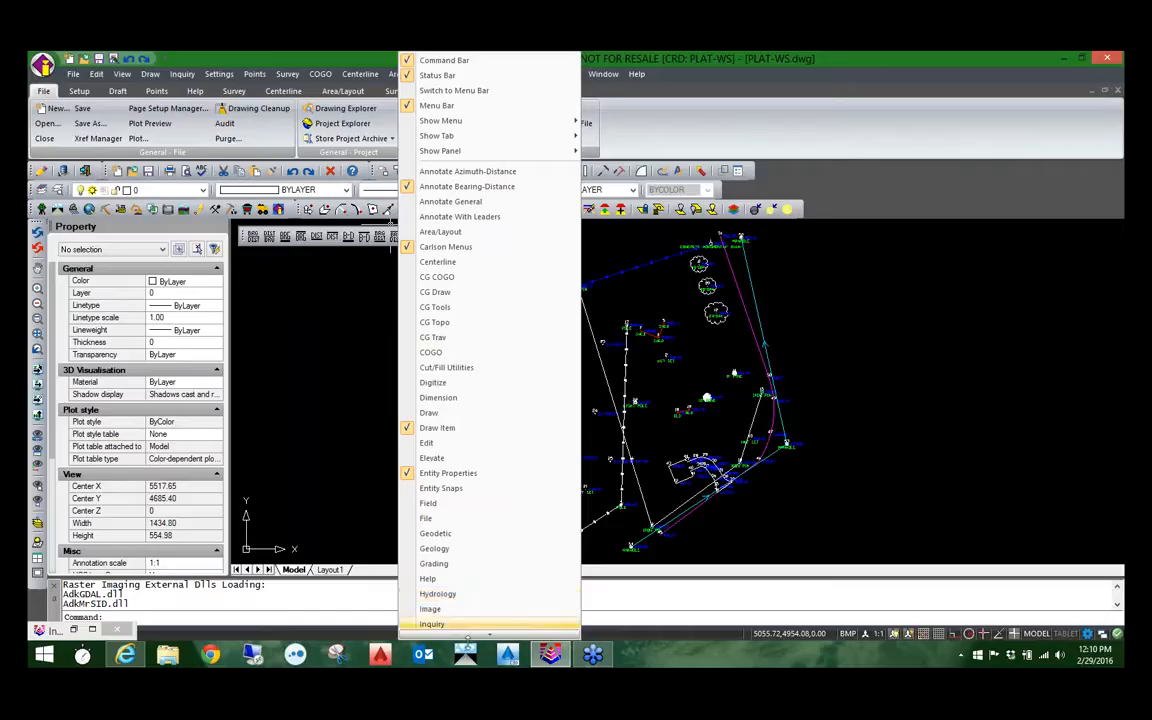
pyautogui.moveTo(465, 636)
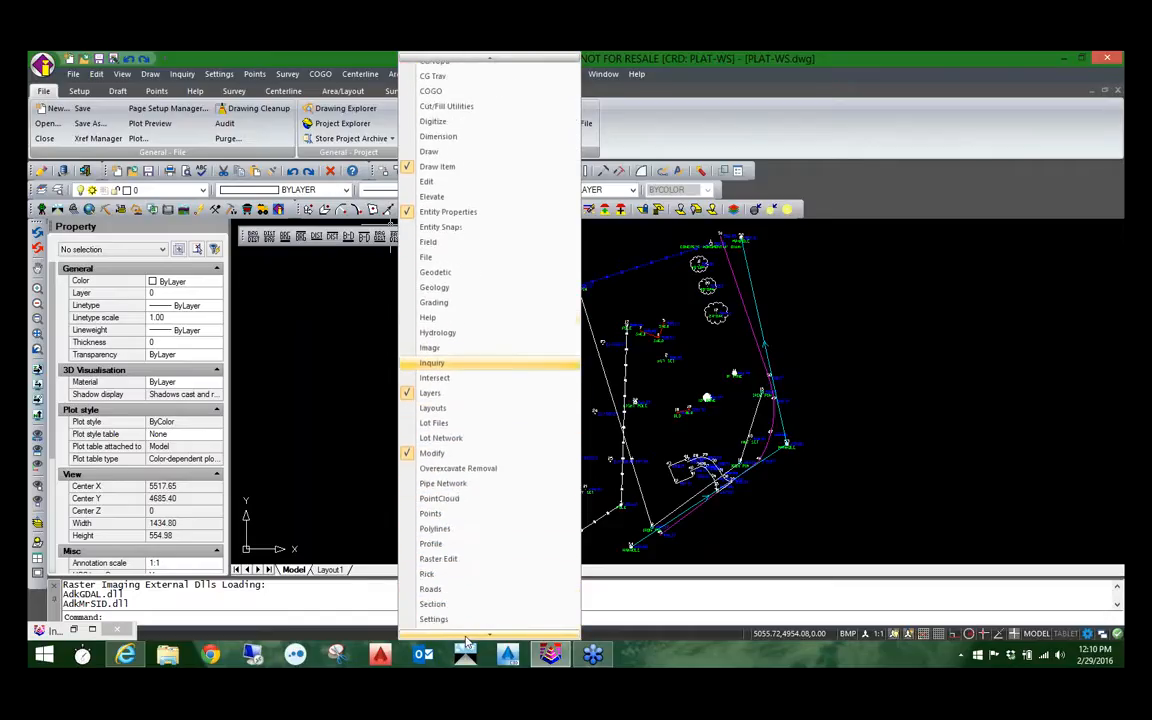
pyautogui.click(439, 559)
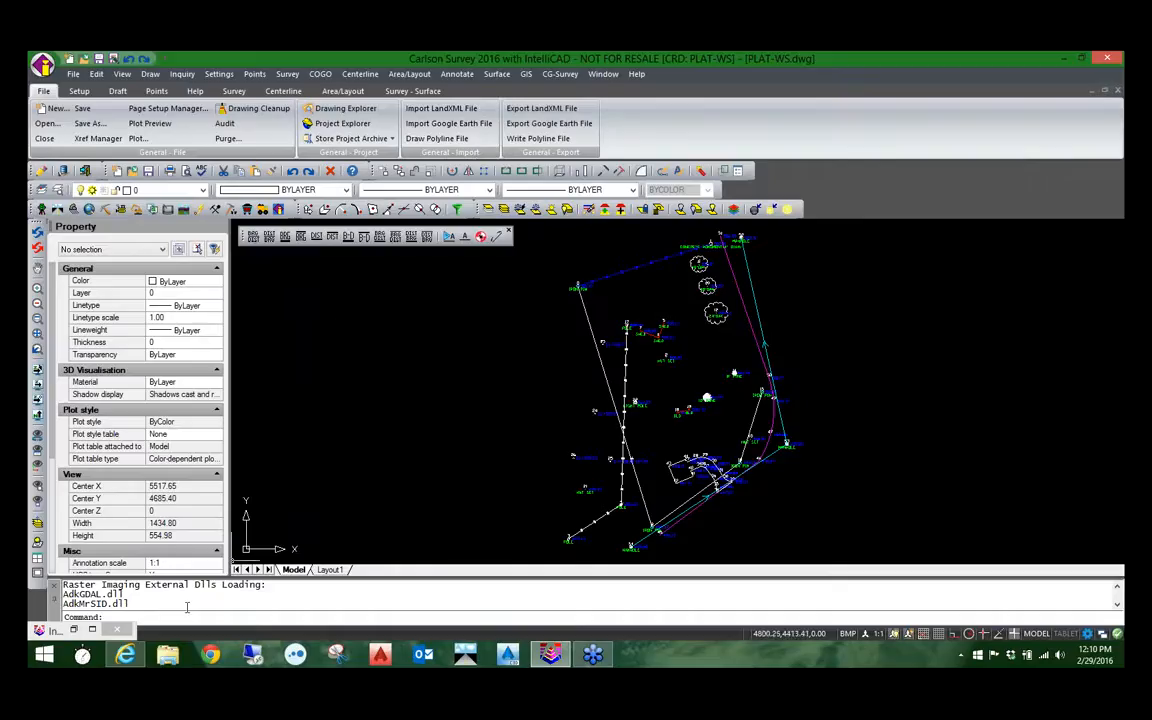
pyautogui.write('works')
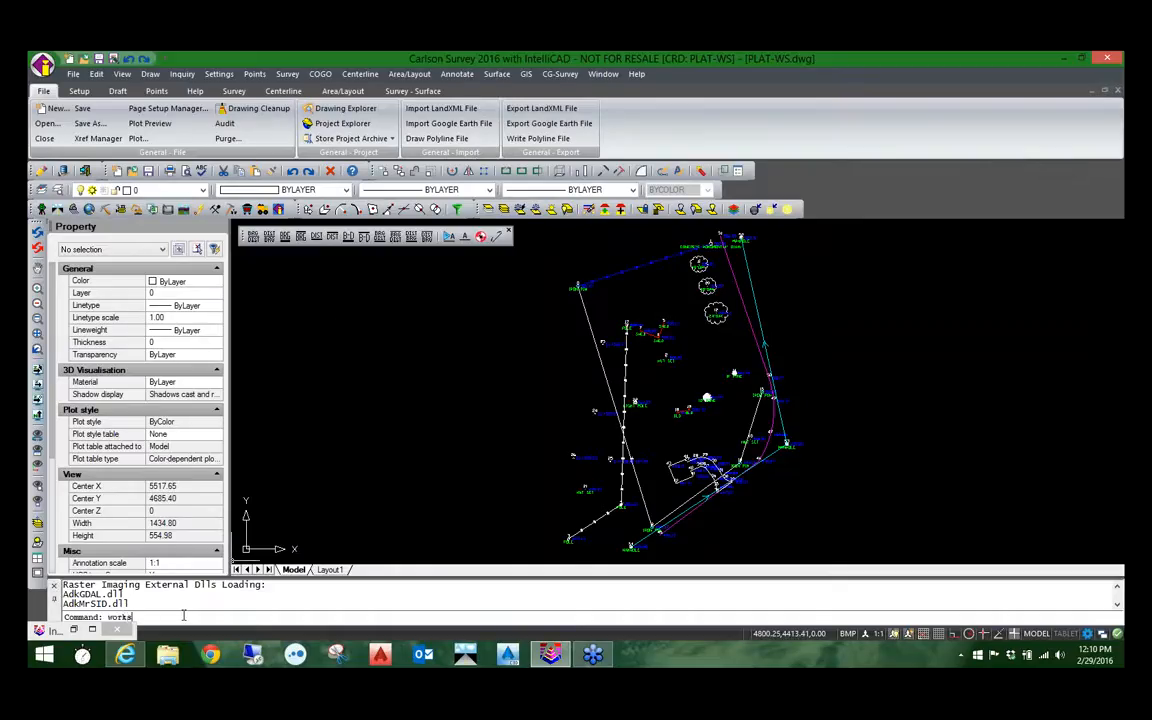
pyautogui.write('paced')
pyautogui.press('Return')
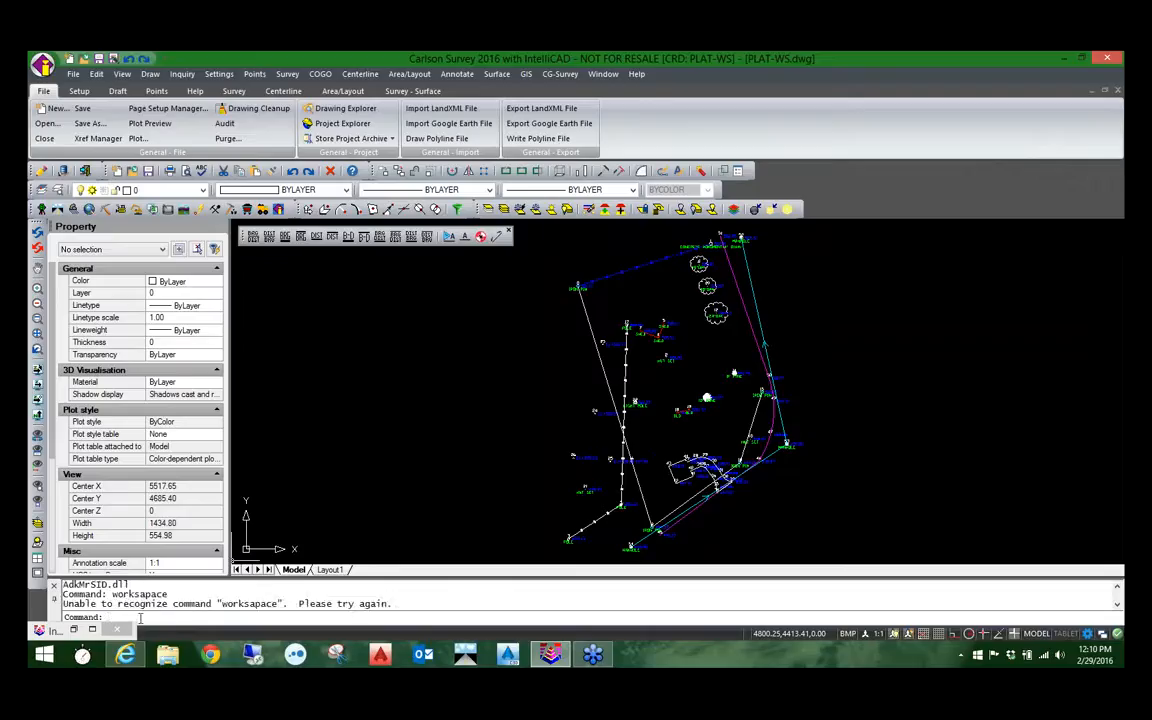
# Step: Save the current toolbar layout as a workspace named survey with the WORKSPACE command's SAveas option
pyautogui.write('work')
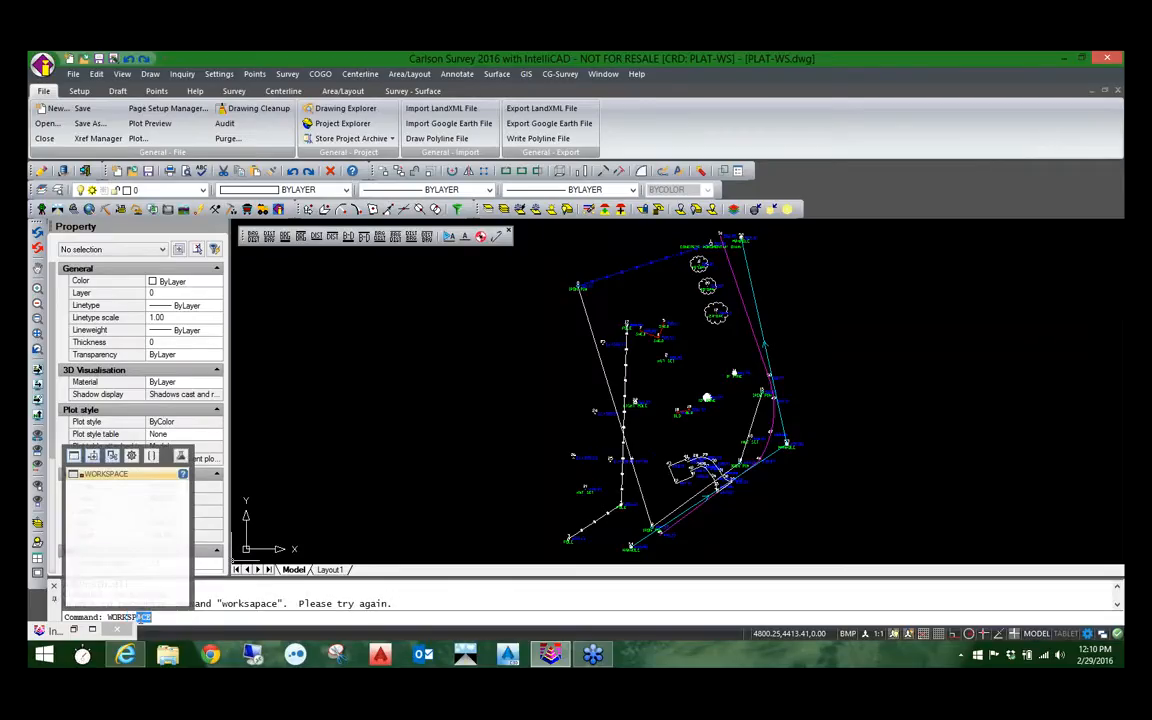
pyautogui.press('Return')
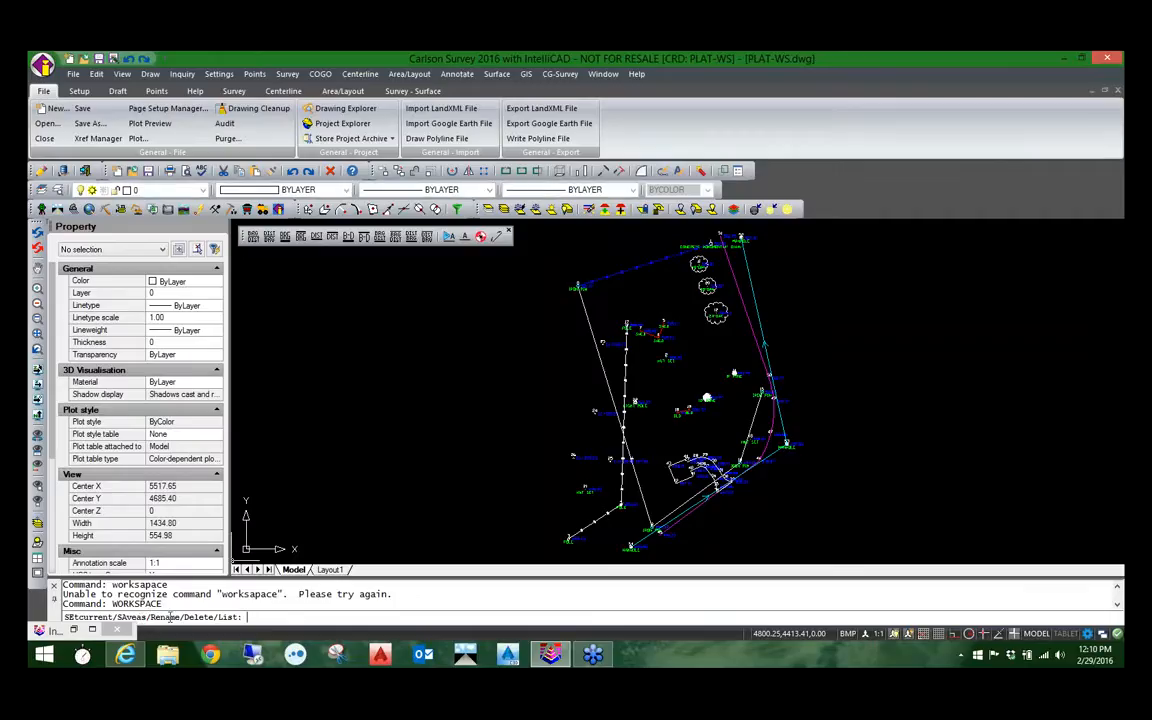
pyautogui.write('sa')
pyautogui.press('Return')
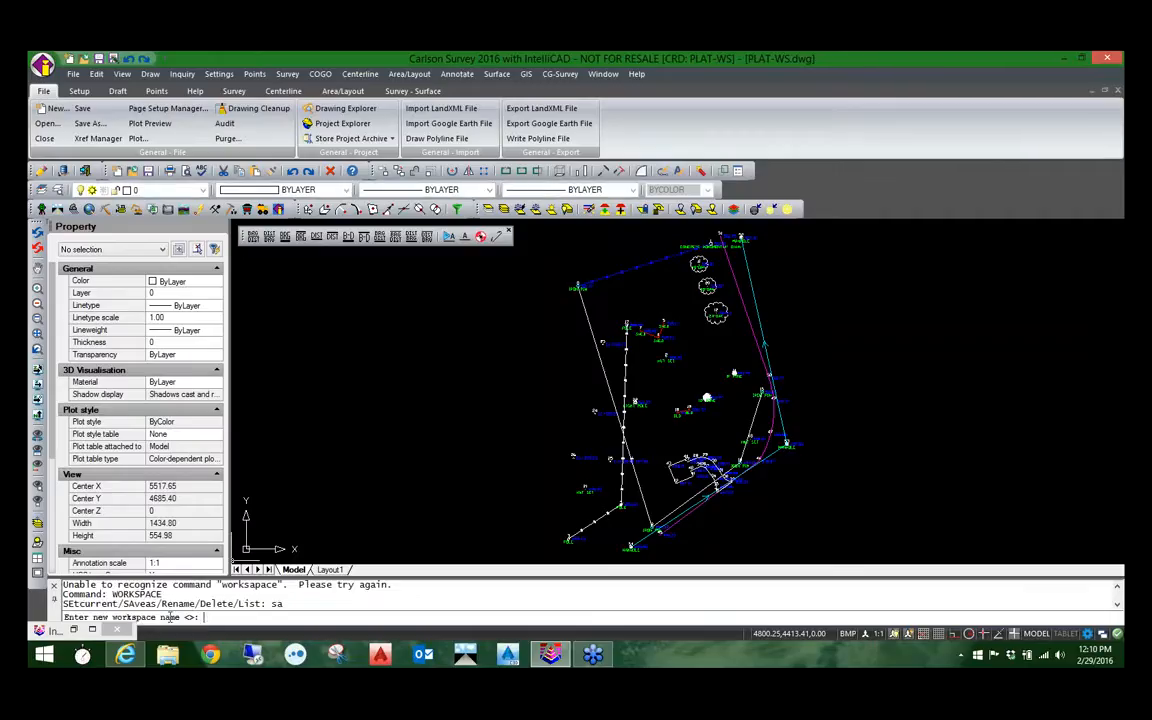
pyautogui.write('survey')
pyautogui.press('Return')
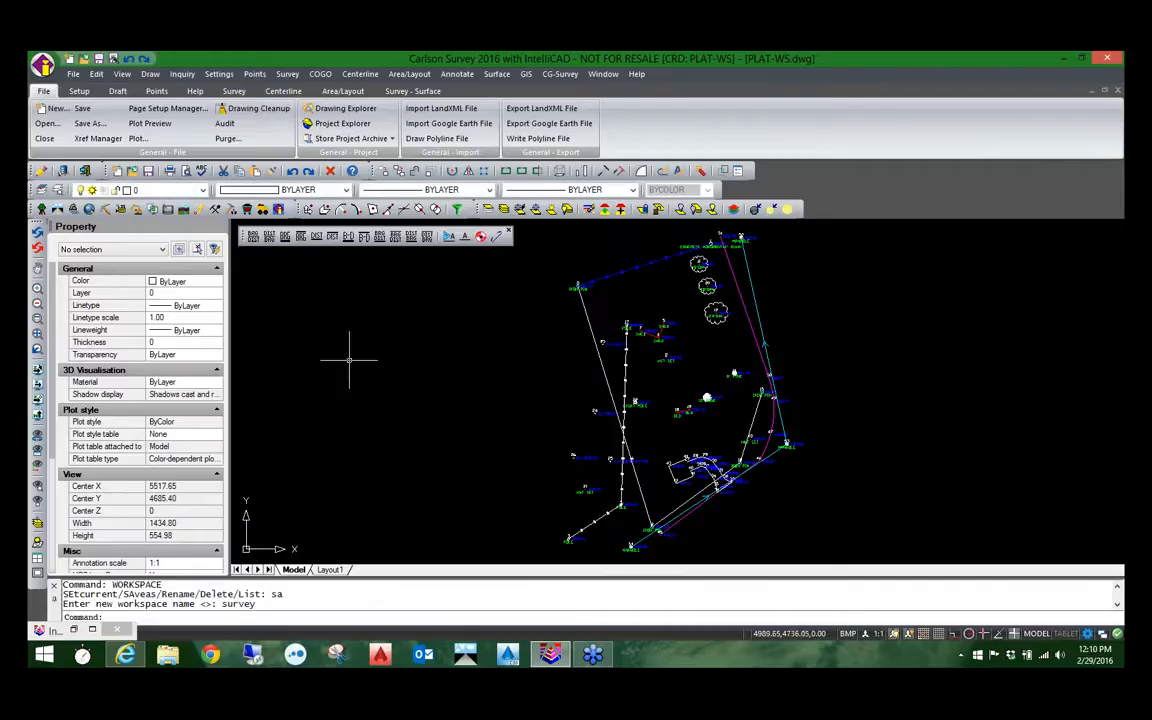
# Step: Close the floating Annotate Bearing-Distance toolbar and display the Roads toolbar floating over the lower part of the drawing area
pyautogui.click(508, 231)
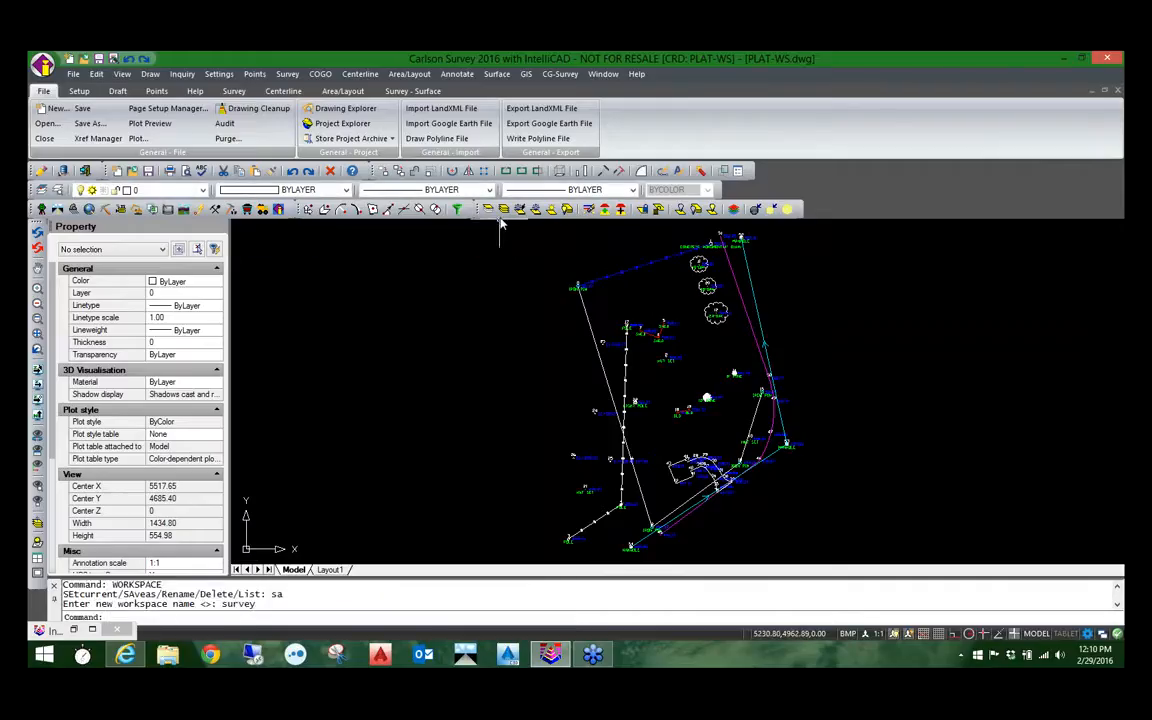
pyautogui.rightClick(497, 212)
pyautogui.moveTo(580, 636)
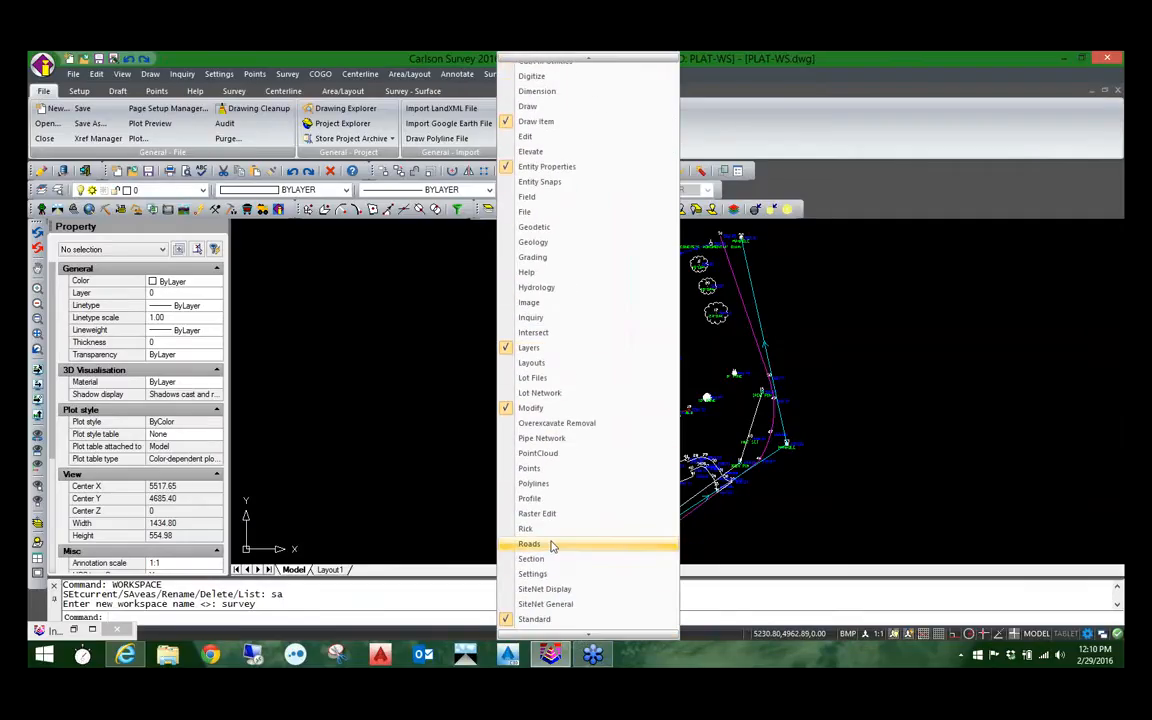
pyautogui.click(551, 545)
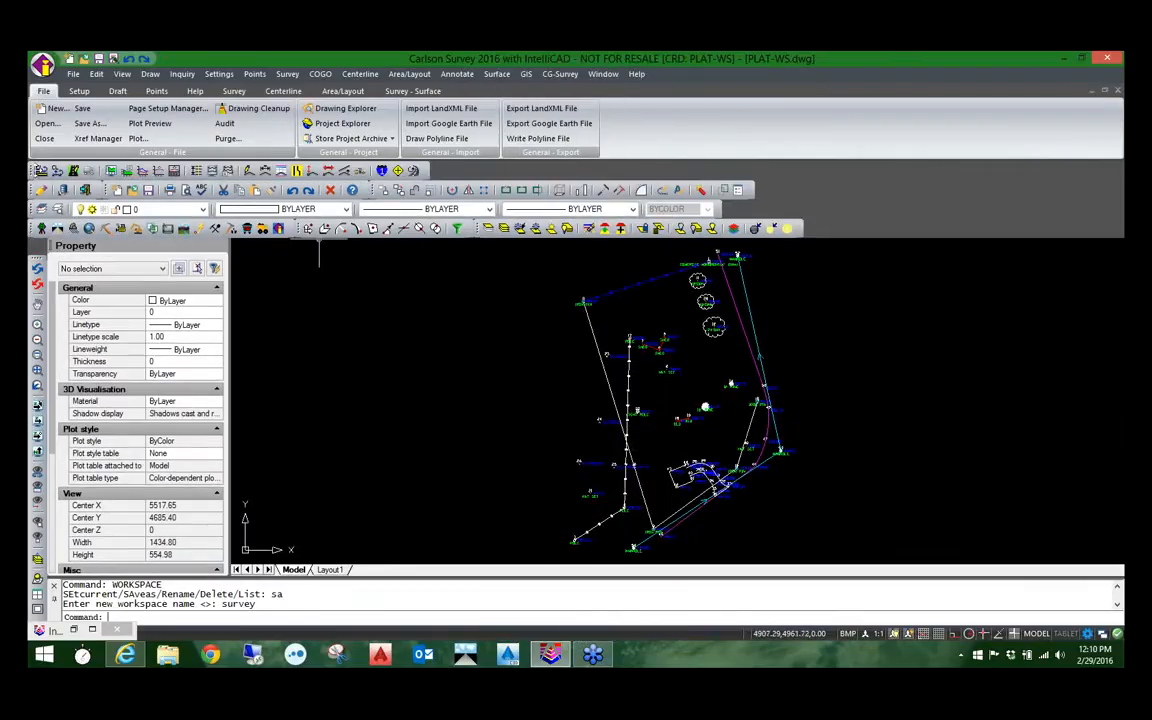
pyautogui.moveTo(36, 170)
pyautogui.mouseDown()
pyautogui.moveTo(398, 288)
pyautogui.moveTo(308, 247)
pyautogui.moveTo(488, 499)
pyautogui.moveTo(491, 530)
pyautogui.mouseUp()
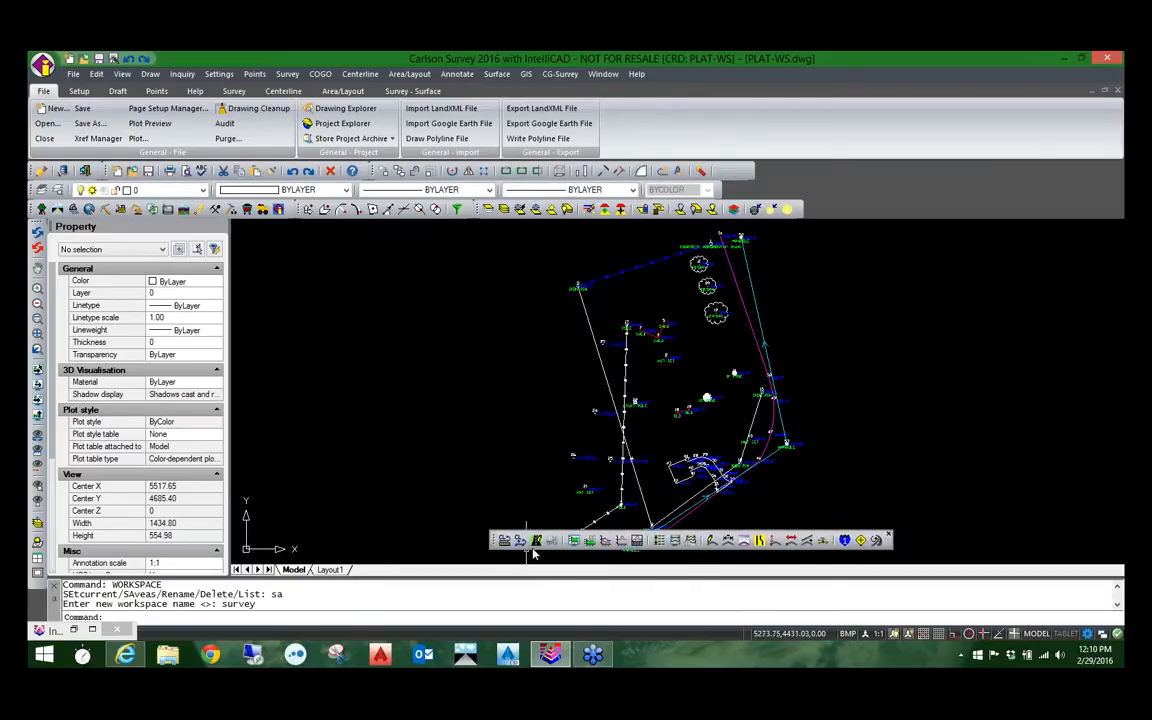
# Step: Display the Centerline toolbar and float it over the upper part of the drawing area
pyautogui.rightClick(536, 544)
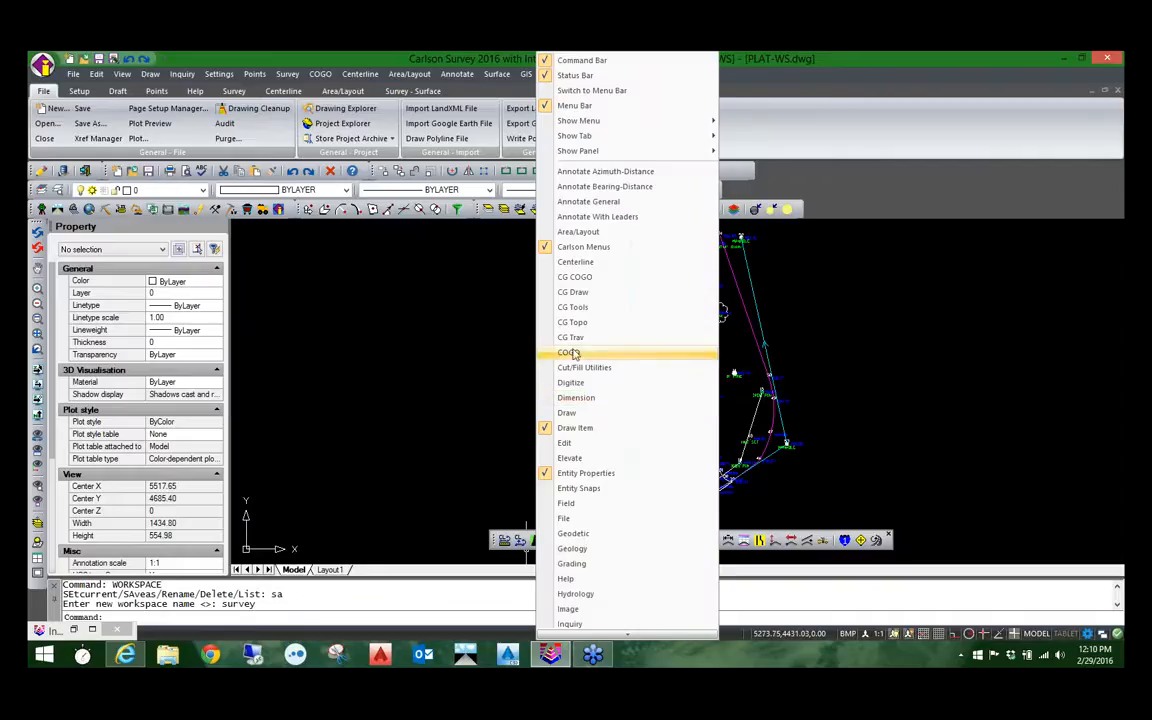
pyautogui.click(580, 261)
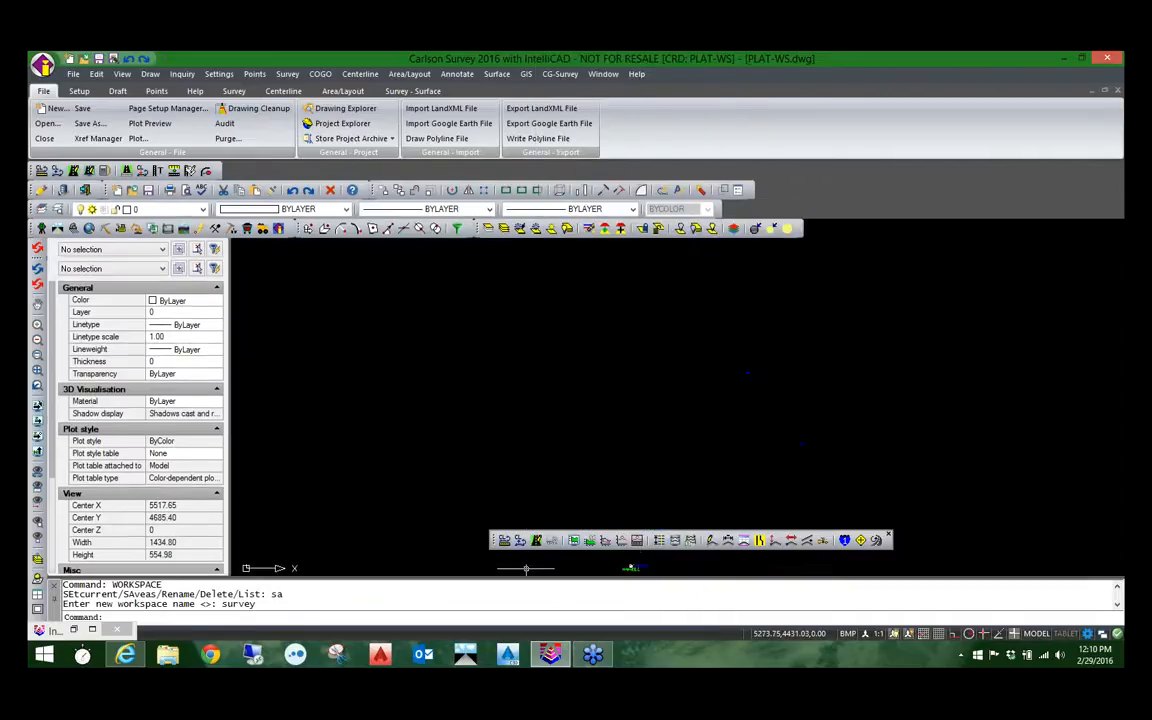
pyautogui.moveTo(34, 171)
pyautogui.mouseDown()
pyautogui.moveTo(331, 245)
pyautogui.moveTo(340, 237)
pyautogui.mouseUp()
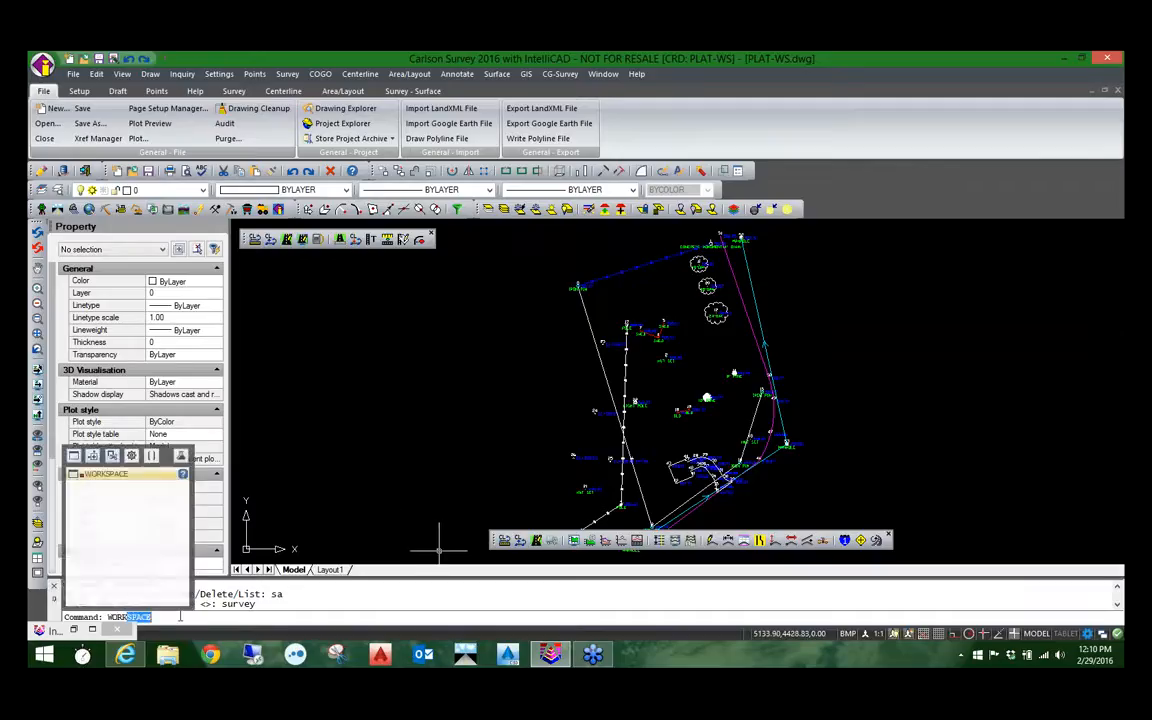
# Step: Save the current toolbar layout as a workspace named civil with the WORKSPACE command's SAveas option
pyautogui.click(116, 477)
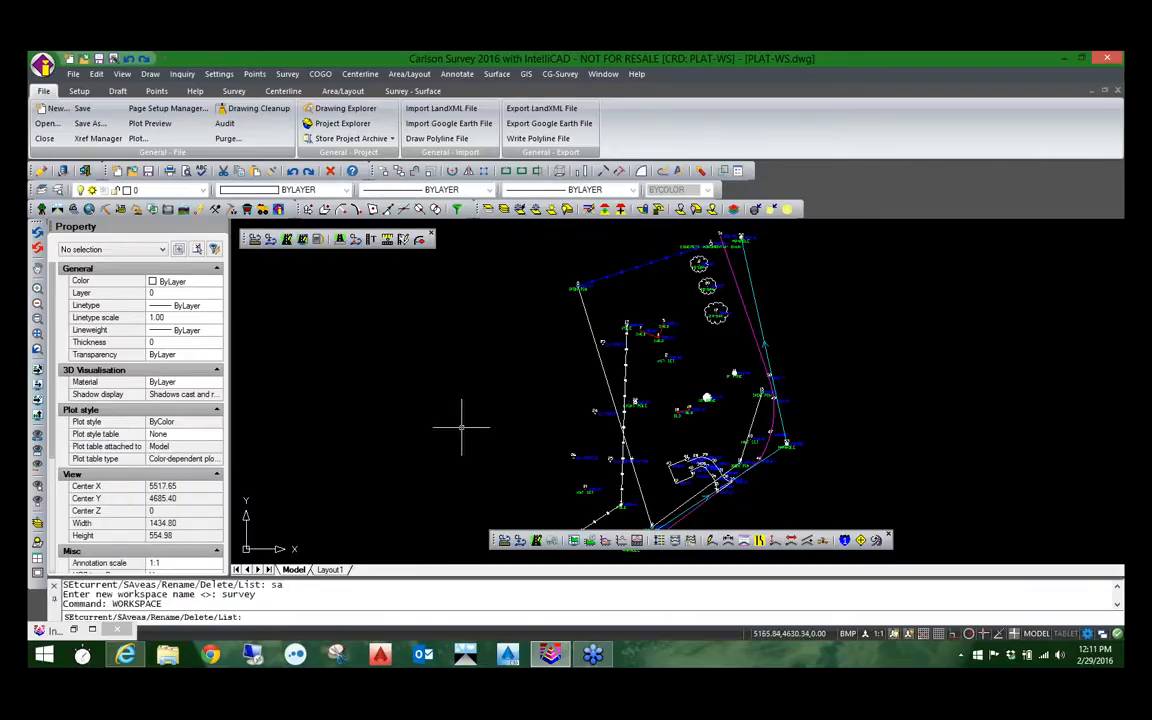
pyautogui.write('sa')
pyautogui.press('Return')
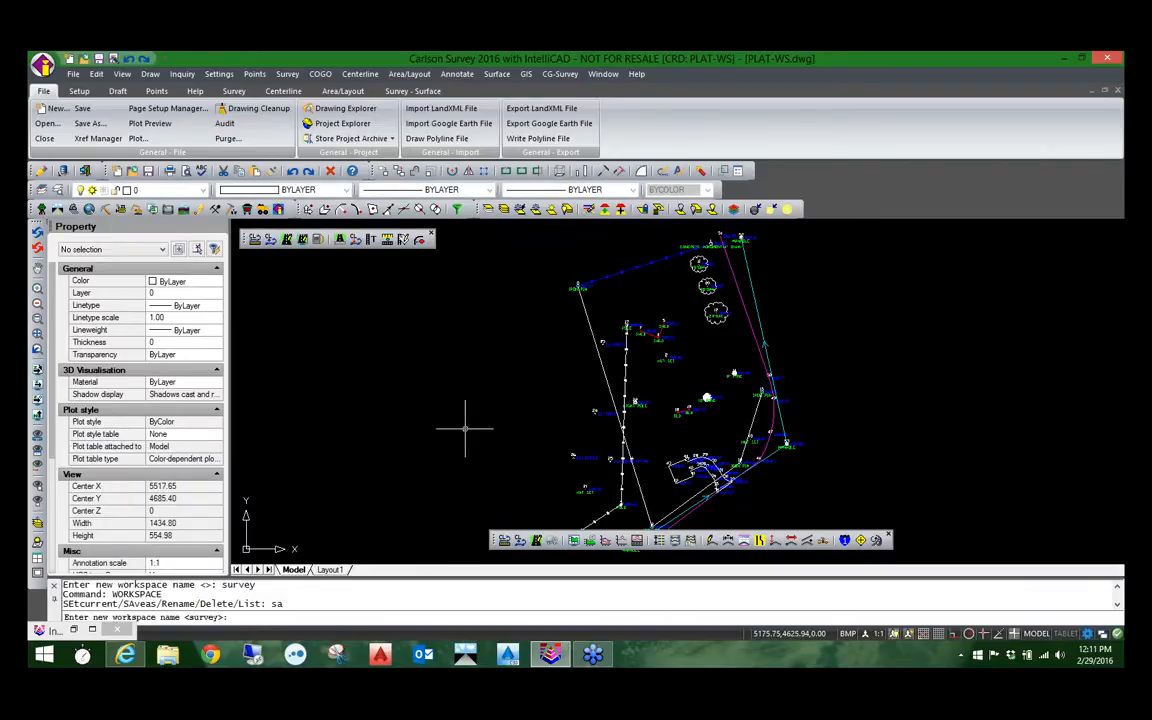
pyautogui.write('civil')
pyautogui.press('Return')
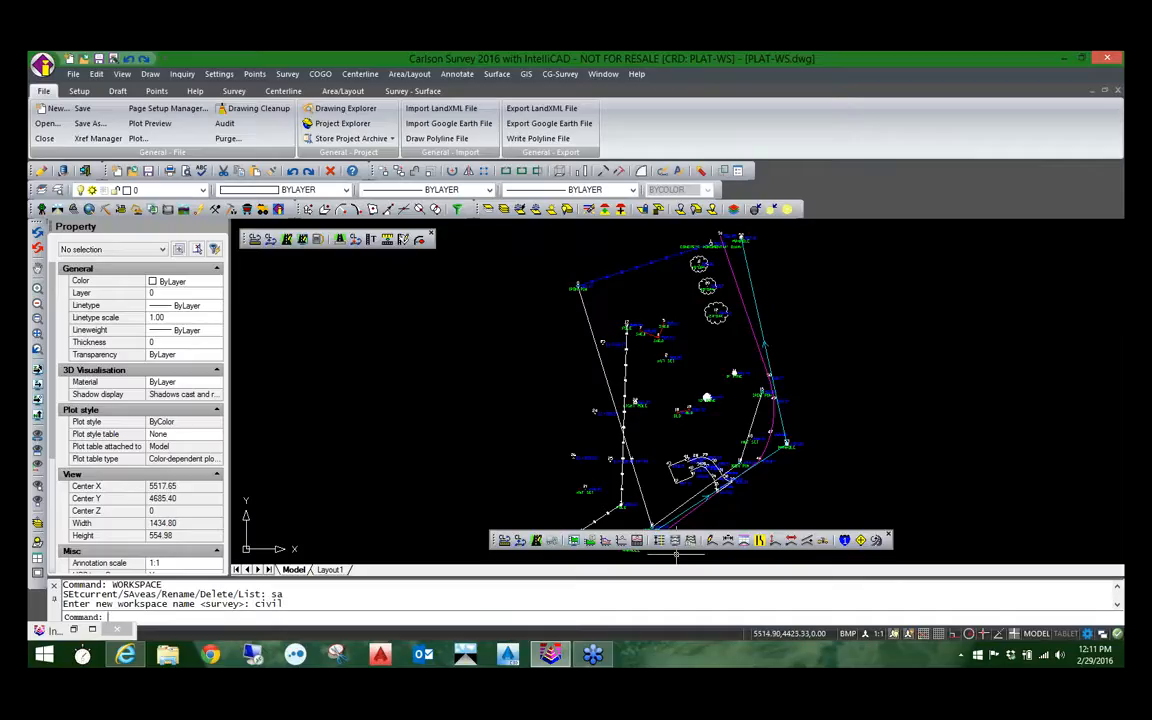
# Step: Switch to the saved survey workspace and return to the civil workspace
pyautogui.moveTo(1092, 642)
pyautogui.click(1088, 635)
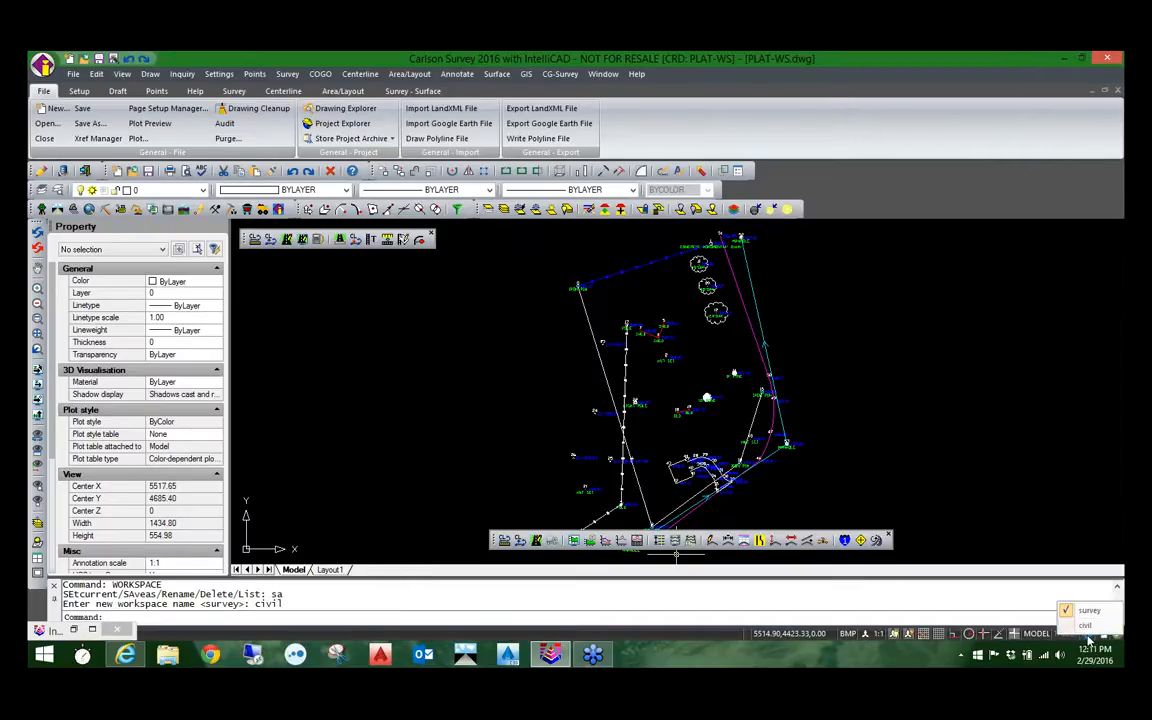
pyautogui.click(1094, 613)
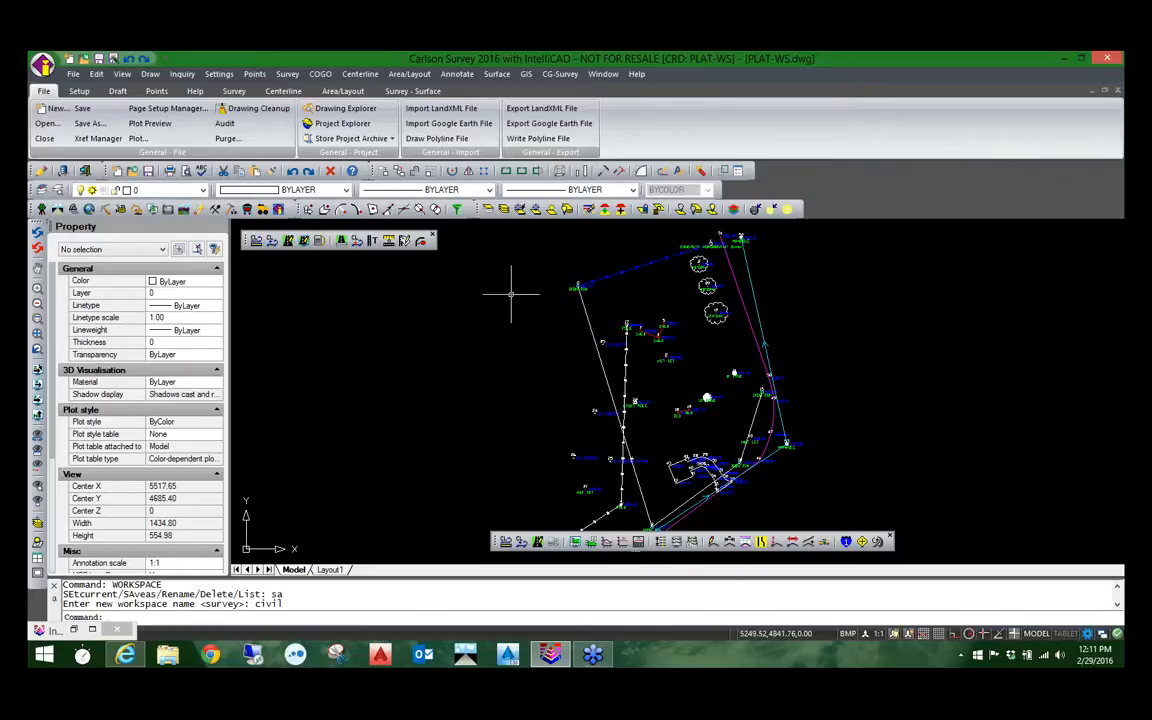
# Step: Switch to the Anno-Text.dwg drawing and close the floating Centerline and Roads toolbars
pyautogui.click(603, 74)
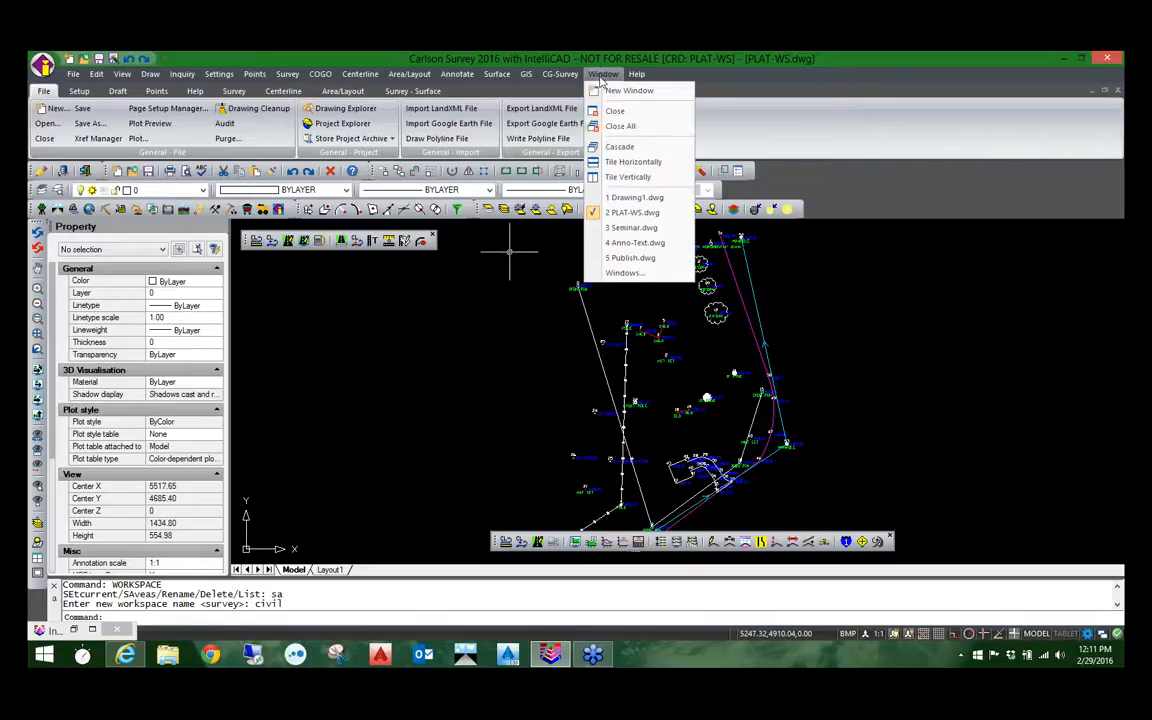
pyautogui.click(633, 246)
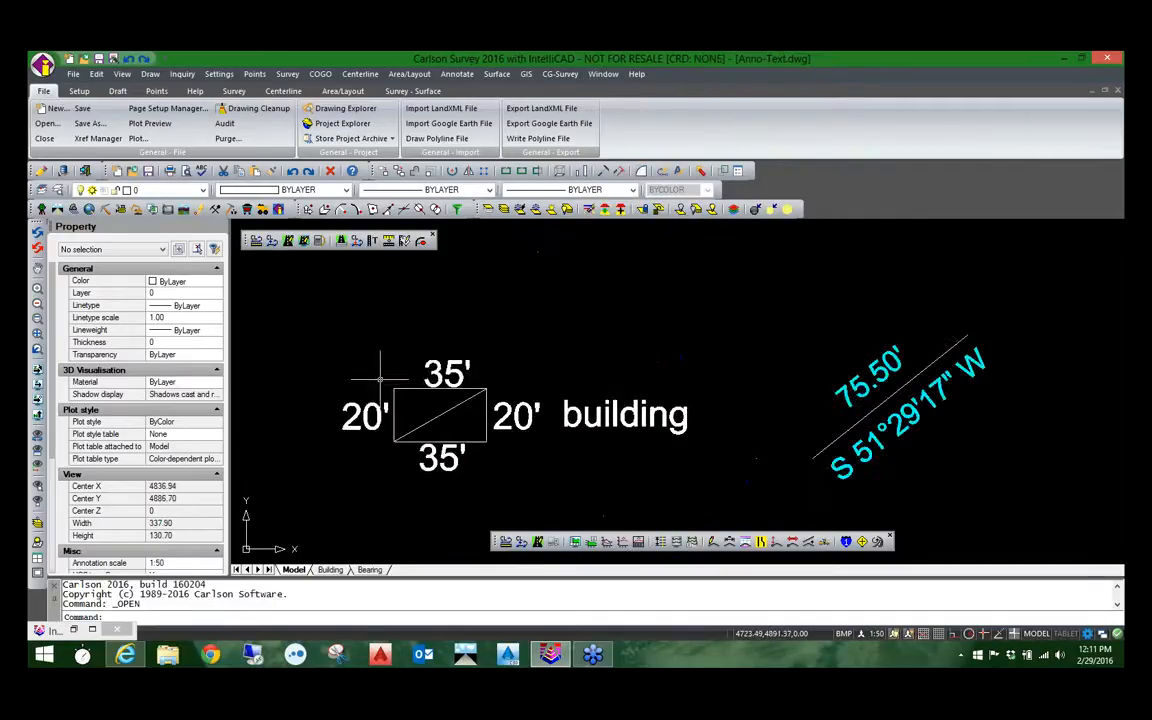
pyautogui.scroll(-2, 502, 345)
pyautogui.moveTo(533, 333); pyautogui.dragTo(489, 315, button='middle')
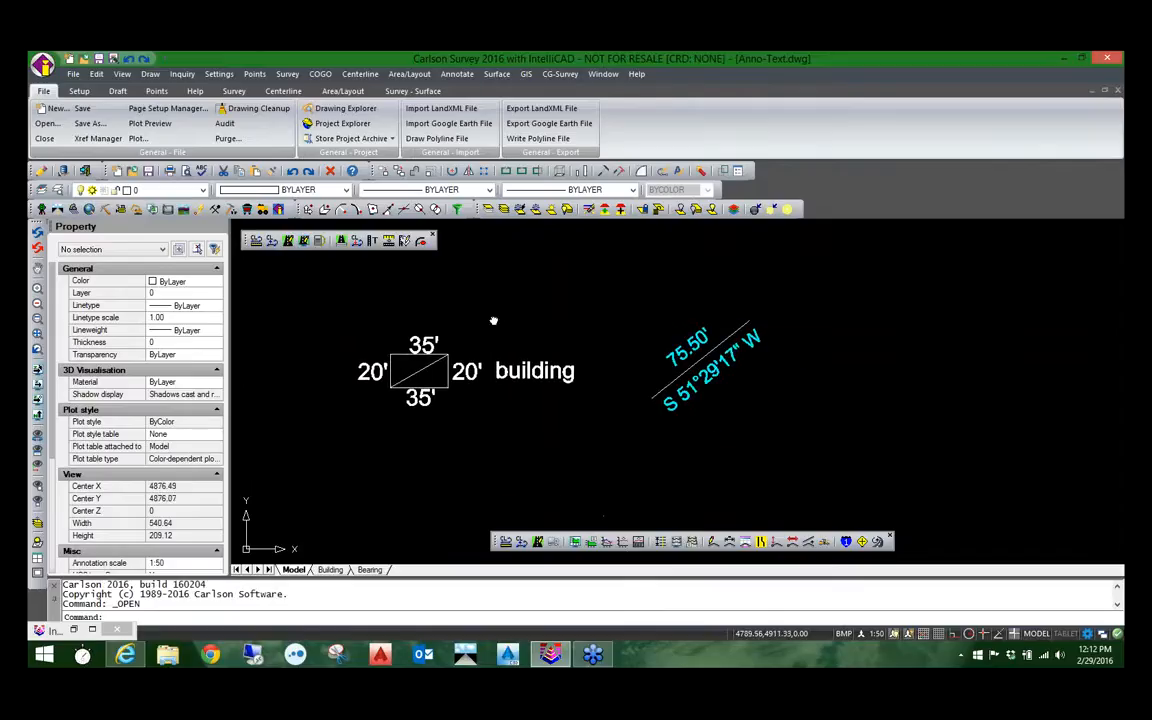
pyautogui.click(434, 234)
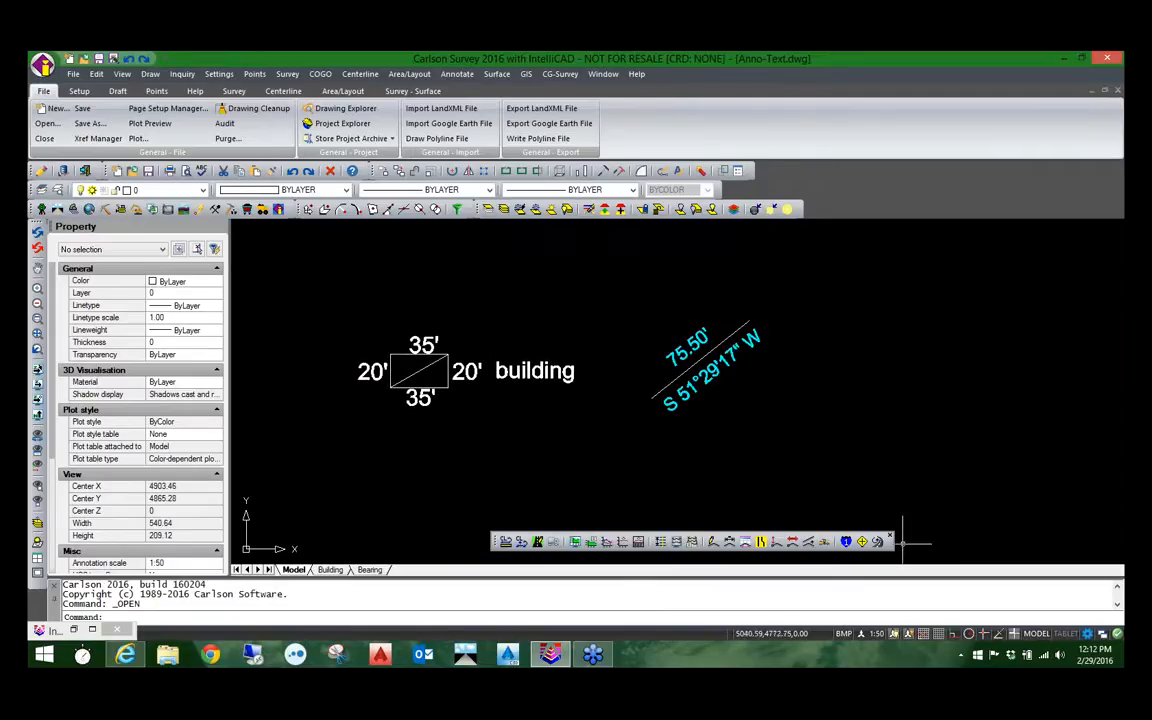
pyautogui.click(893, 540)
pyautogui.scroll(2, 505, 340)
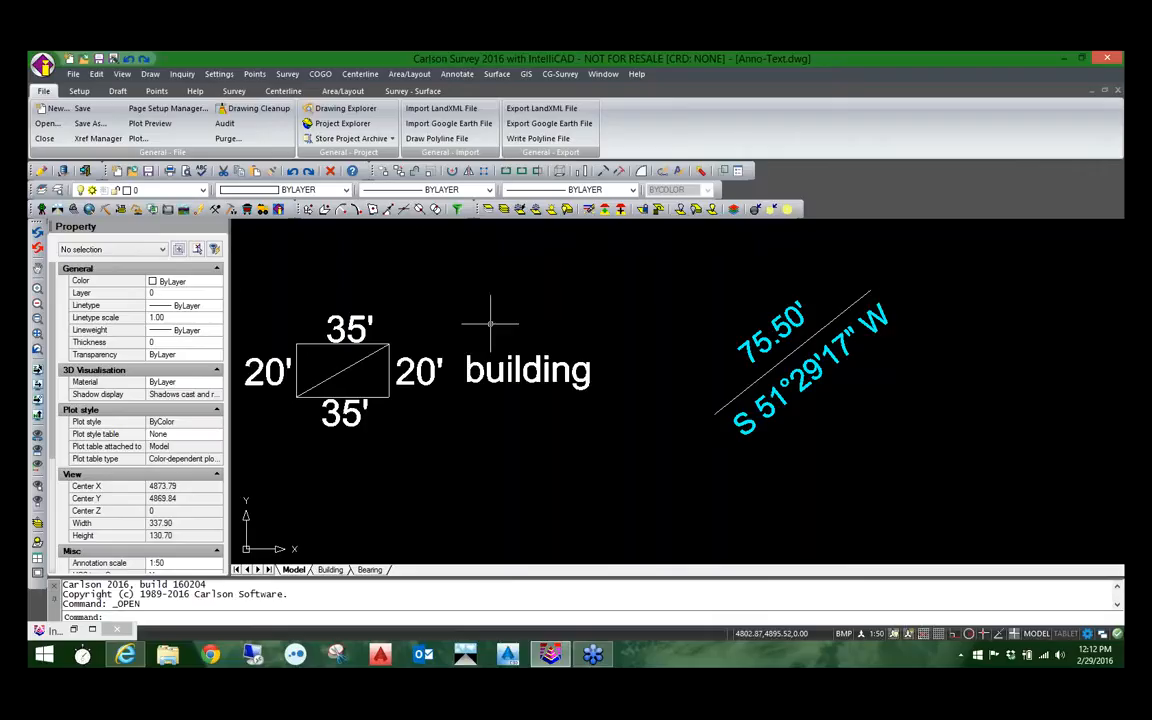
# Step: Set the model space annotation scale to 1:20, and change it to 1:40 to compare the text placement
pyautogui.click(876, 634)
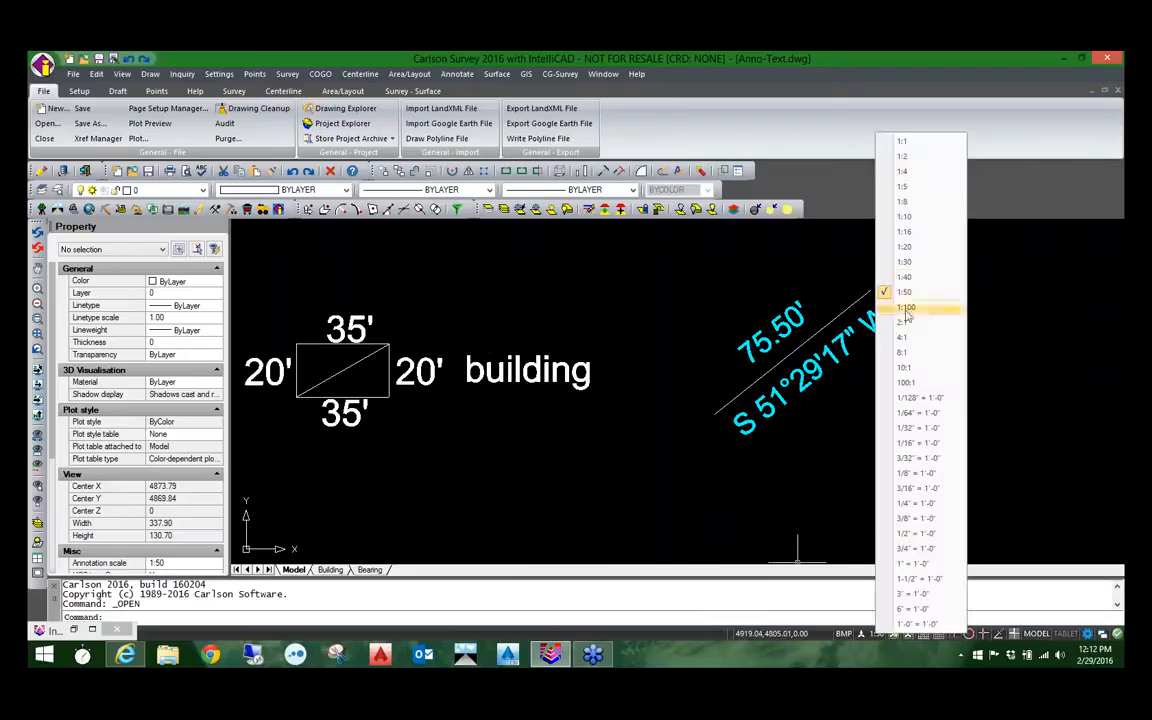
pyautogui.click(903, 248)
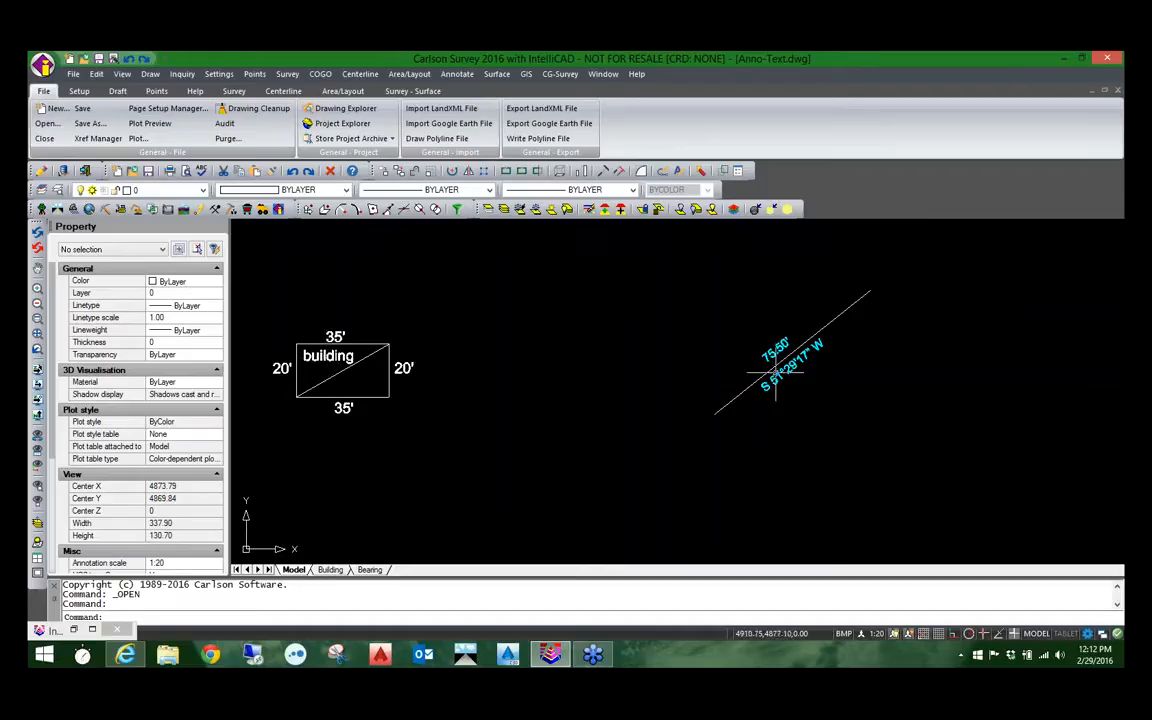
pyautogui.click(876, 634)
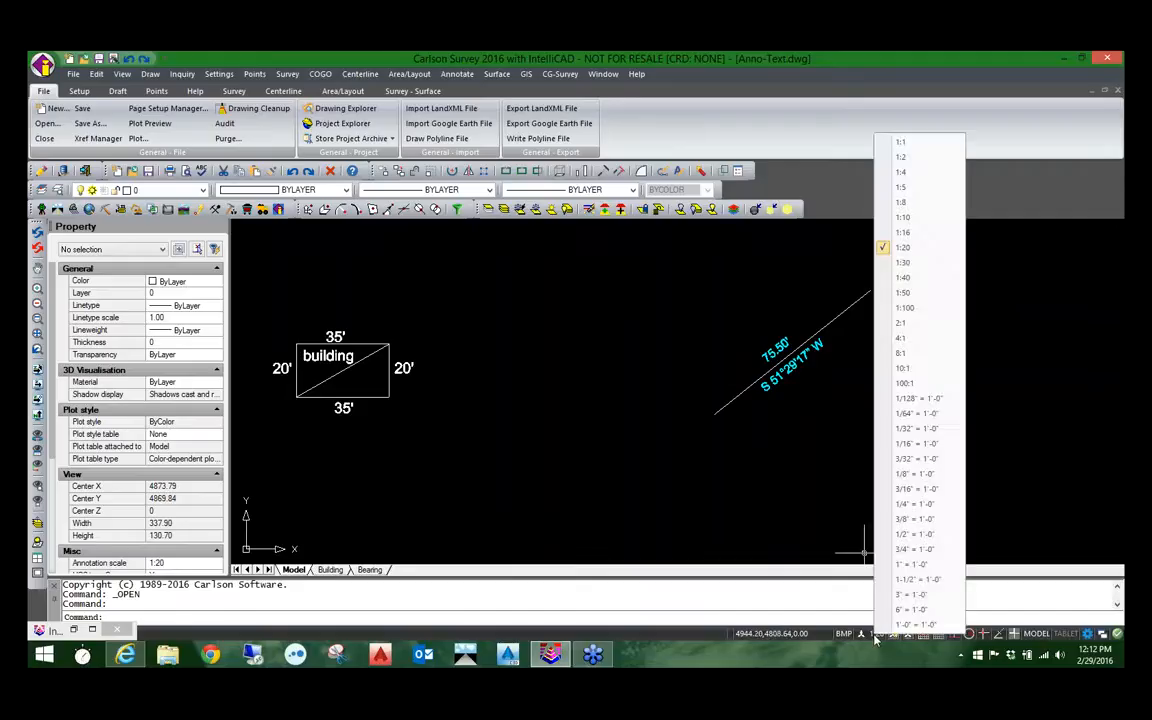
pyautogui.click(912, 279)
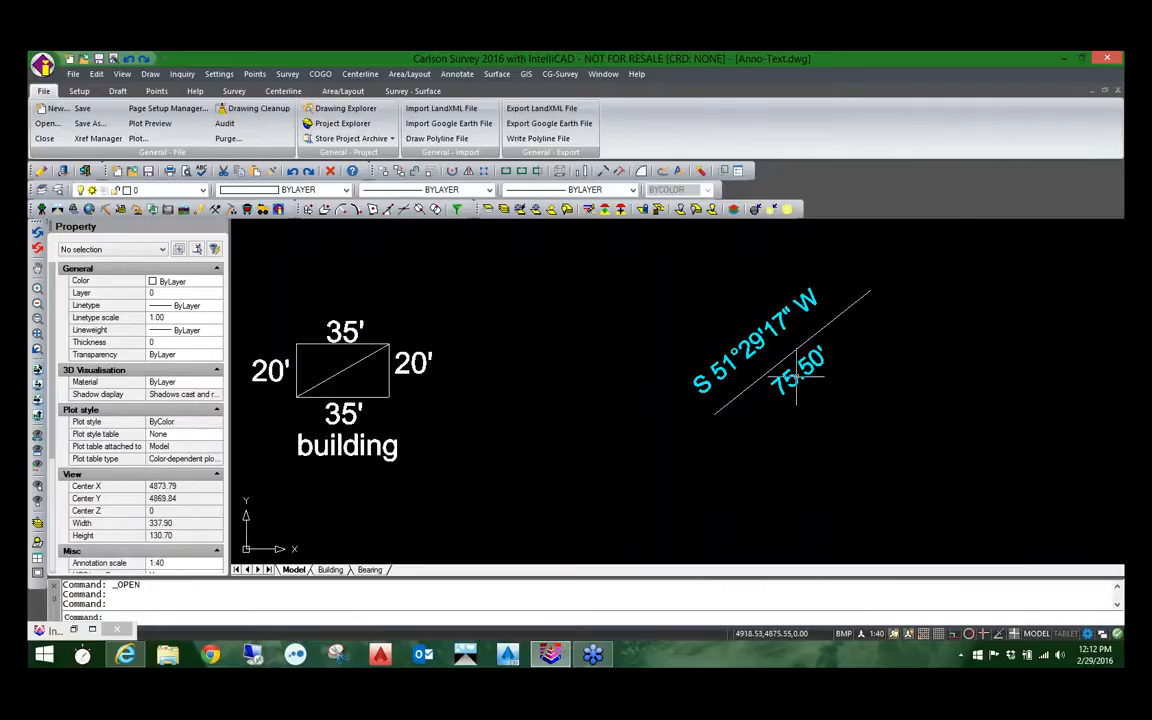
# Step: View the Building layout, and review the annotation scales assigned to the 35' text above the building in model space
pyautogui.click(330, 569)
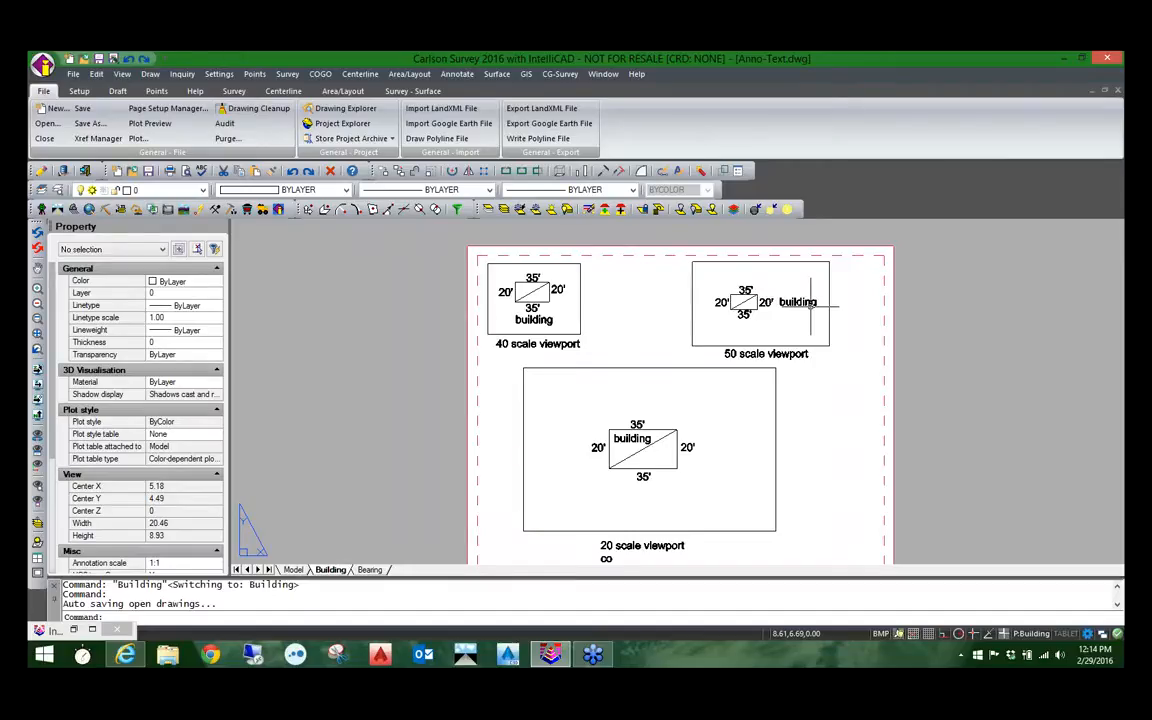
pyautogui.click(293, 569)
pyautogui.click(338, 330)
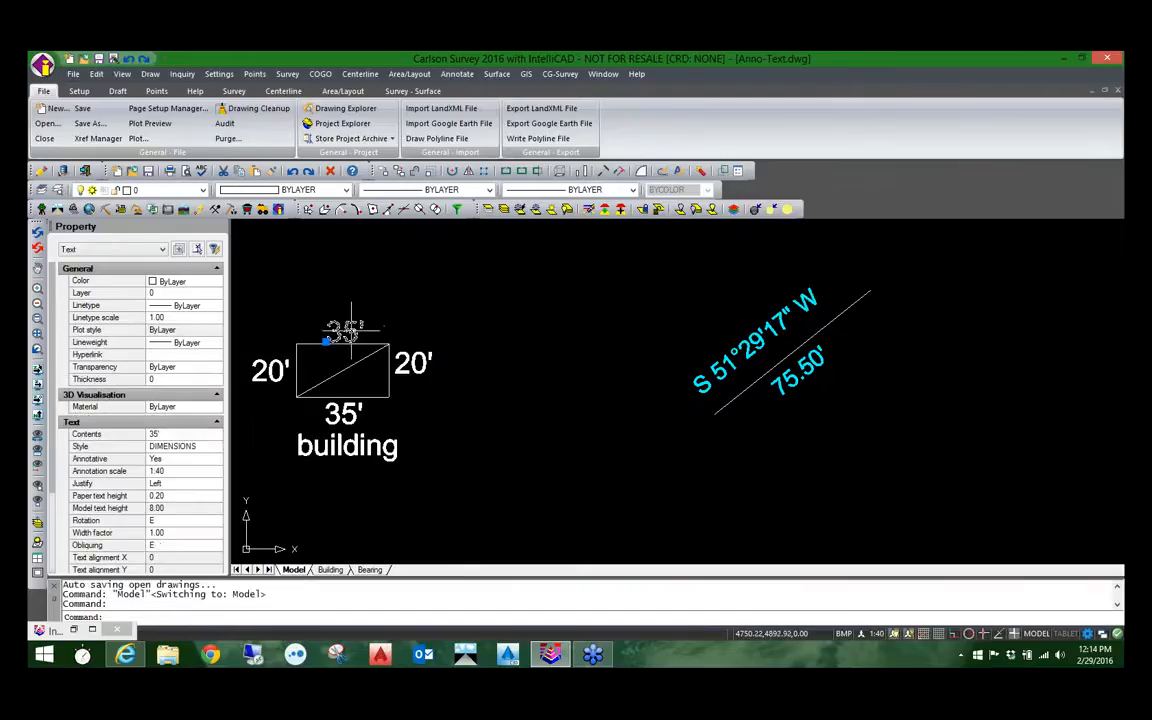
pyautogui.click(183, 476)
pyautogui.click(216, 471)
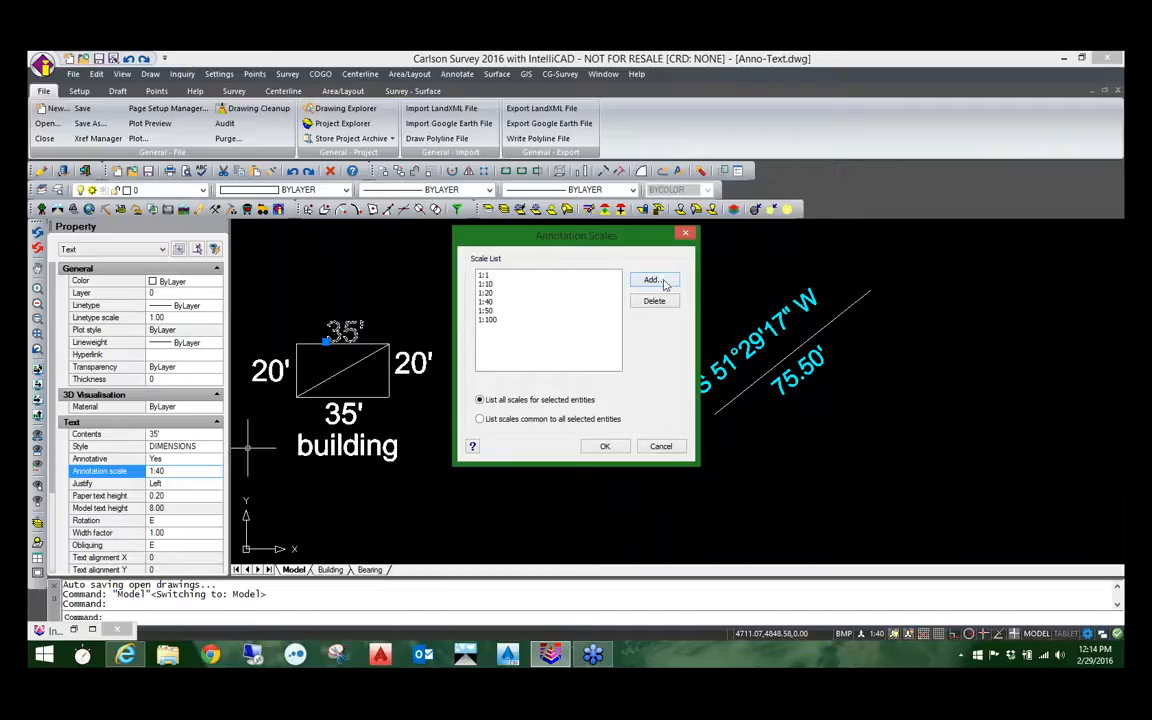
pyautogui.click(660, 447)
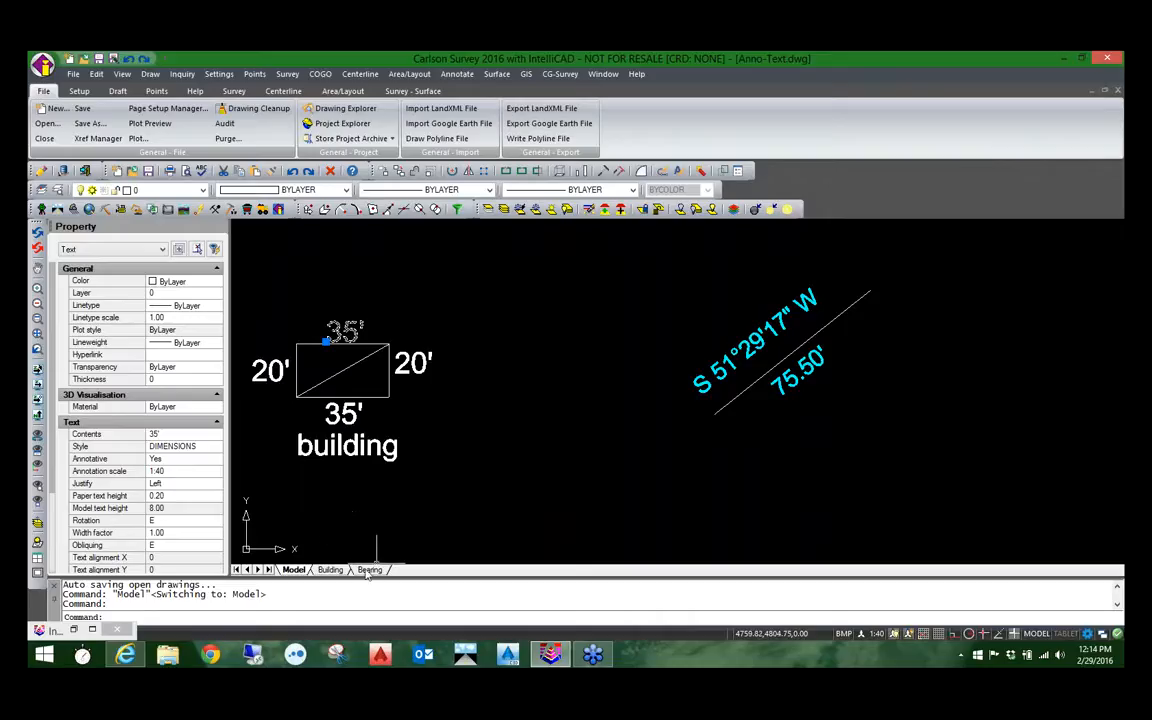
# Step: Compare the viewports on the Building and Bearing layouts, and inspect the upper 35' text's properties in model space
pyautogui.click(331, 570)
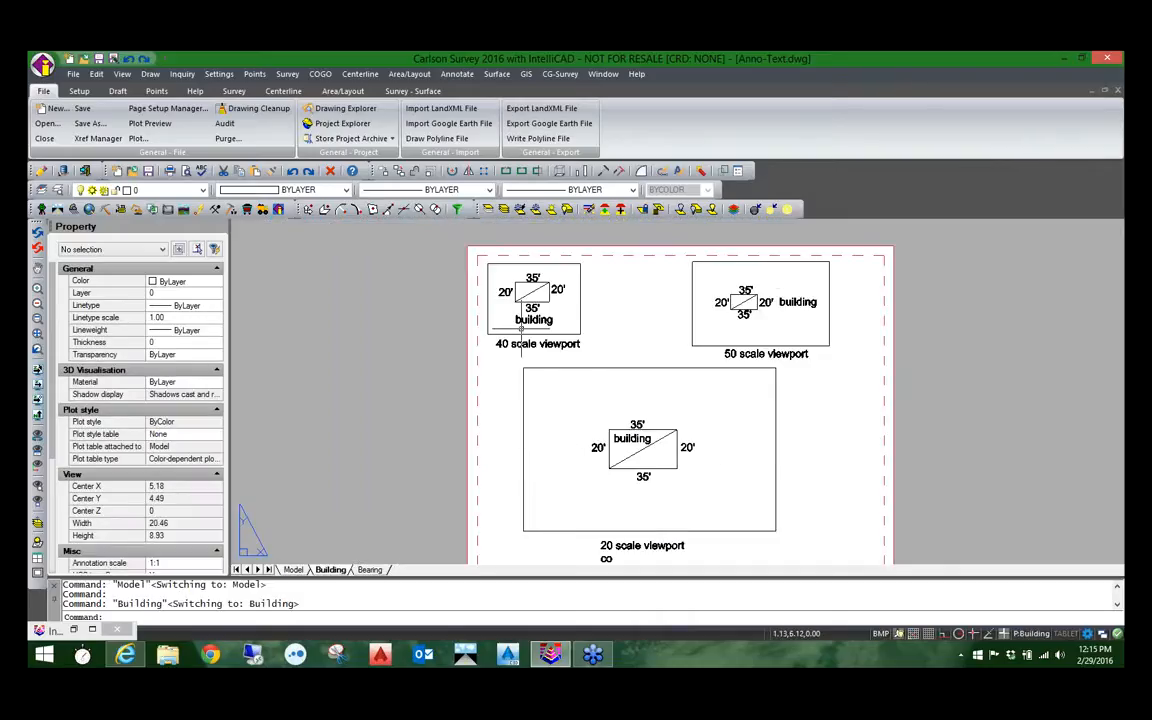
pyautogui.click(370, 570)
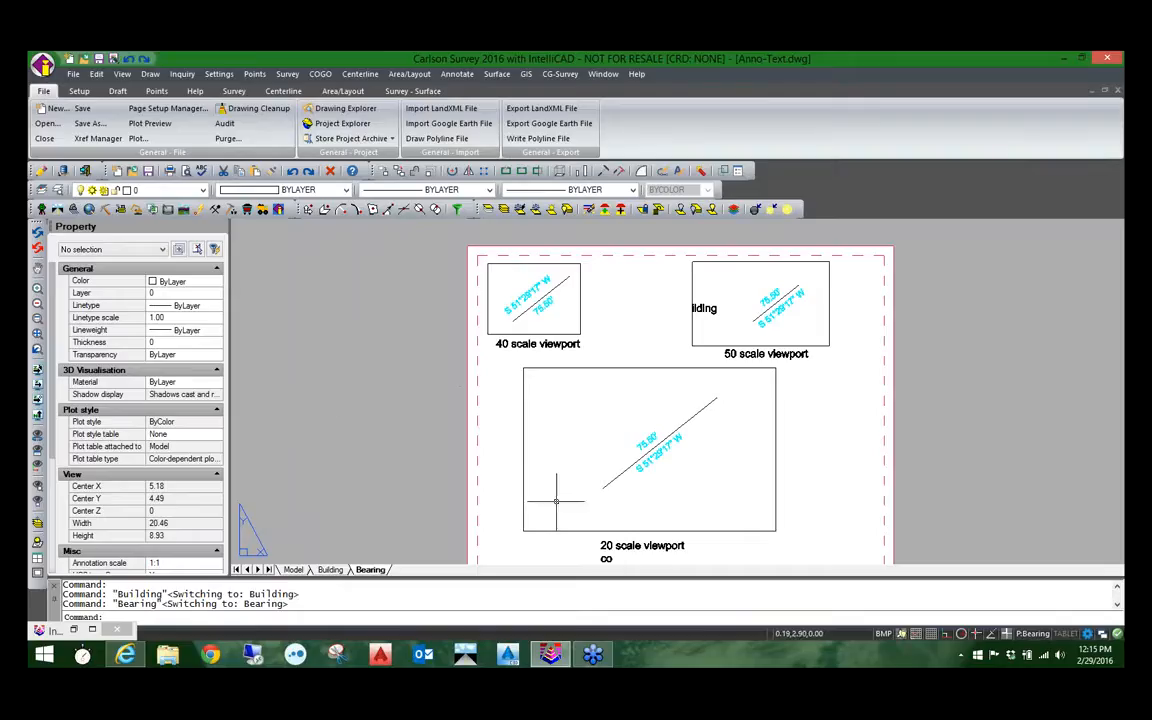
pyautogui.click(293, 569)
pyautogui.click(340, 330)
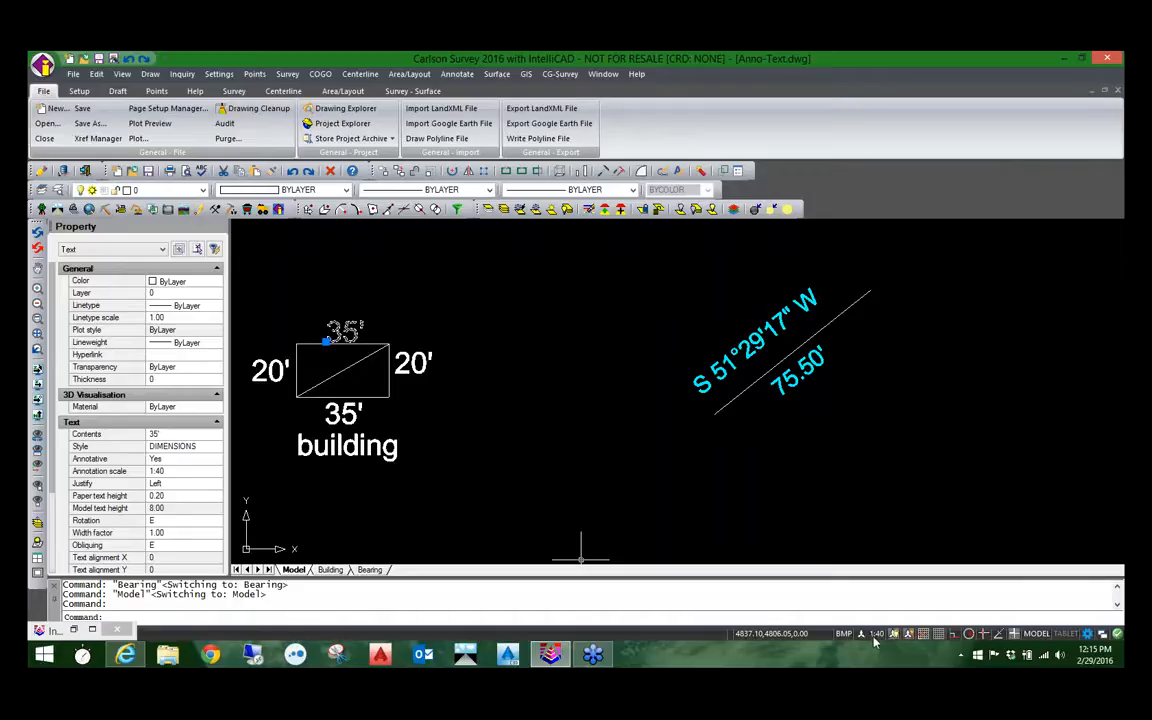
pyautogui.press('Escape')
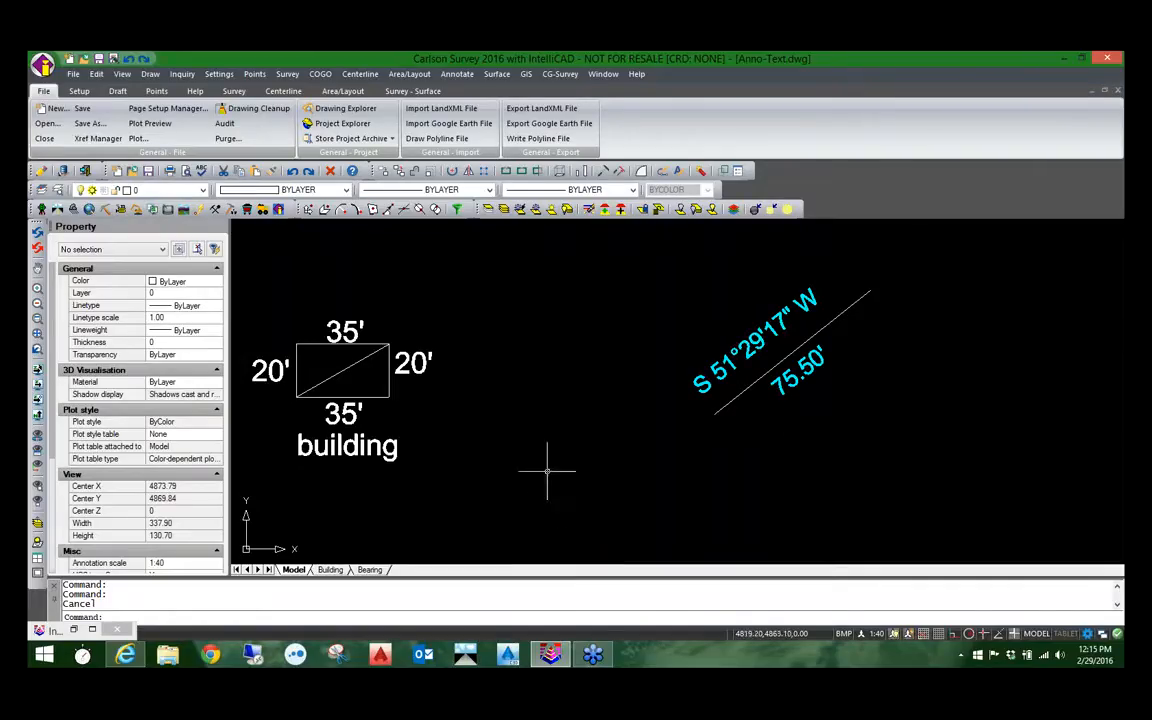
# Step: Switch to the Publish.dwg drawing and centre the site plan in the drawing area
pyautogui.click(600, 75)
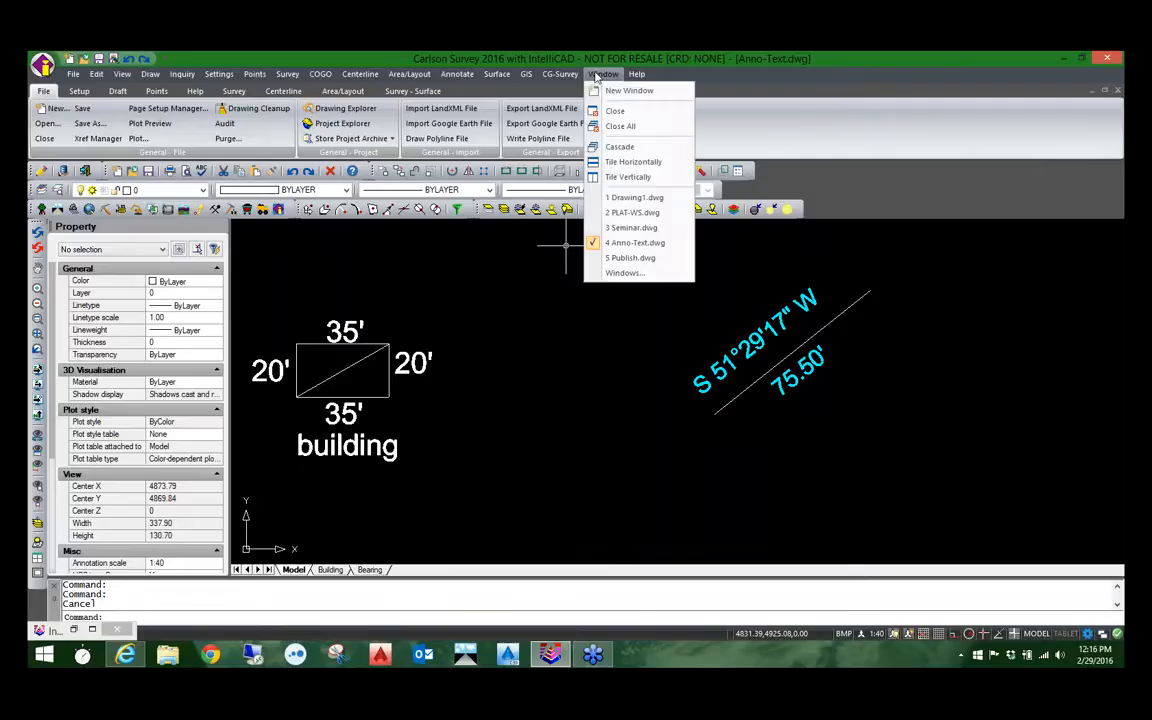
pyautogui.click(622, 258)
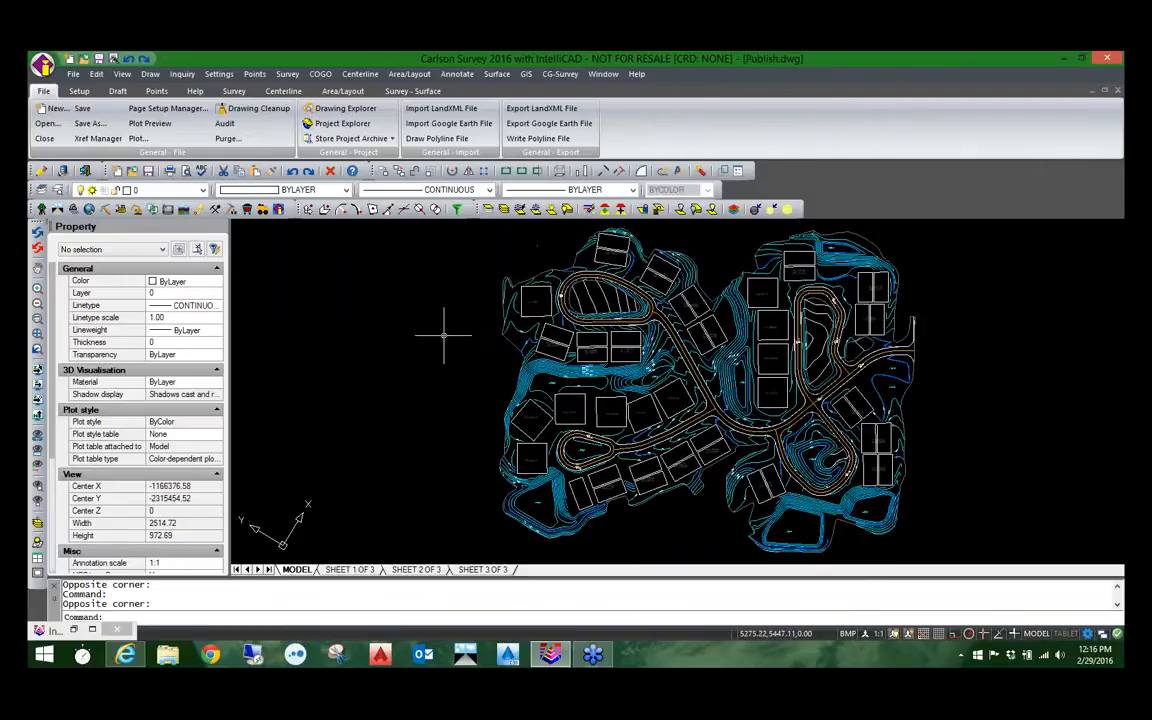
pyautogui.moveTo(650, 405); pyautogui.dragTo(545, 420, button='middle')
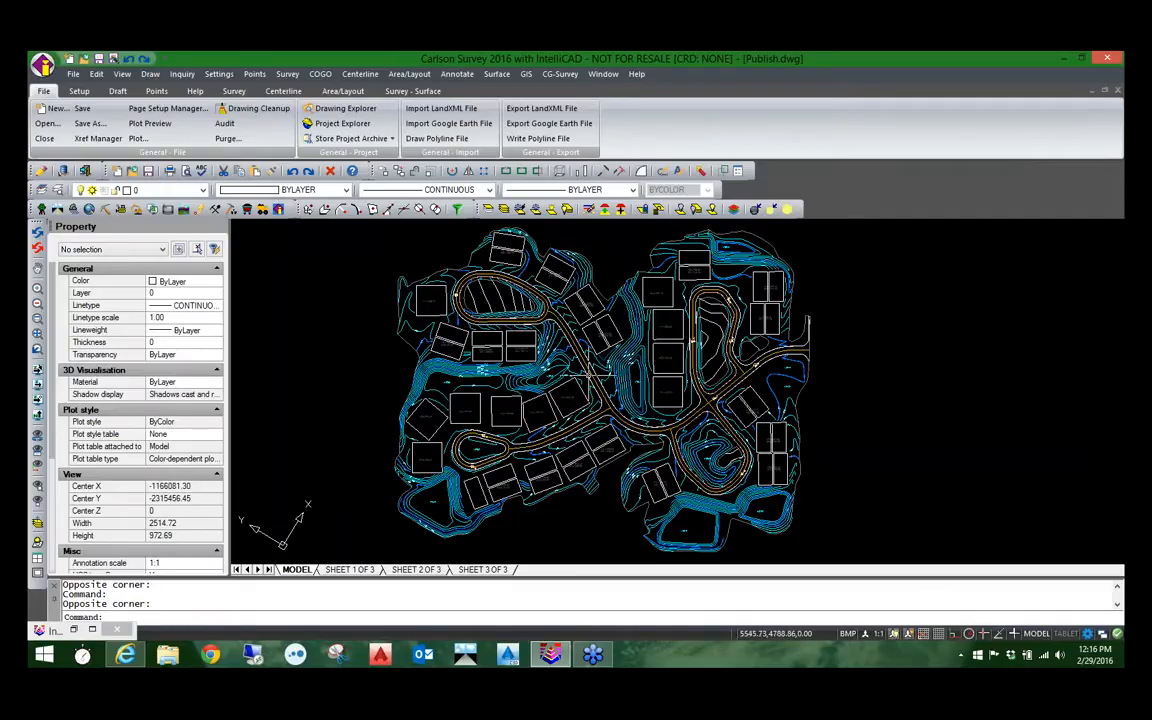
# Step: Review the SHEET 1 OF 3, SHEET 2 OF 3 and SHEET 3 OF 3 layouts, ending on SHEET 1 OF 3
pyautogui.click(370, 569)
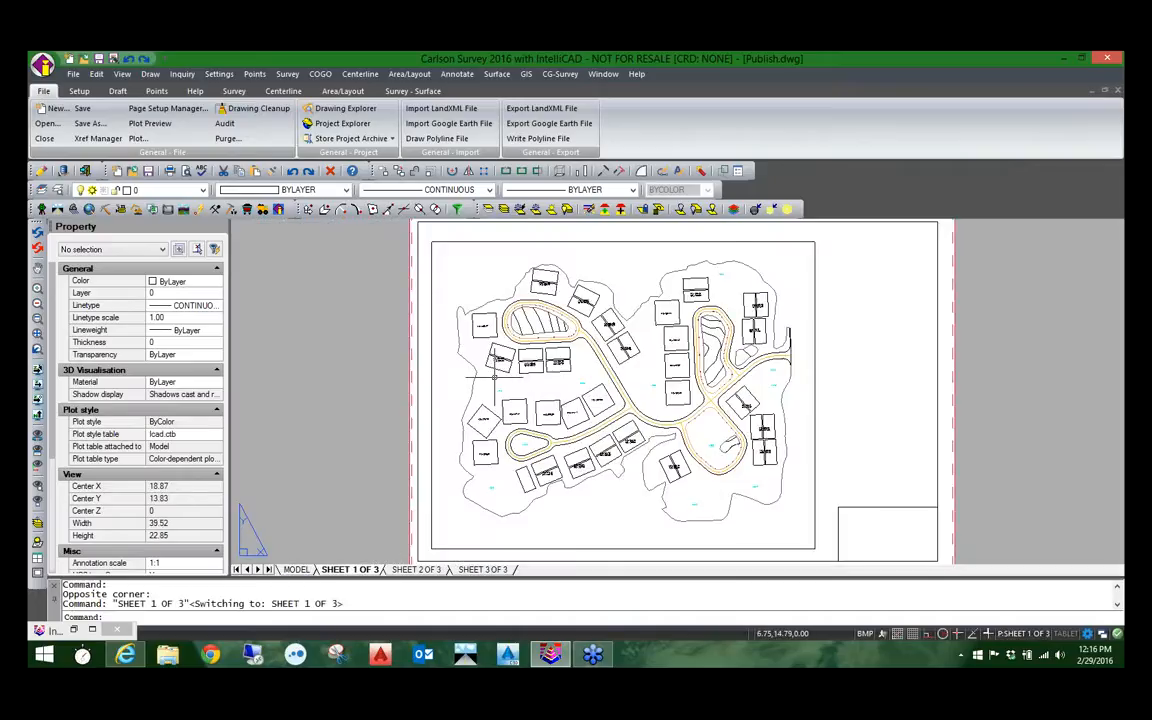
pyautogui.click(416, 569)
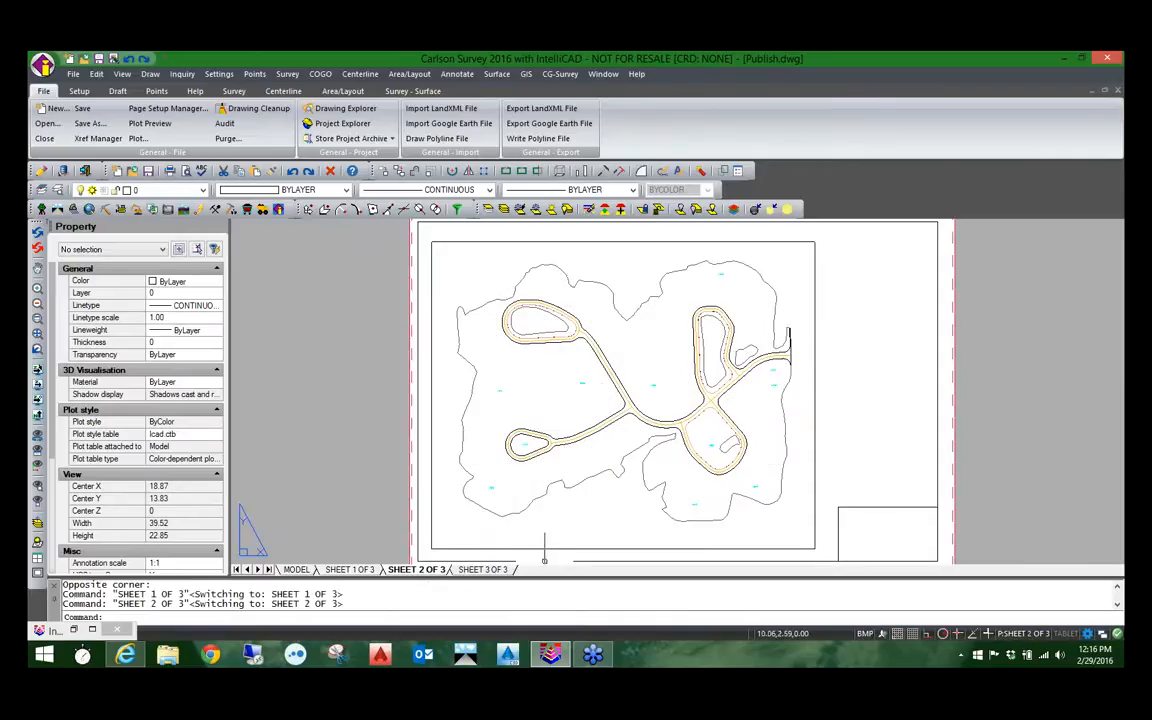
pyautogui.click(483, 569)
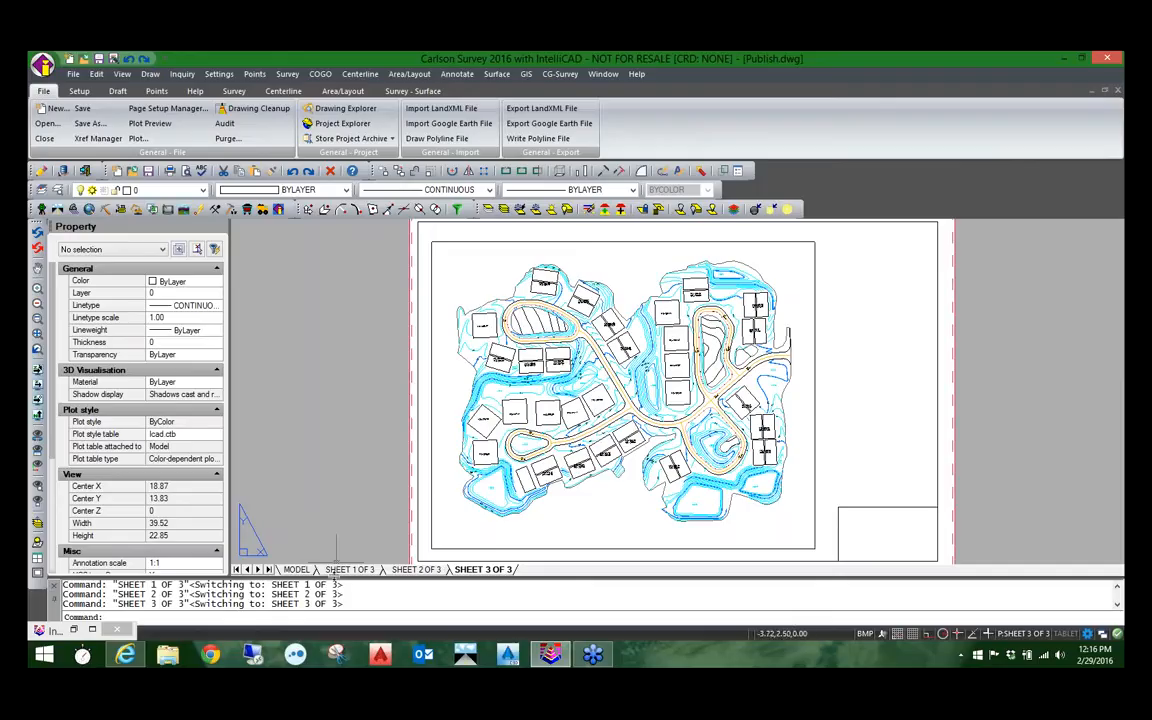
pyautogui.click(345, 569)
pyautogui.click(416, 570)
pyautogui.click(483, 570)
pyautogui.click(350, 569)
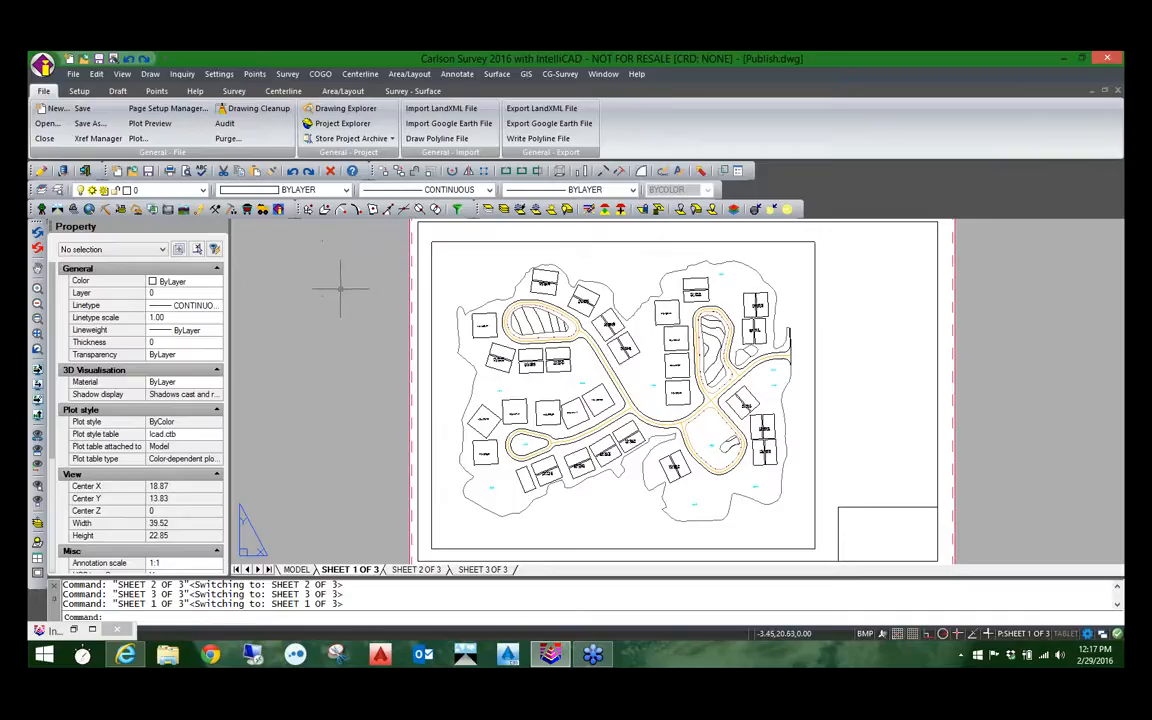
# Step: Start the PUBLISH command and turn off automatic loading of all open drawings
pyautogui.write('PUBL')
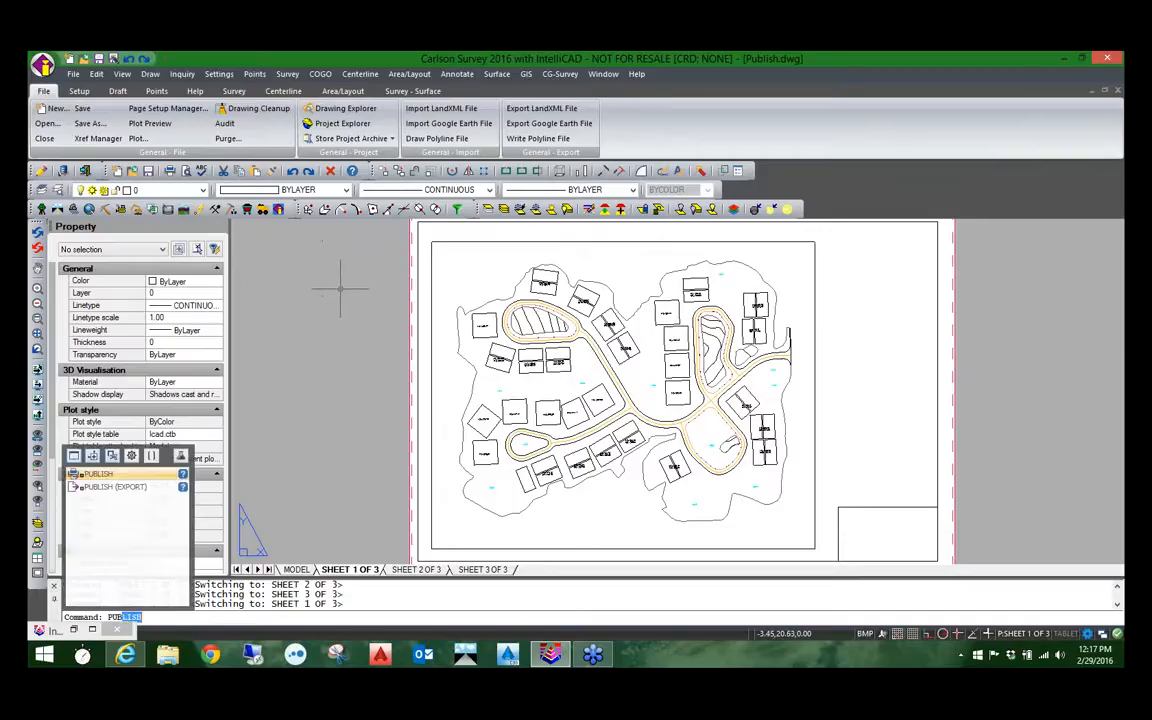
pyautogui.write('ISH')
pyautogui.press('Return')
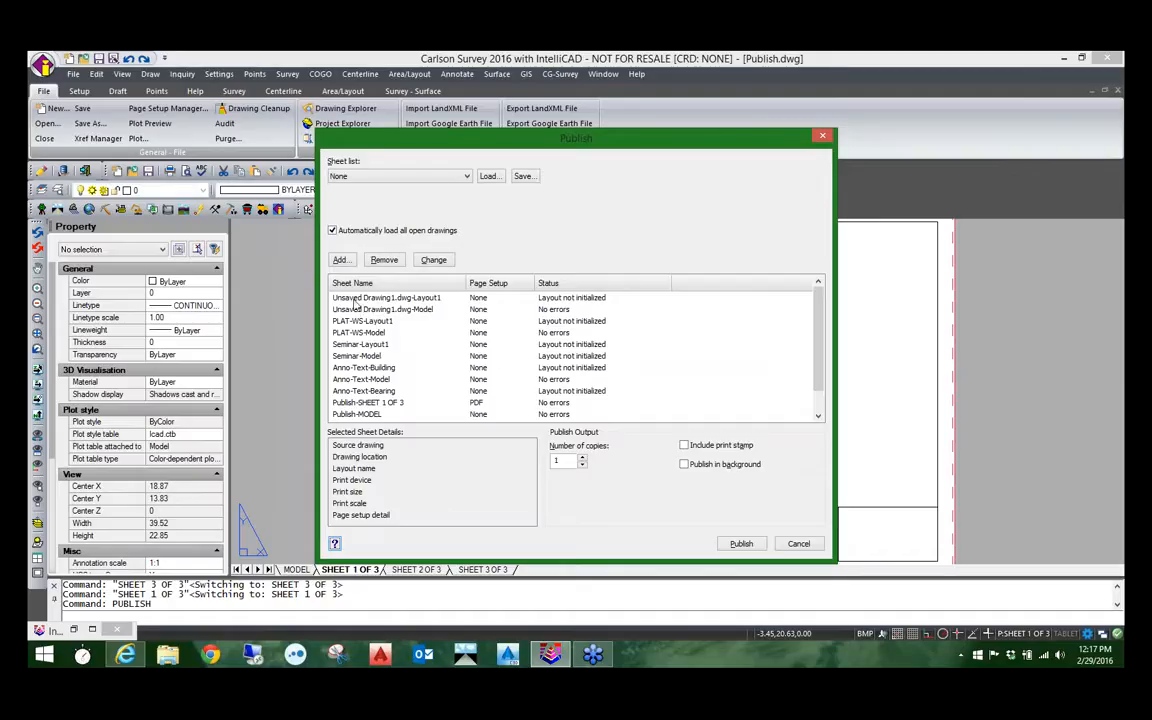
pyautogui.click(333, 231)
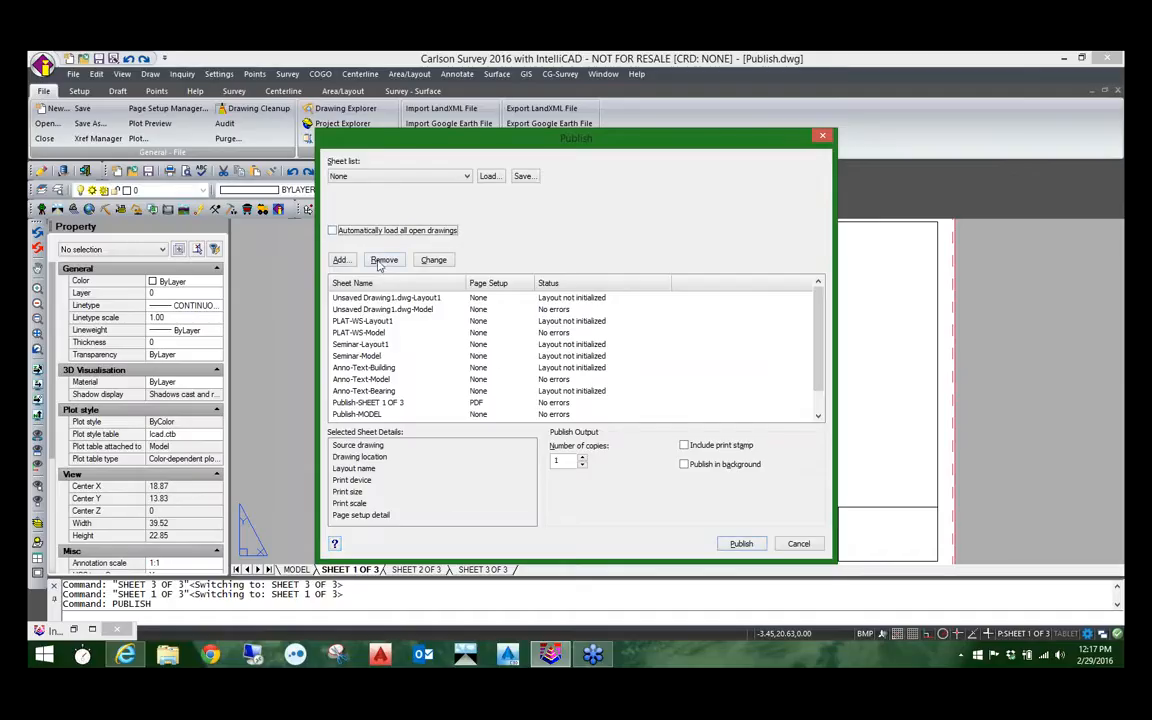
# Step: Remove every sheet from the publish sheet list
pyautogui.click(386, 298)
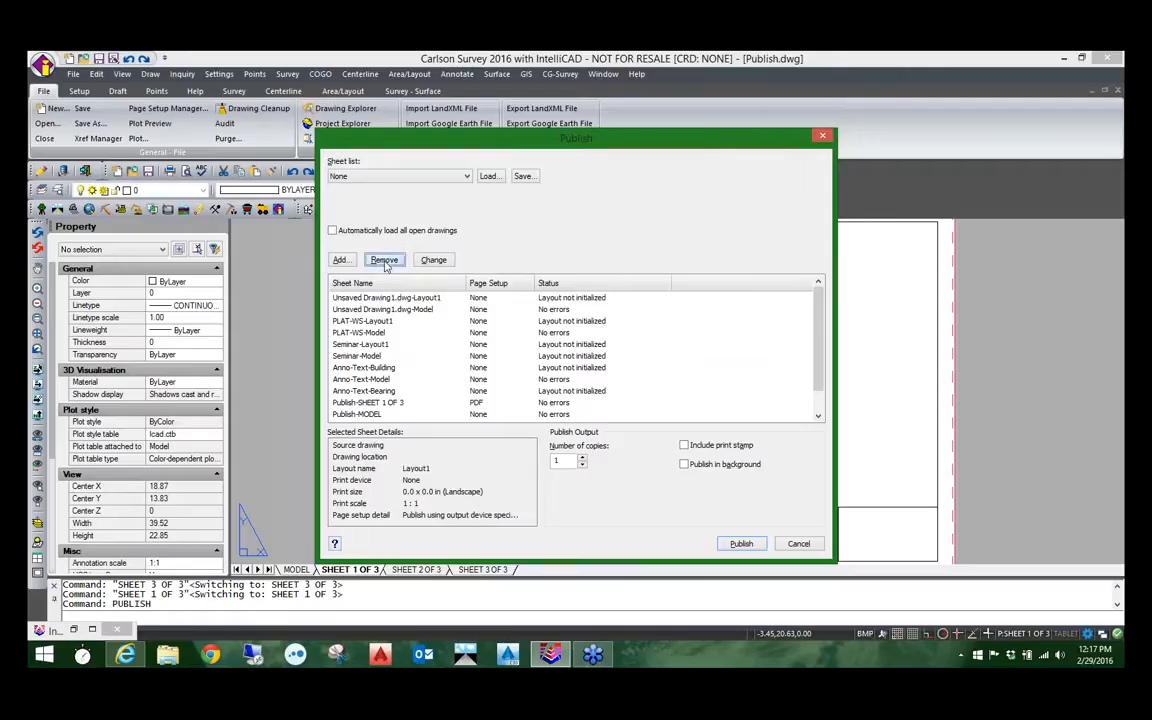
pyautogui.click(384, 260)
pyautogui.click(384, 260)
pyautogui.click(384, 260)
pyautogui.click(384, 260)
pyautogui.click(384, 260)
pyautogui.click(384, 260)
pyautogui.click(384, 260)
pyautogui.click(384, 260)
pyautogui.click(384, 260)
pyautogui.click(384, 260)
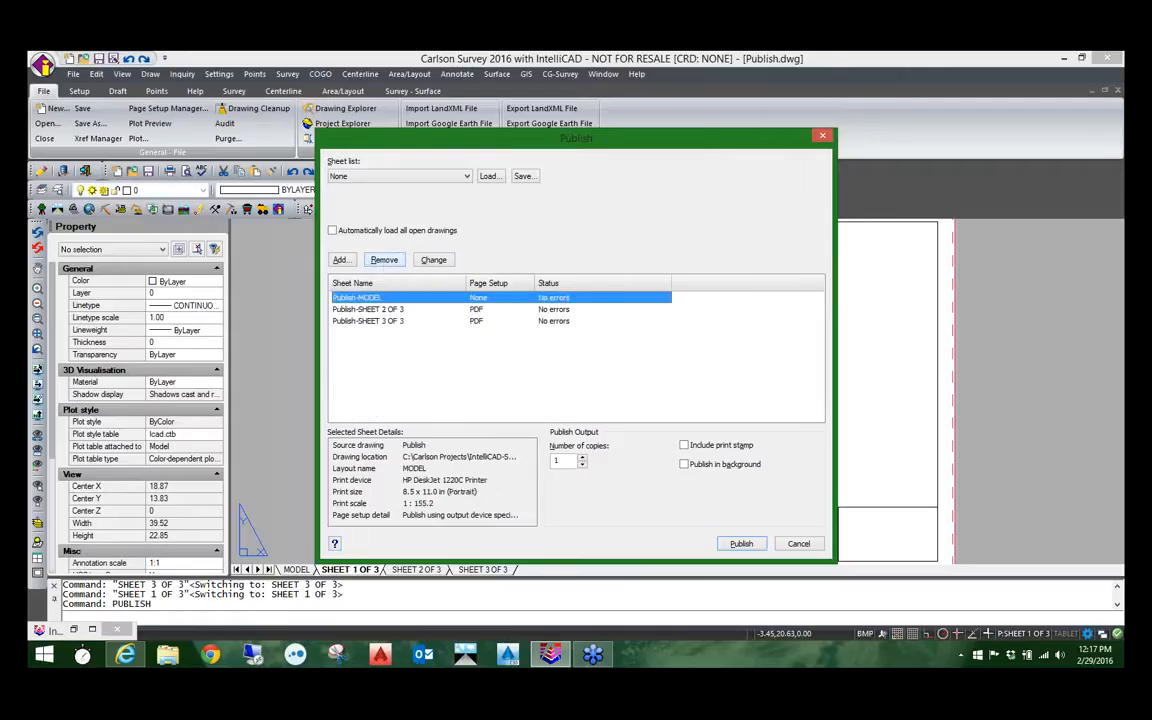
pyautogui.click(384, 260)
pyautogui.click(384, 260)
pyautogui.click(384, 260)
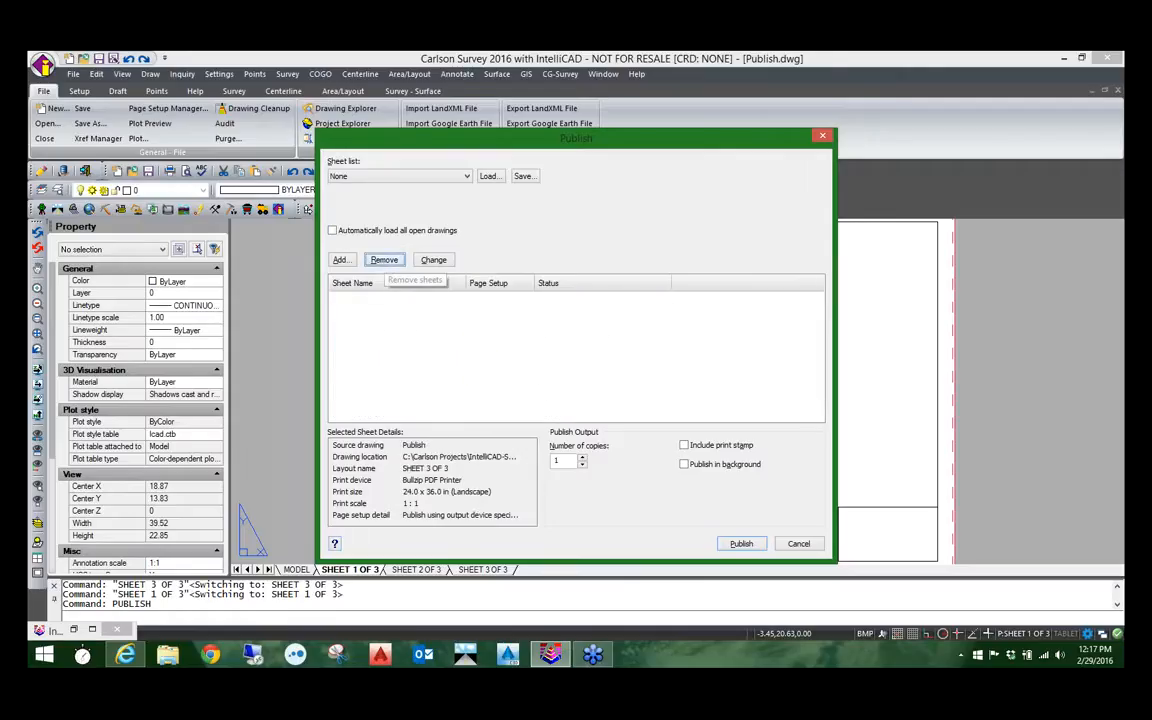
# Step: Load the sheet list PUBLISH SET.dsd from C:\Carlson Projects\IntelliCAD-Seminar\DWGS, replacing all sheets in the list
pyautogui.click(367, 177)
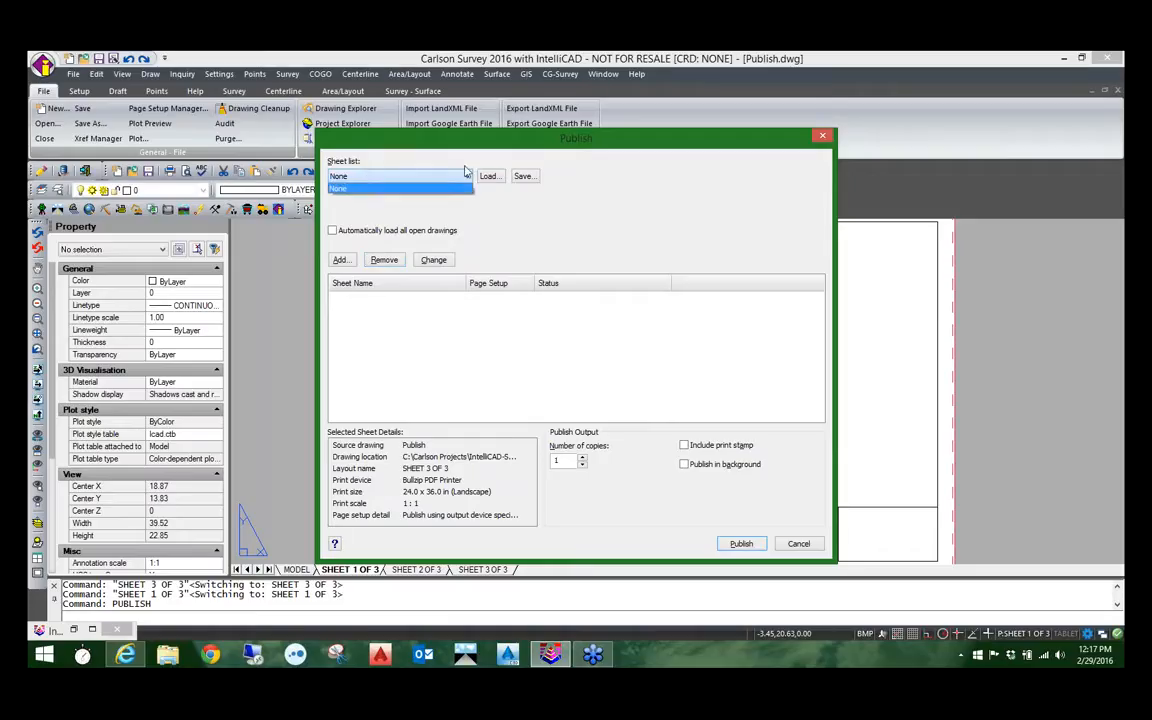
pyautogui.click(499, 178)
pyautogui.click(499, 178)
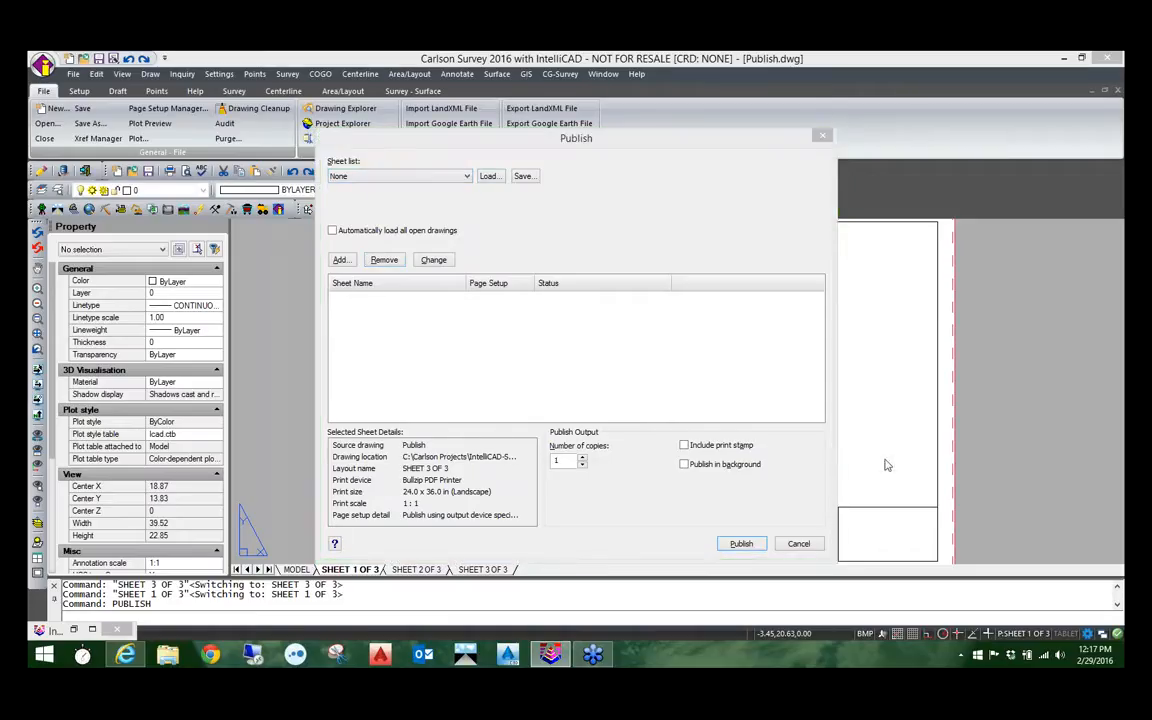
pyautogui.click(495, 234)
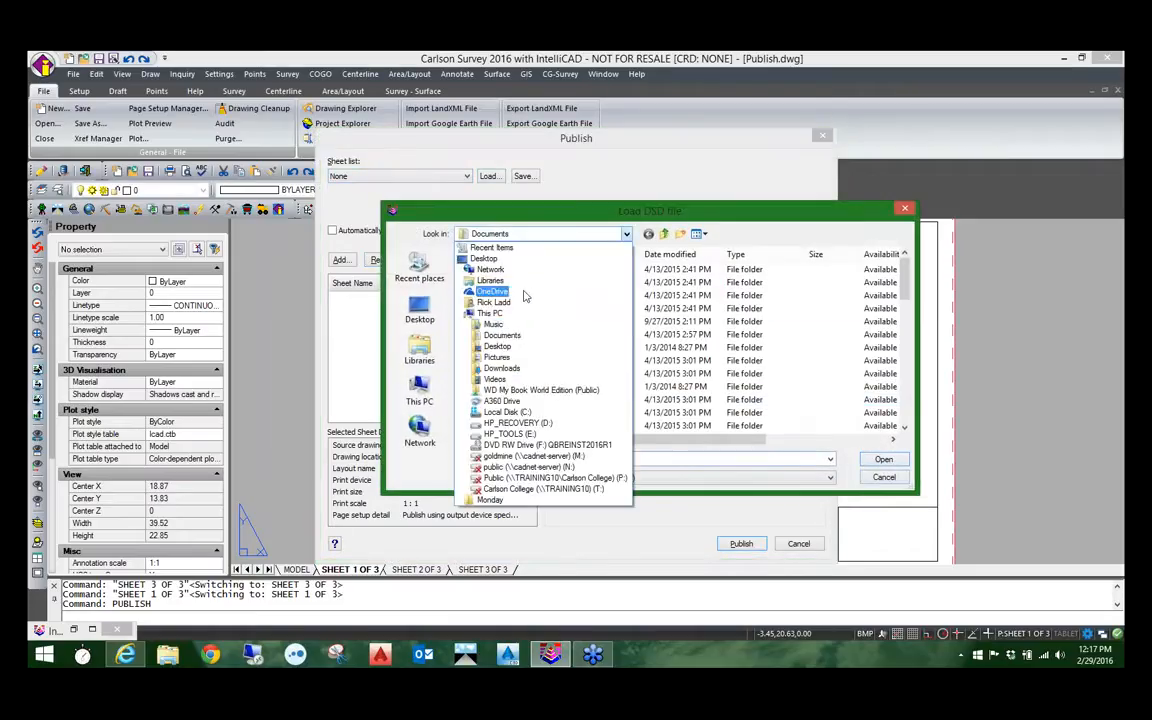
pyautogui.click(506, 412)
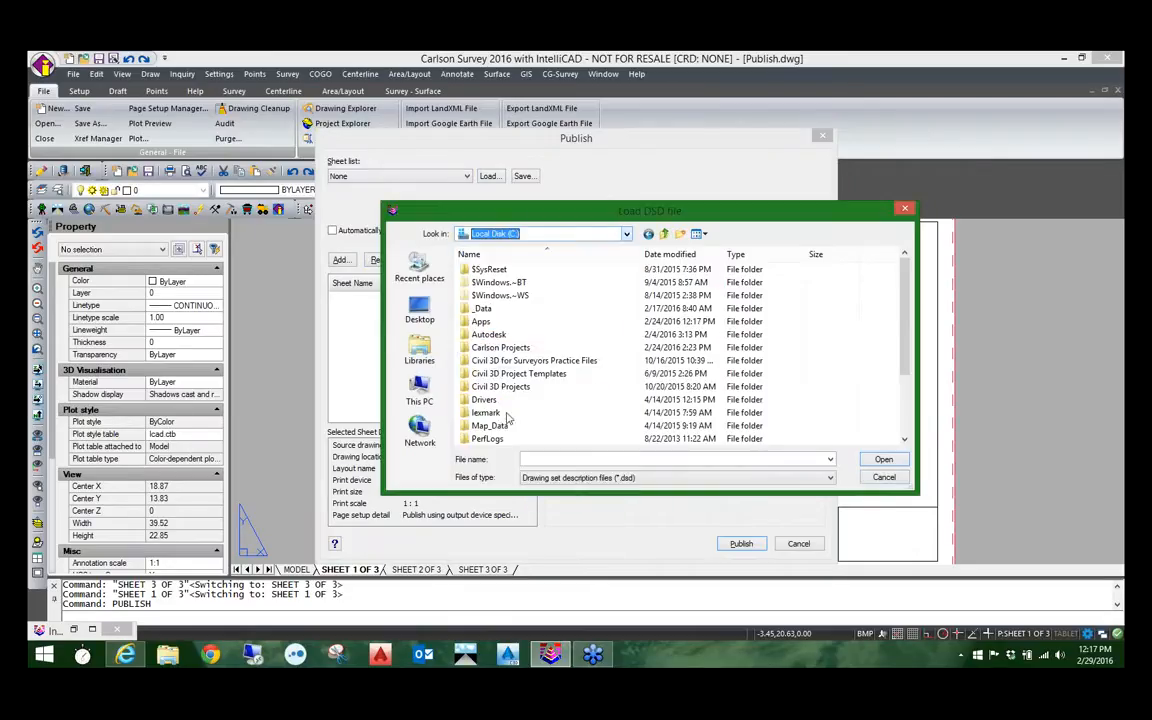
pyautogui.click(495, 348)
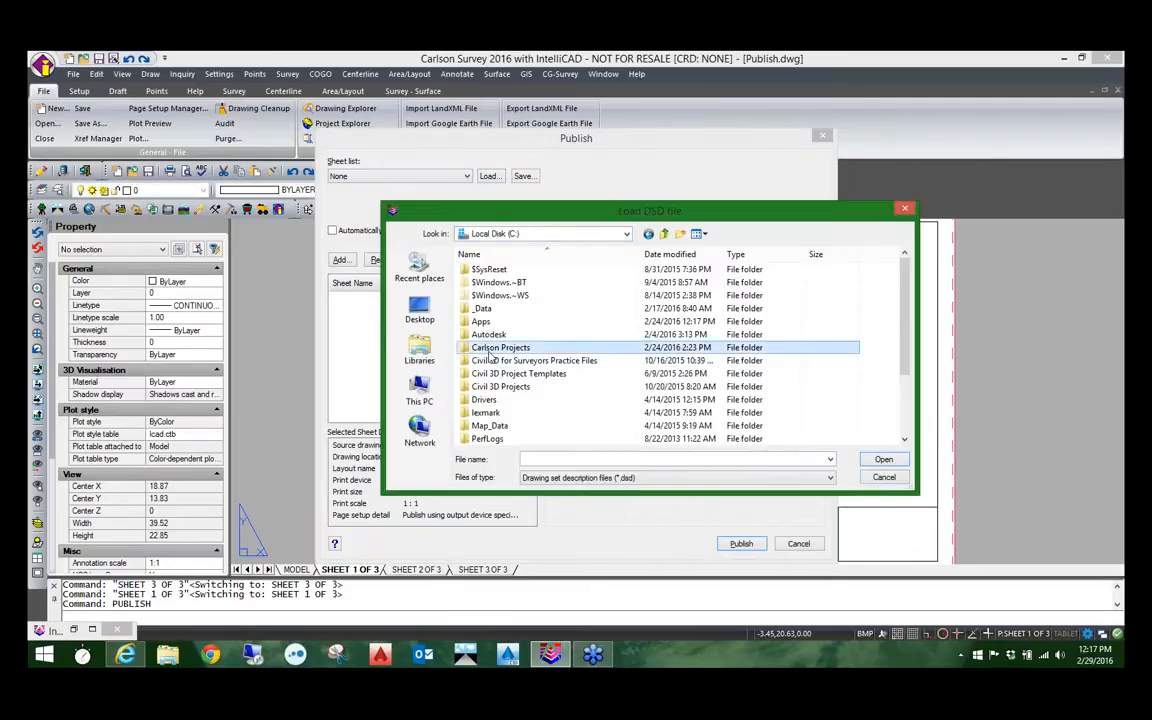
pyautogui.doubleClick(466, 348)
pyautogui.doubleClick(490, 321)
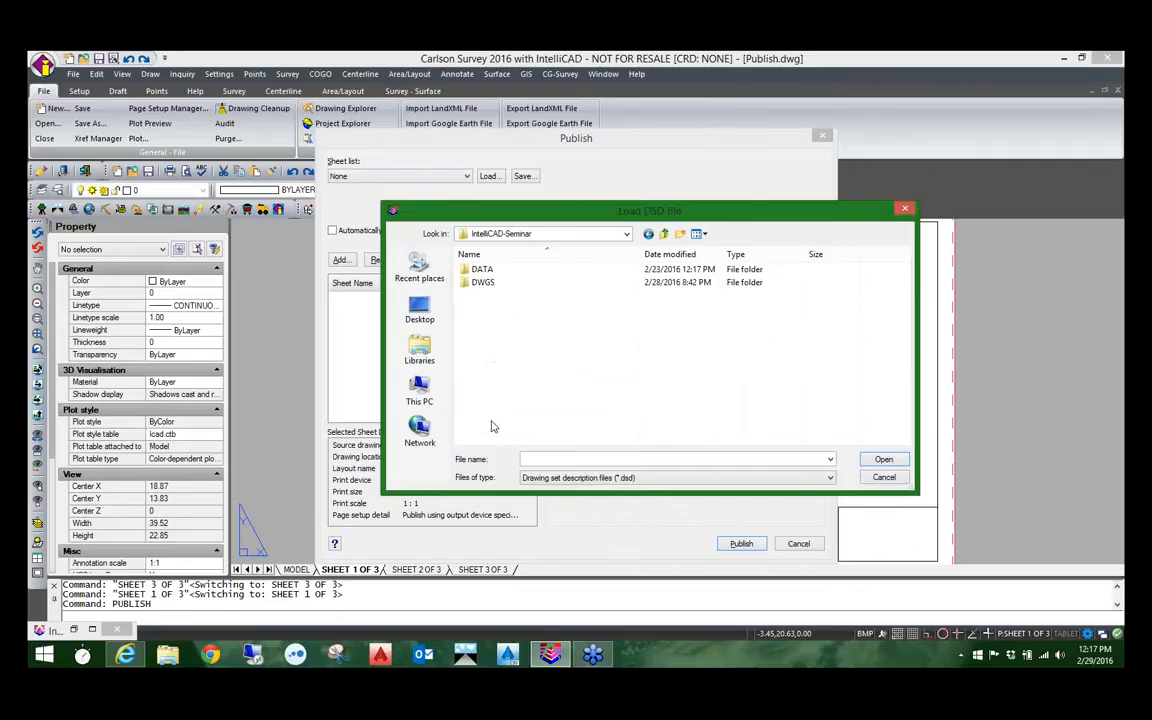
pyautogui.doubleClick(482, 283)
pyautogui.click(490, 270)
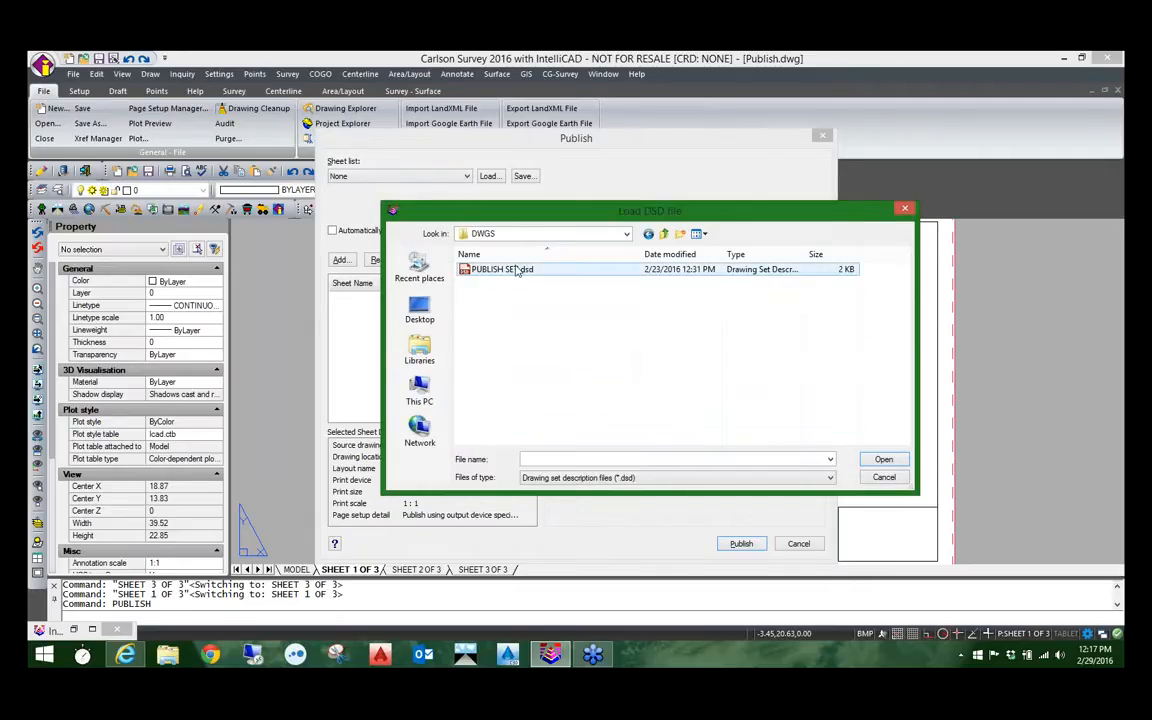
pyautogui.click(884, 459)
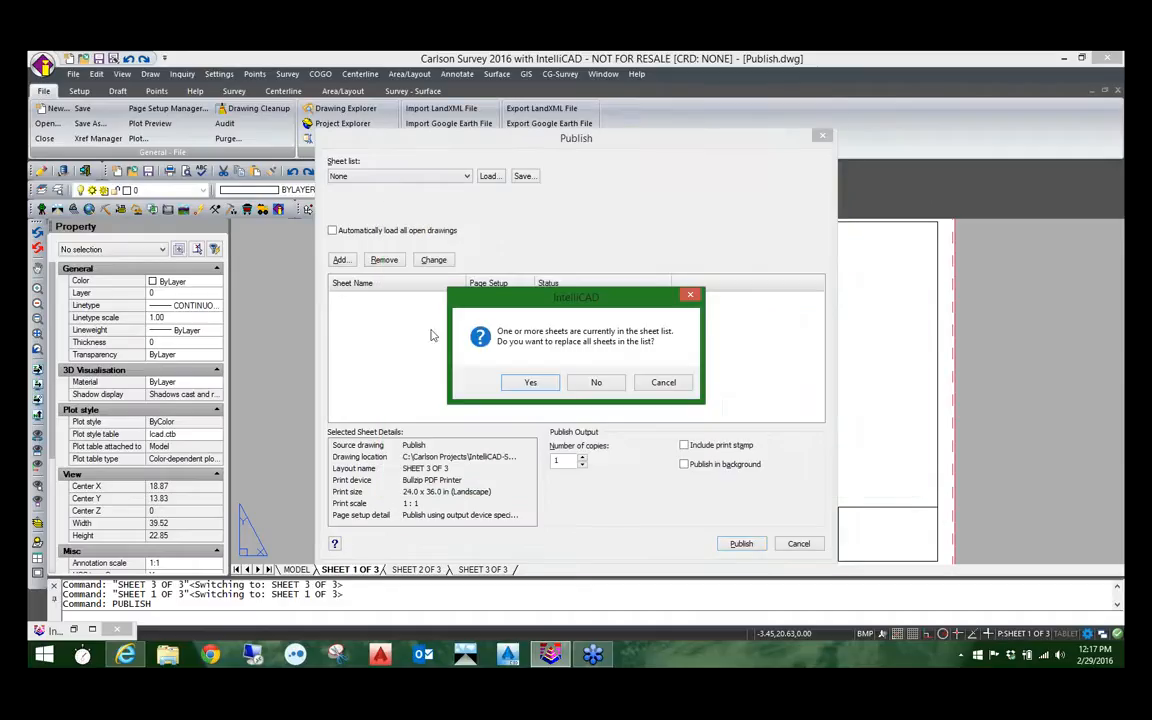
pyautogui.click(530, 382)
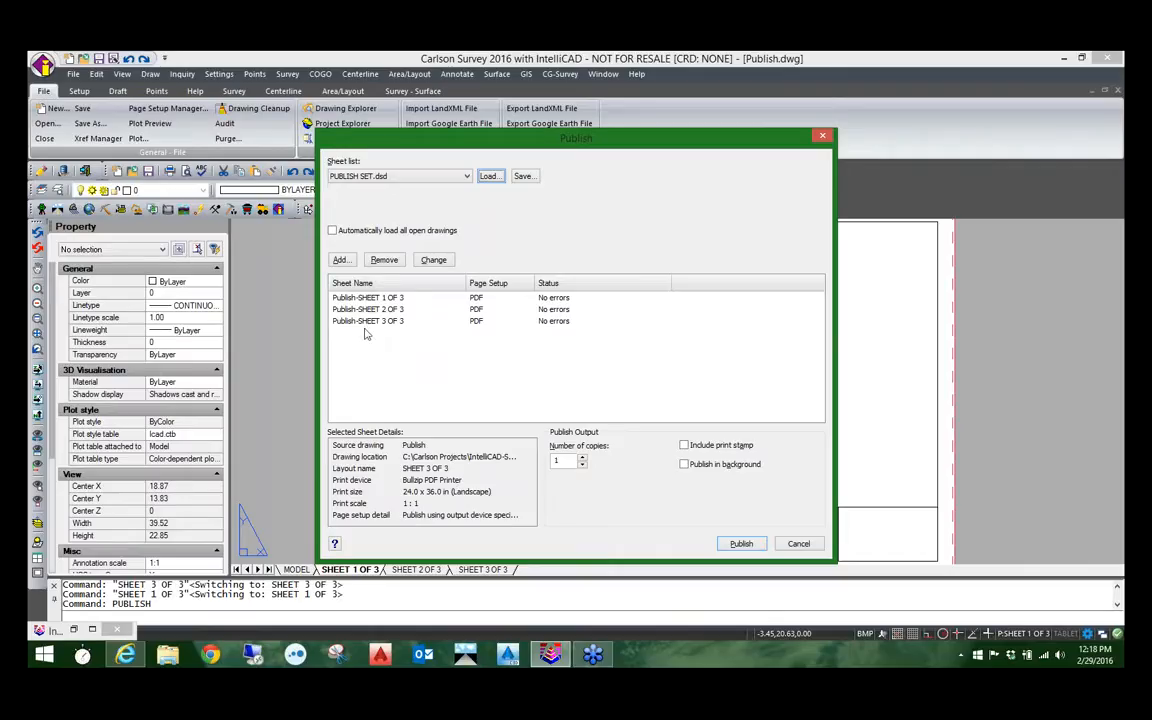
# Step: Publish the three sheets as separate PDF files on the desktop, with opening the document after creation turned off
pyautogui.click(741, 544)
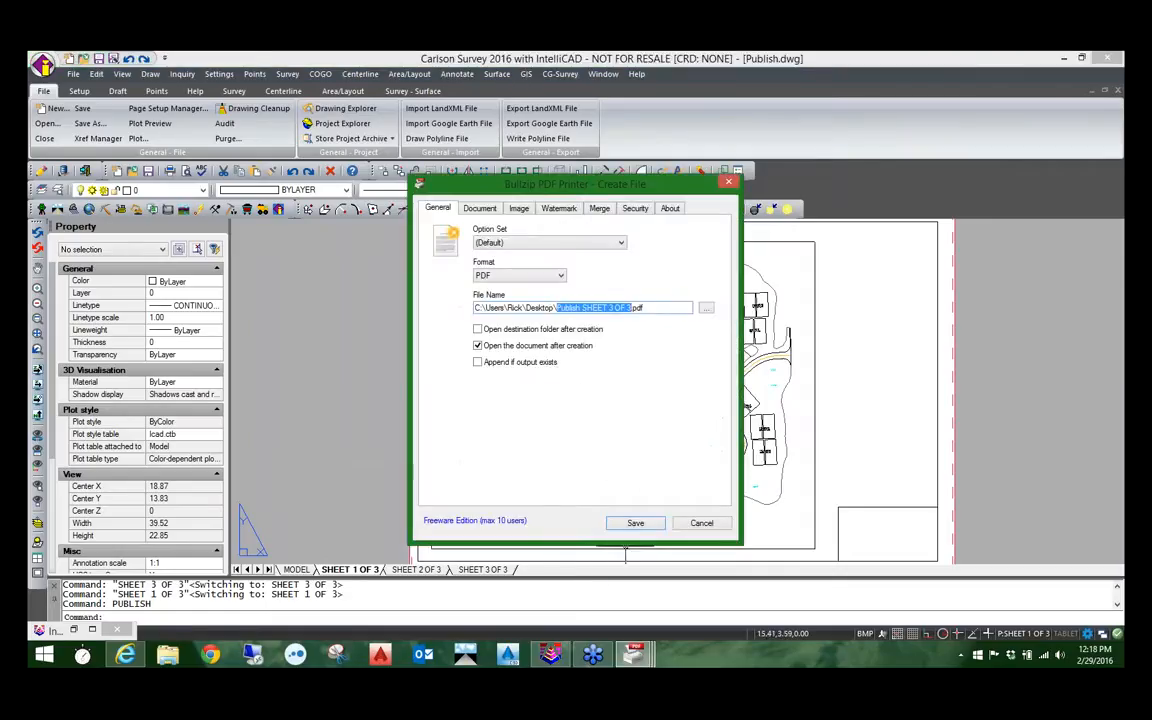
pyautogui.click(630, 523)
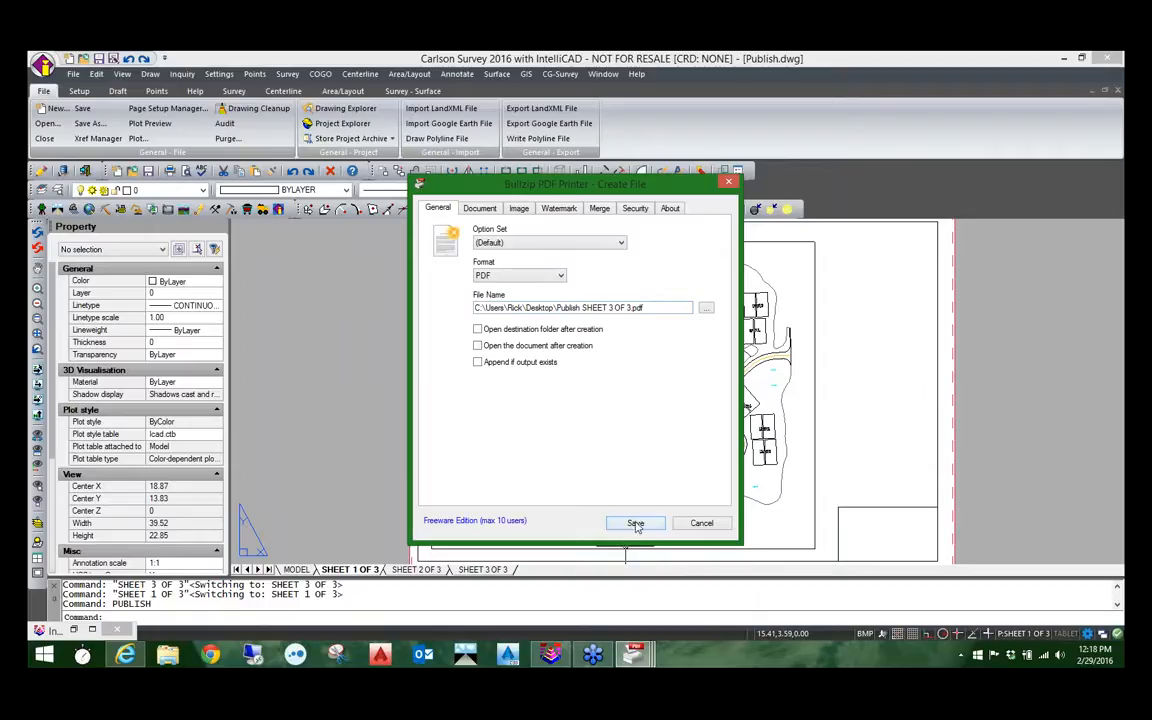
pyautogui.click(635, 523)
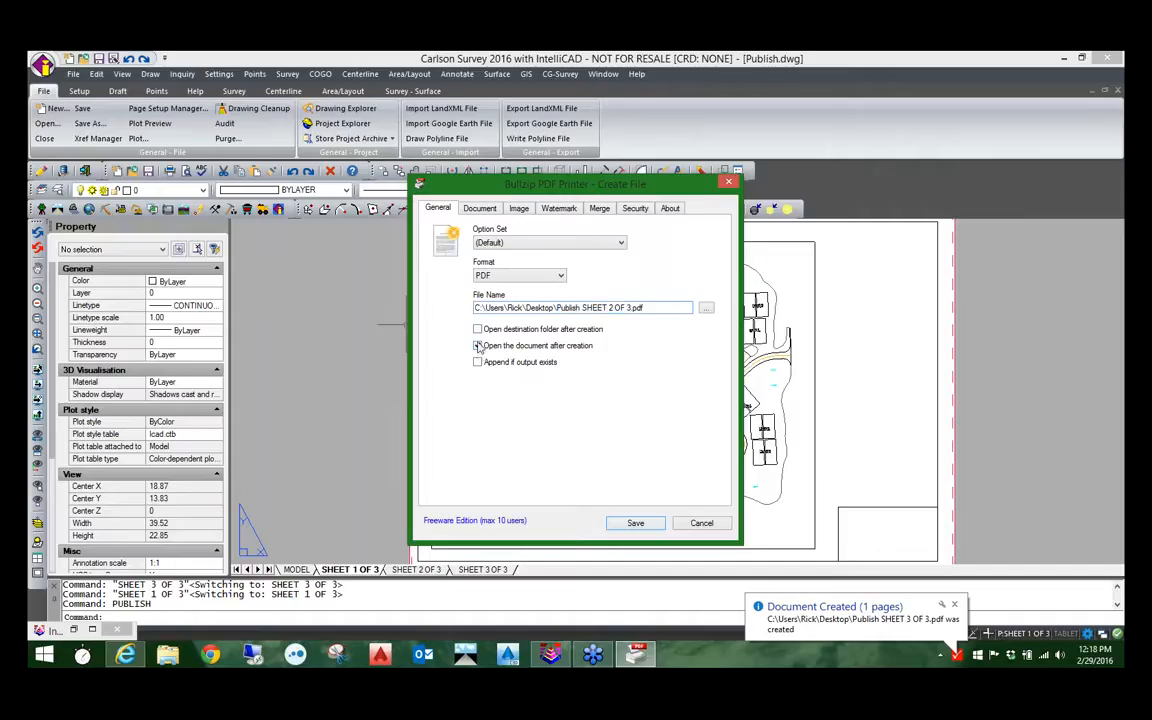
pyautogui.click(634, 523)
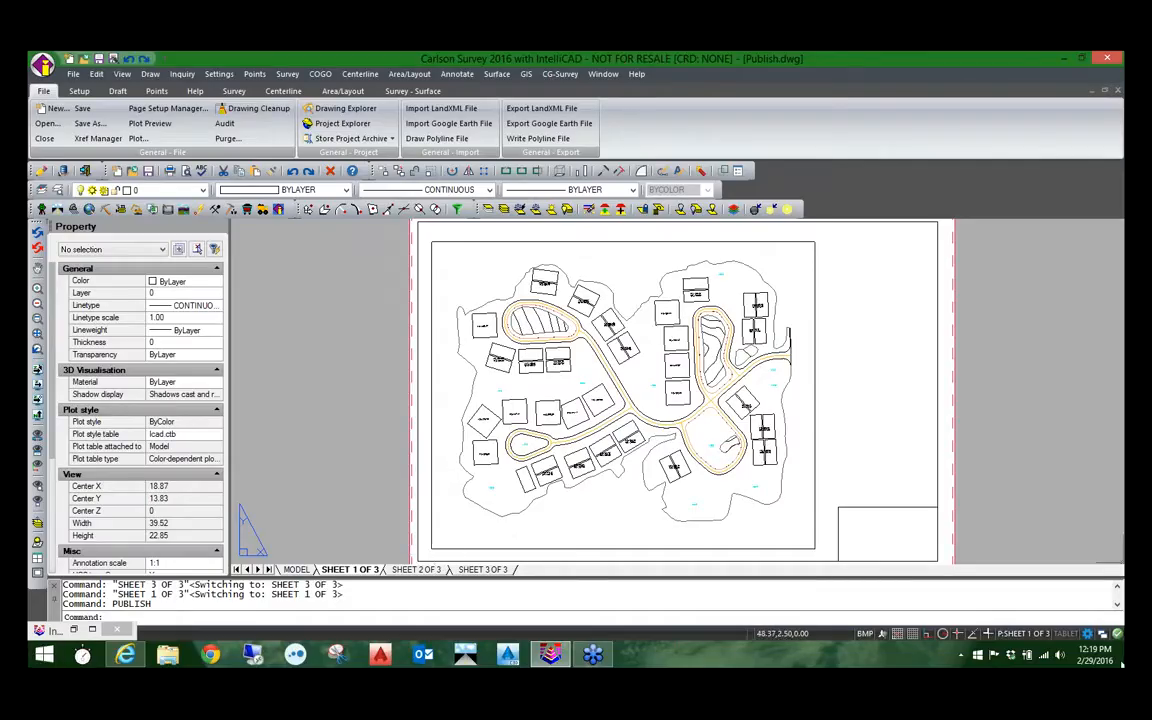
# Step: Show the desktop, line up the three published PDFs in a second column, and move Intellicad seminar.txt and the Monday folder up
pyautogui.click(1122, 662)
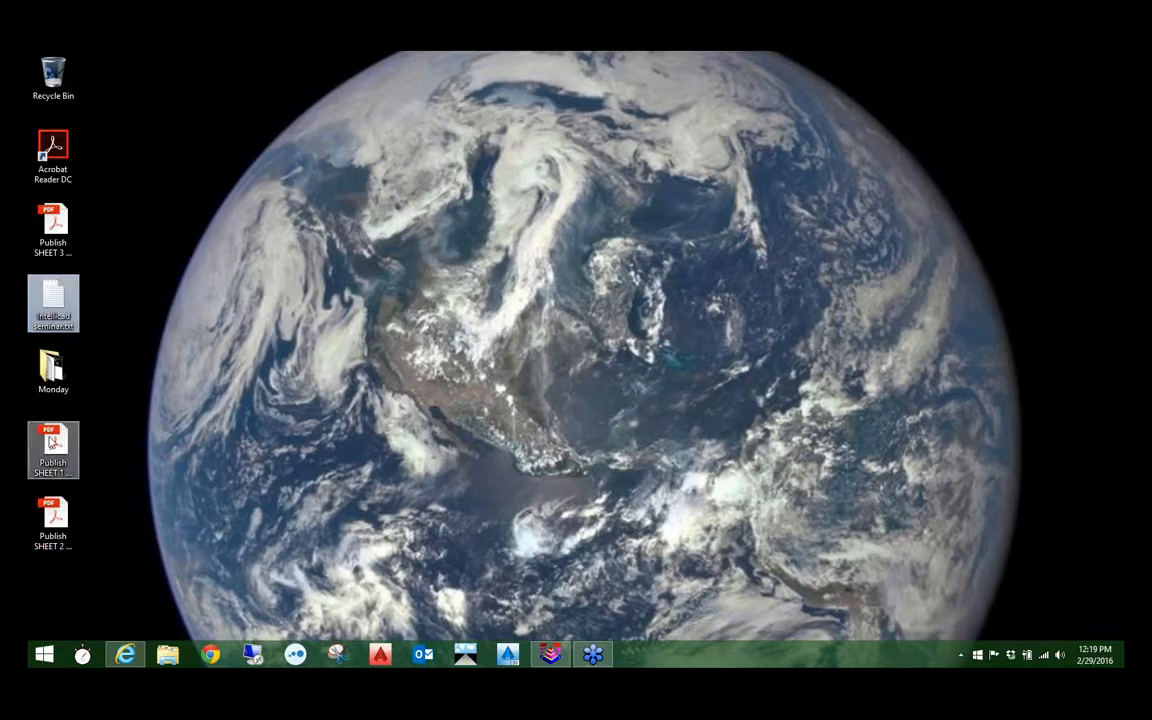
pyautogui.moveTo(53, 221); pyautogui.dragTo(157, 80)
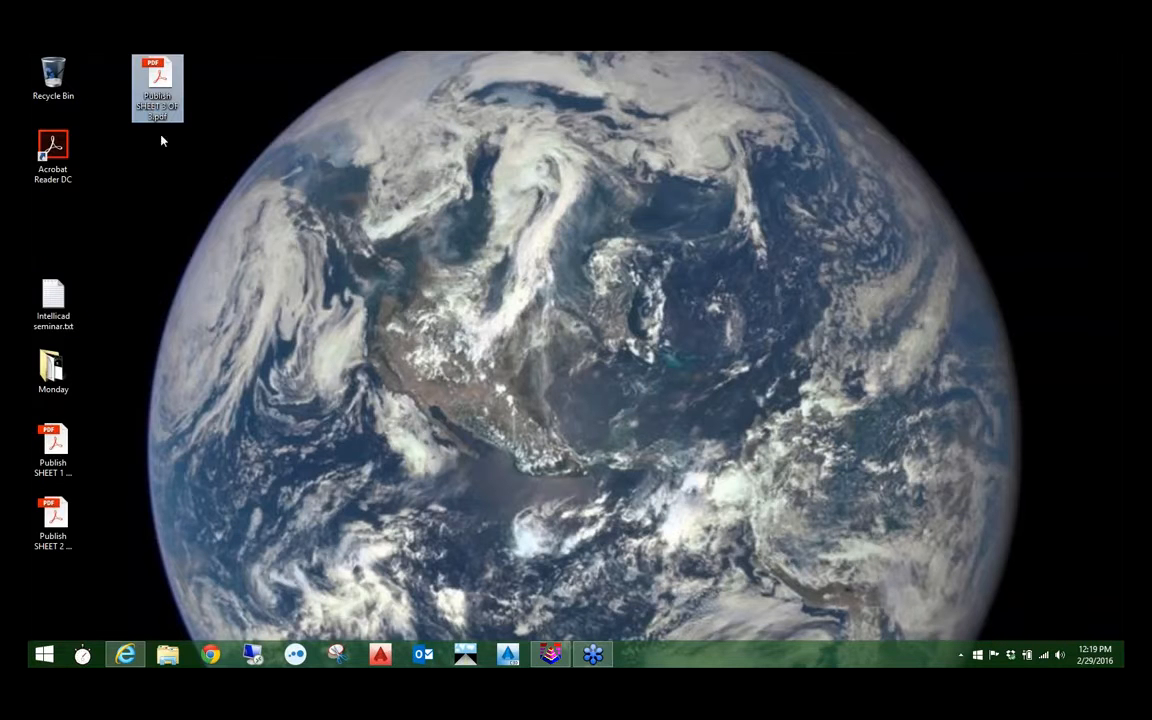
pyautogui.moveTo(53, 445); pyautogui.dragTo(157, 160)
pyautogui.moveTo(55, 515); pyautogui.dragTo(157, 236)
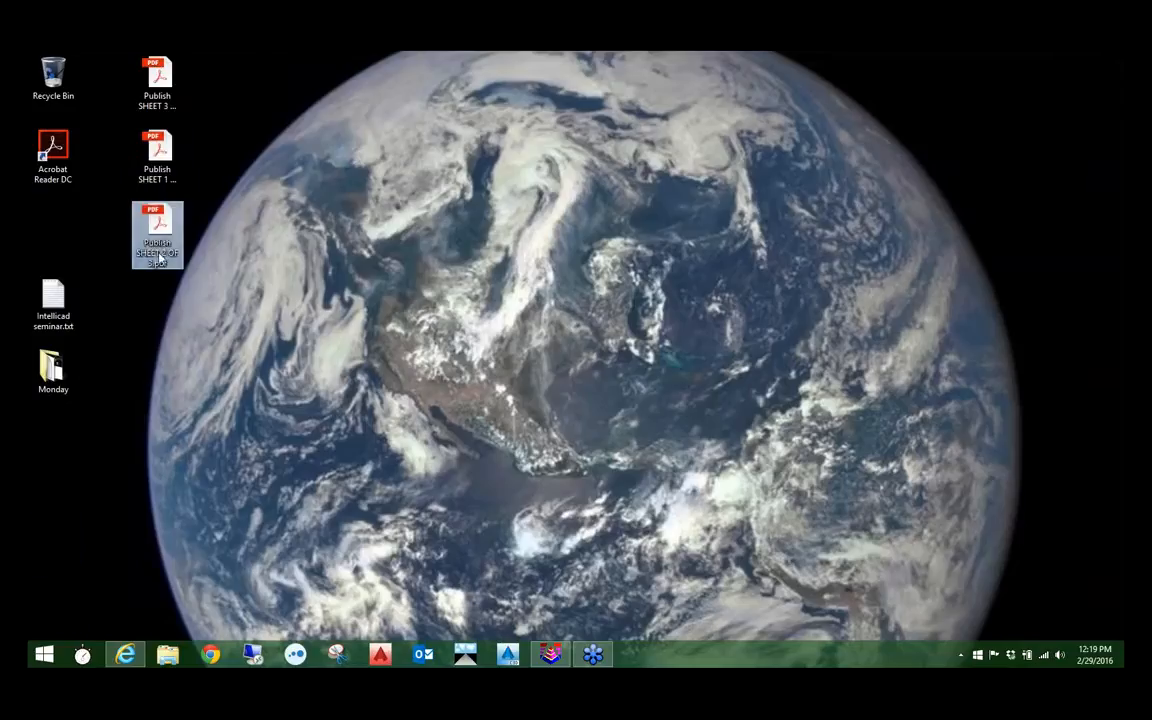
pyautogui.moveTo(90, 422); pyautogui.dragTo(51, 232)
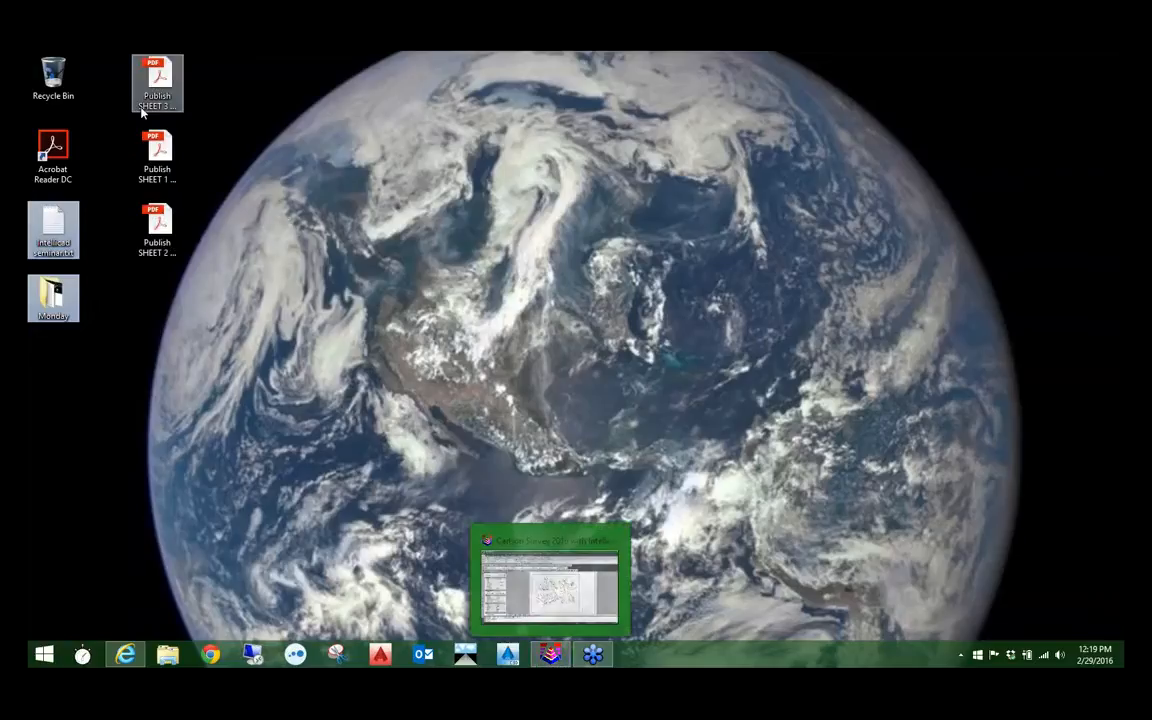
# Step: View Publish SHEET 1 OF 3.pdf in Acrobat Reader, dismissing the assistive reading options, and exit the reader
pyautogui.doubleClick(155, 158)
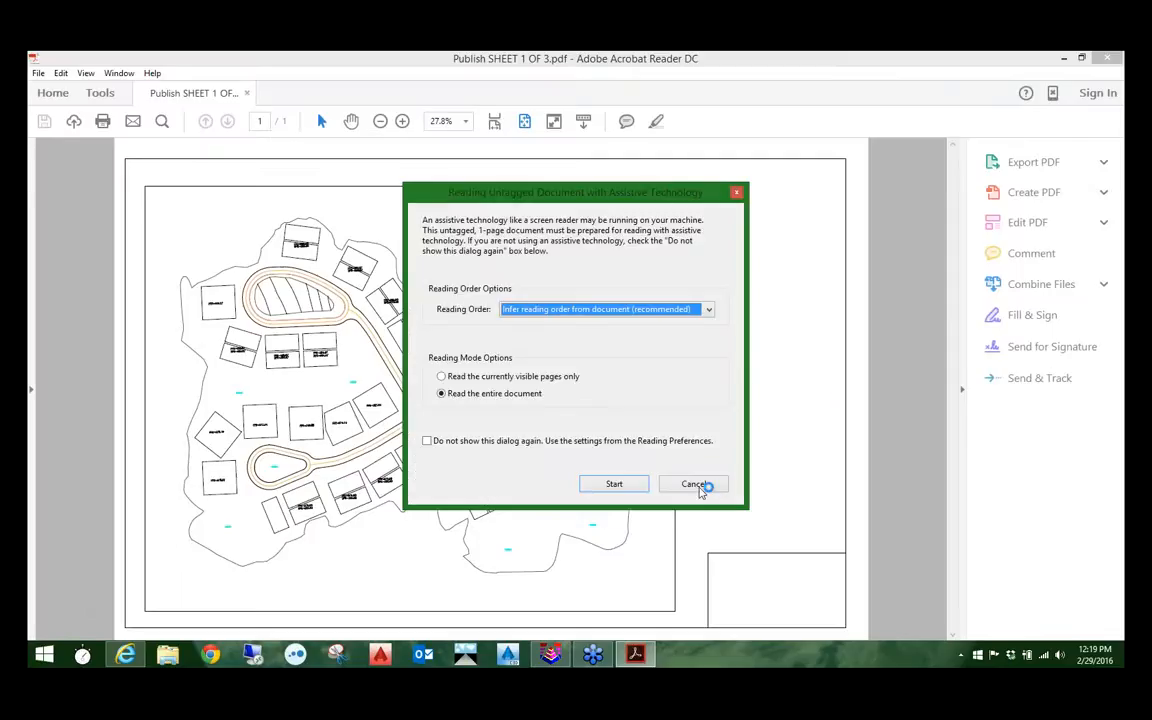
pyautogui.click(694, 484)
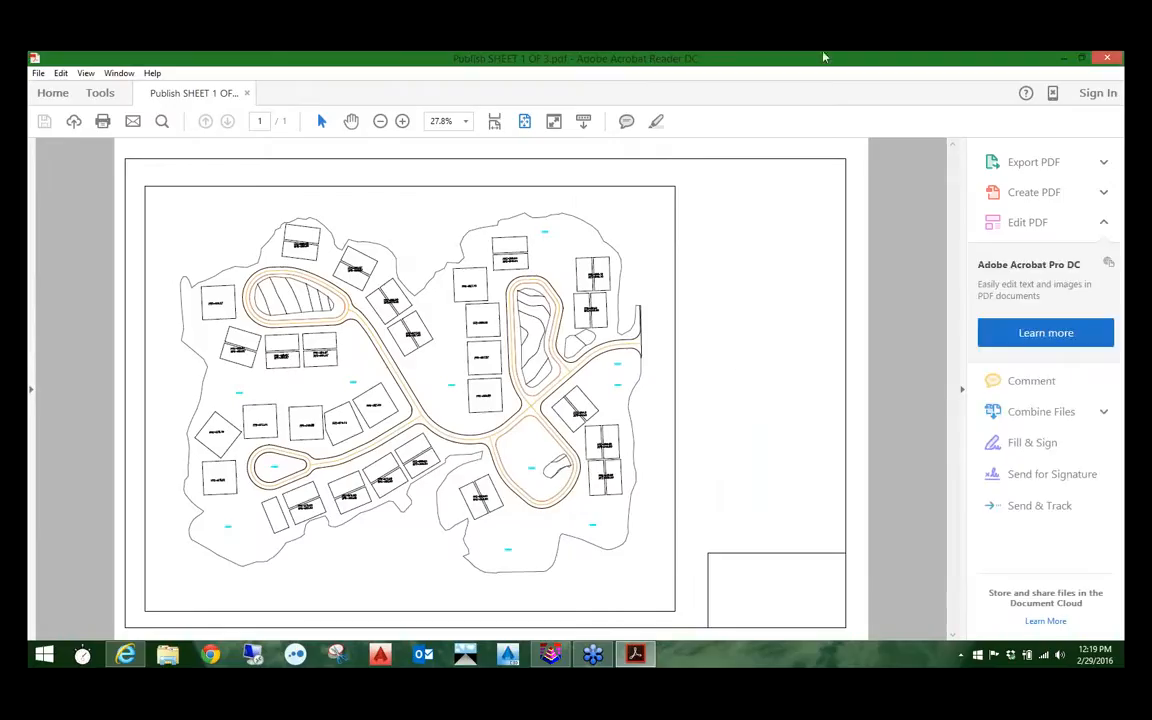
pyautogui.click(38, 74)
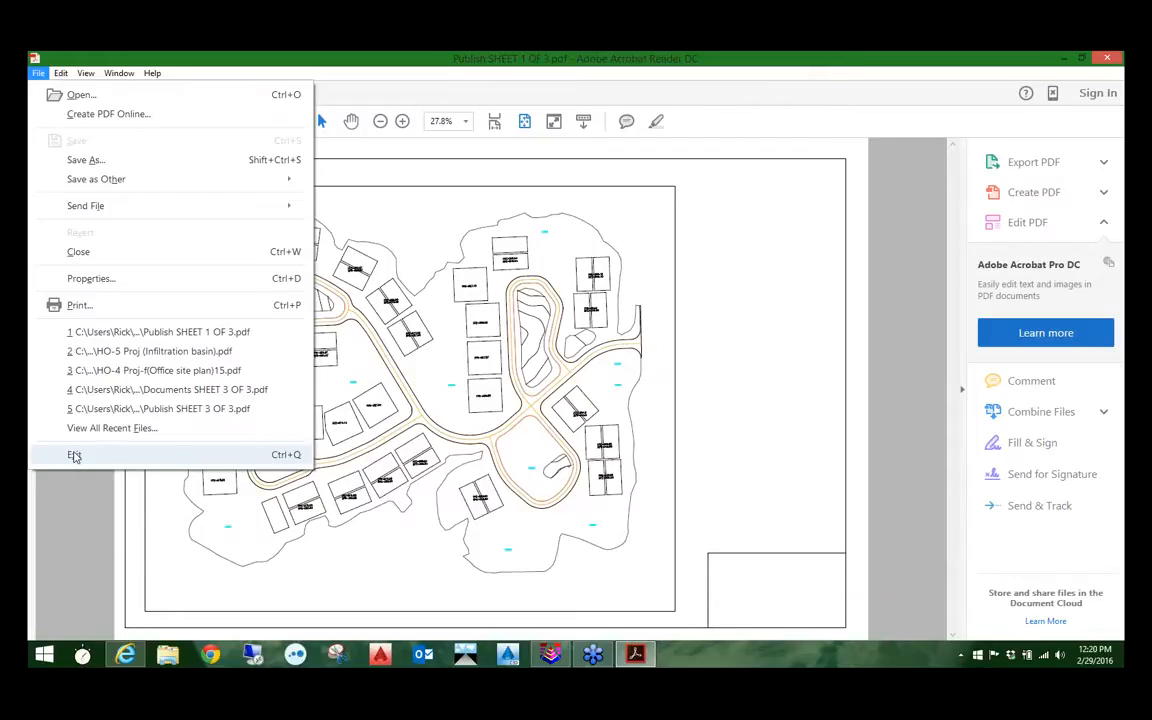
pyautogui.click(74, 456)
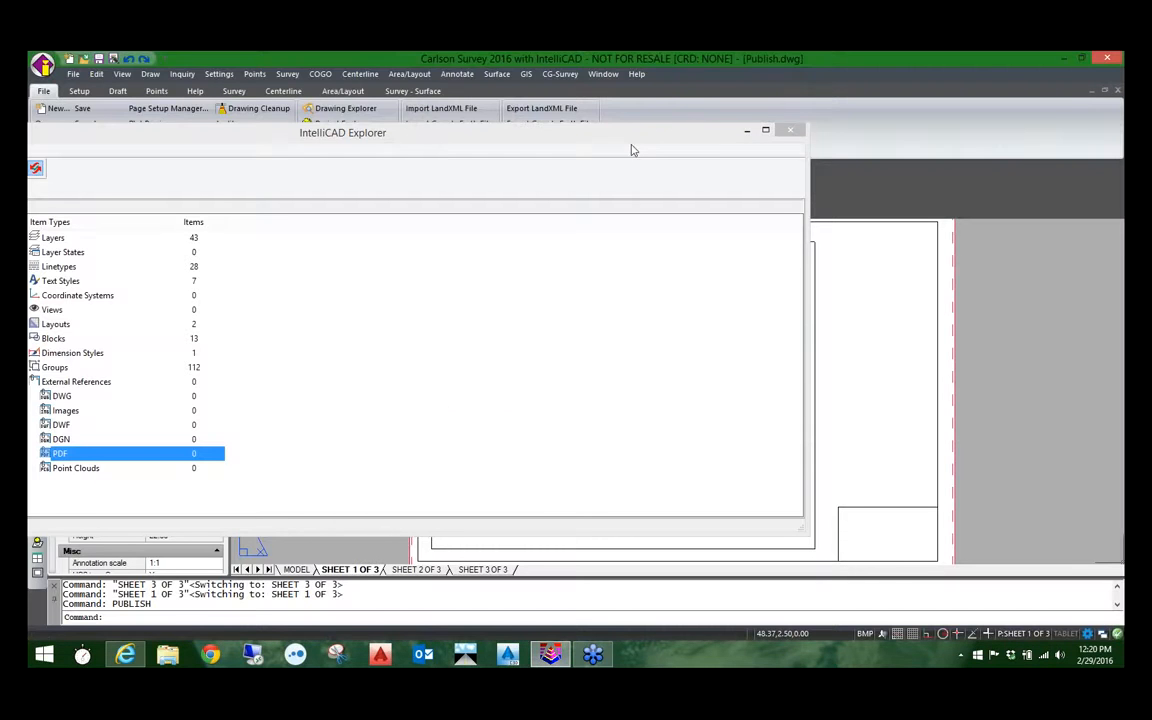
# Step: Minimize the IntelliCAD Explorer window and tile the open drawings vertically
pyautogui.click(609, 135)
pyautogui.moveTo(611, 140); pyautogui.dragTo(651, 131)
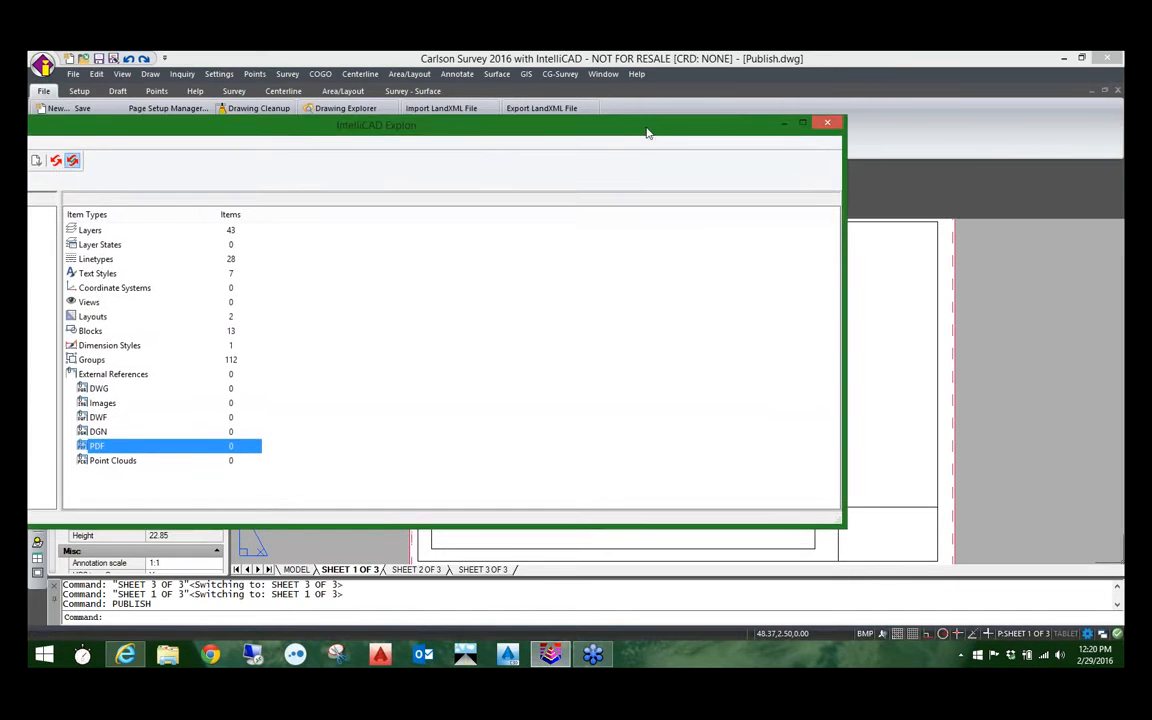
pyautogui.click(786, 122)
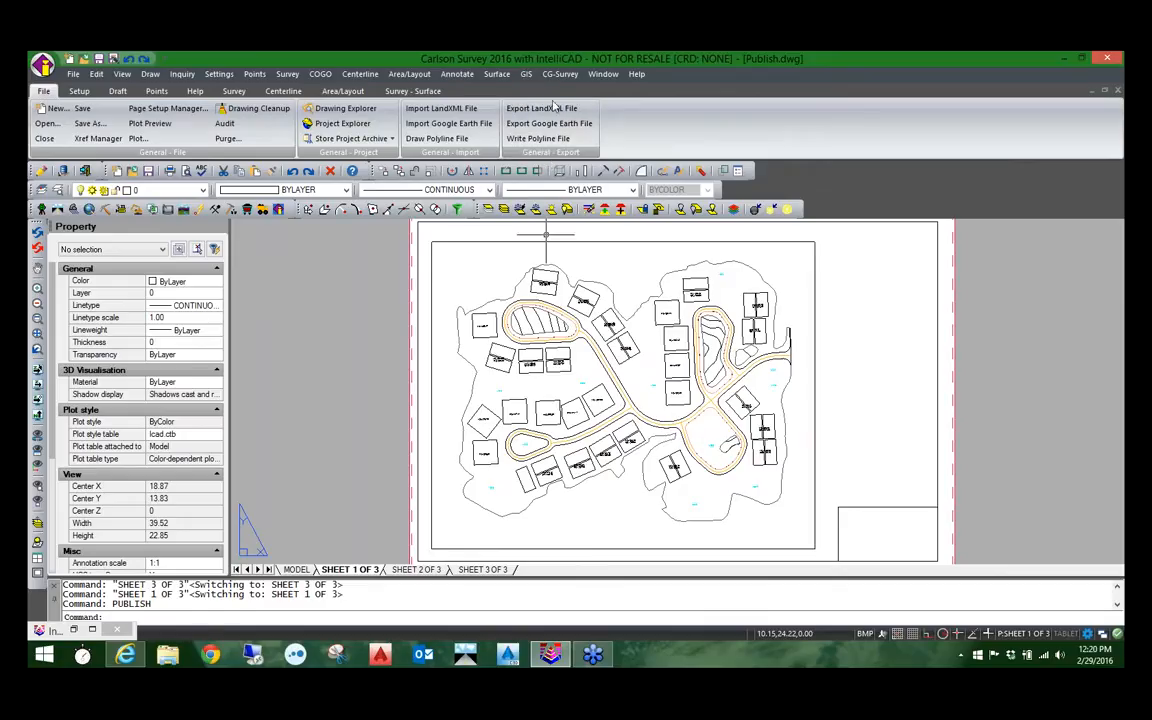
pyautogui.click(604, 76)
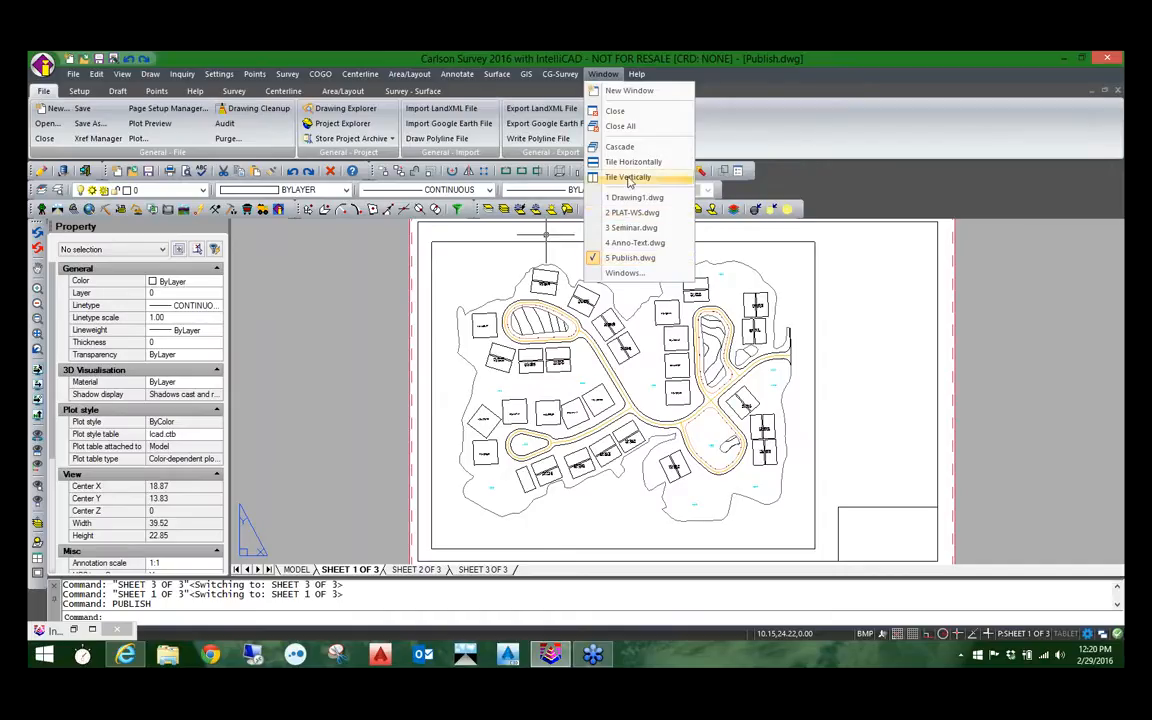
pyautogui.click(629, 178)
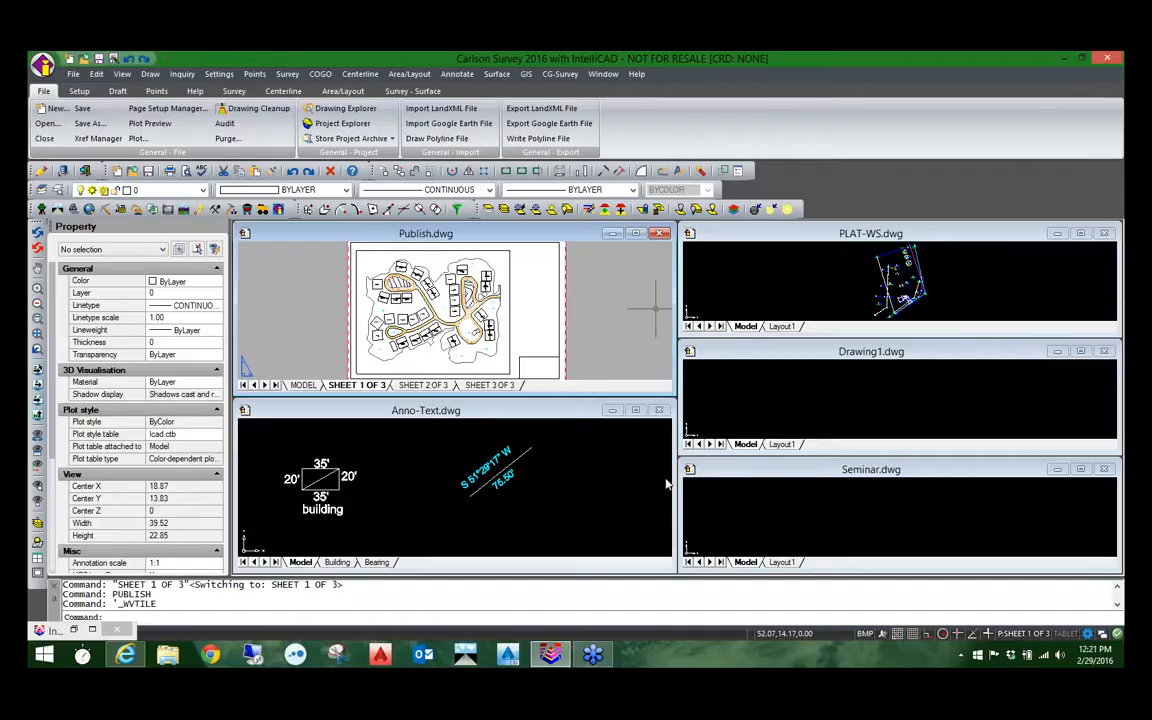
# Step: Copy the lower tree symbol on the TREE layer in PLAT-WS.dwg to the clipboard
pyautogui.click(833, 284)
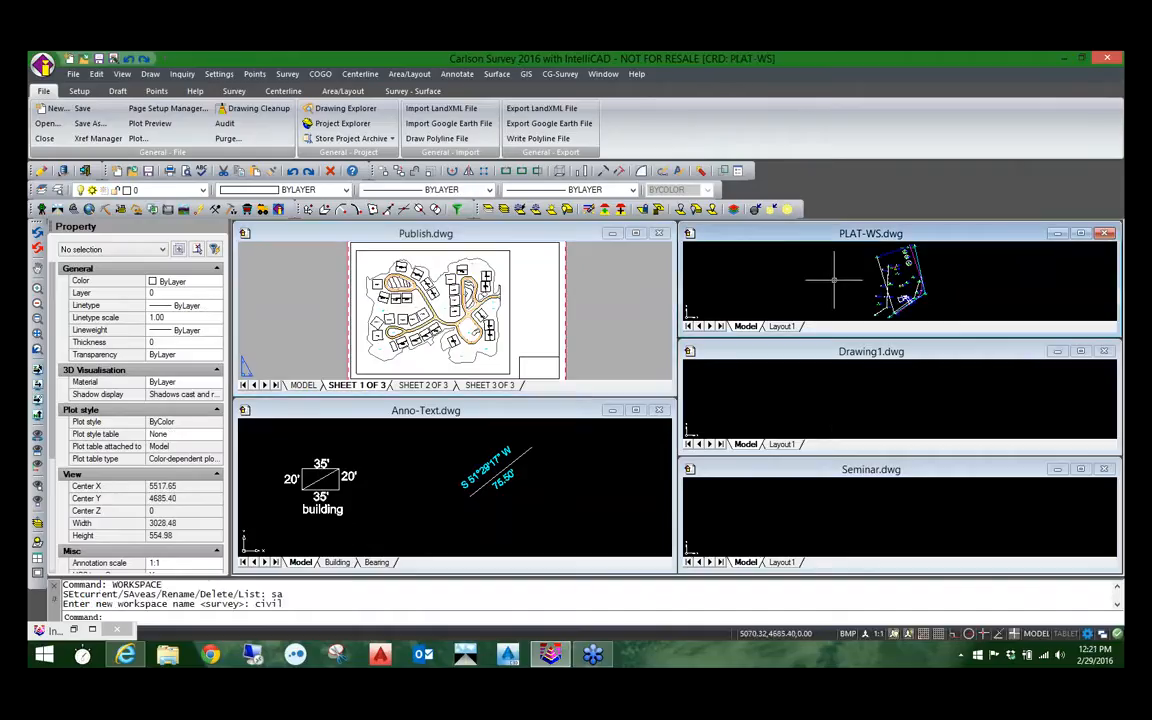
pyautogui.scroll(3, 880, 269)
pyautogui.moveTo(880, 270); pyautogui.dragTo(753, 310, button='middle')
pyautogui.scroll(3, 838, 294)
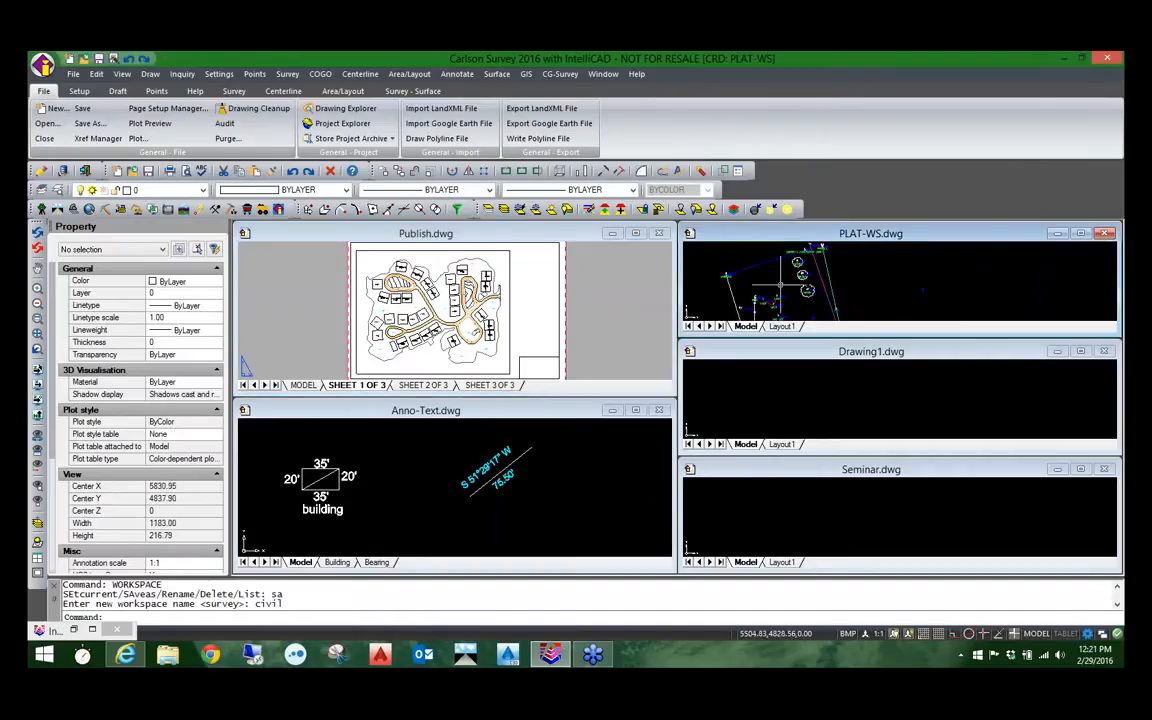
pyautogui.click(838, 294)
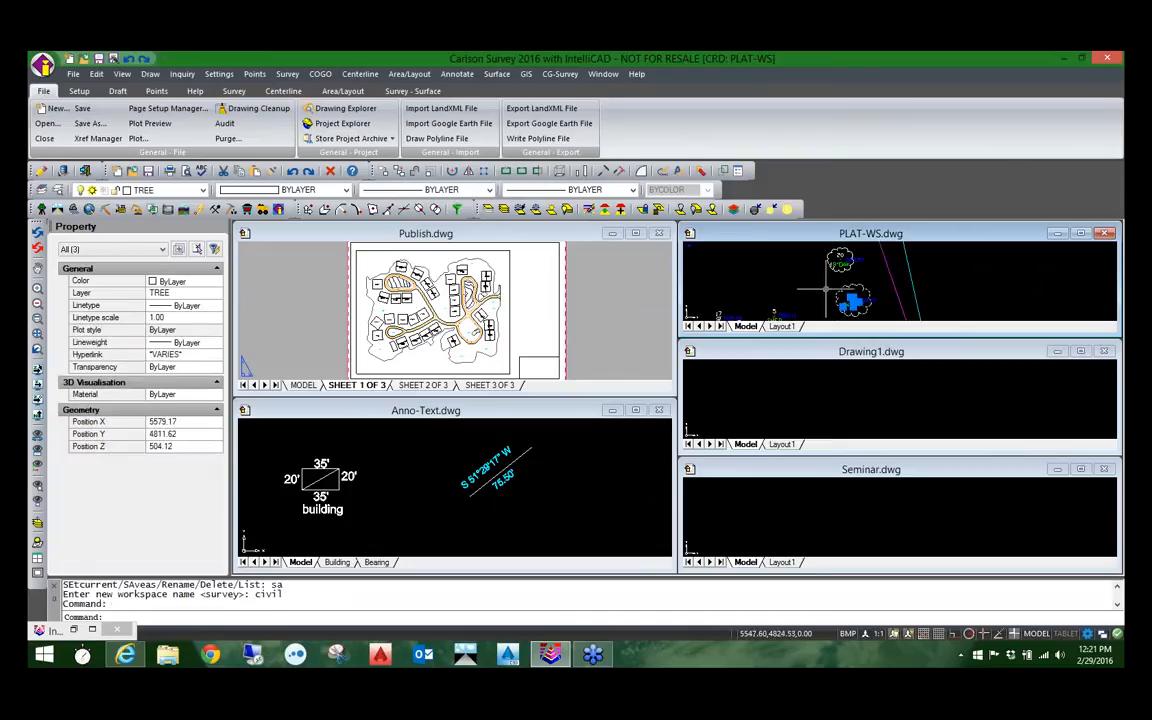
pyautogui.rightClick(784, 279)
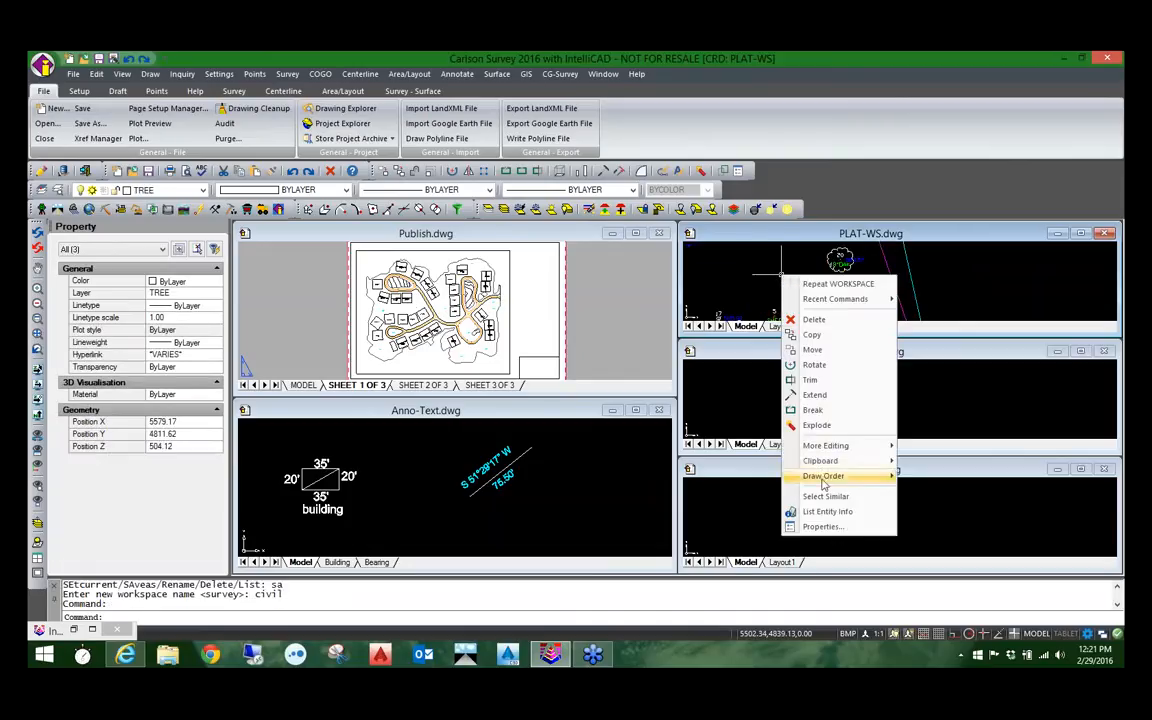
pyautogui.moveTo(818, 465)
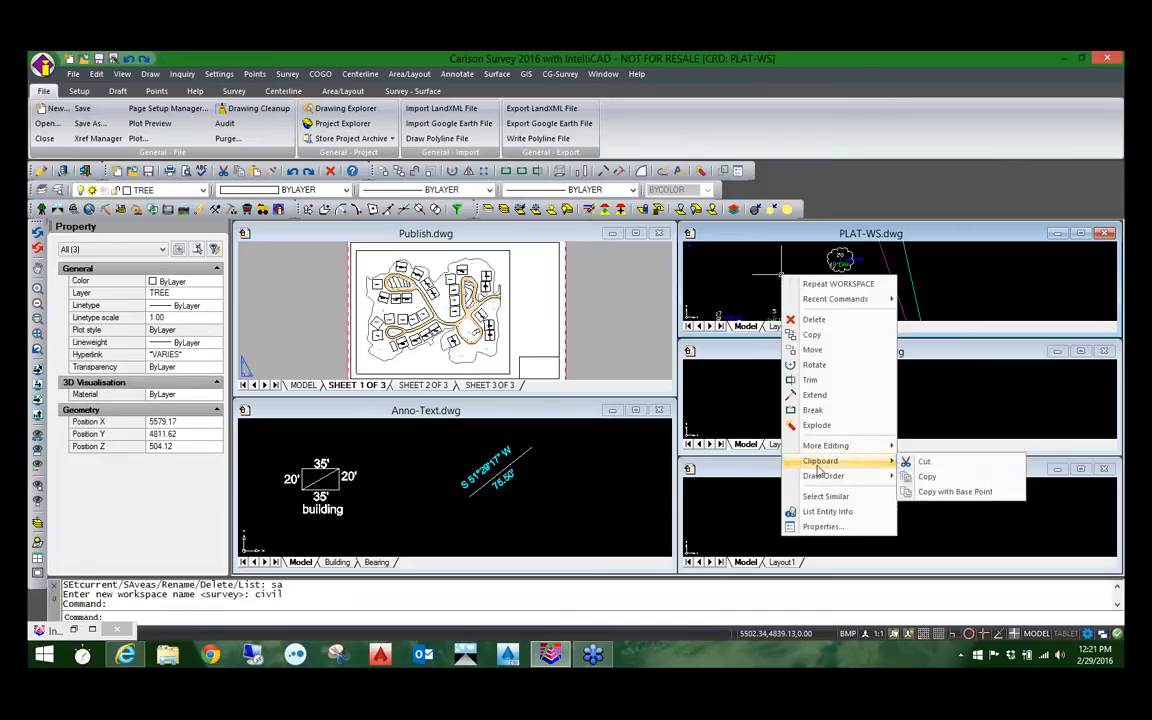
pyautogui.click(925, 479)
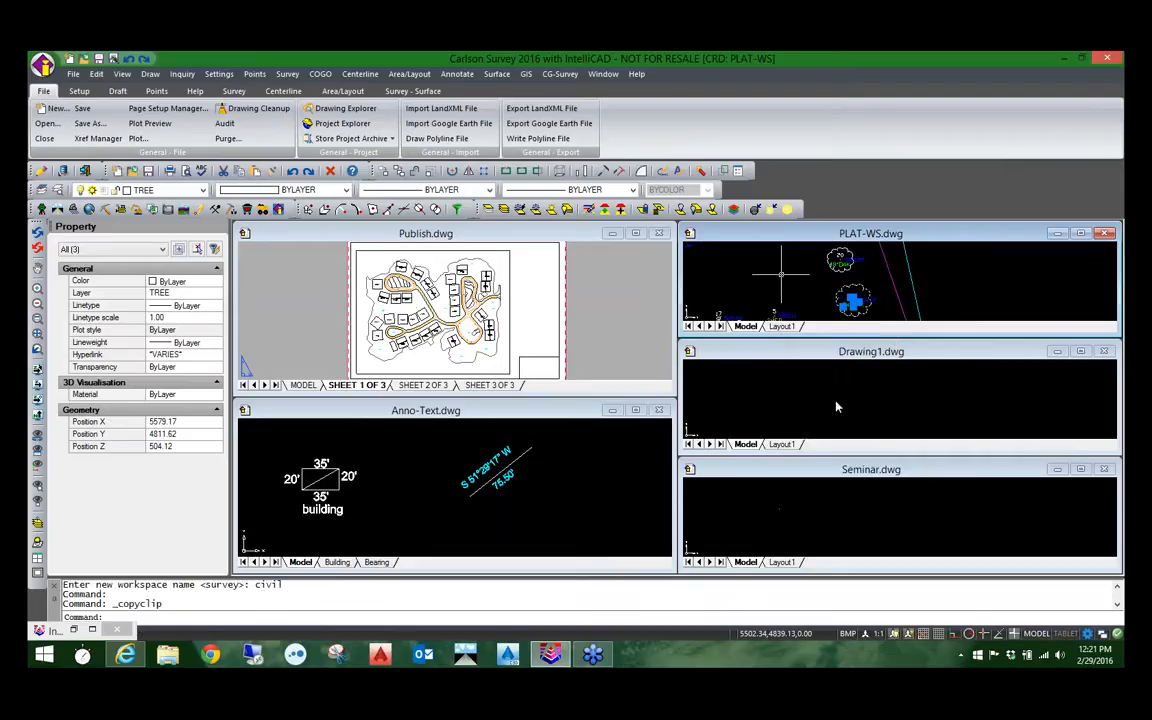
# Step: Paste the copied tree symbol from the clipboard into the empty Drawing1.dwg
pyautogui.click(837, 407)
pyautogui.rightClick(818, 404)
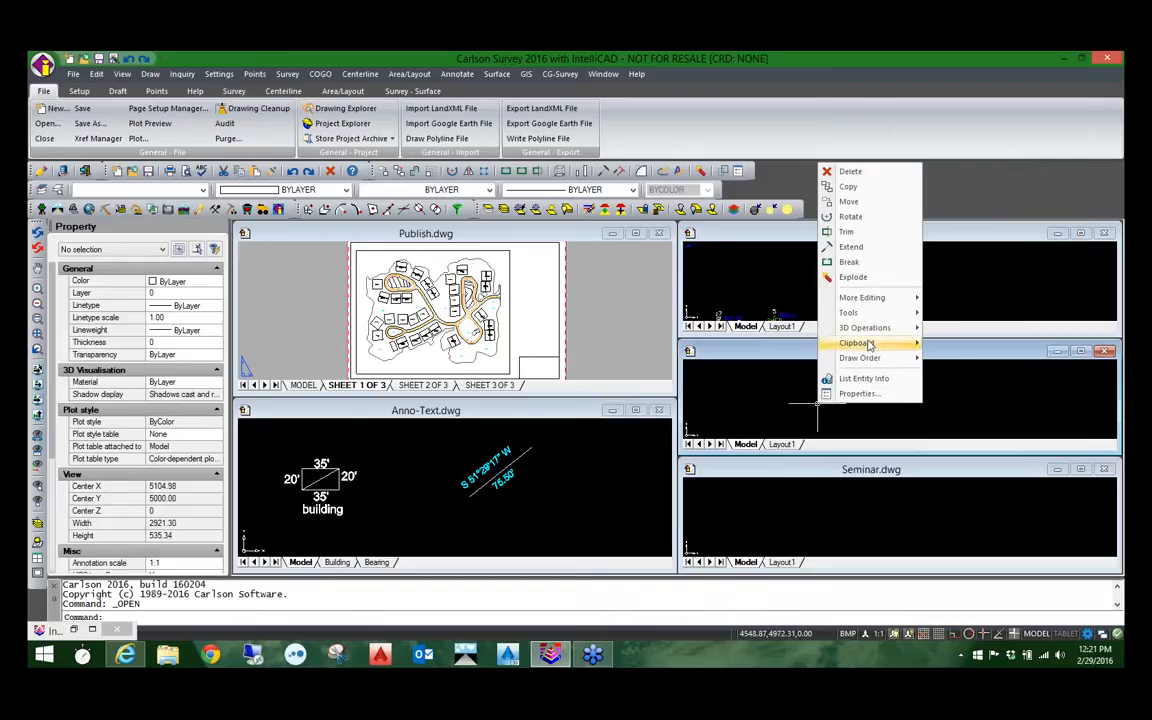
pyautogui.moveTo(869, 344)
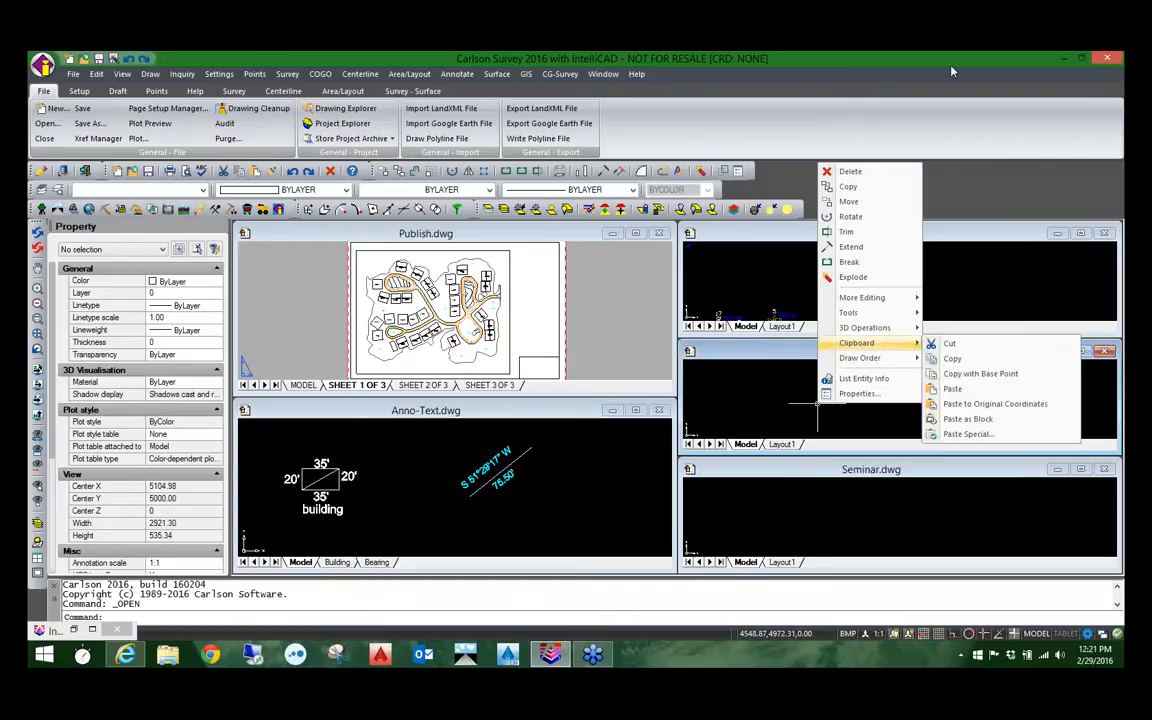
pyautogui.click(929, 90)
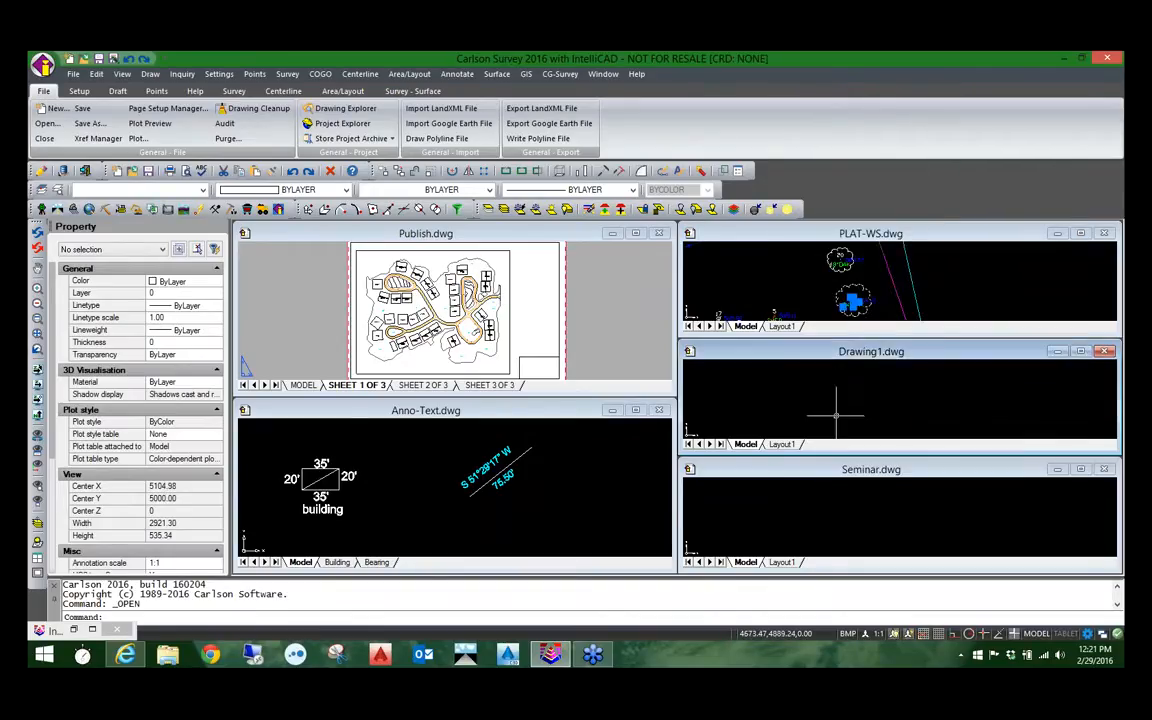
pyautogui.rightClick(836, 414)
pyautogui.moveTo(875, 355)
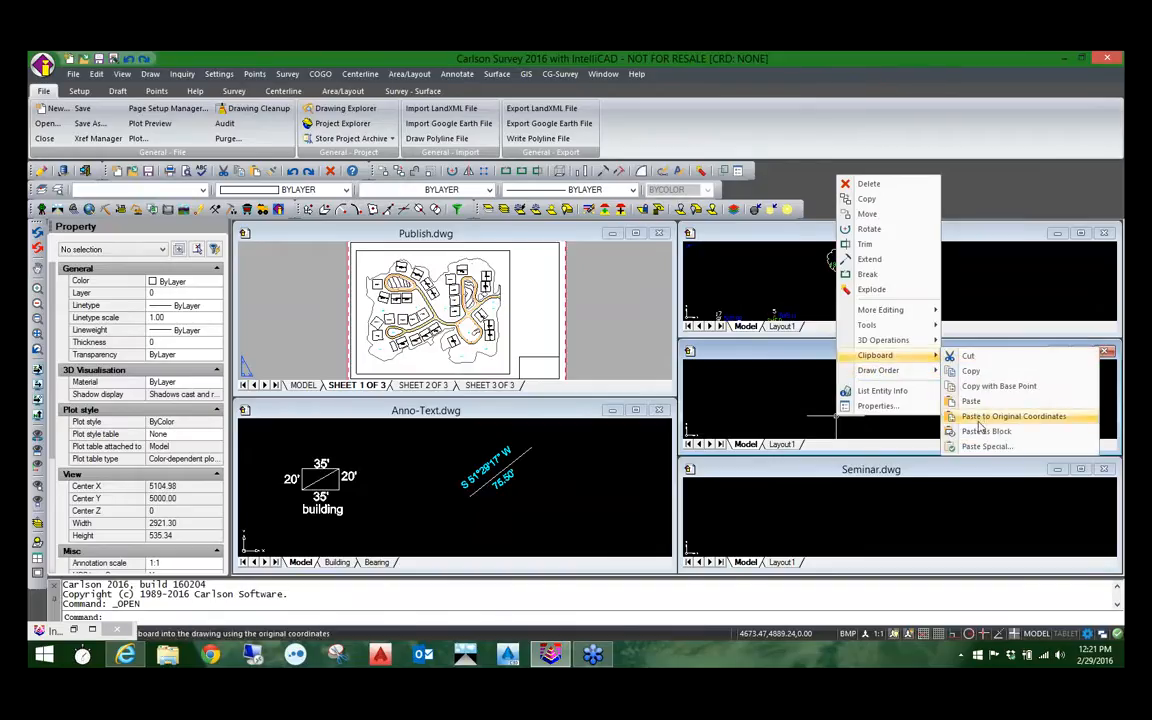
pyautogui.click(971, 402)
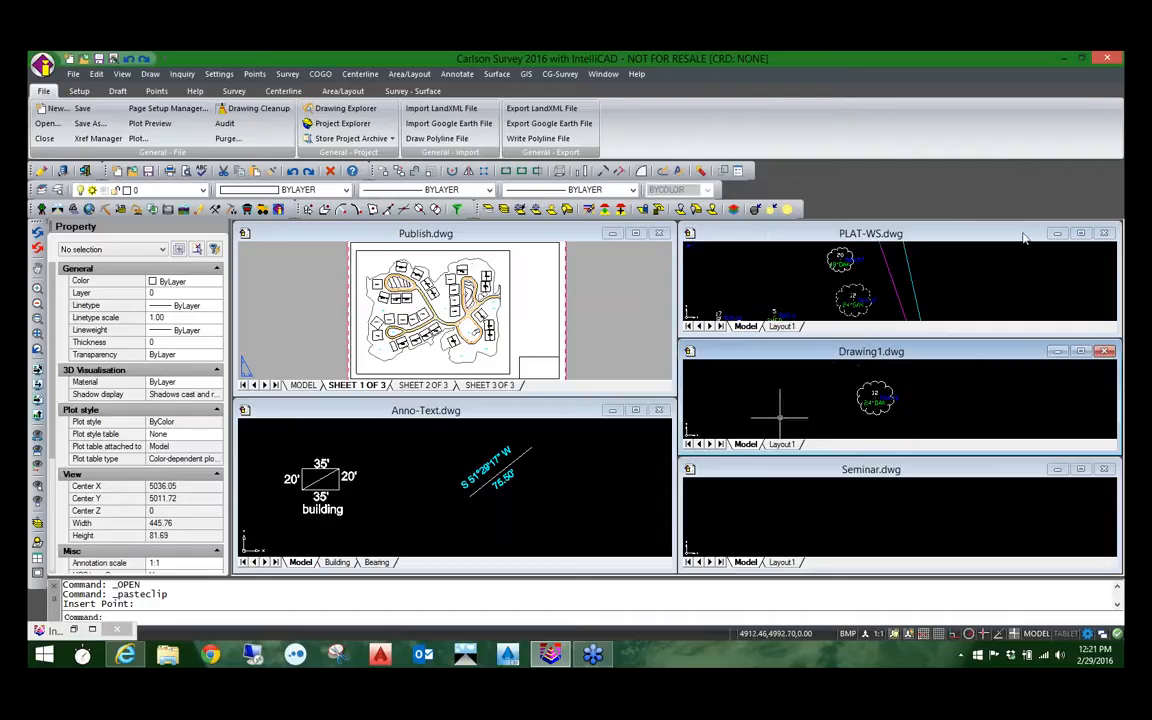
# Step: Maximize the PLAT-WS.dwg drawing, bring the whole plat into view, and switch to Layout1
pyautogui.click(1081, 233)
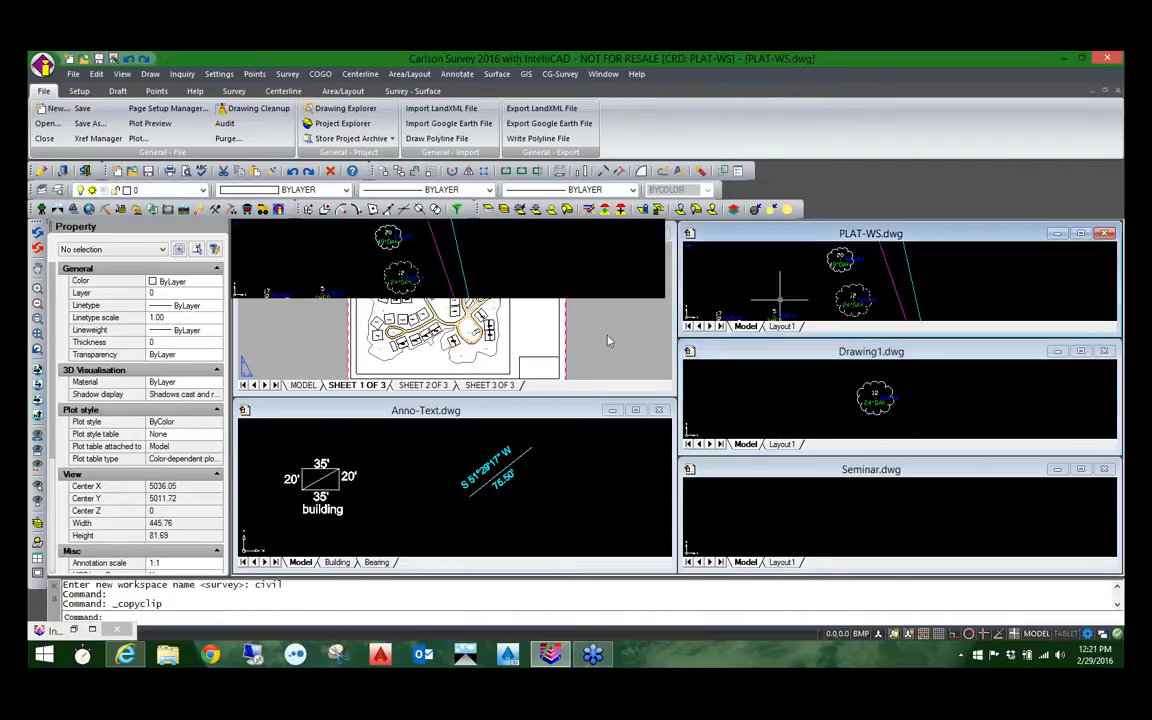
pyautogui.scroll(-6, 452, 440)
pyautogui.moveTo(452, 446); pyautogui.dragTo(491, 357, button='middle')
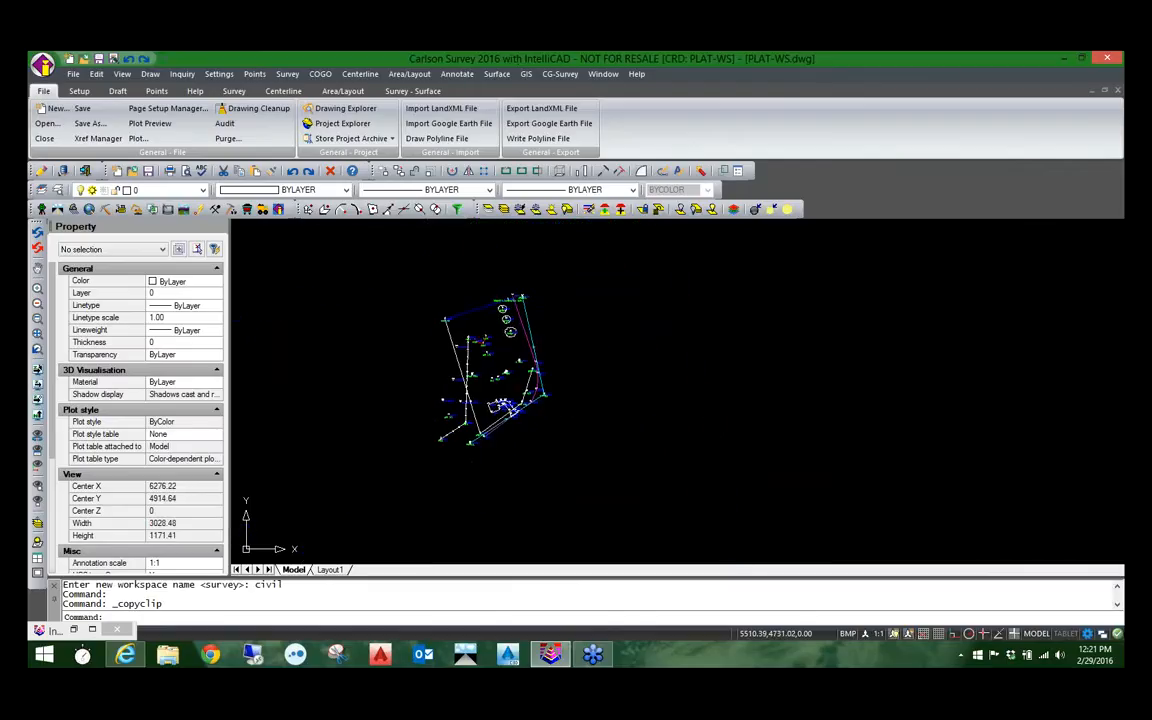
pyautogui.scroll(2, 491, 350)
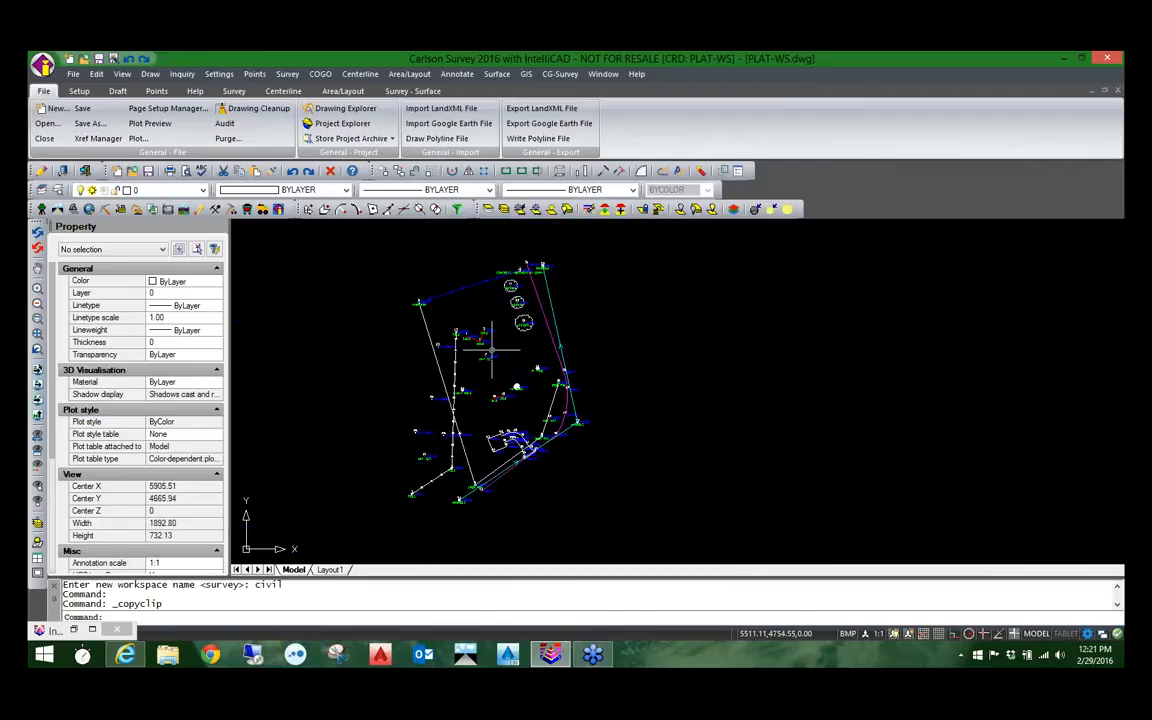
pyautogui.click(329, 569)
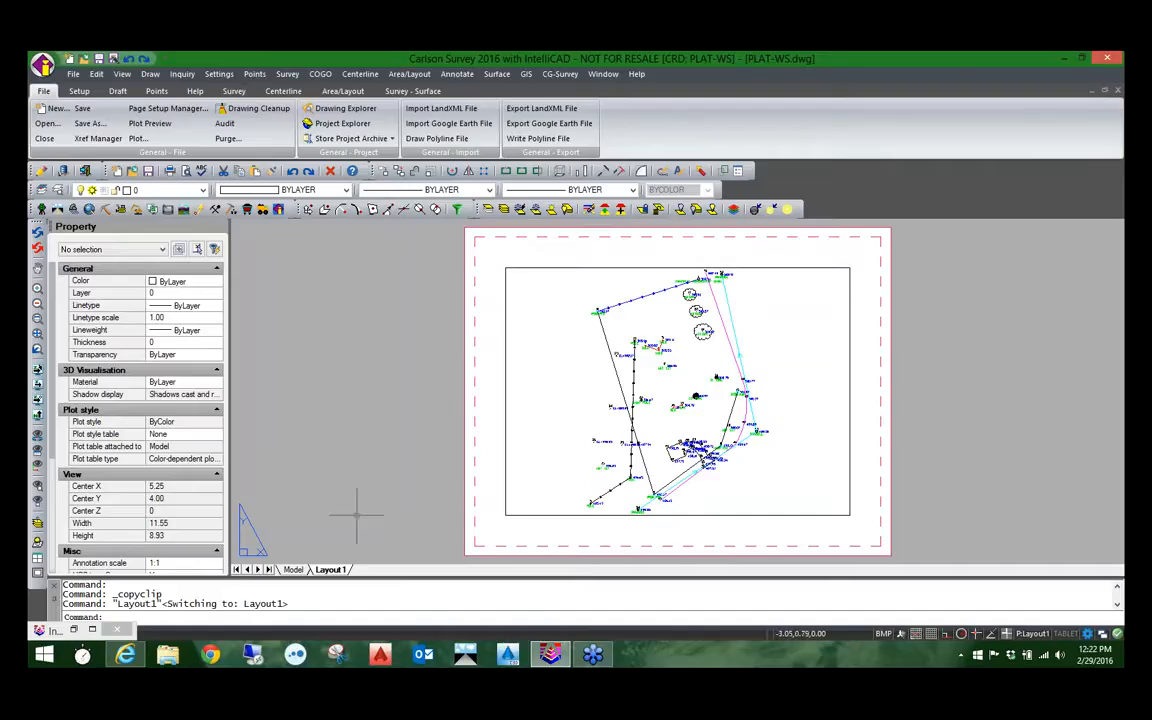
# Step: Insert the D-Size Layout from TitleBlock.dwg in the IntelliCAD-Seminar folder as a layout from template, using the Standard Drawing File (*.dwg) type
pyautogui.rightClick(328, 570)
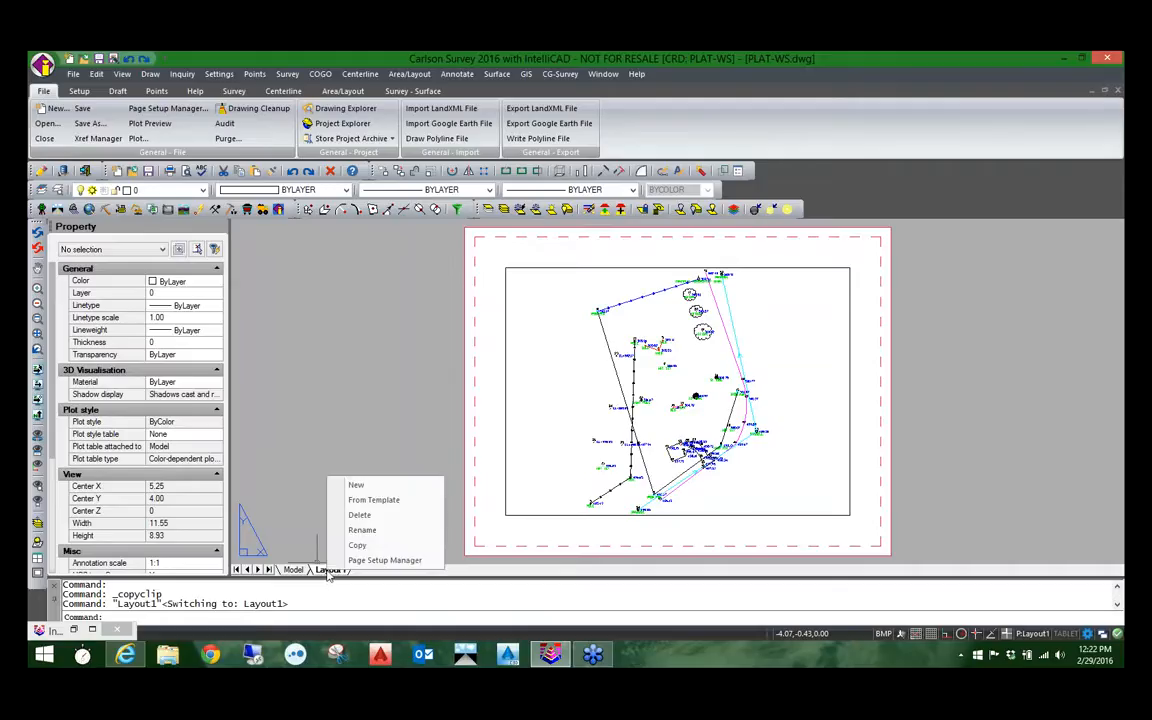
pyautogui.click(364, 502)
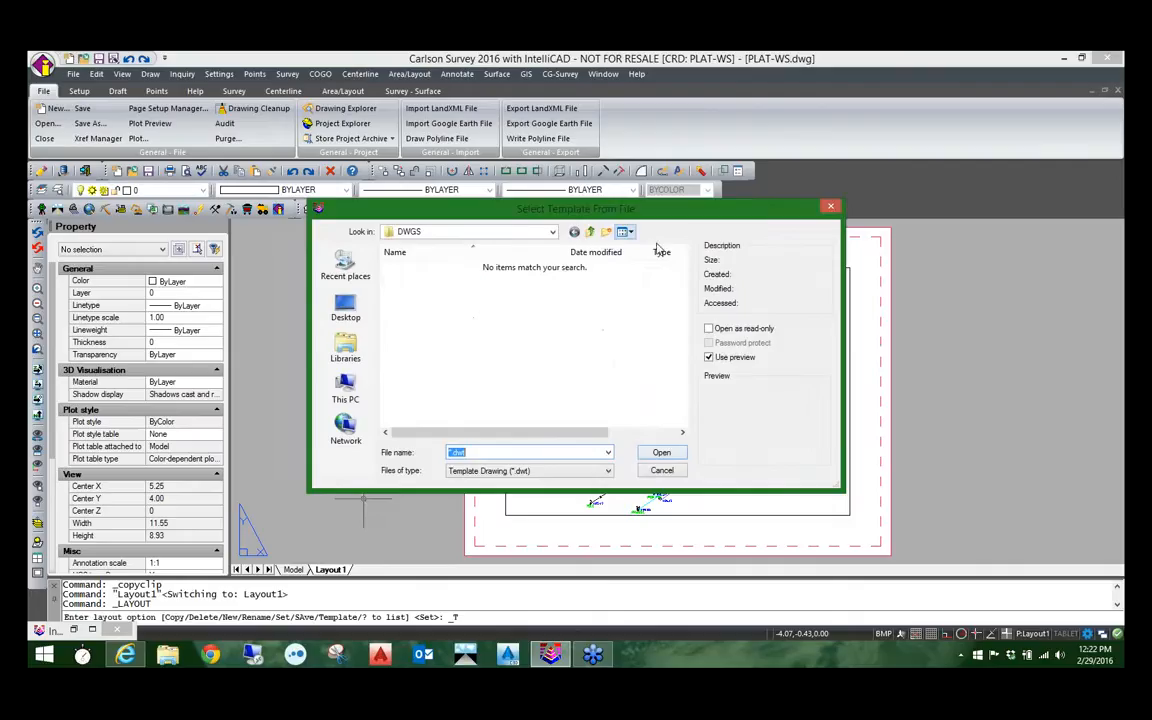
pyautogui.click(590, 232)
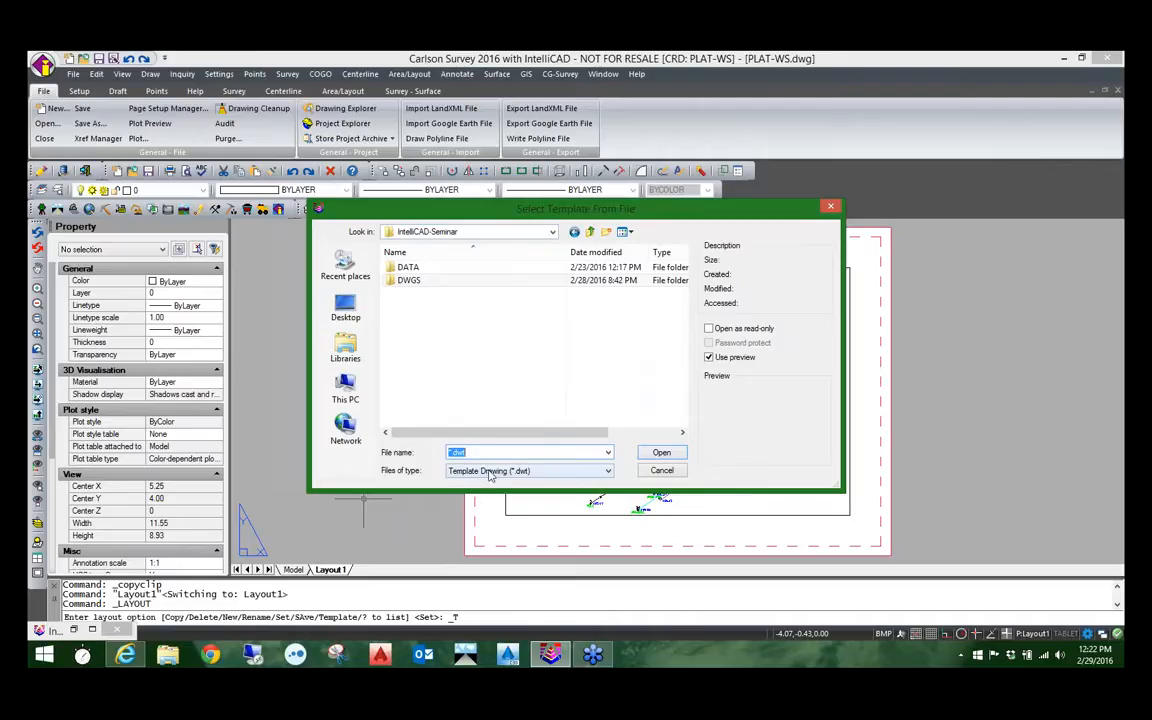
pyautogui.click(545, 474)
pyautogui.click(536, 494)
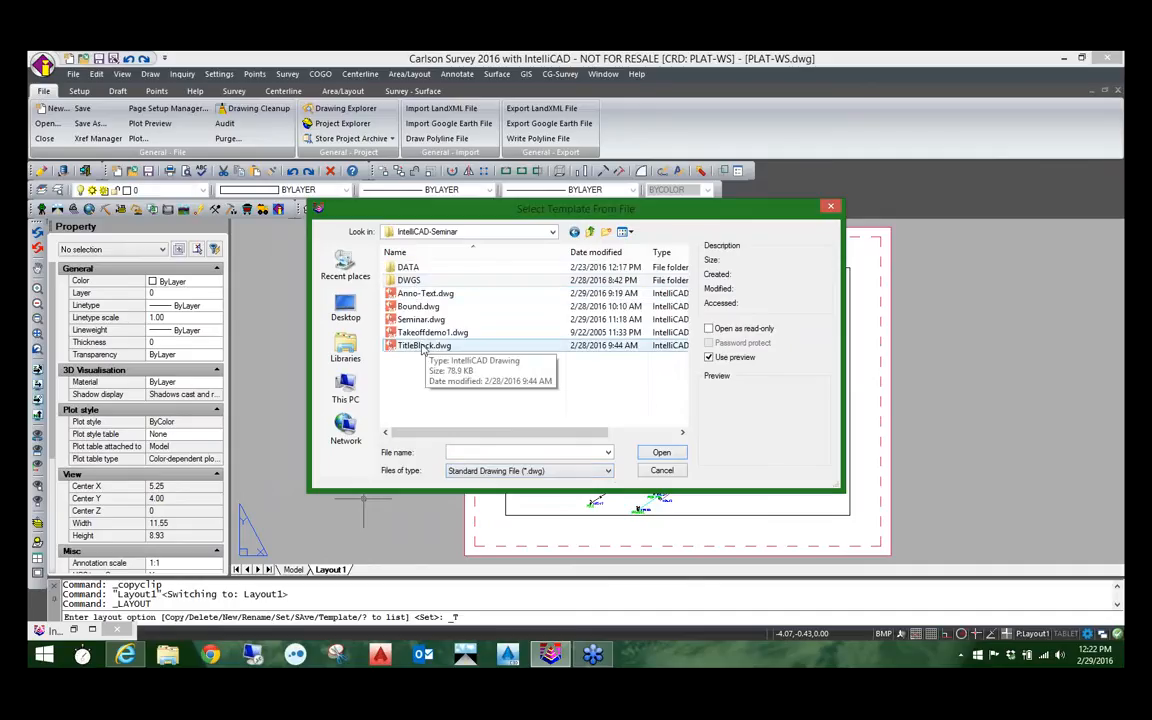
pyautogui.click(423, 346)
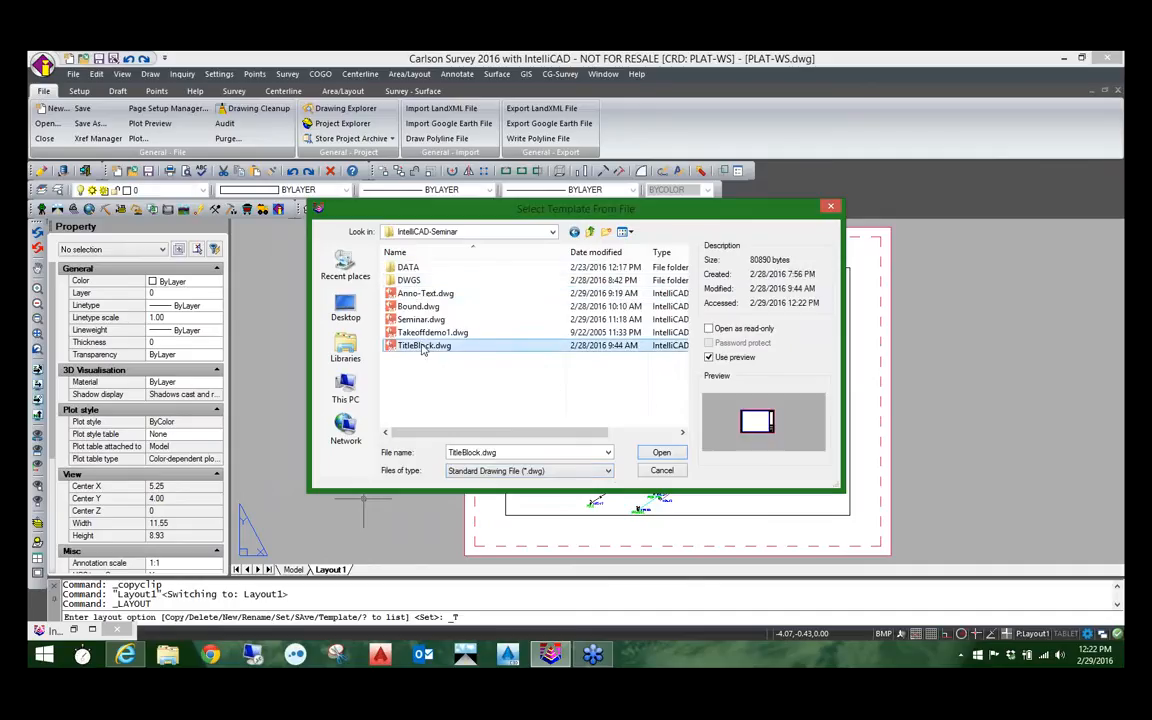
pyautogui.click(661, 455)
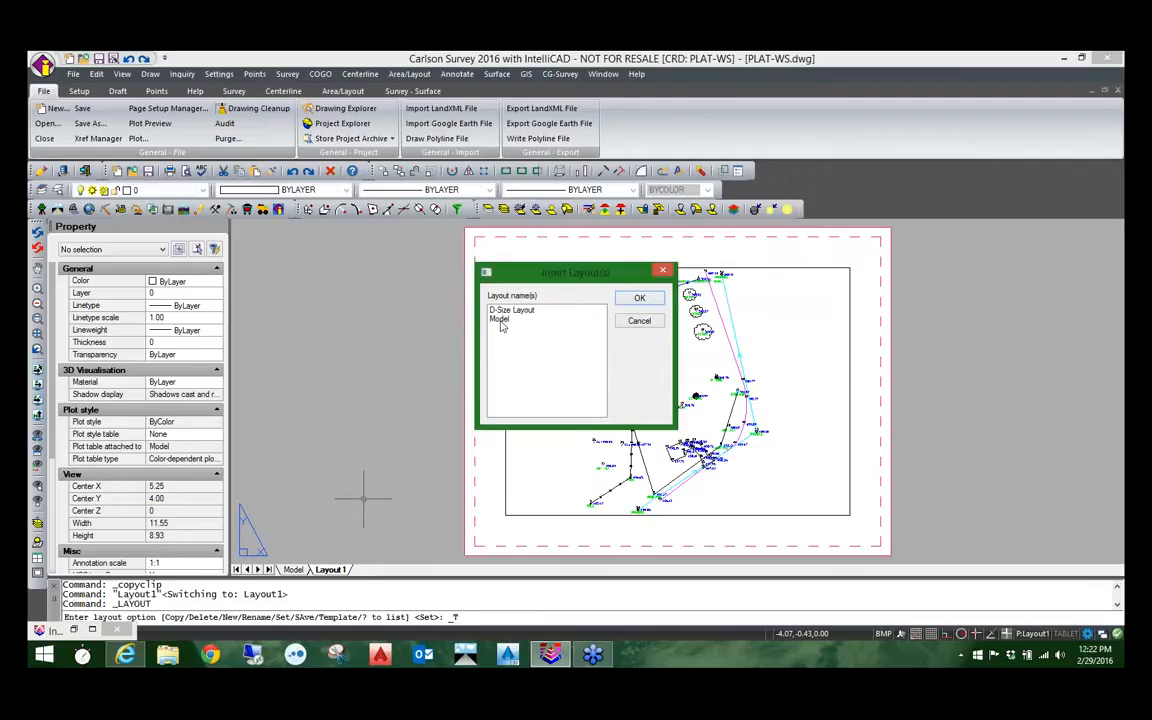
pyautogui.click(503, 311)
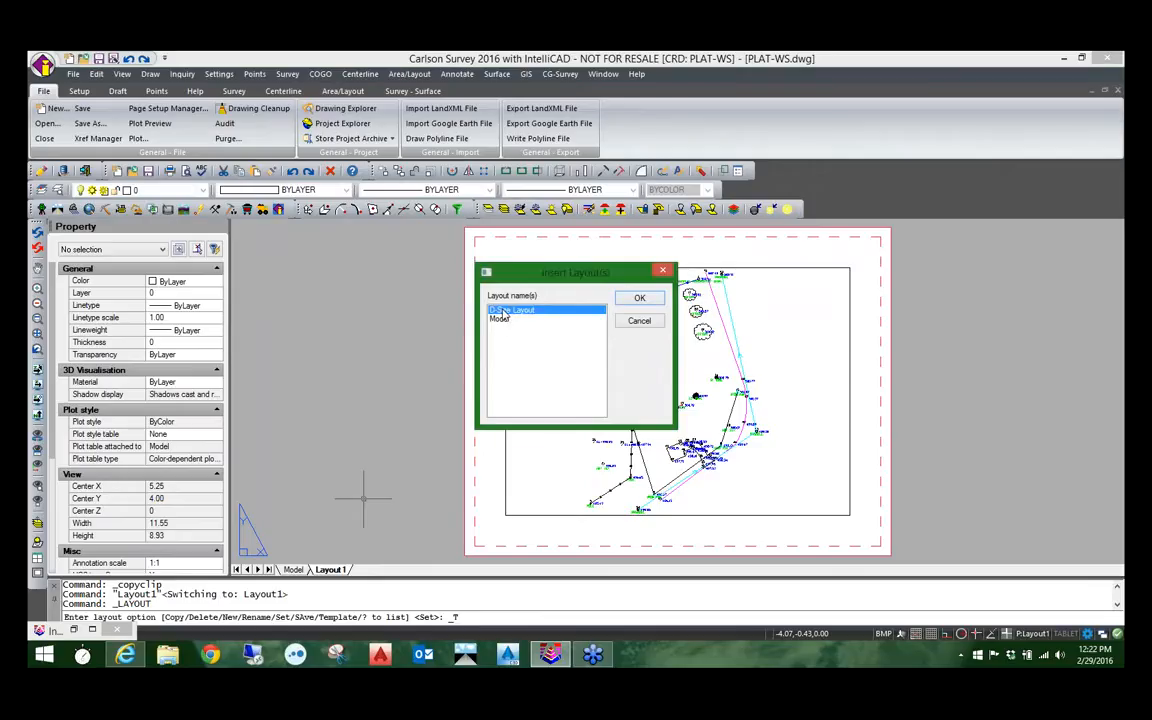
pyautogui.click(641, 300)
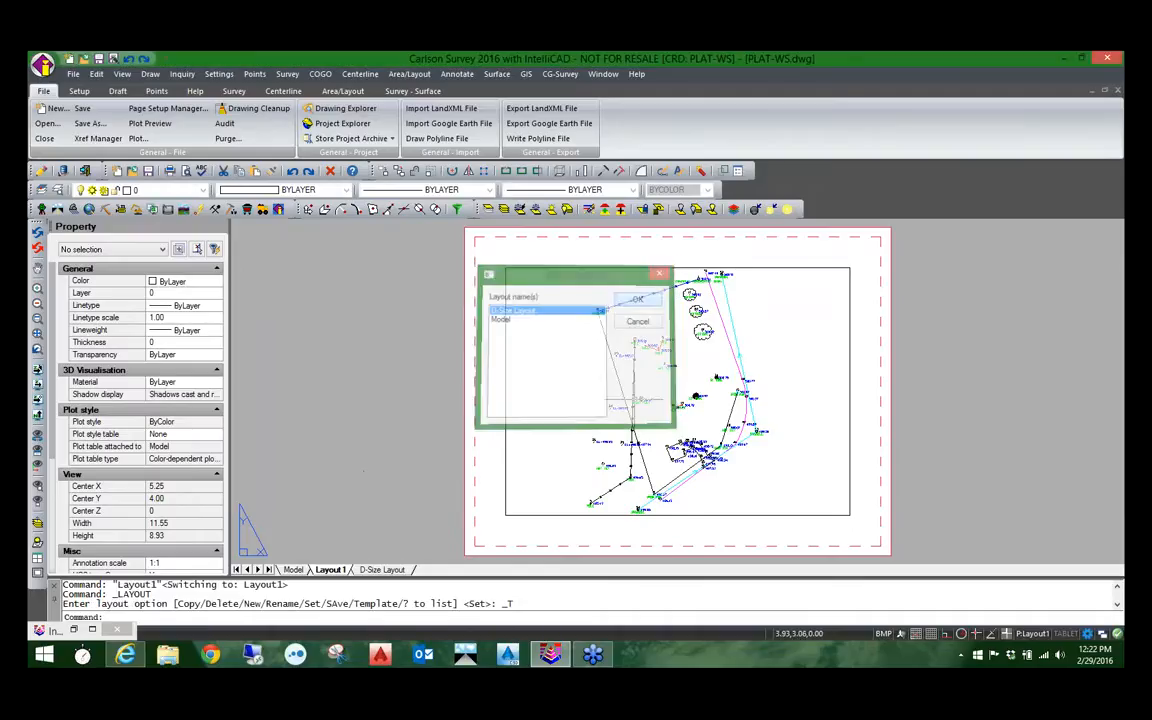
# Step: Switch to the D-Size Layout and look over its title block and sheet border
pyautogui.click(380, 570)
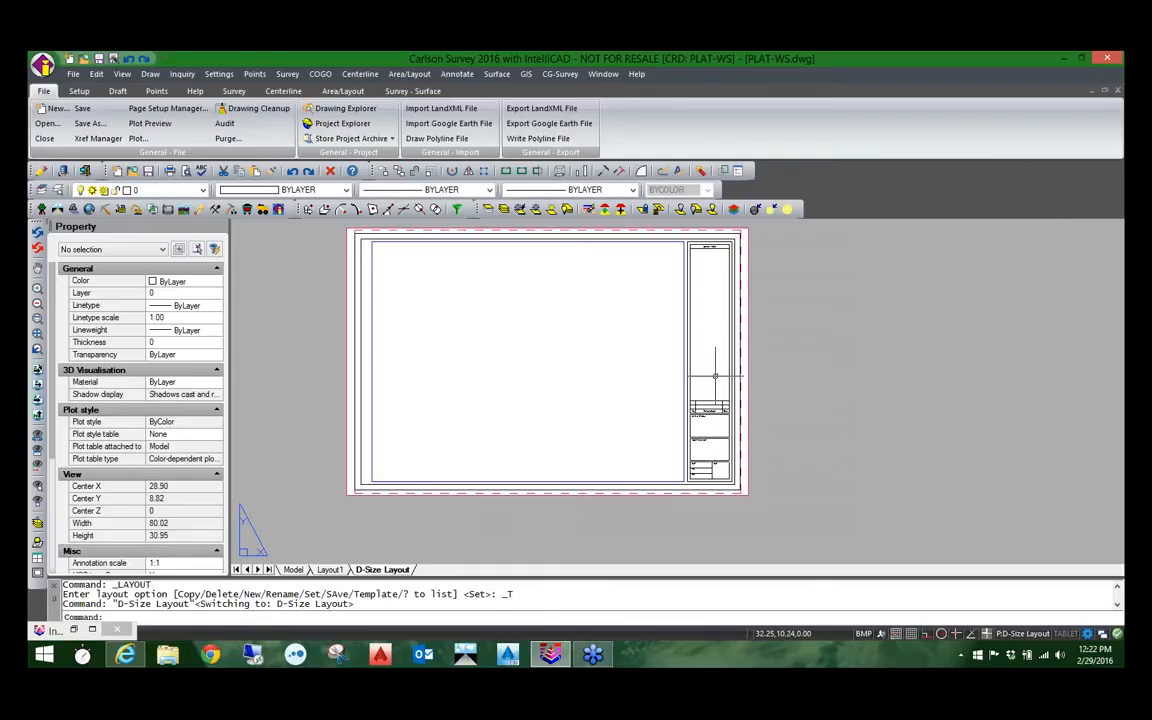
pyautogui.scroll(5, 698, 463)
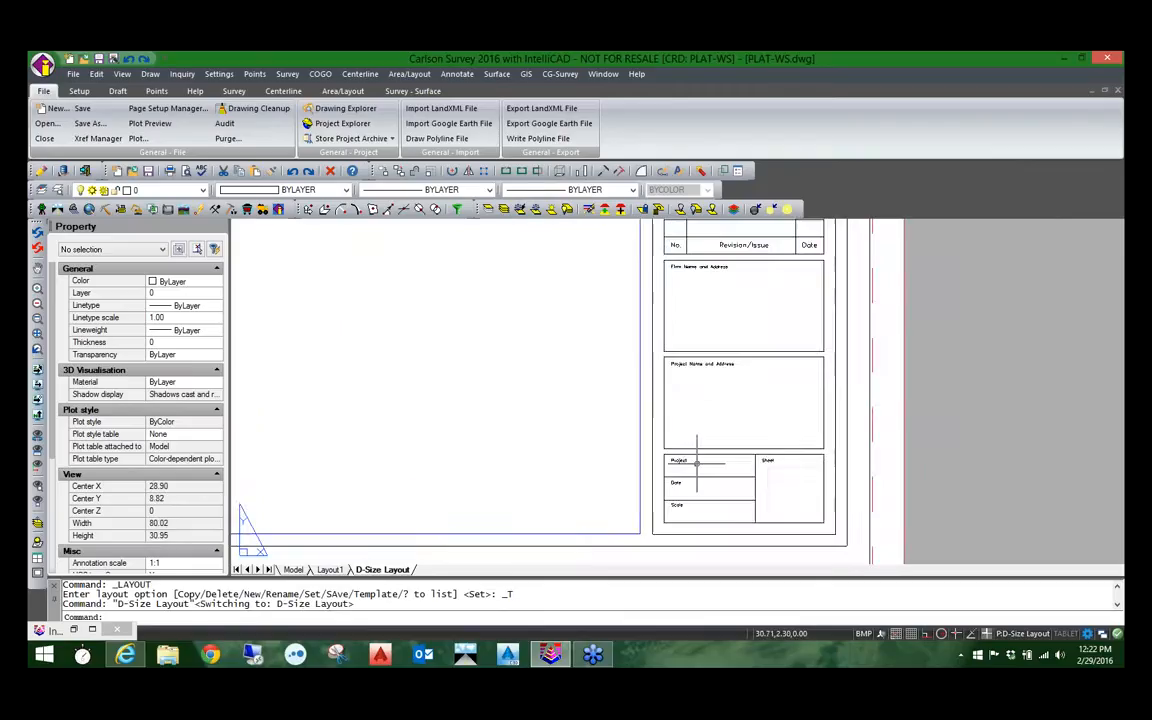
pyautogui.scroll(-4, 447, 392)
pyautogui.scroll(-1, 447, 392)
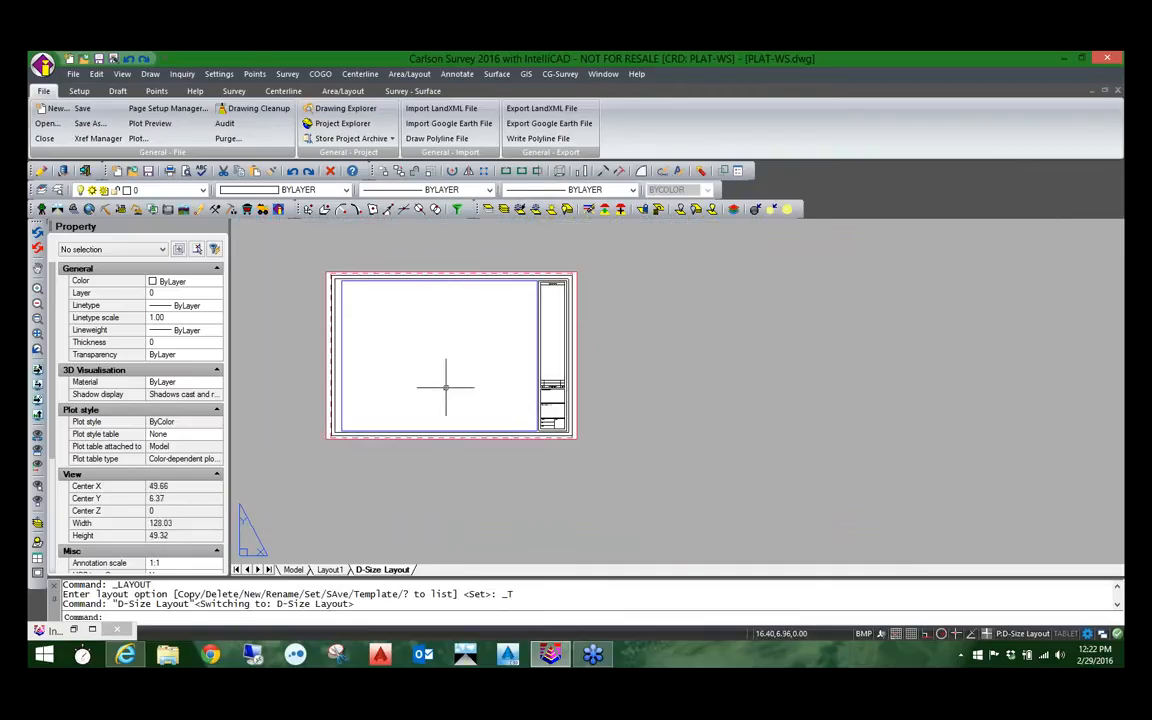
pyautogui.scroll(1, 445, 388)
pyautogui.moveTo(379, 386); pyautogui.dragTo(448, 436, button='middle')
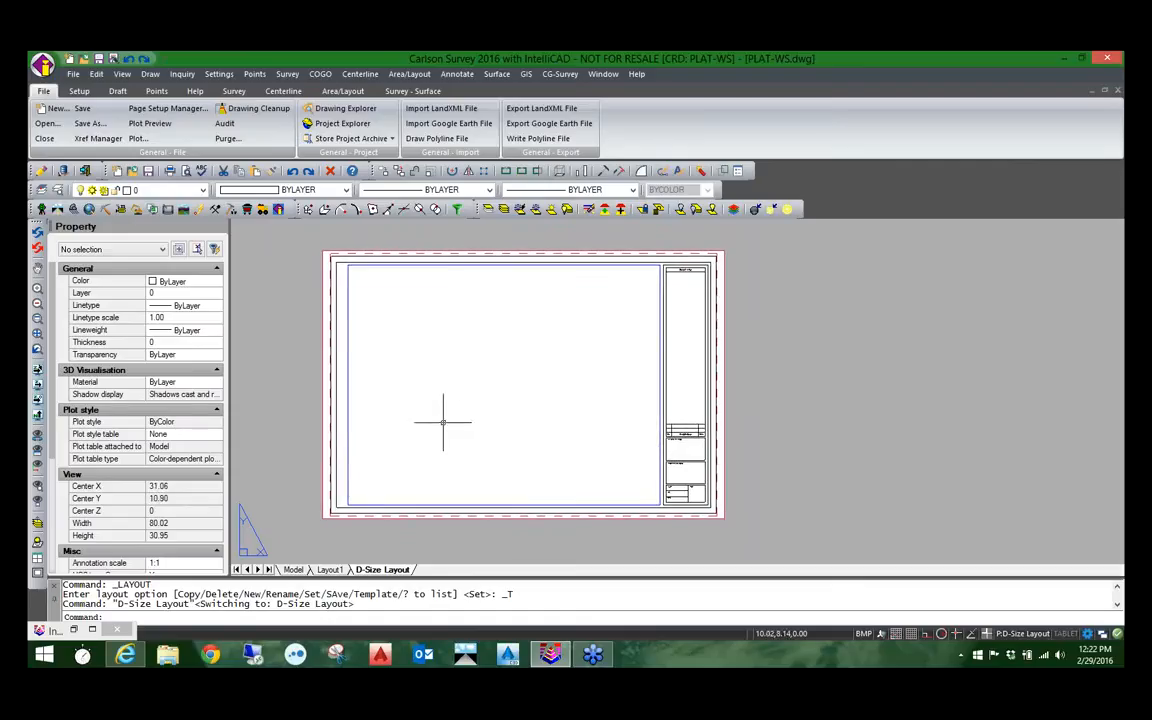
# Step: Check the Display locked options of the D-Size Layout viewport, then activate the locked viewport and return to paper space
pyautogui.click(347, 399)
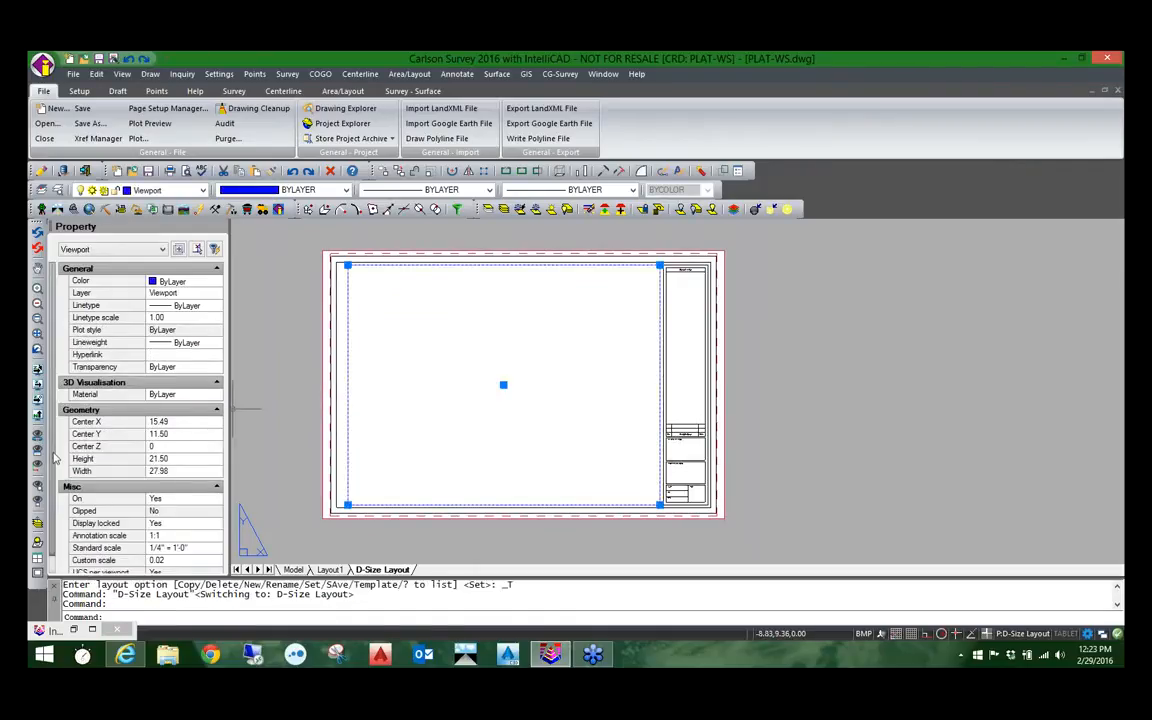
pyautogui.scroll(-1, 58, 470)
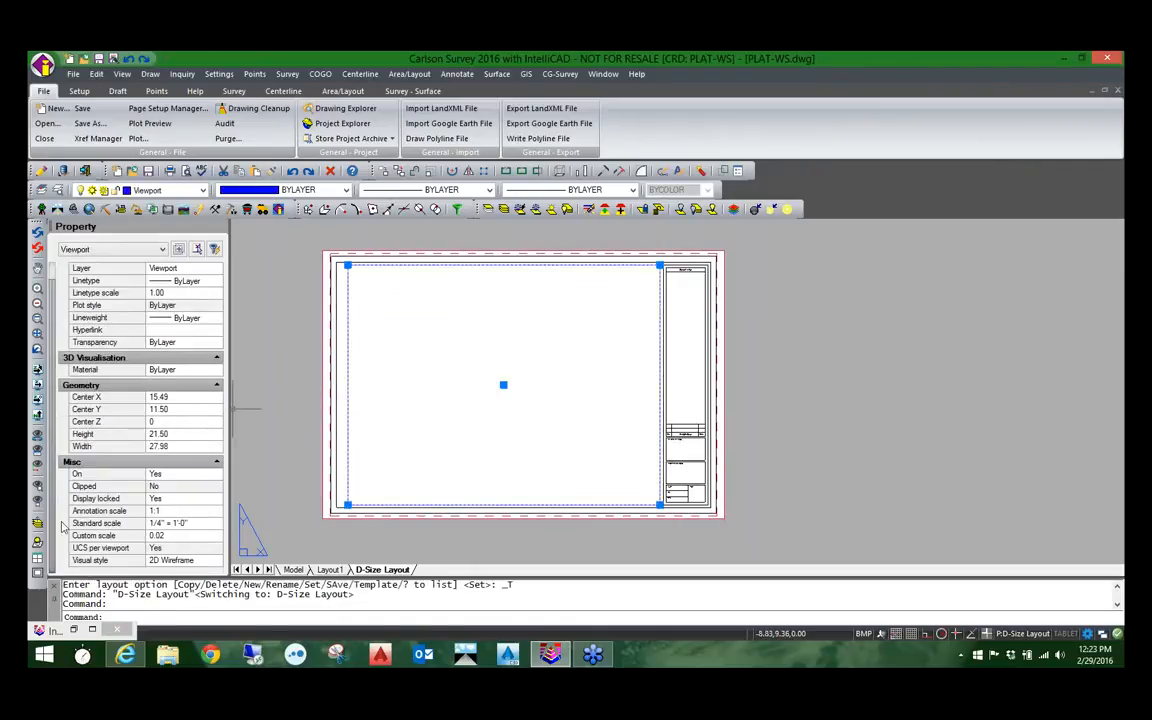
pyautogui.click(185, 499)
pyautogui.click(185, 500)
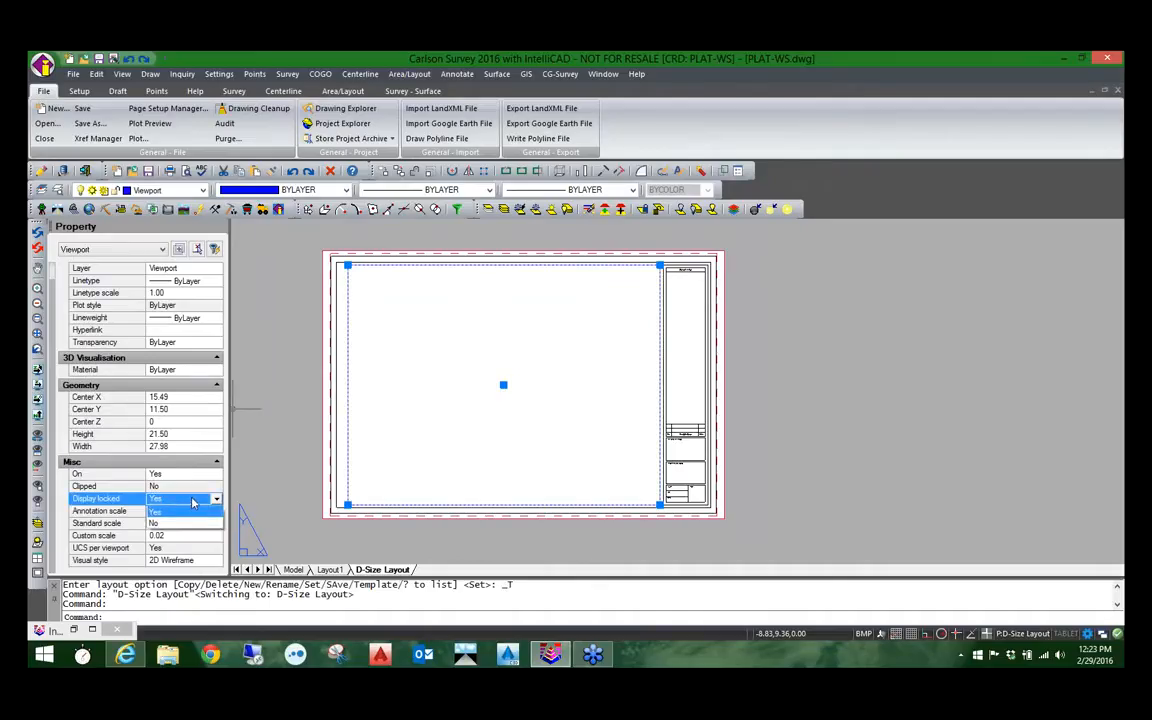
pyautogui.click(286, 487)
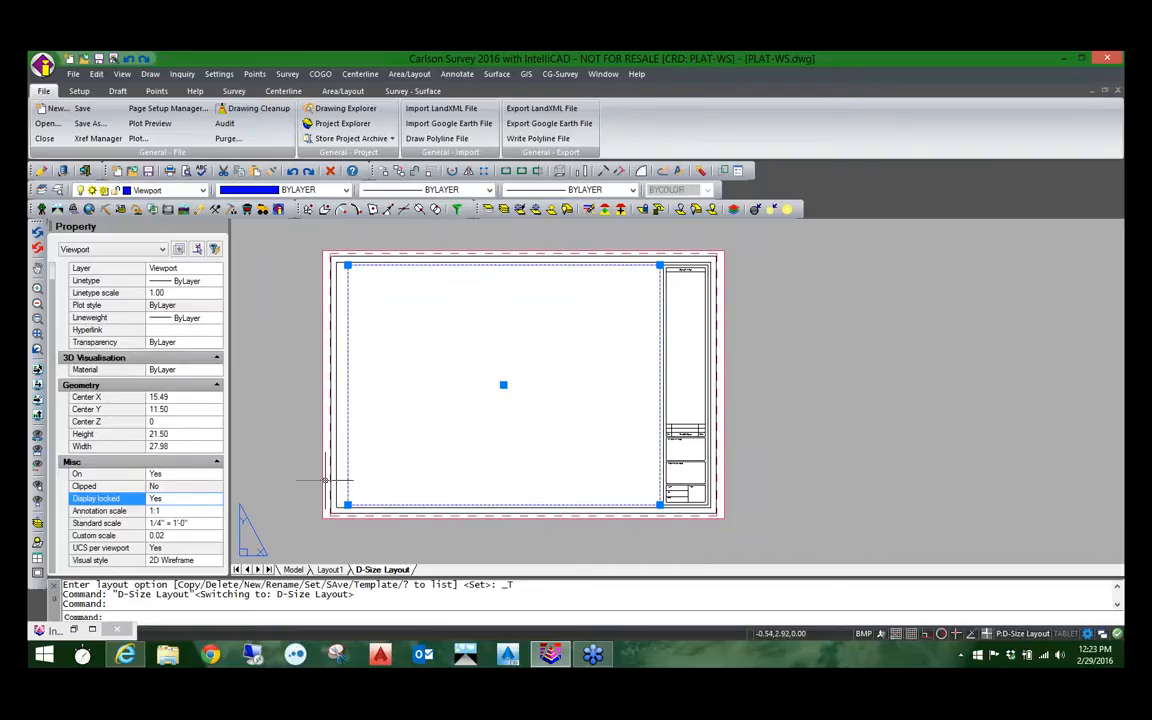
pyautogui.doubleClick(430, 375)
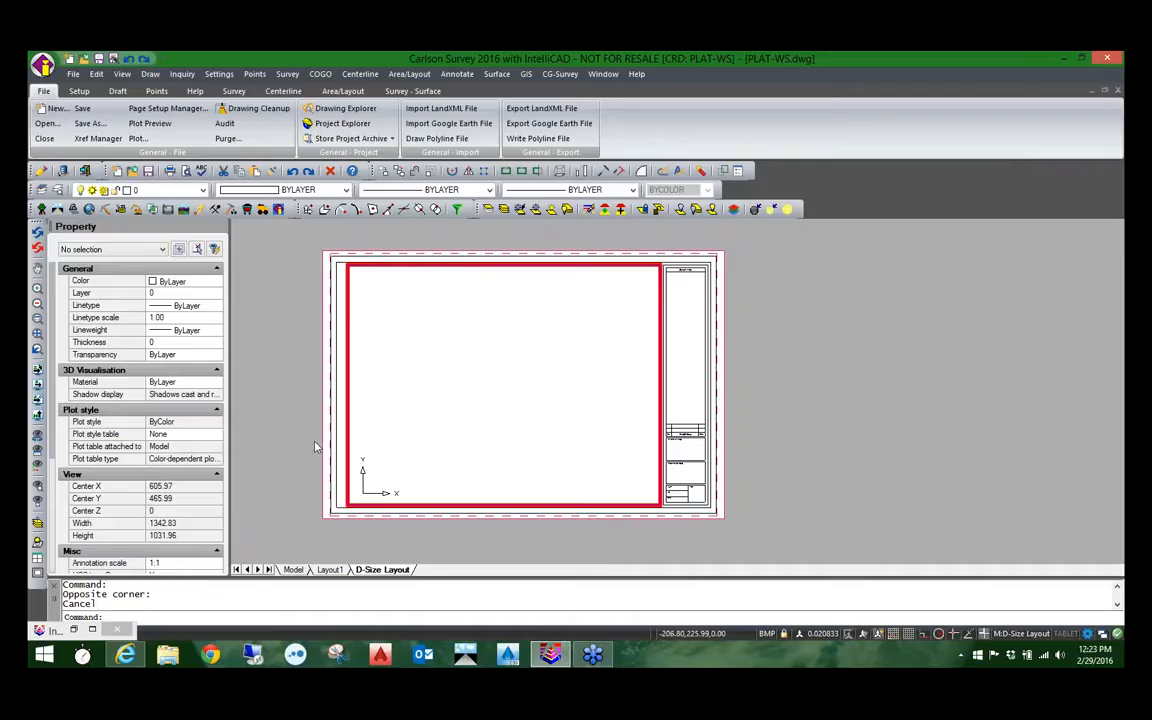
pyautogui.doubleClick(283, 396)
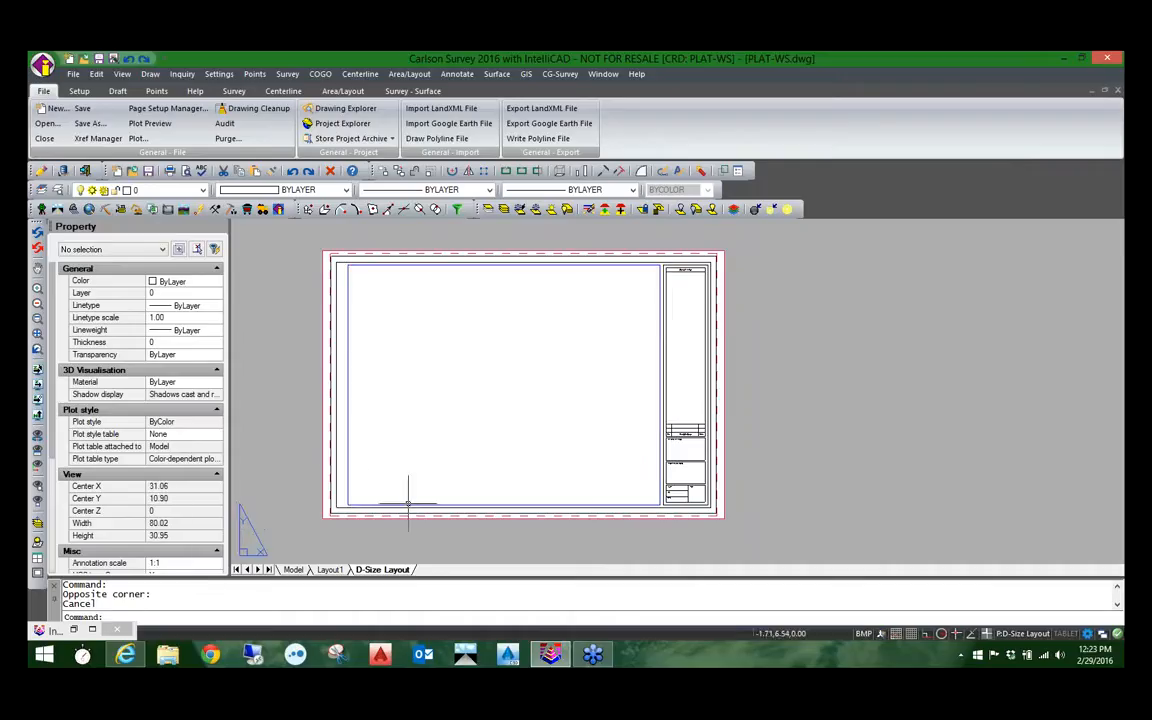
# Step: Set Display locked to No for the D-Size Layout viewport
pyautogui.click(347, 450)
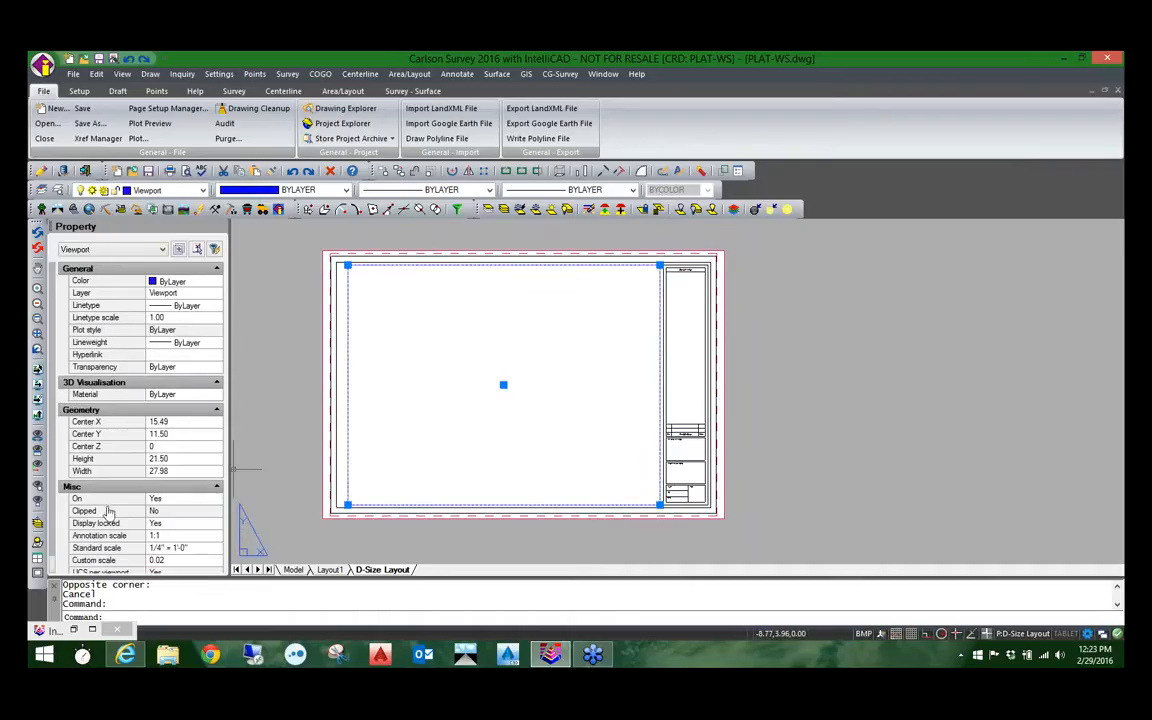
pyautogui.click(157, 523)
pyautogui.click(194, 524)
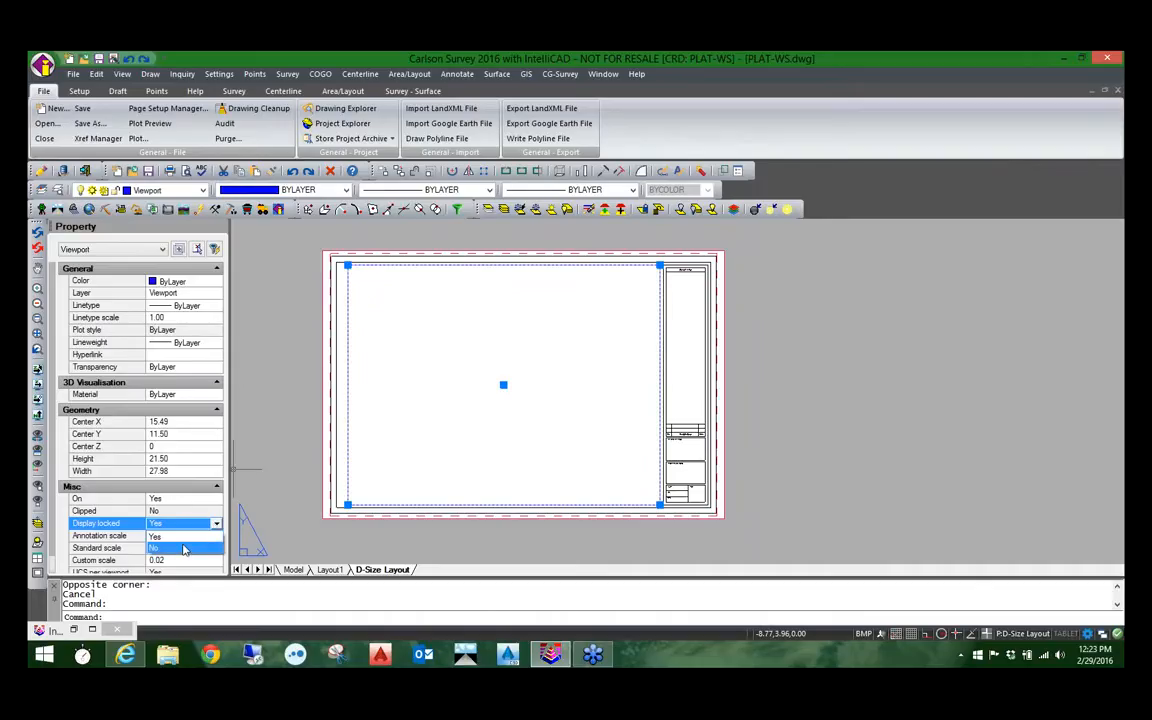
pyautogui.click(155, 548)
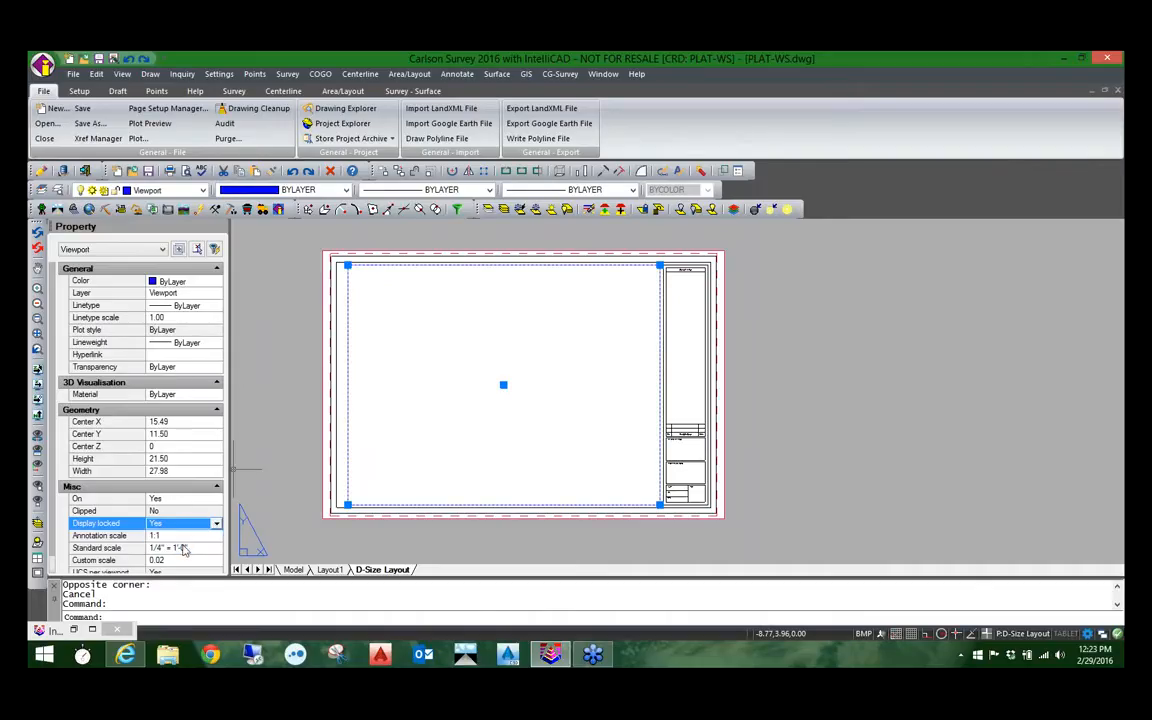
# Step: Zoom to the plat's extents inside the viewport, position the plat within its frame, and return to paper space
pyautogui.doubleClick(444, 412)
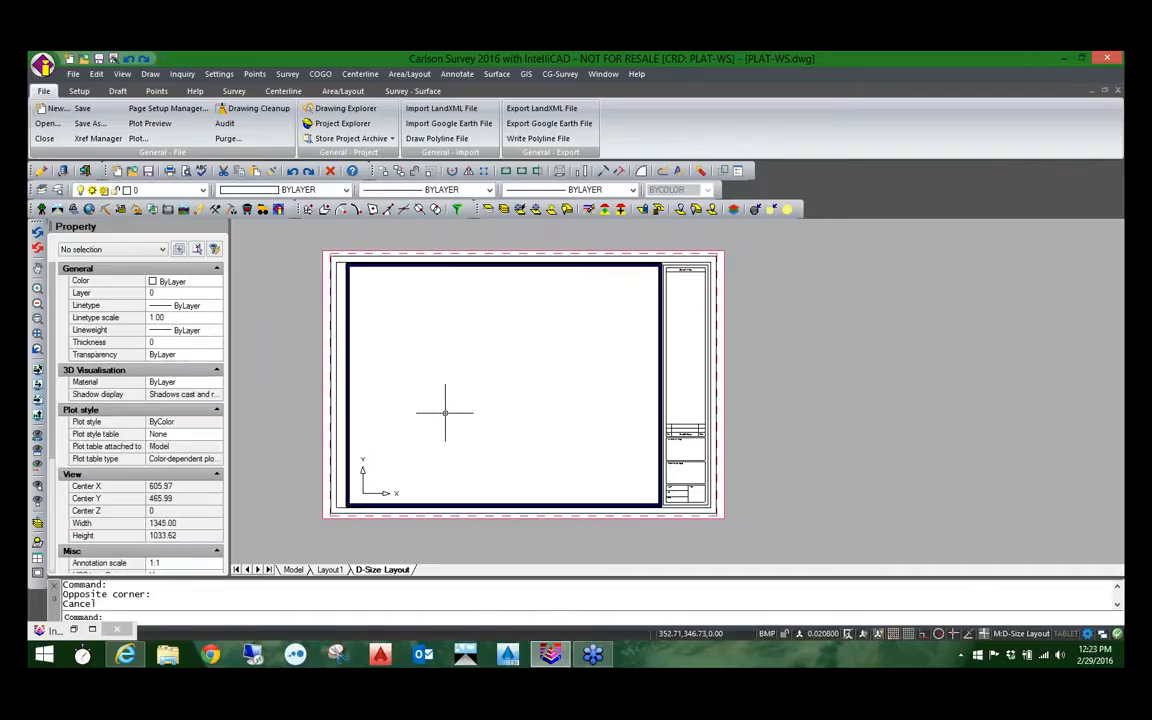
pyautogui.middleClick(445, 410)
pyautogui.middleClick(445, 410)
pyautogui.scroll(-3, 445, 410)
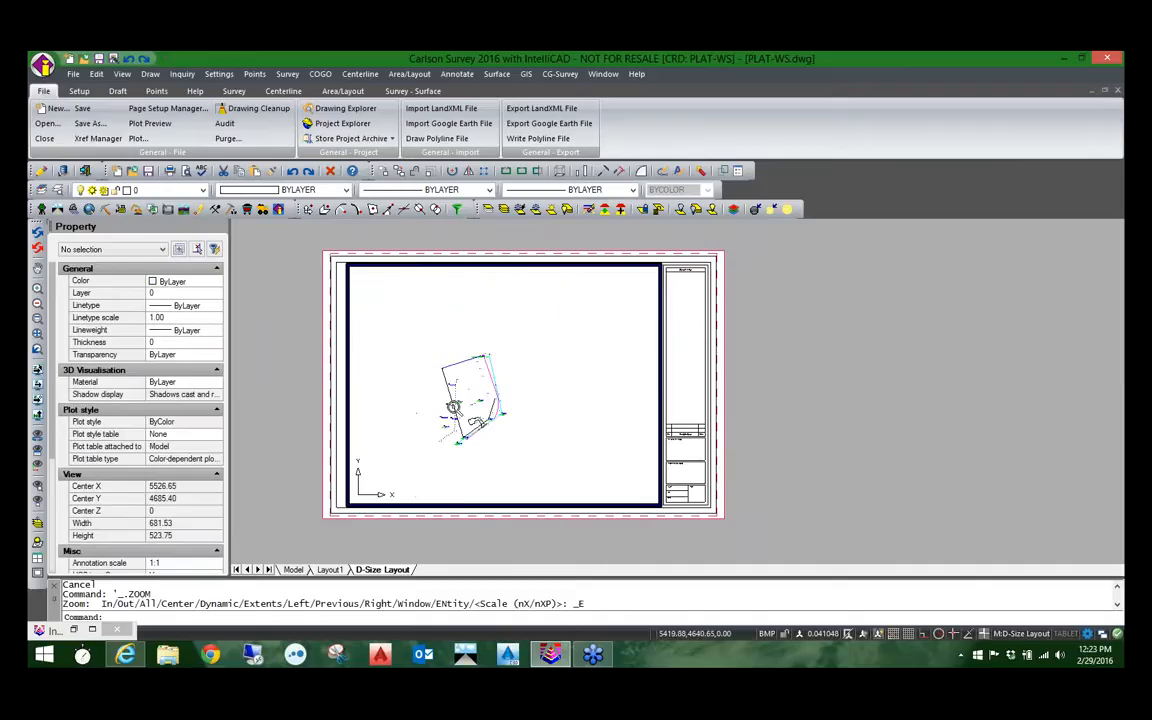
pyautogui.scroll(3, 445, 410)
pyautogui.moveTo(470, 404); pyautogui.dragTo(458, 400, button='middle')
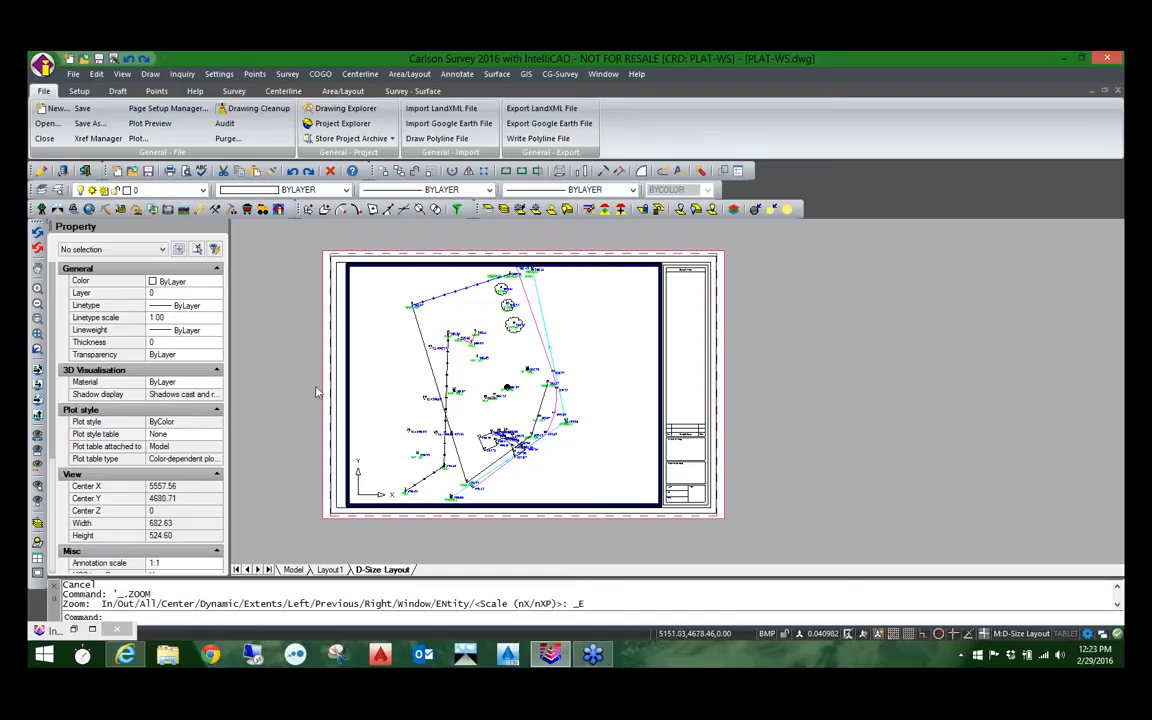
pyautogui.doubleClick(300, 390)
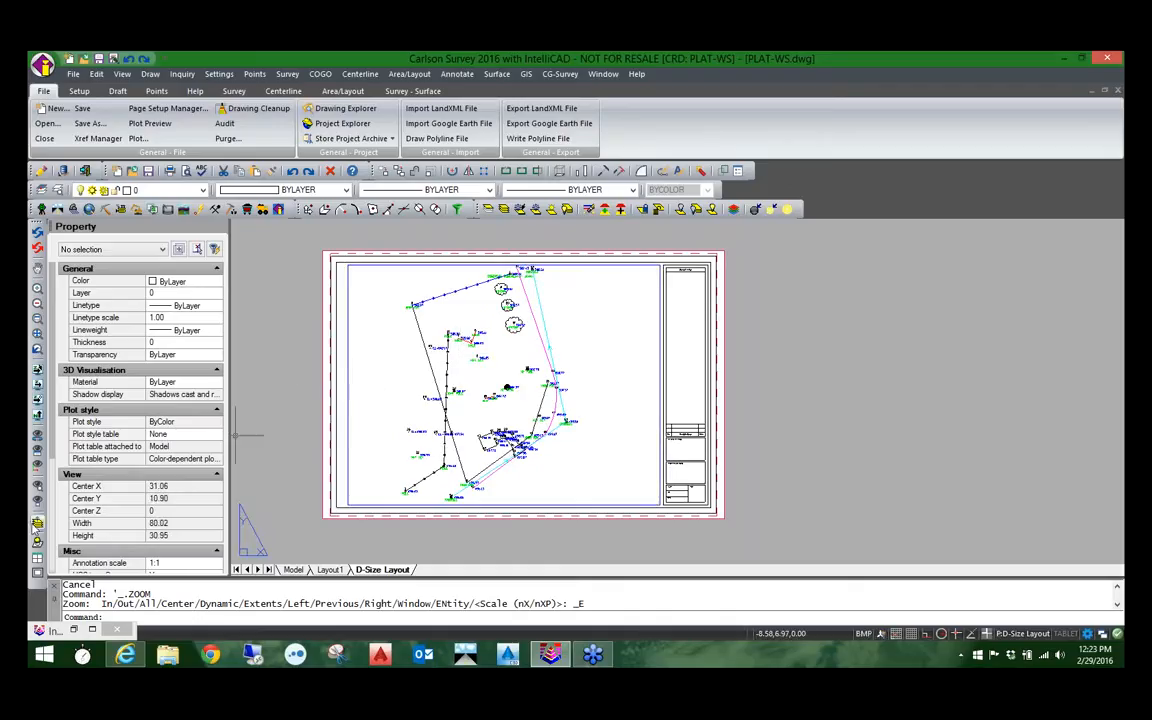
pyautogui.scroll(-3, 112, 452)
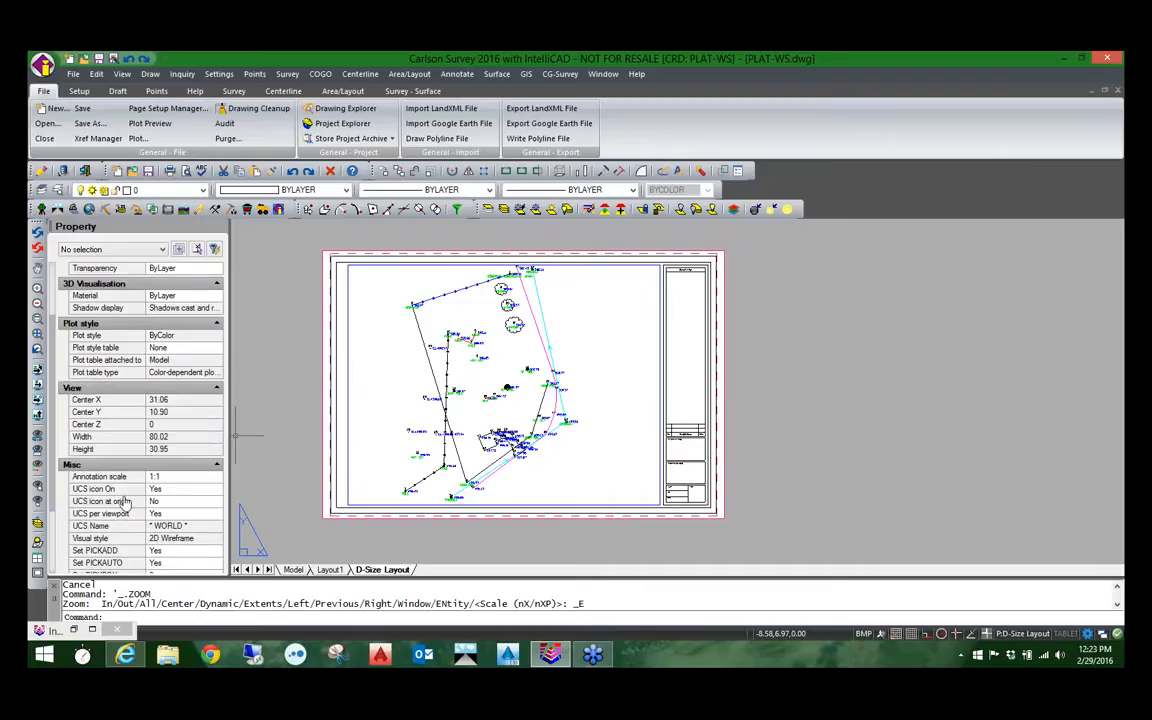
# Step: Set Display locked to Yes for the D-Size Layout viewport
pyautogui.click(346, 419)
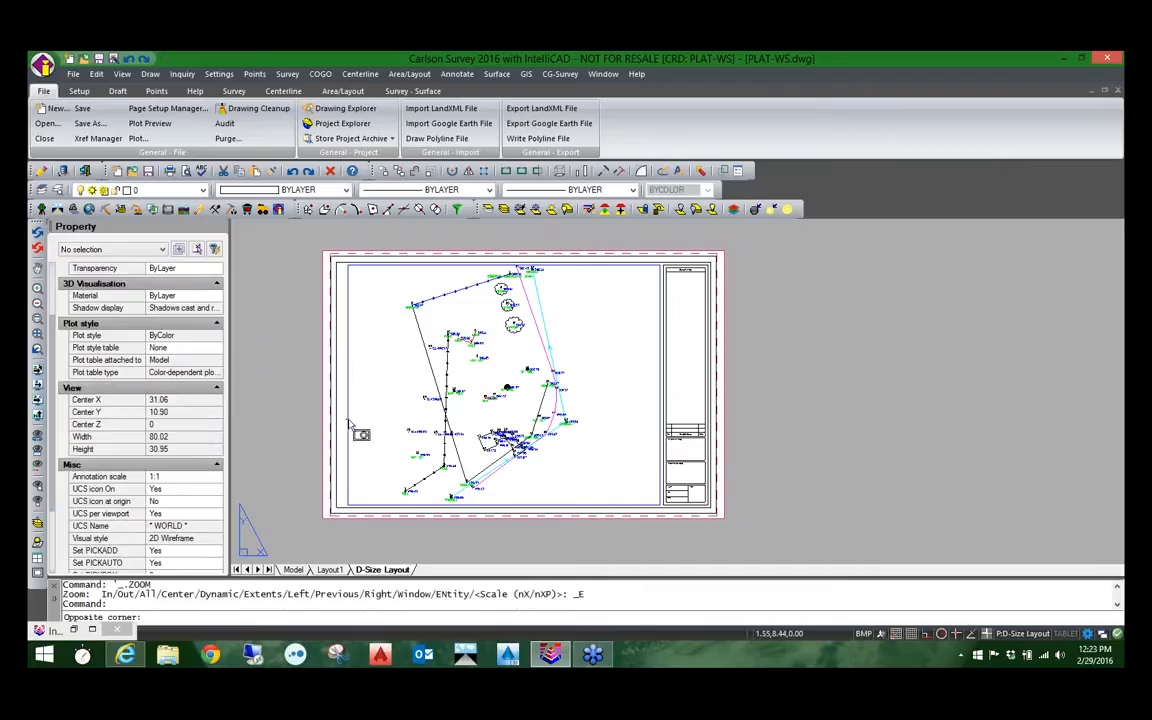
pyautogui.click(312, 410)
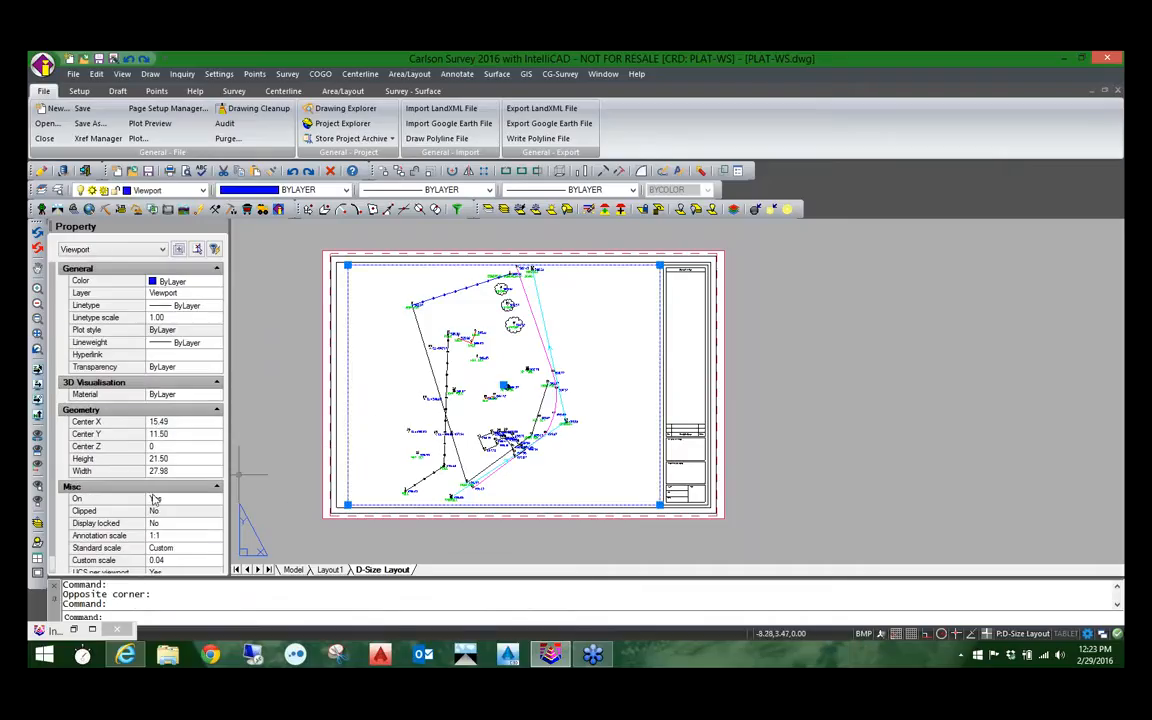
pyautogui.click(180, 523)
pyautogui.click(216, 527)
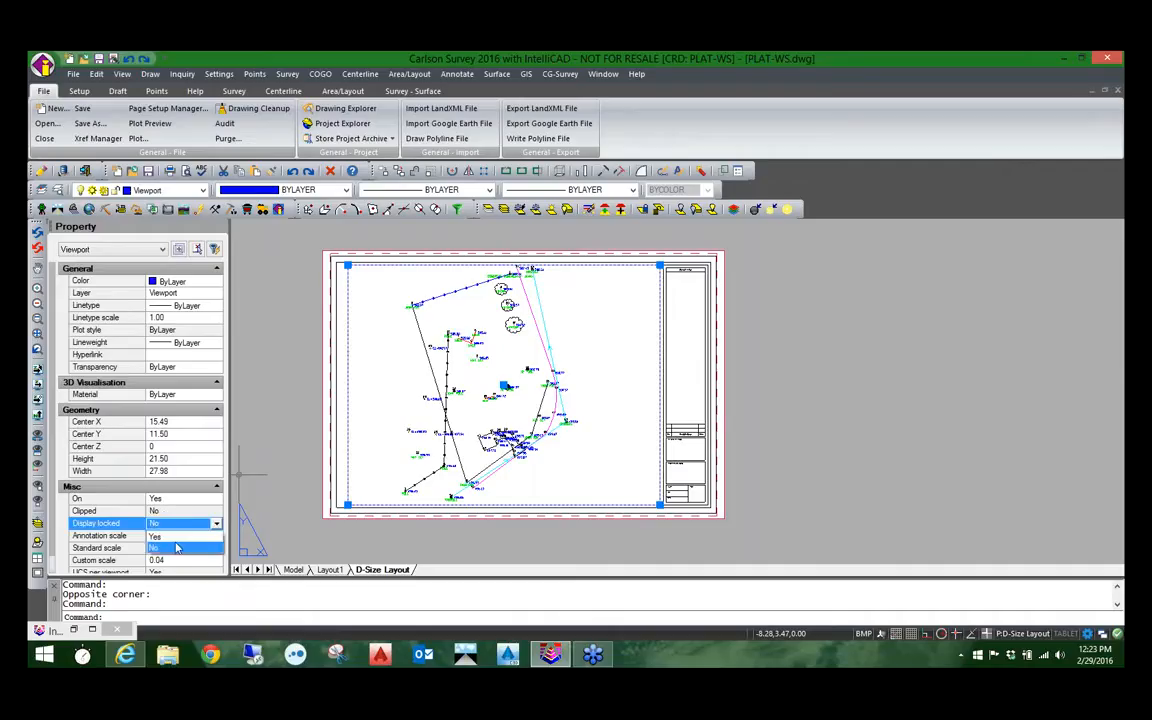
pyautogui.click(160, 477)
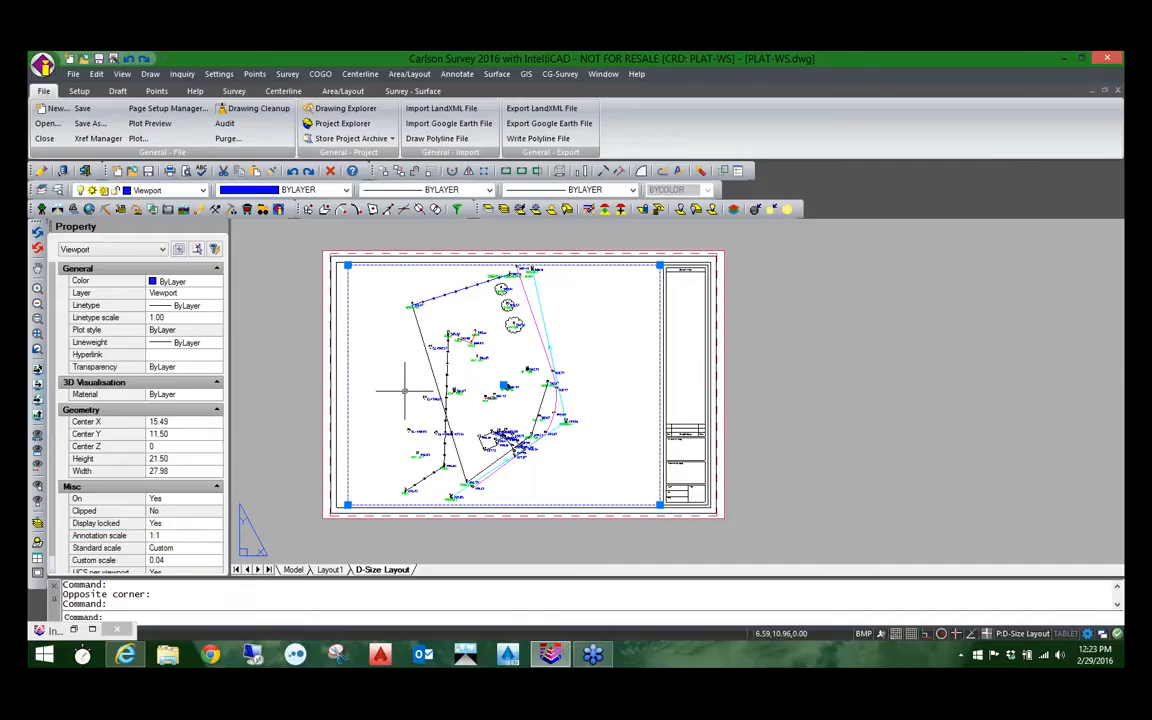
# Step: Activate the locked D-Size Layout viewport, test zooming in and out within it, and return to paper space
pyautogui.doubleClick(405, 390)
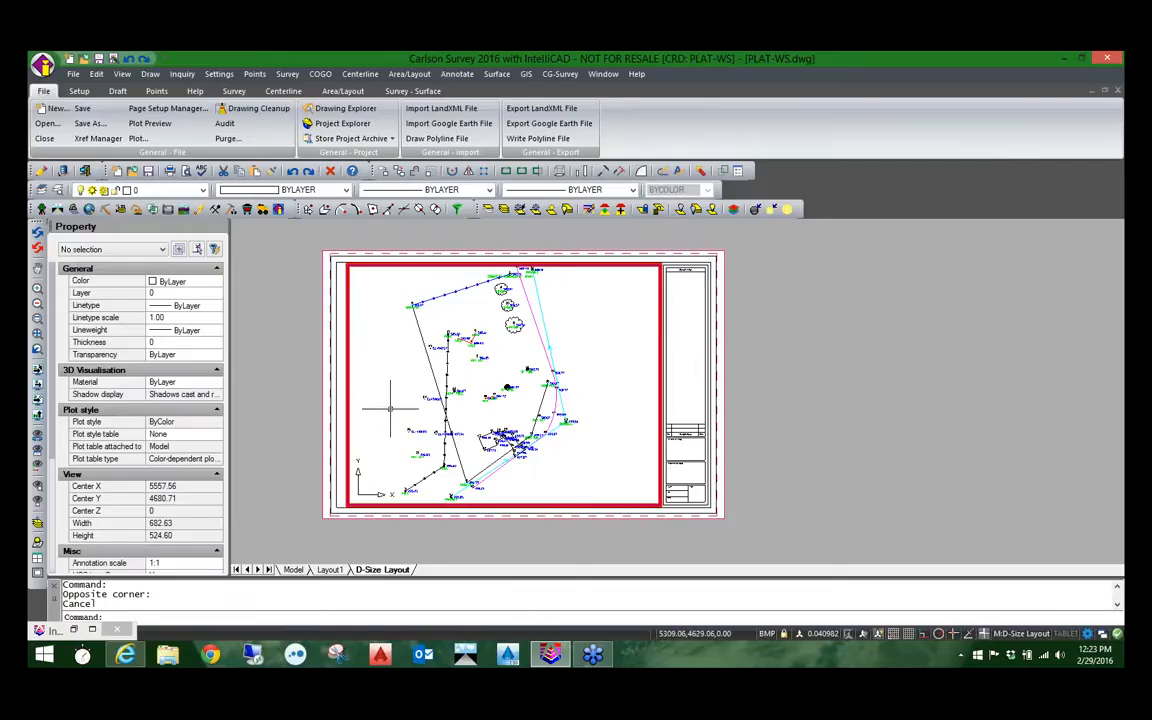
pyautogui.scroll(4, 455, 390)
pyautogui.scroll(-8, 455, 390)
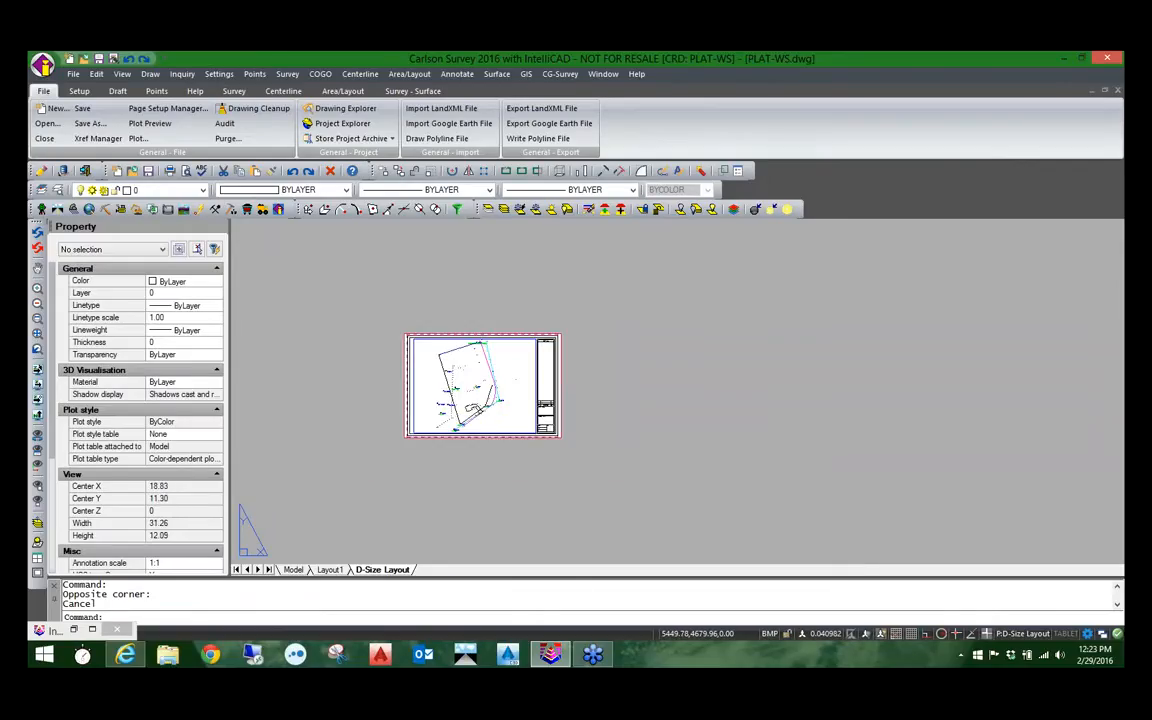
pyautogui.scroll(4, 452, 384)
pyautogui.scroll(-3, 452, 384)
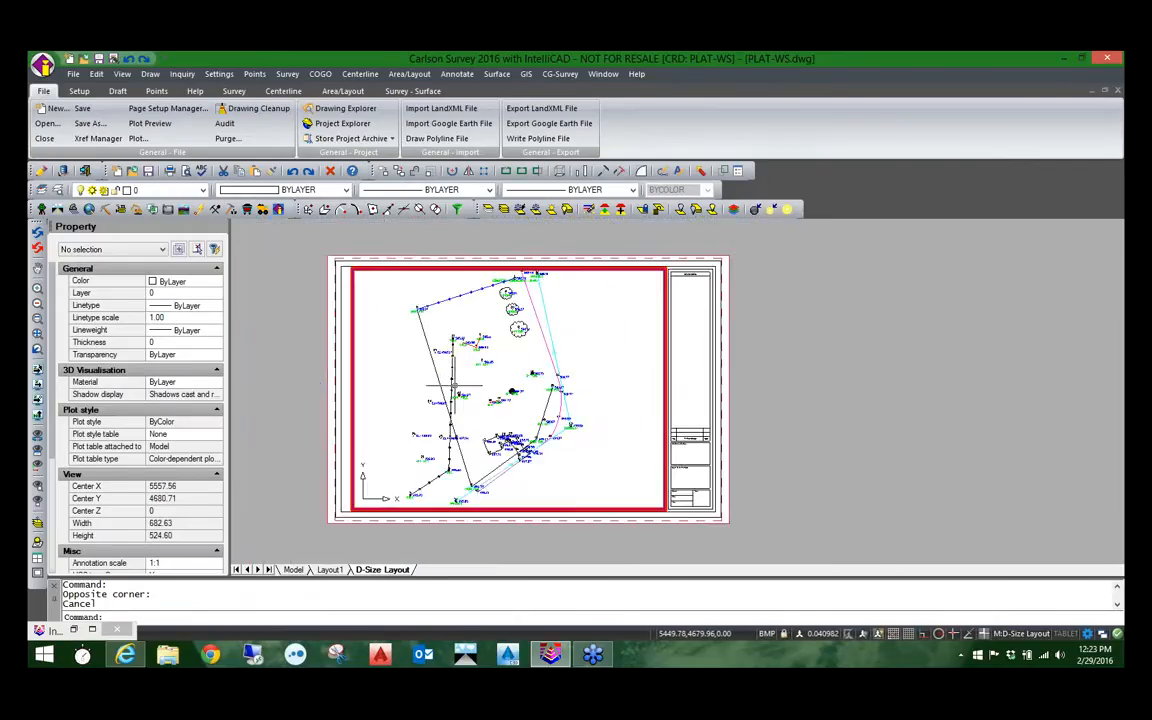
pyautogui.scroll(1, 452, 384)
pyautogui.doubleClick(455, 385)
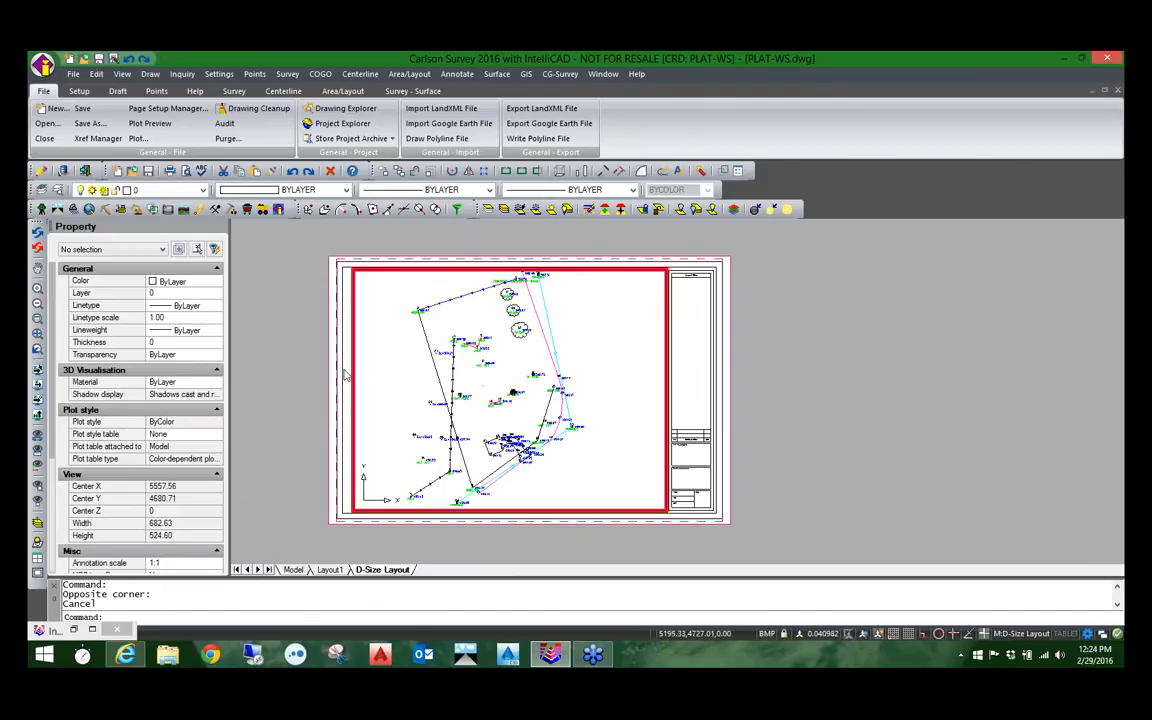
pyautogui.doubleClick(320, 340)
pyautogui.scroll(-2, 364, 410)
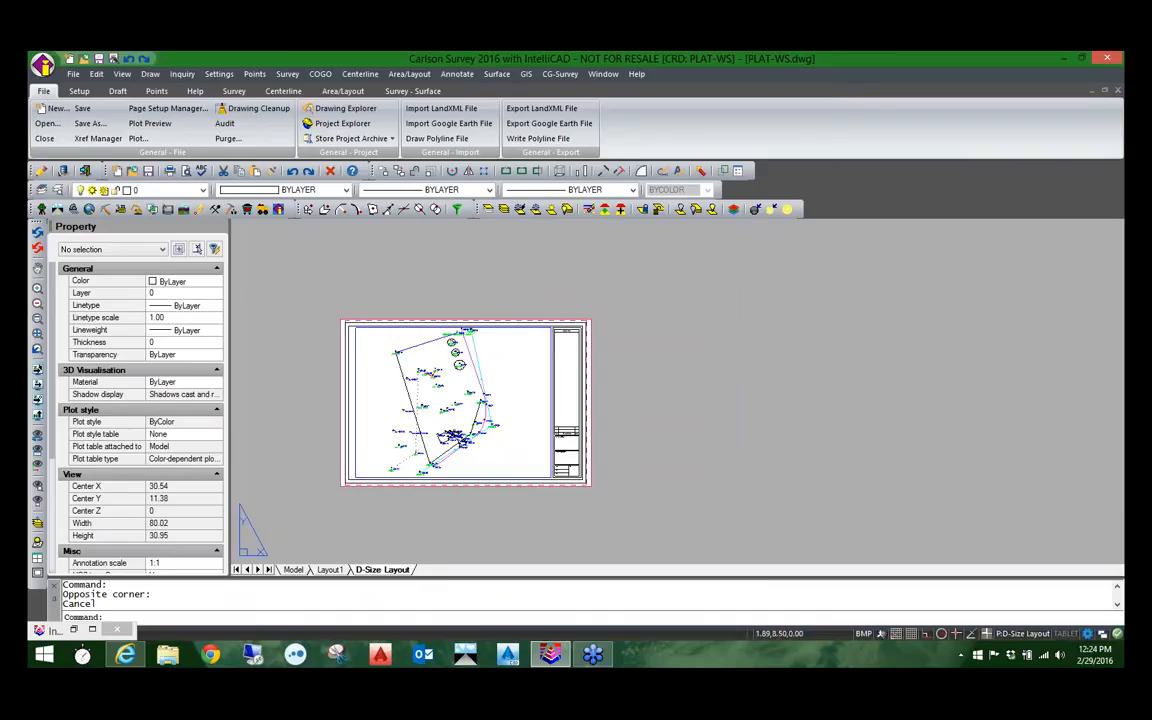
# Step: Select the D-Size Layout viewport and look through its available standard scales without choosing one
pyautogui.click(355, 420)
pyautogui.scroll(-1, 145, 523)
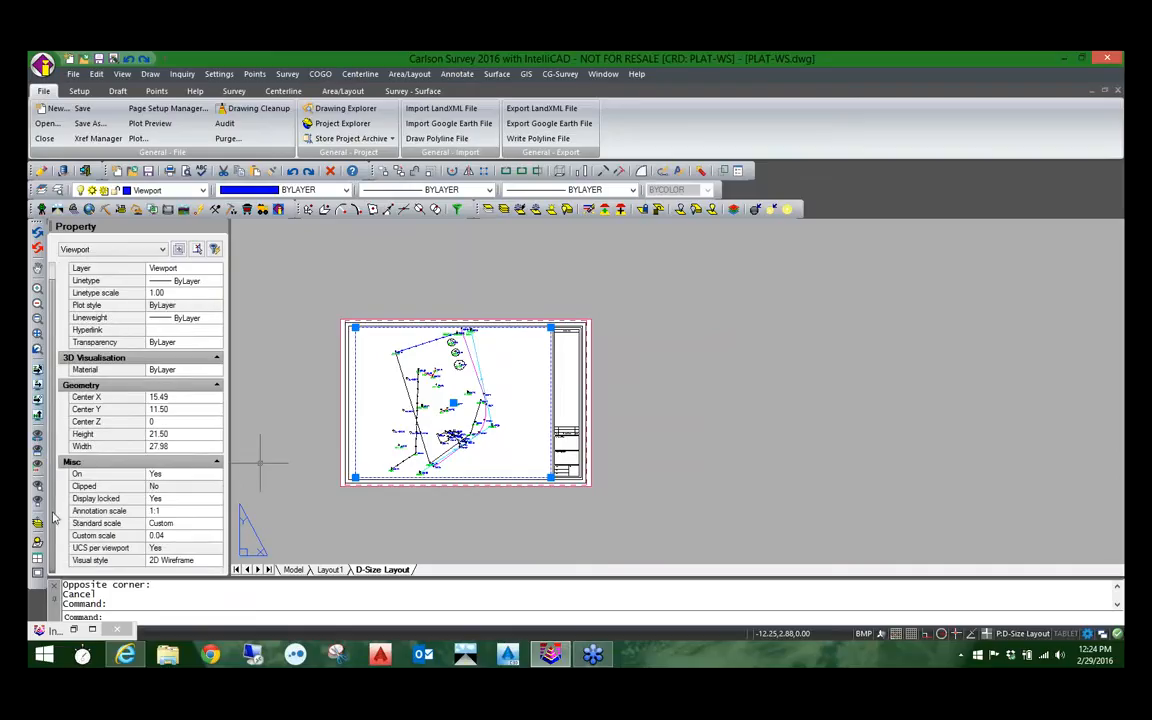
pyautogui.click(165, 528)
pyautogui.click(216, 523)
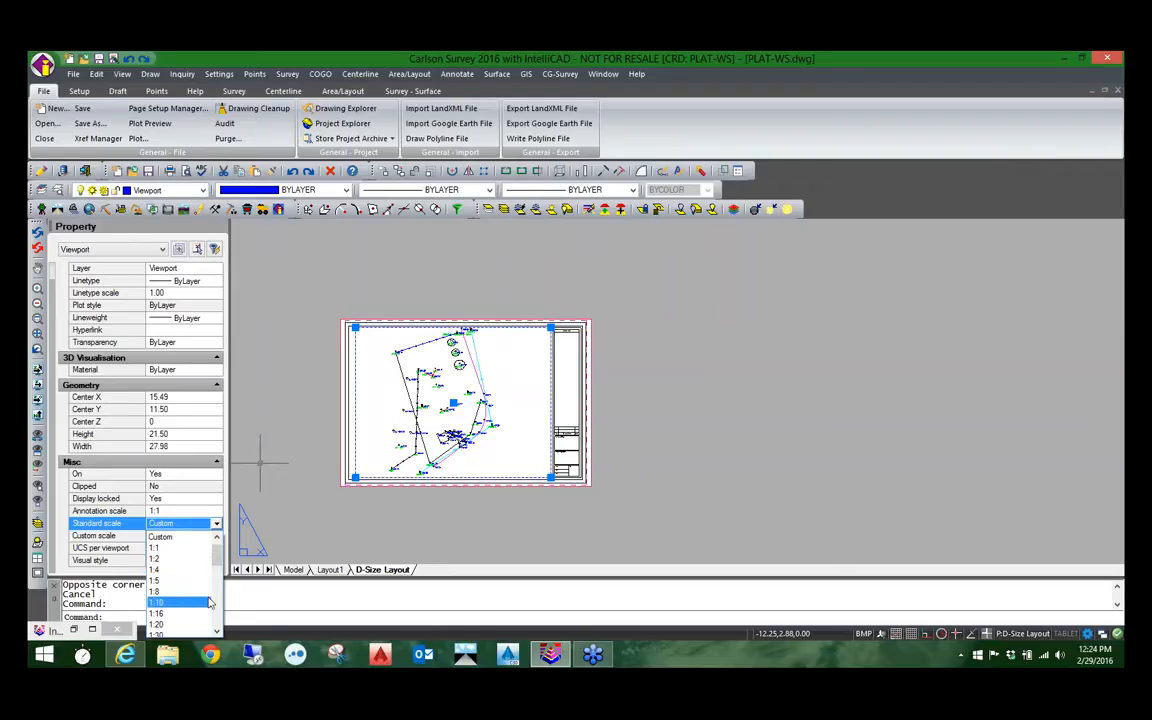
pyautogui.moveTo(216, 560); pyautogui.dragTo(94, 531)
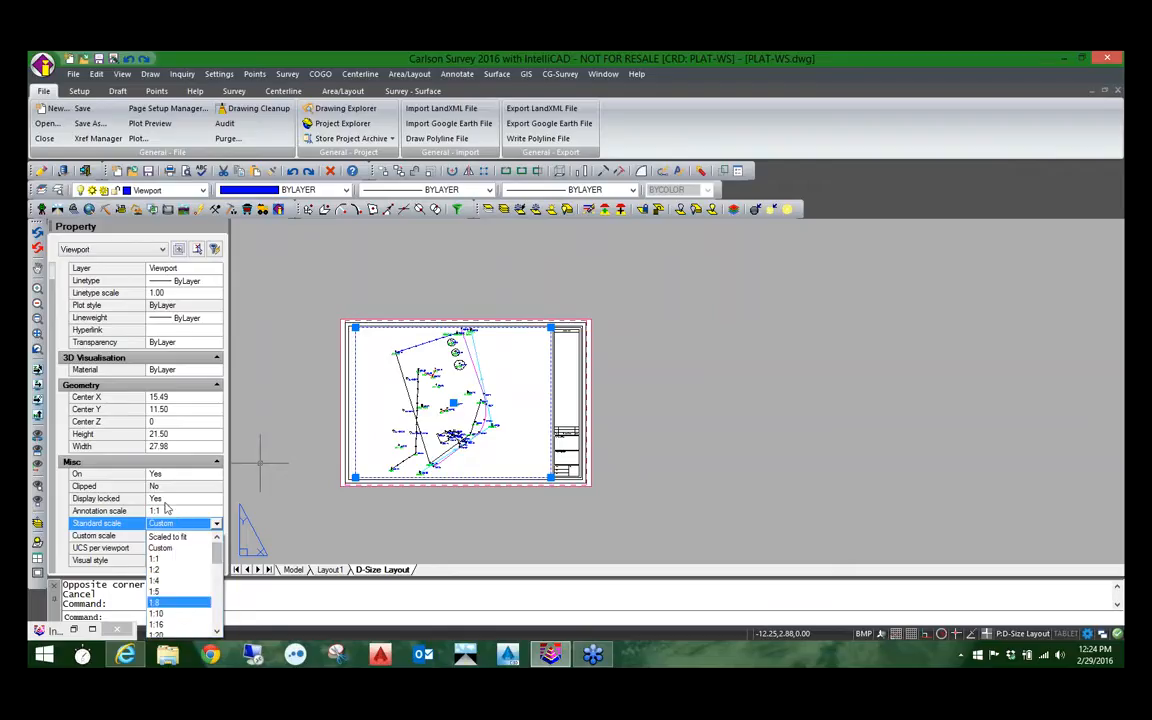
pyautogui.click(93, 537)
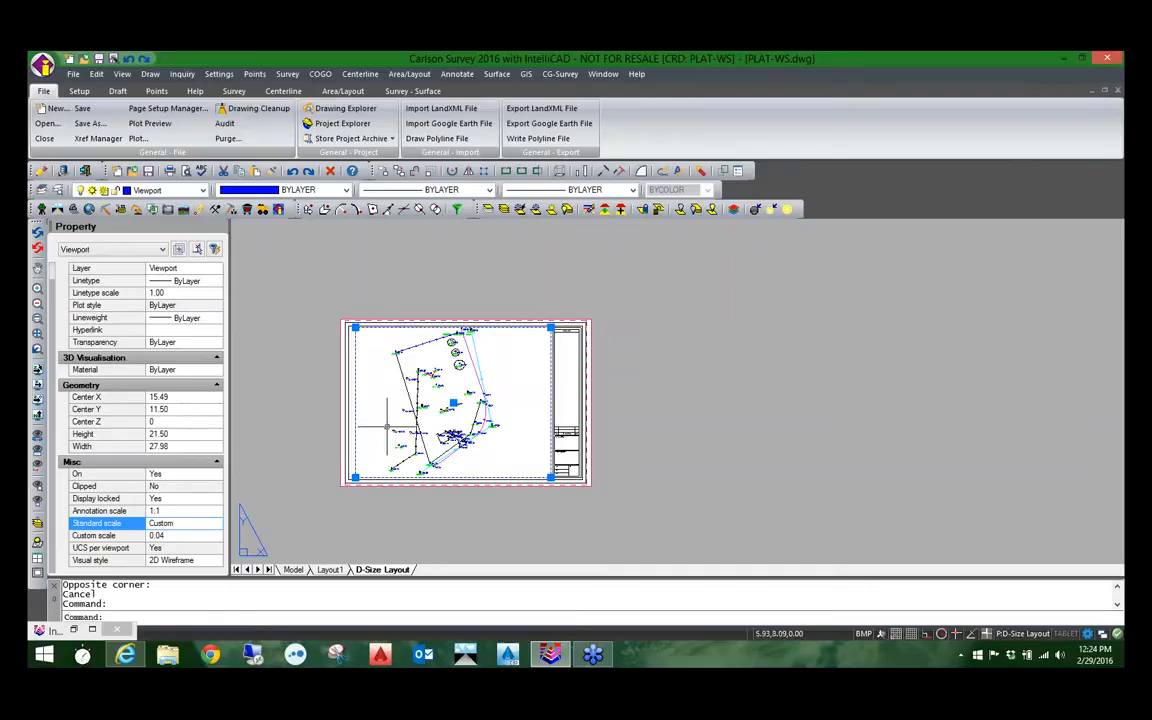
# Step: Look through the viewport's available annotation scales without choosing one, and clear the selection
pyautogui.click(179, 512)
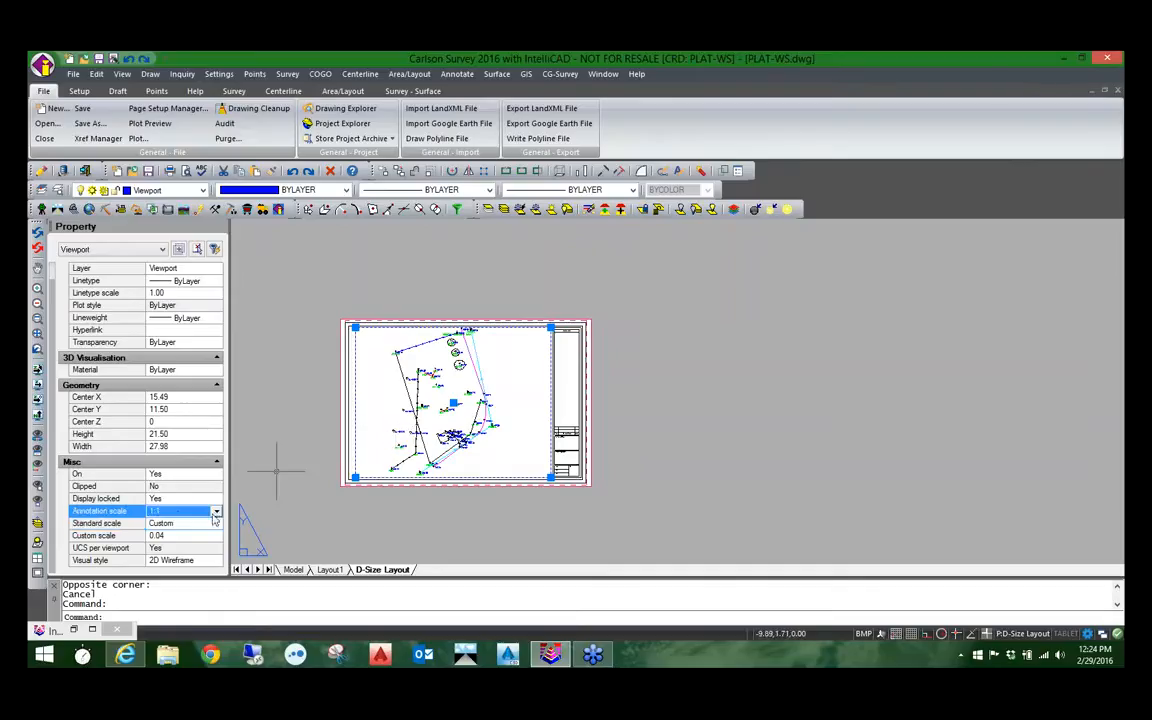
pyautogui.click(218, 512)
pyautogui.moveTo(218, 537); pyautogui.dragTo(219, 561)
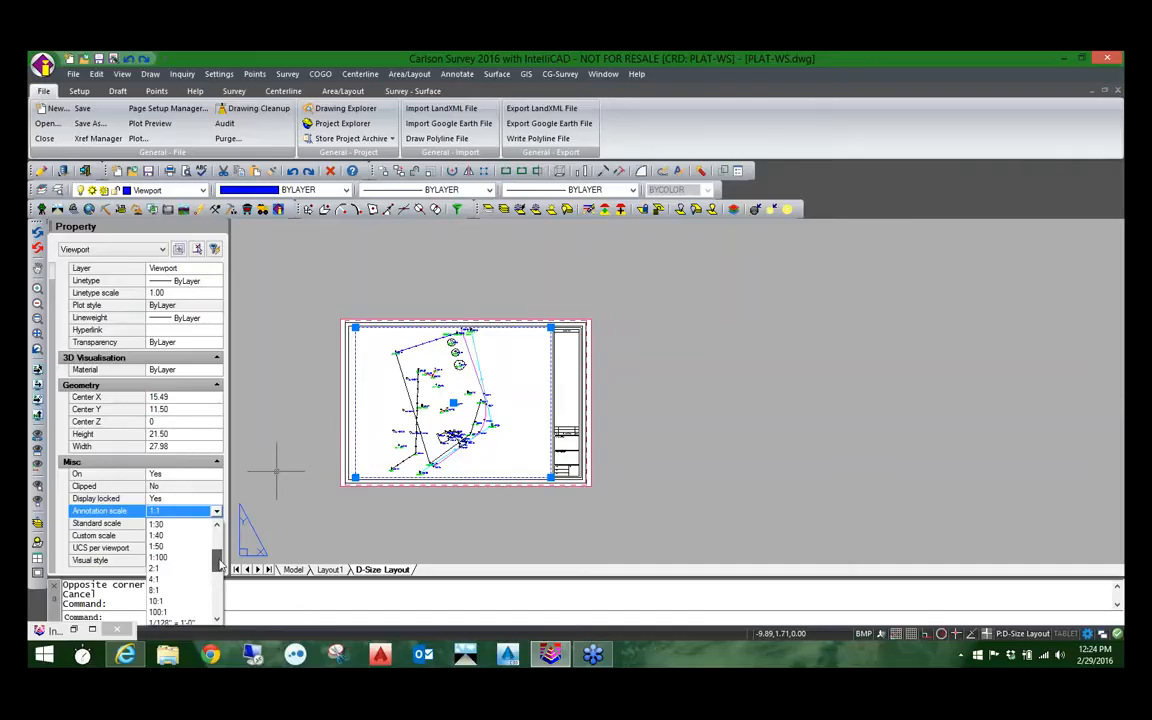
pyautogui.moveTo(222, 565); pyautogui.dragTo(222, 558)
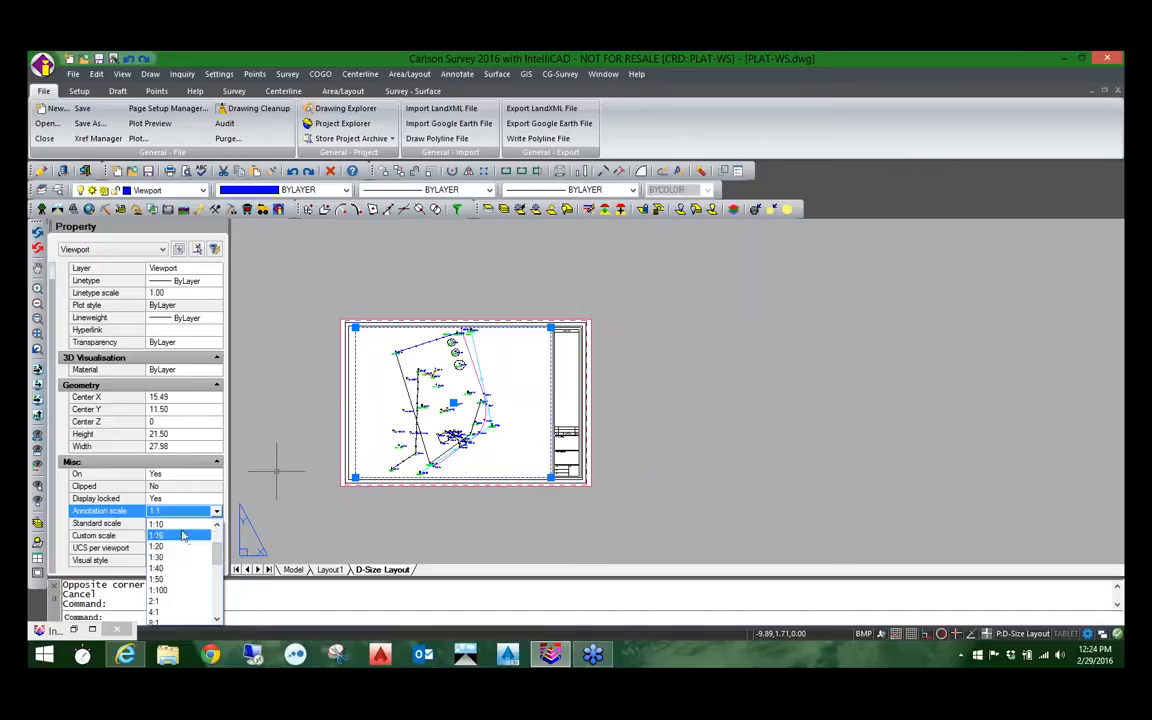
pyautogui.click(83, 510)
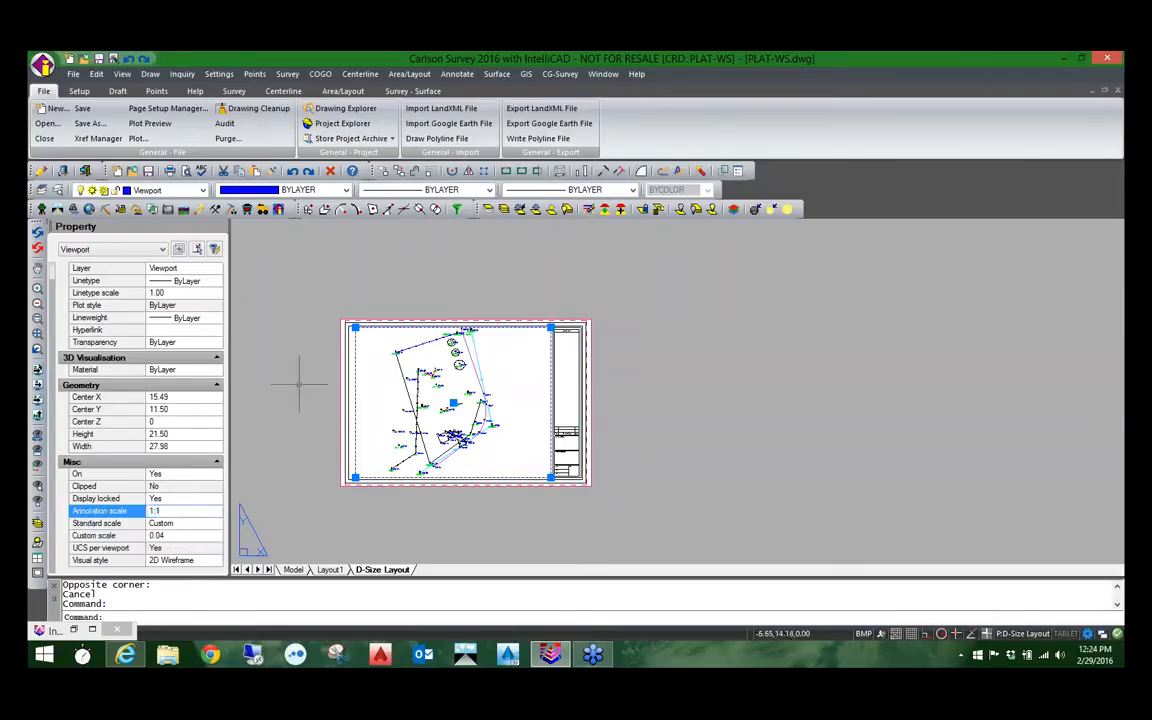
pyautogui.press('Escape')
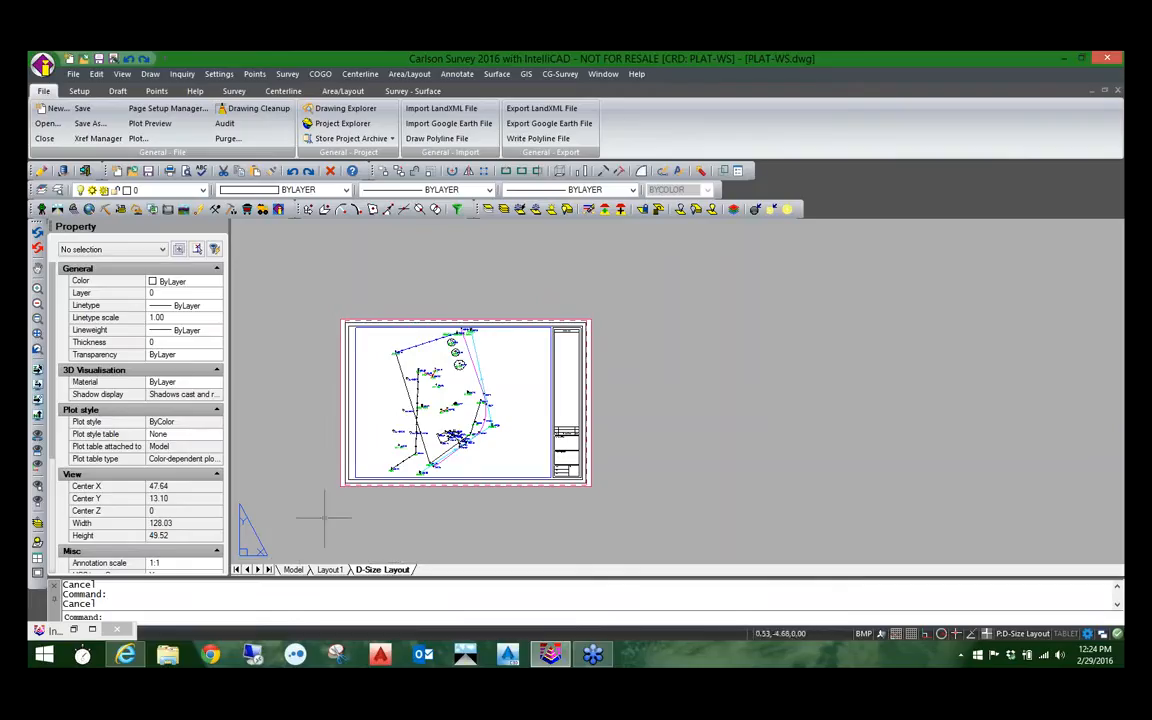
# Step: Copy the D-Size Layout as a new layout named SHEET 2 OF 2
pyautogui.rightClick(396, 572)
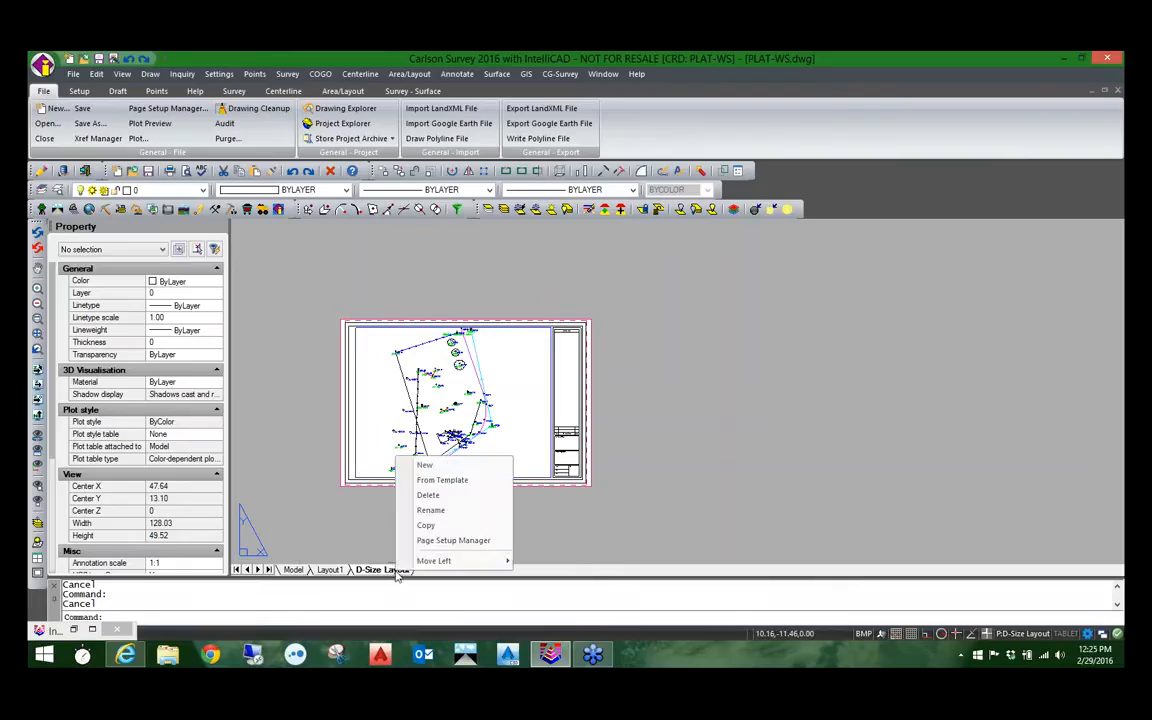
pyautogui.click(430, 526)
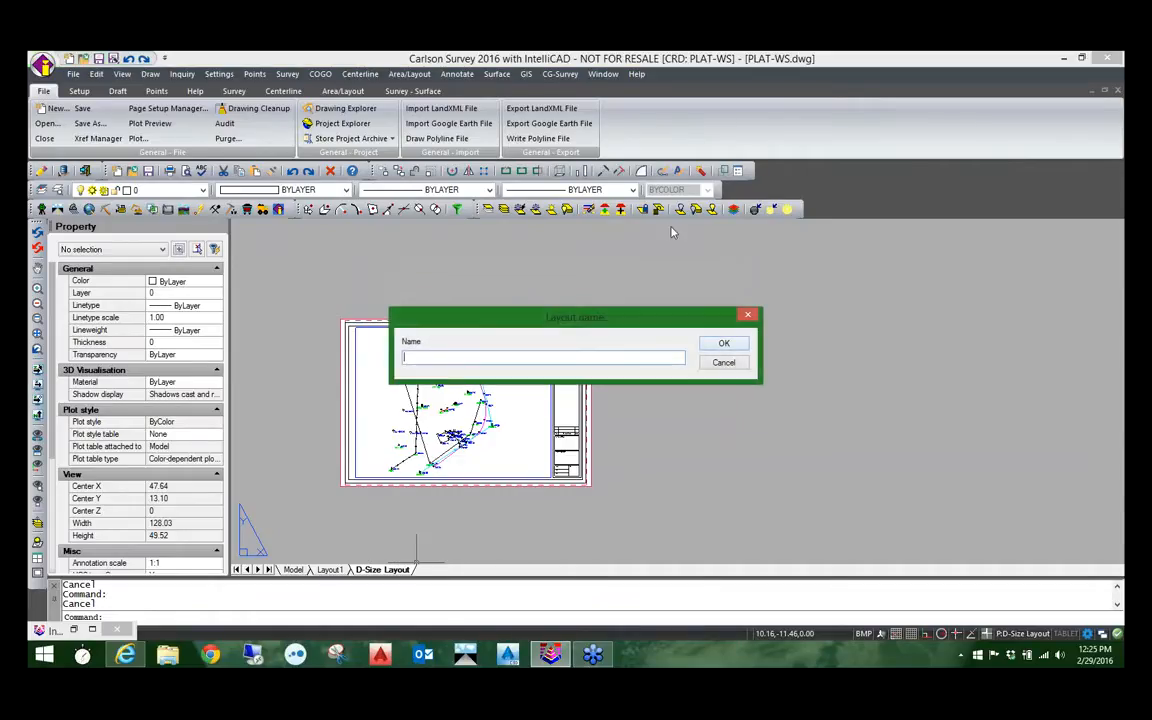
pyautogui.write('shee')
pyautogui.press('BackSpace')
pyautogui.press('BackSpace')
pyautogui.press('BackSpace')
pyautogui.press('BackSpace')
pyautogui.write('SHEET 2 OF 2')
pyautogui.click(724, 344)
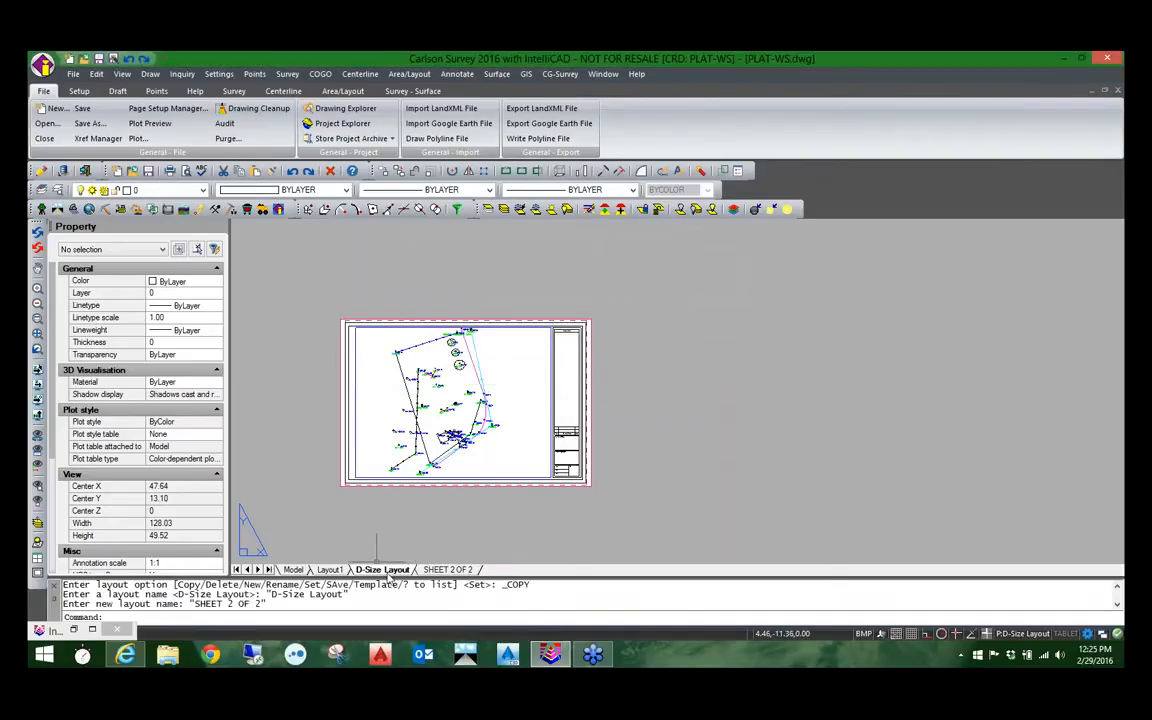
# Step: View the SHEET 2 OF 2 layout, return to the D-Size Layout, and examine the Sheet box in its title block
pyautogui.click(445, 570)
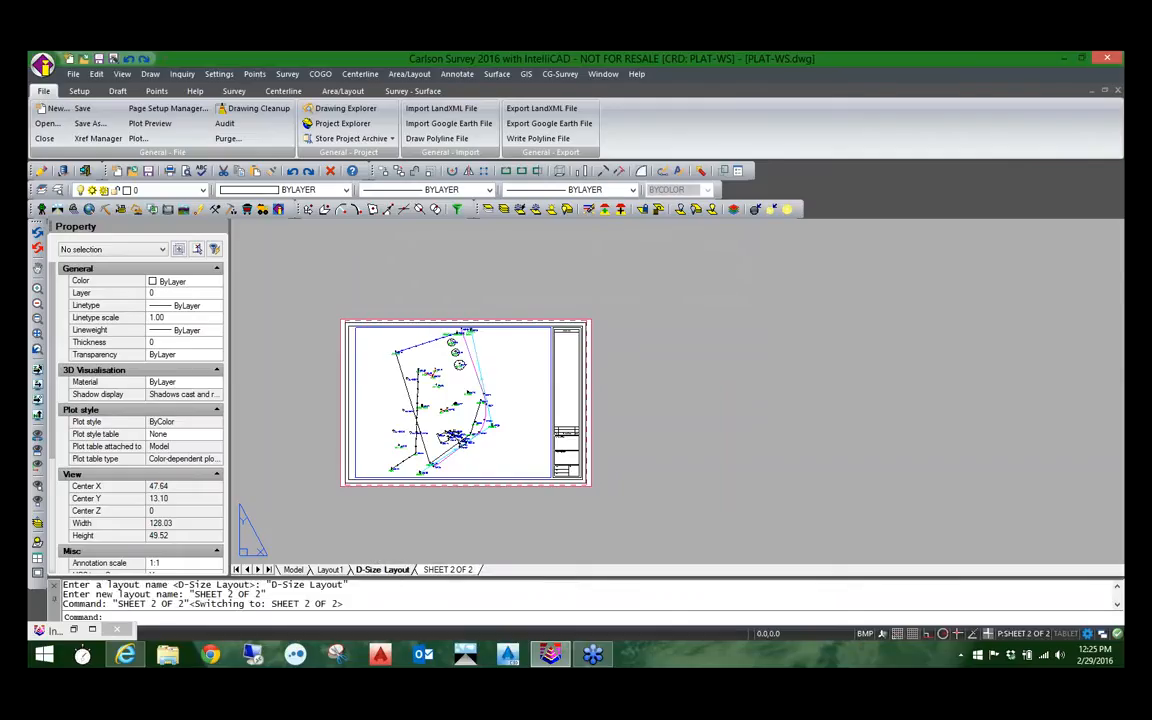
pyautogui.doubleClick(382, 569)
pyautogui.click(727, 363)
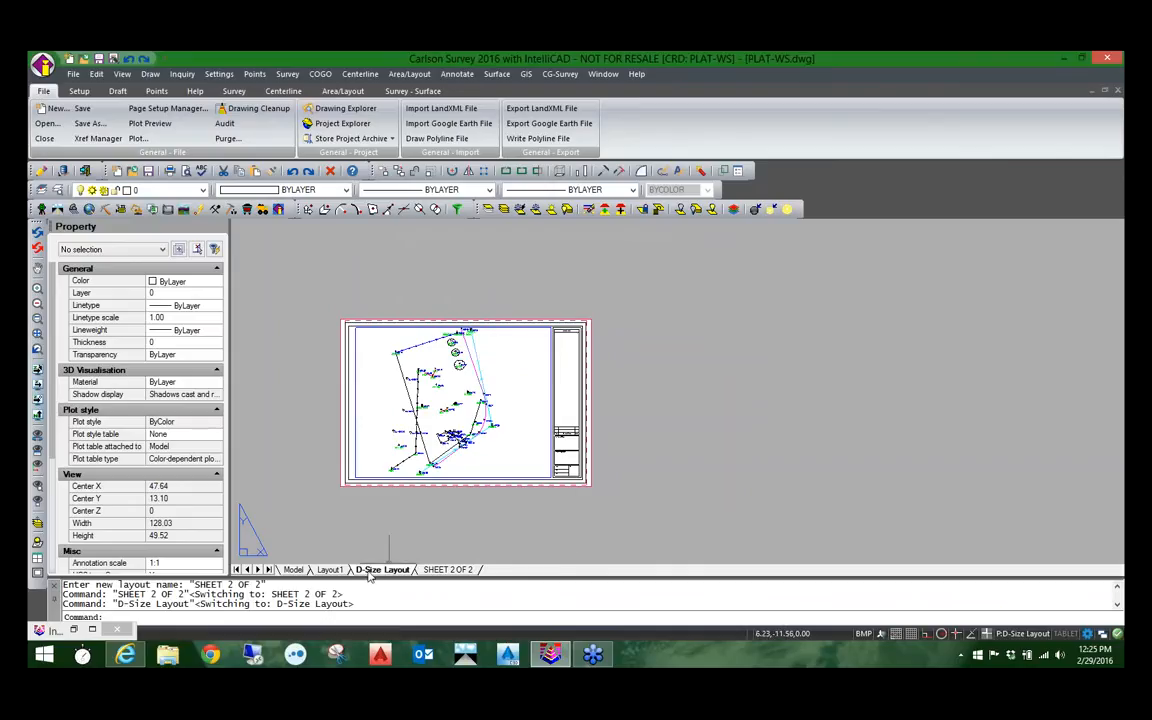
pyautogui.scroll(8, 563, 516)
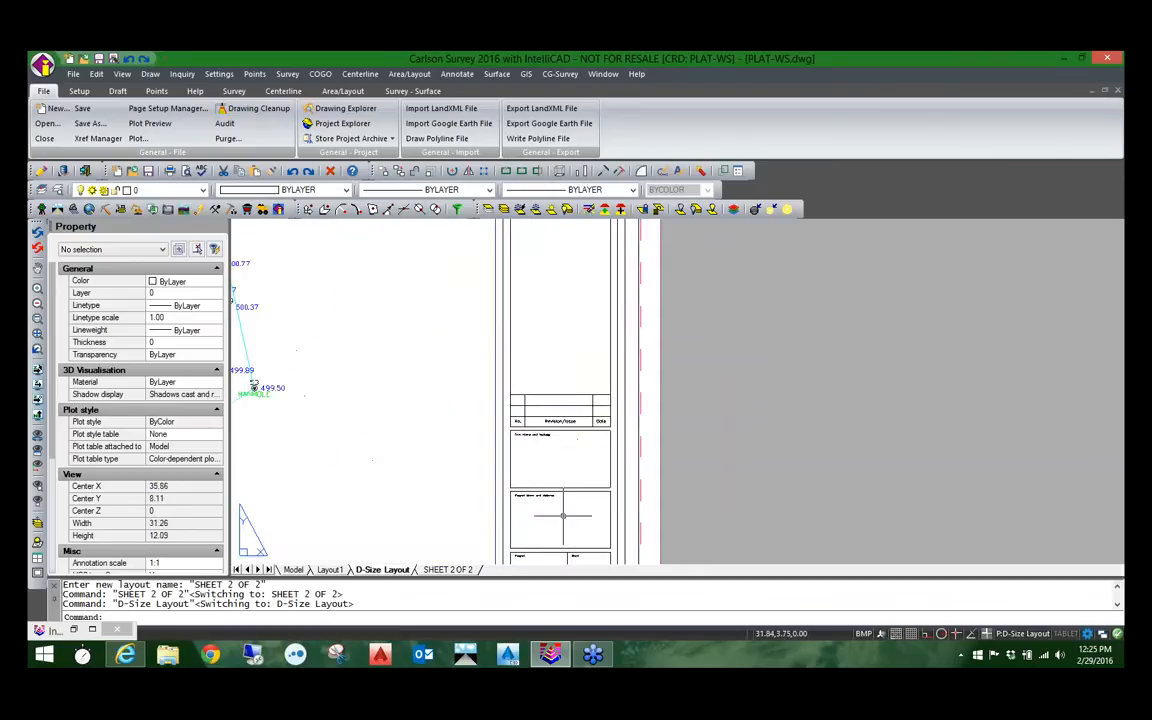
pyautogui.moveTo(558, 525); pyautogui.dragTo(575, 410, button='middle')
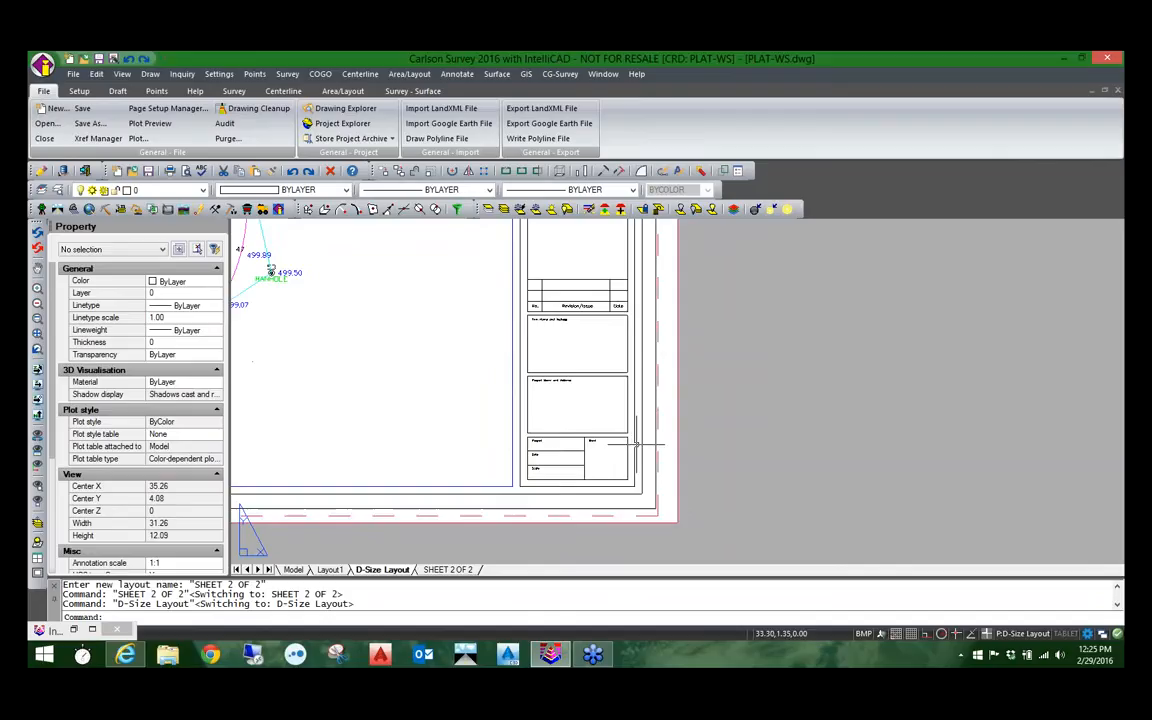
pyautogui.scroll(5, 611, 443)
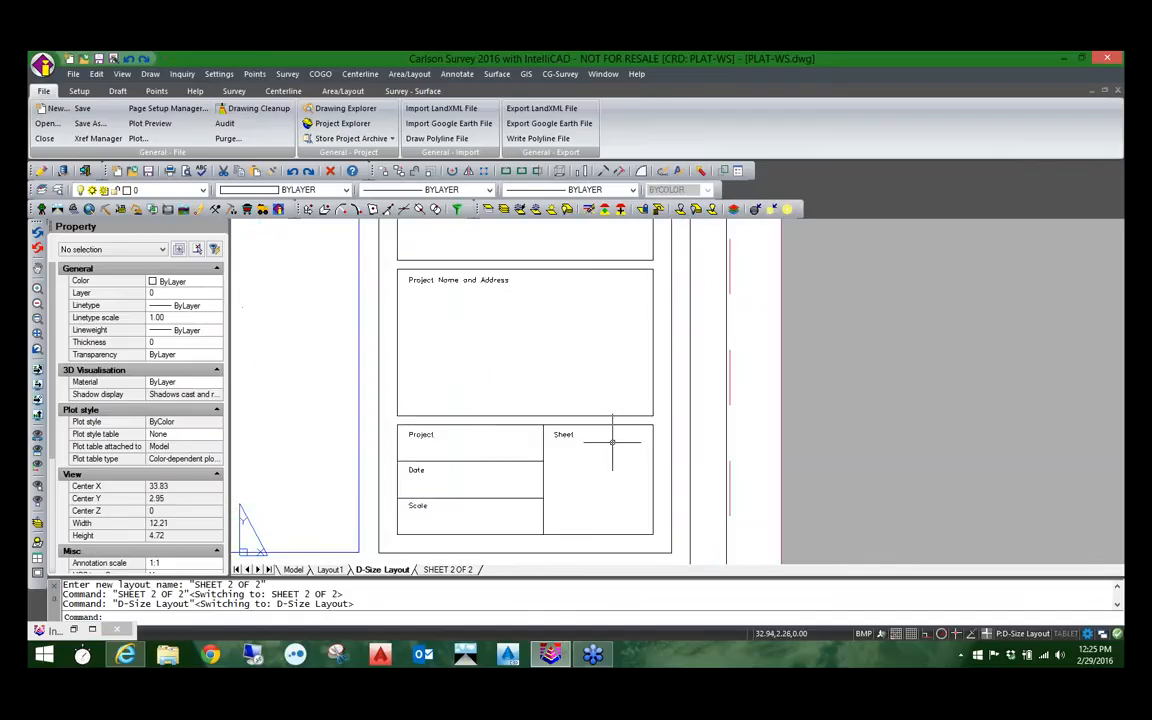
pyautogui.scroll(-7, 430, 415)
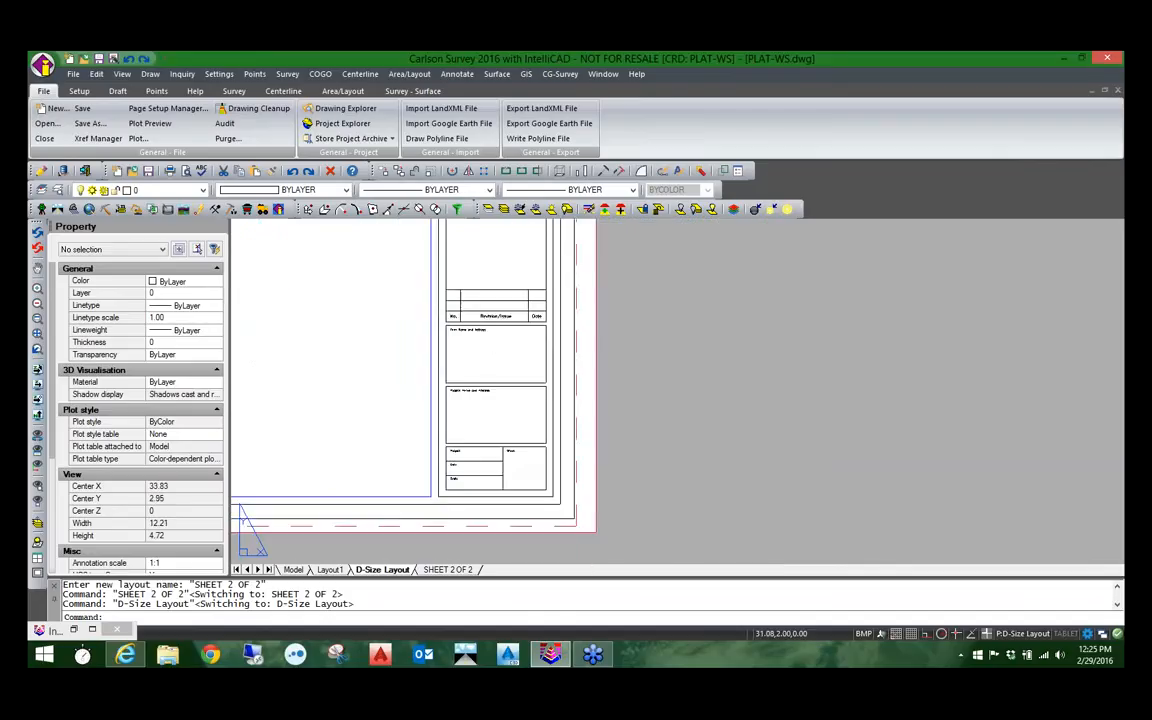
pyautogui.scroll(-2, 367, 431)
pyautogui.moveTo(367, 431); pyautogui.dragTo(500, 475, button='middle')
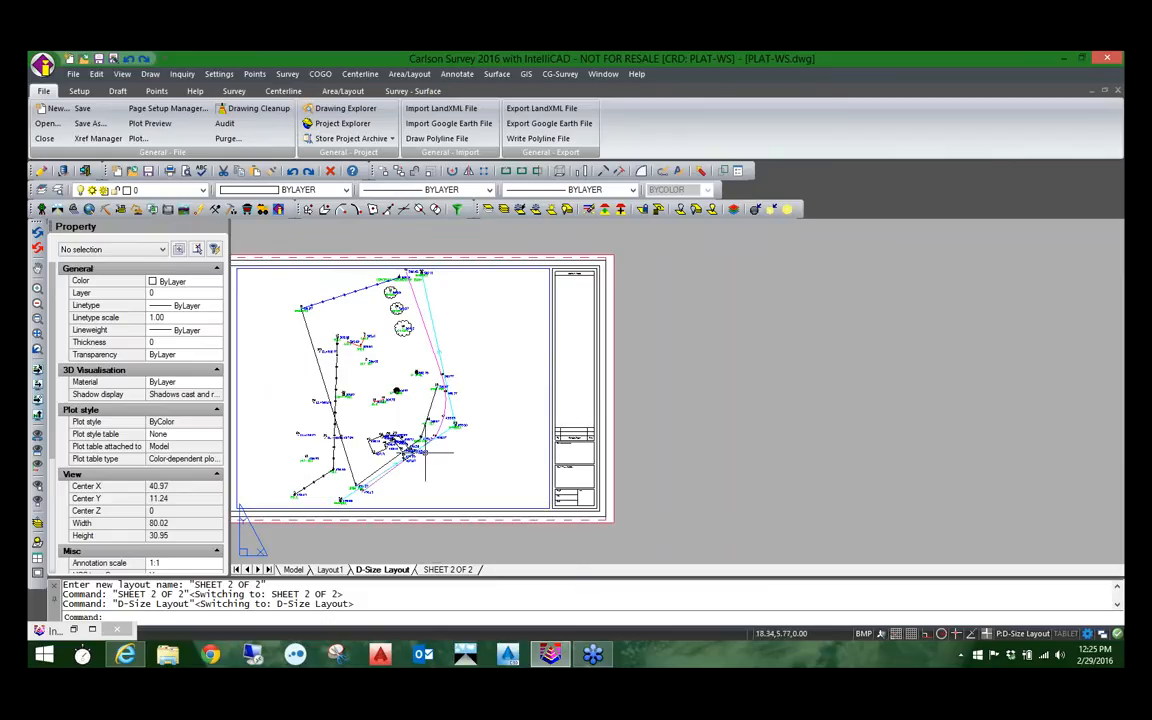
pyautogui.moveTo(412, 429); pyautogui.dragTo(471, 417, button='middle')
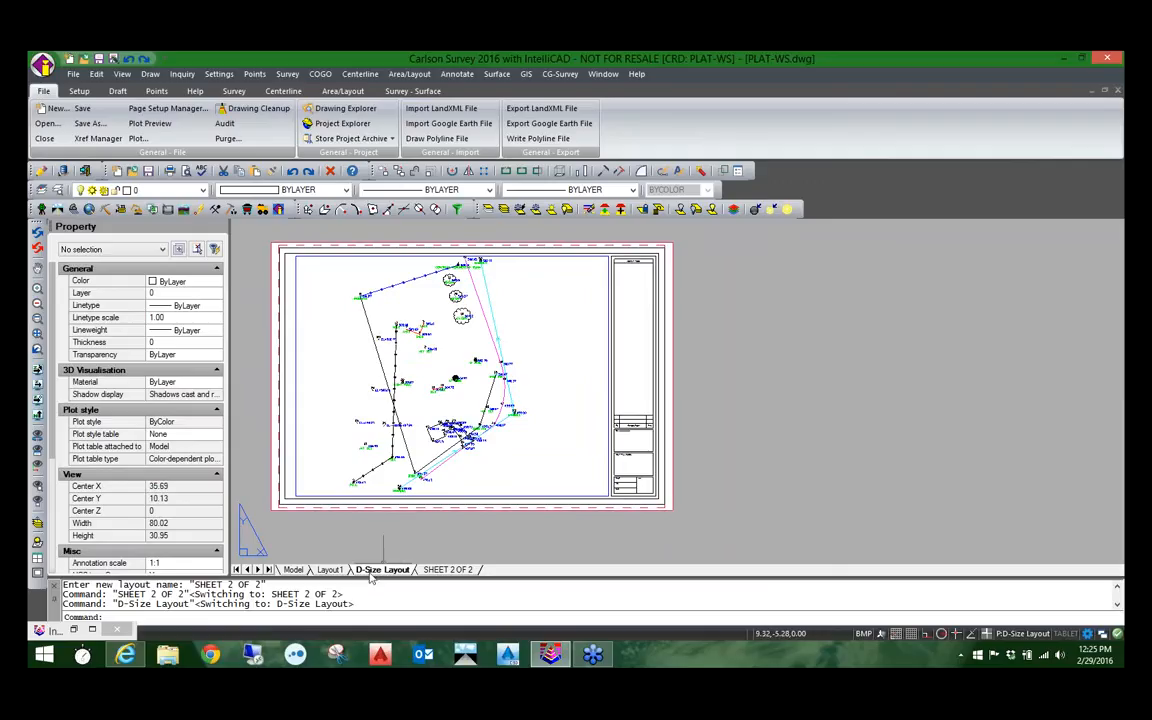
# Step: Check the file types accepted for adding a layout from a template, and cancel without choosing a file
pyautogui.rightClick(332, 573)
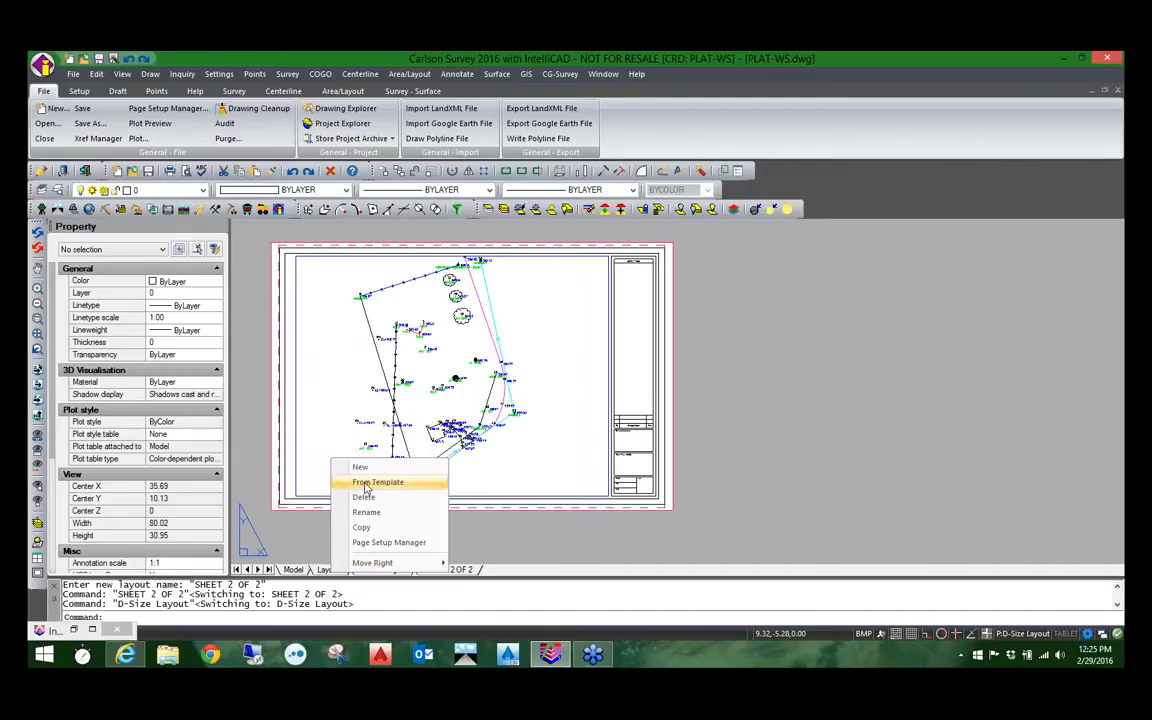
pyautogui.click(365, 483)
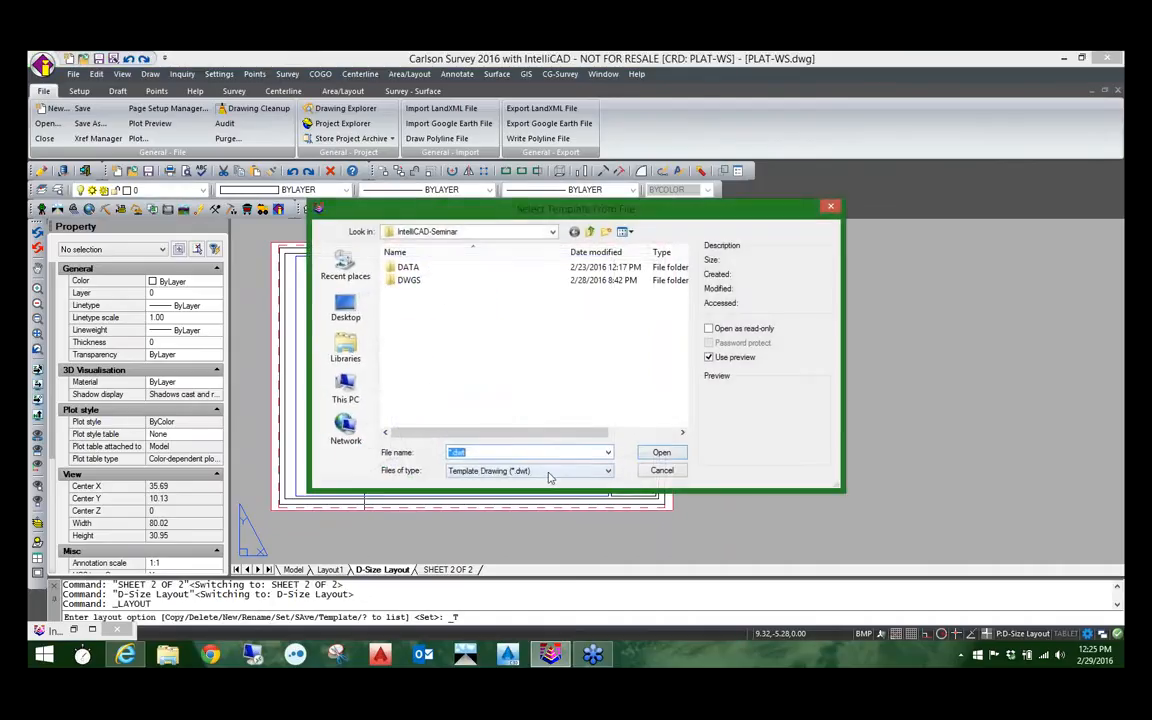
pyautogui.click(548, 471)
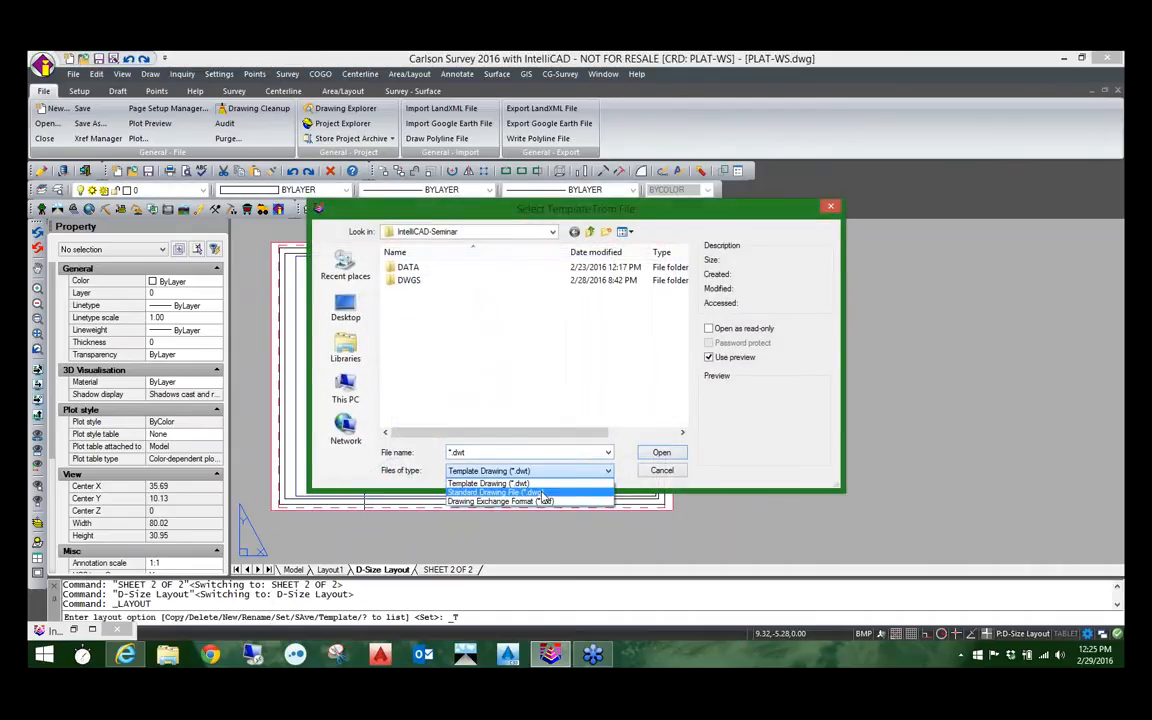
pyautogui.click(717, 483)
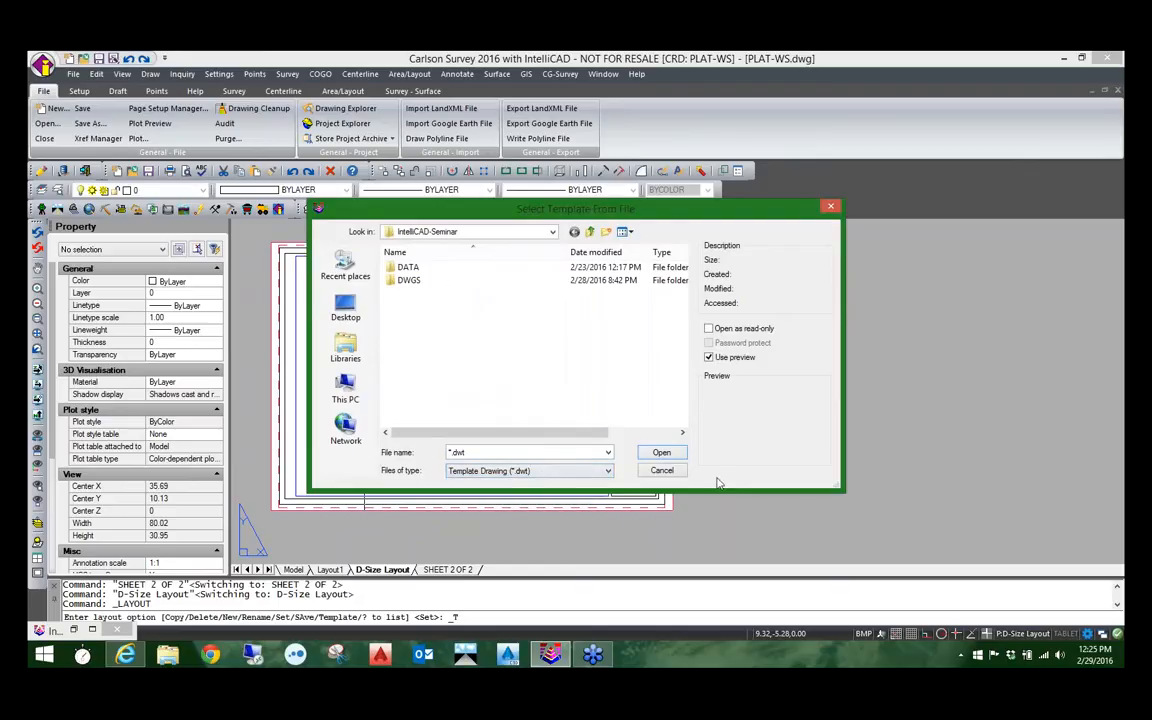
pyautogui.click(661, 471)
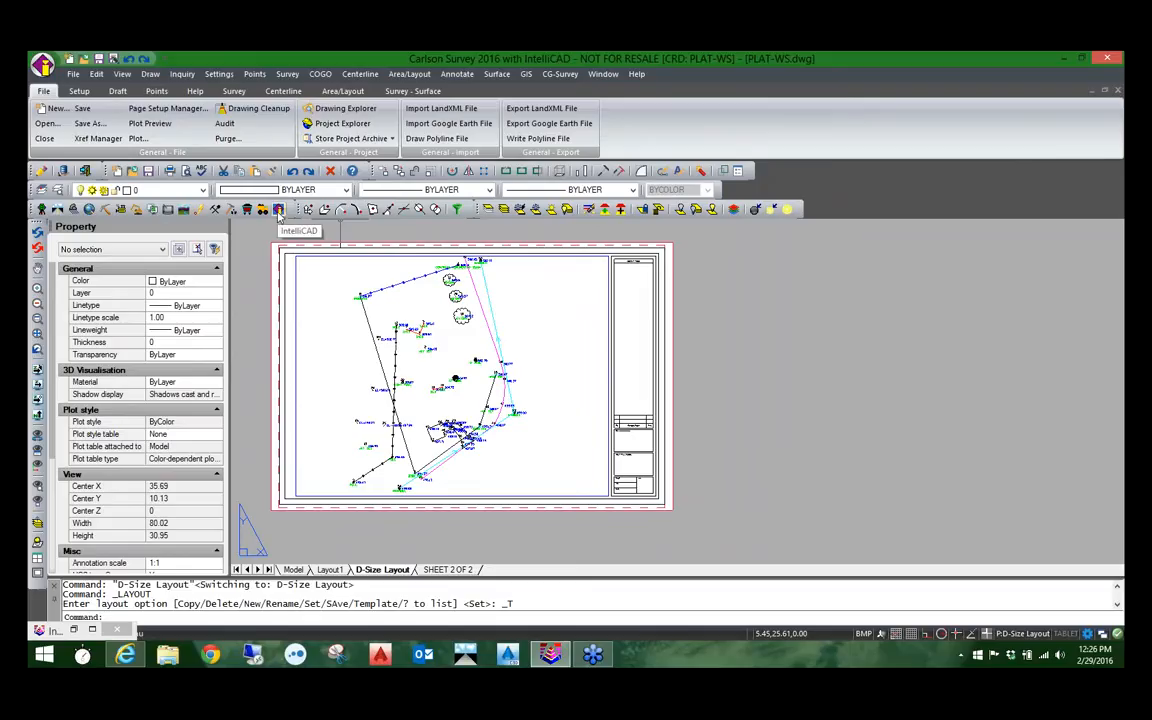
# Step: Switch the Carlson menu set to the IntelliCAD Menu
pyautogui.click(219, 74)
pyautogui.moveTo(255, 301)
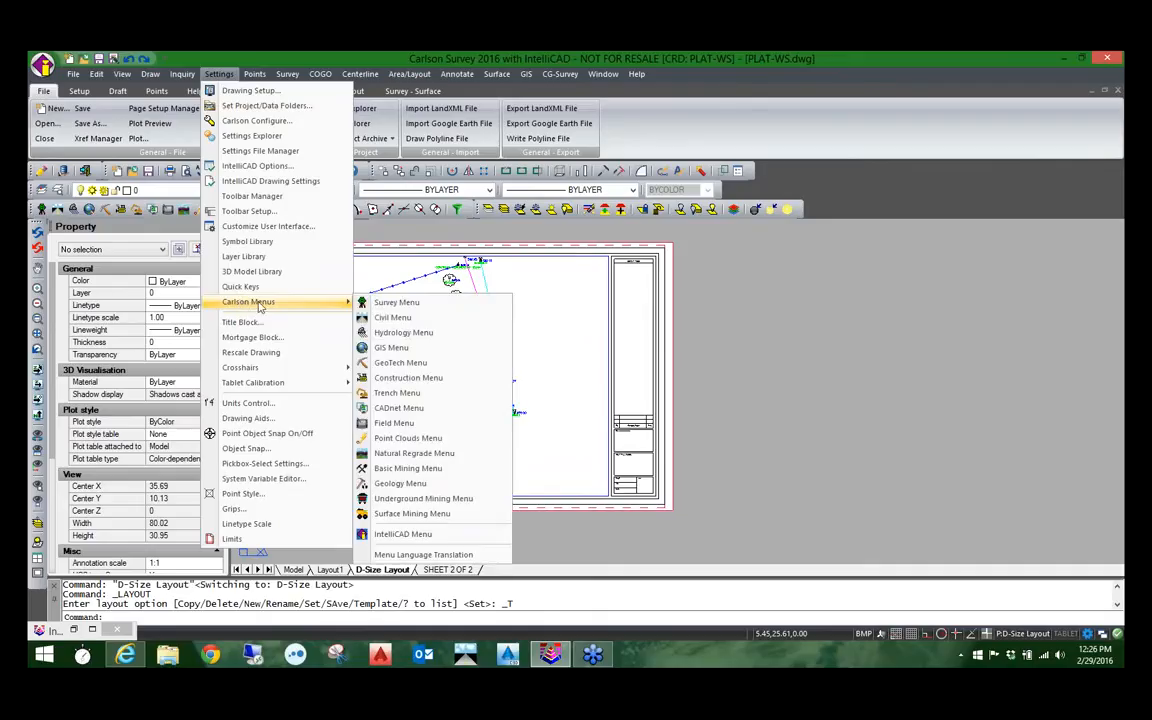
pyautogui.click(403, 534)
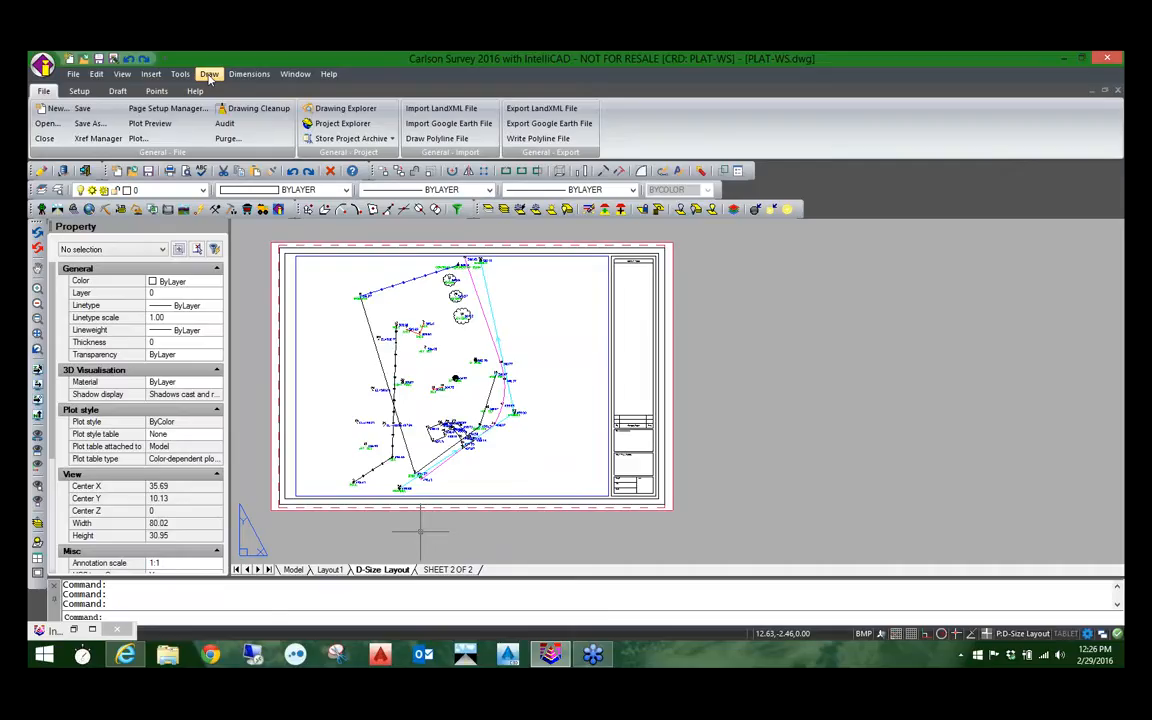
pyautogui.click(209, 75)
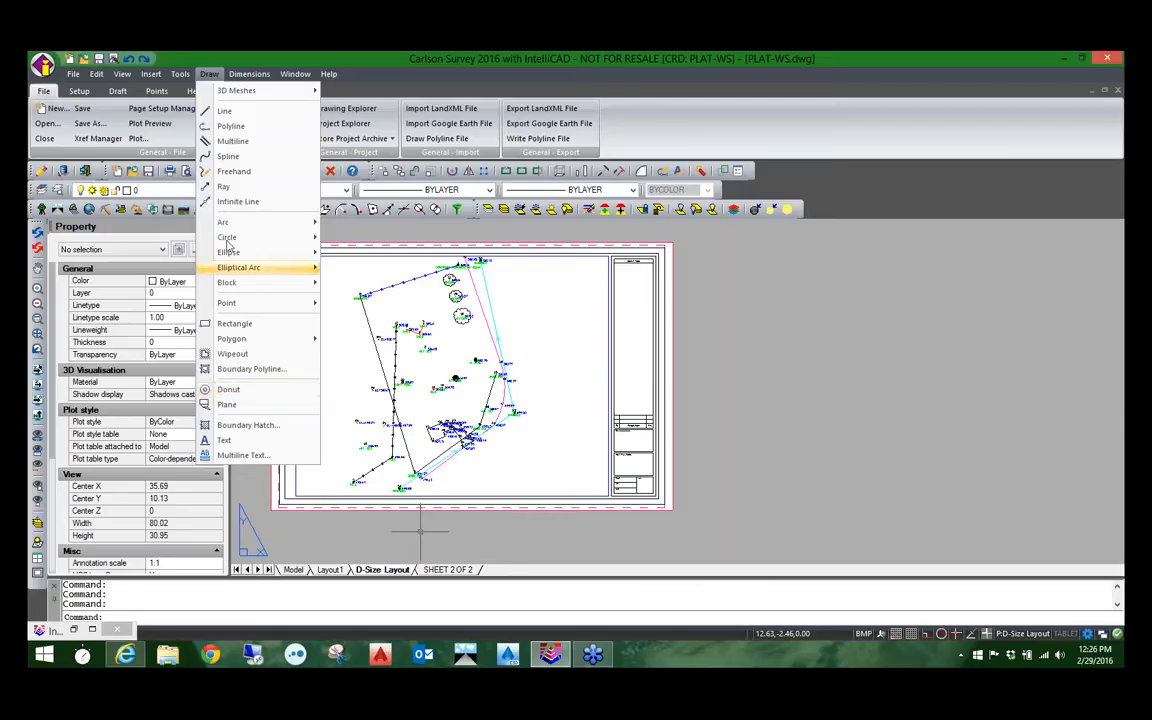
pyautogui.moveTo(153, 77)
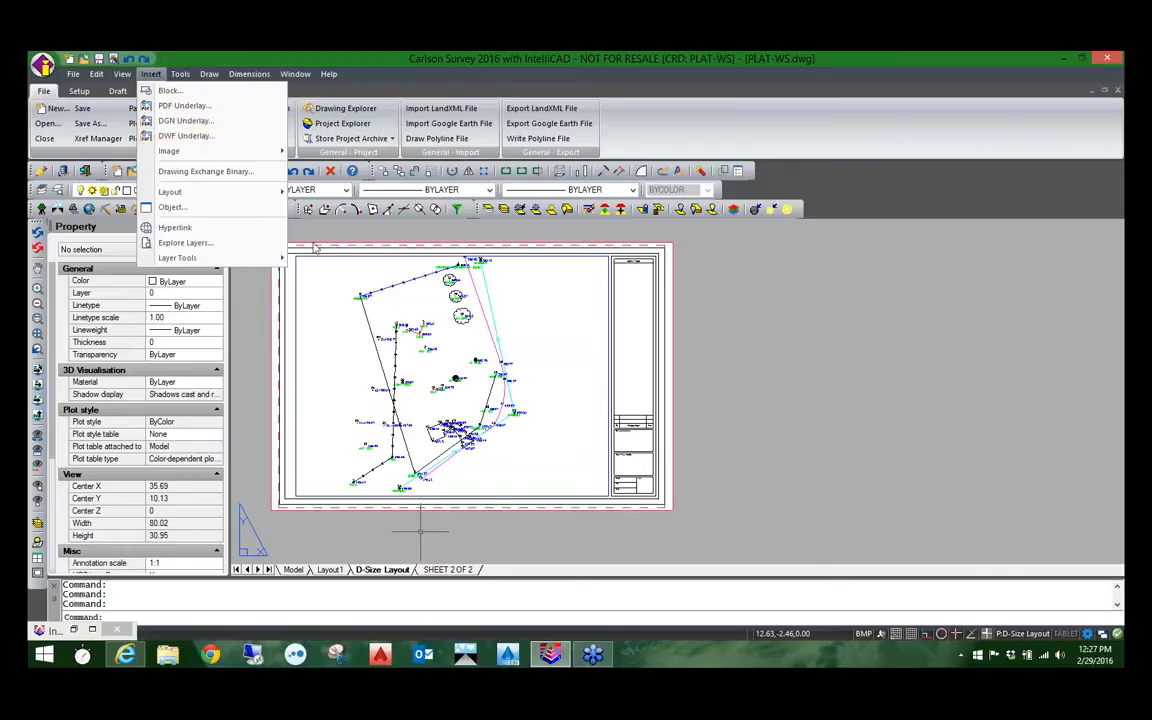
pyautogui.click(320, 233)
# Step: Bring up the Xref Manager with the XREF command and cancel it without attaching a reference
pyautogui.write('X')
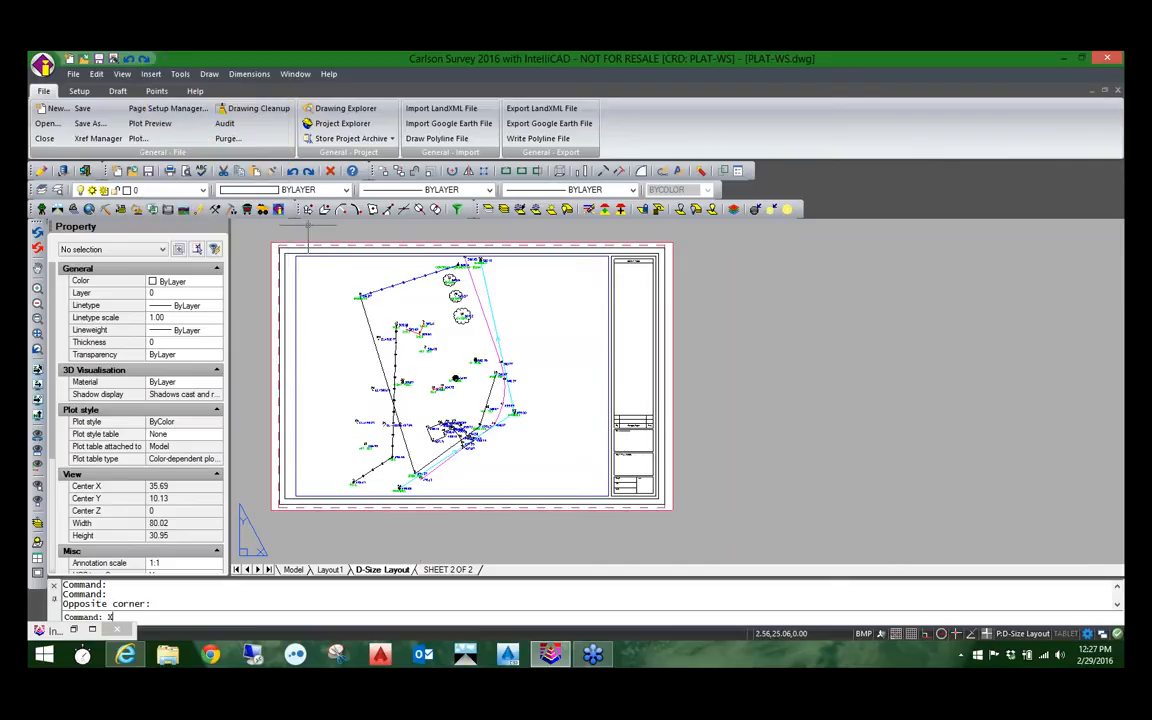
pyautogui.write('REF')
pyautogui.press('Return')
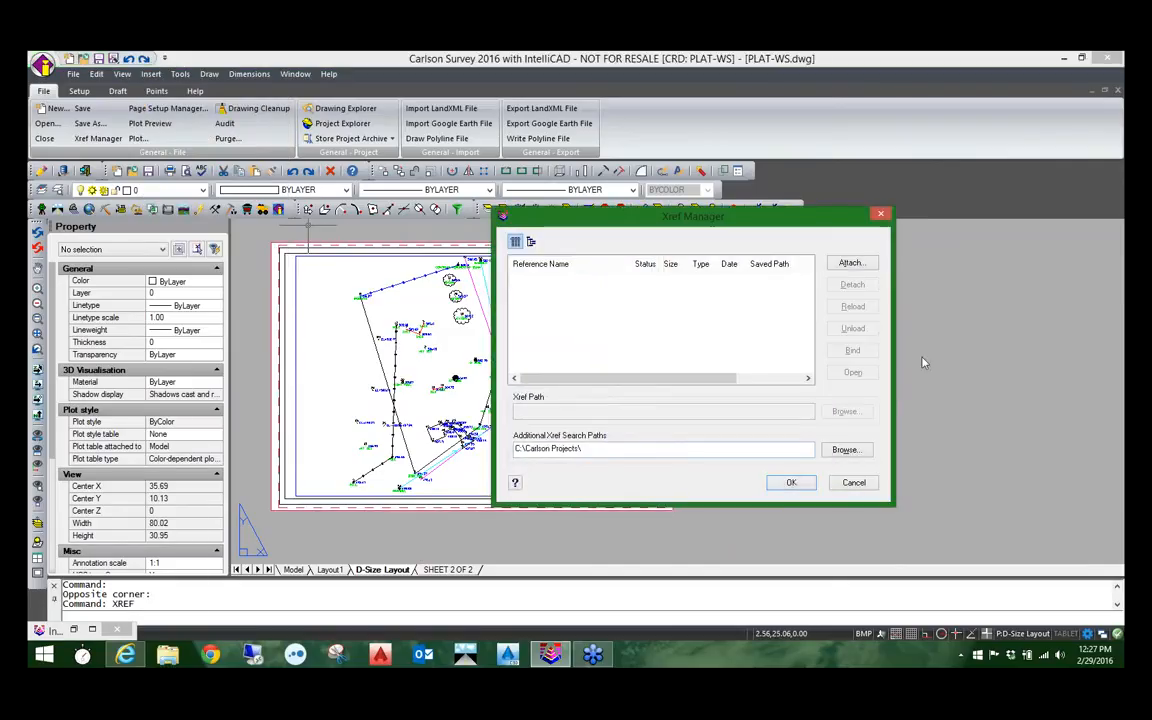
pyautogui.click(852, 483)
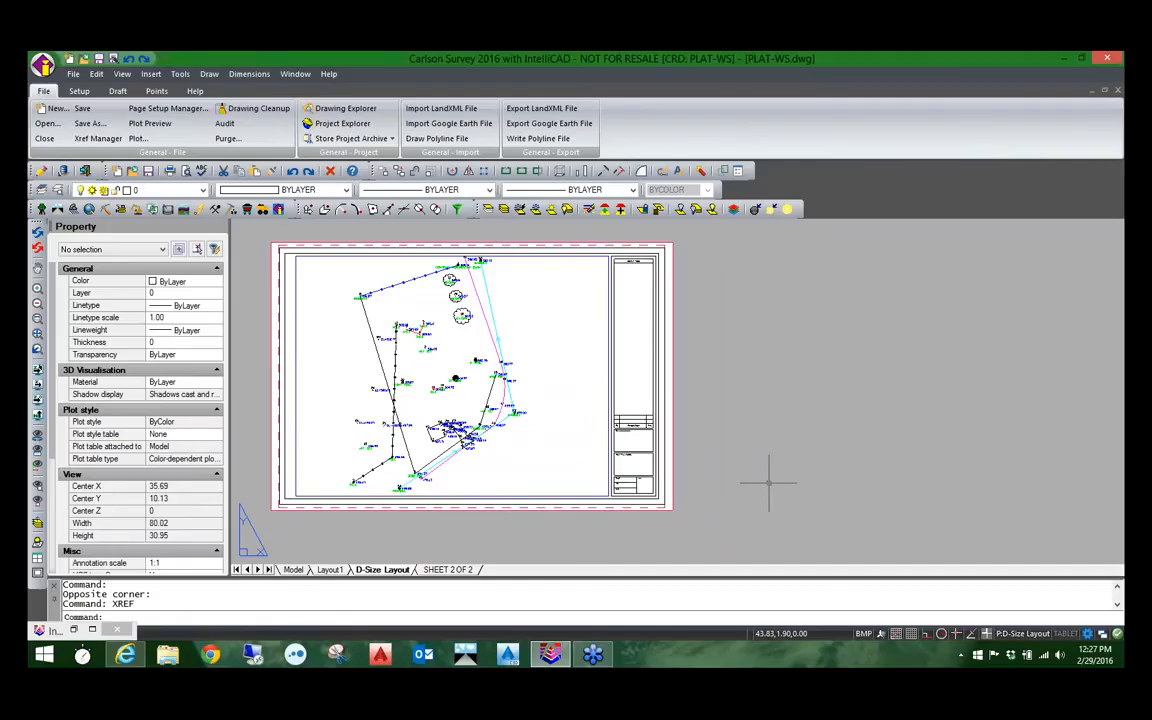
# Step: Bring up the Image Manager with the IMAGE command and cancel it without attaching an image
pyautogui.write('IMAGE')
pyautogui.press('Return')
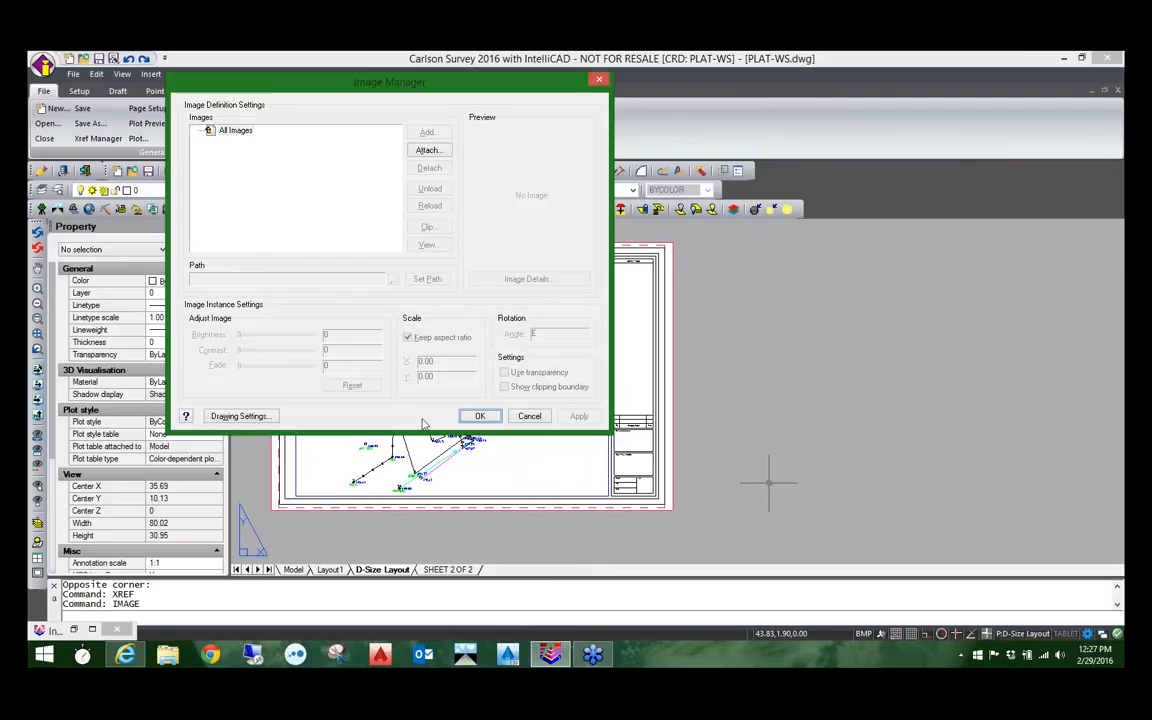
pyautogui.click(530, 416)
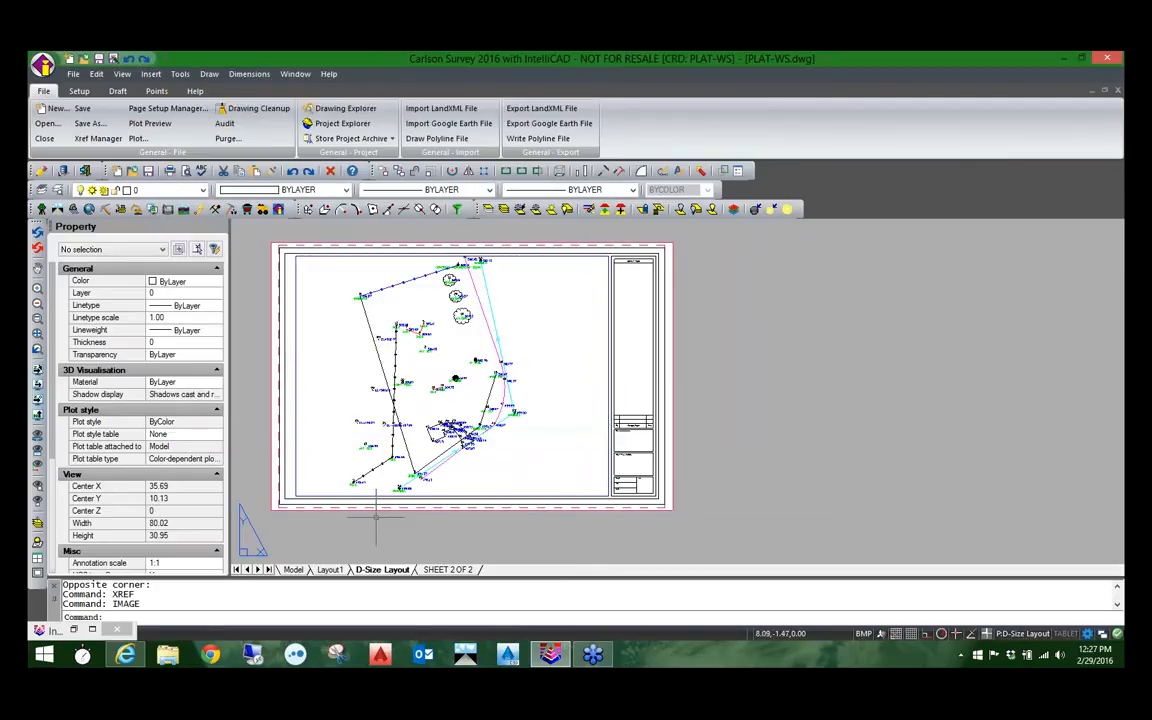
# Step: Check the file types accepted for importing into the drawing, and cancel without choosing a file
pyautogui.moveTo(282, 509); pyautogui.dragTo(309, 506, button='middle')
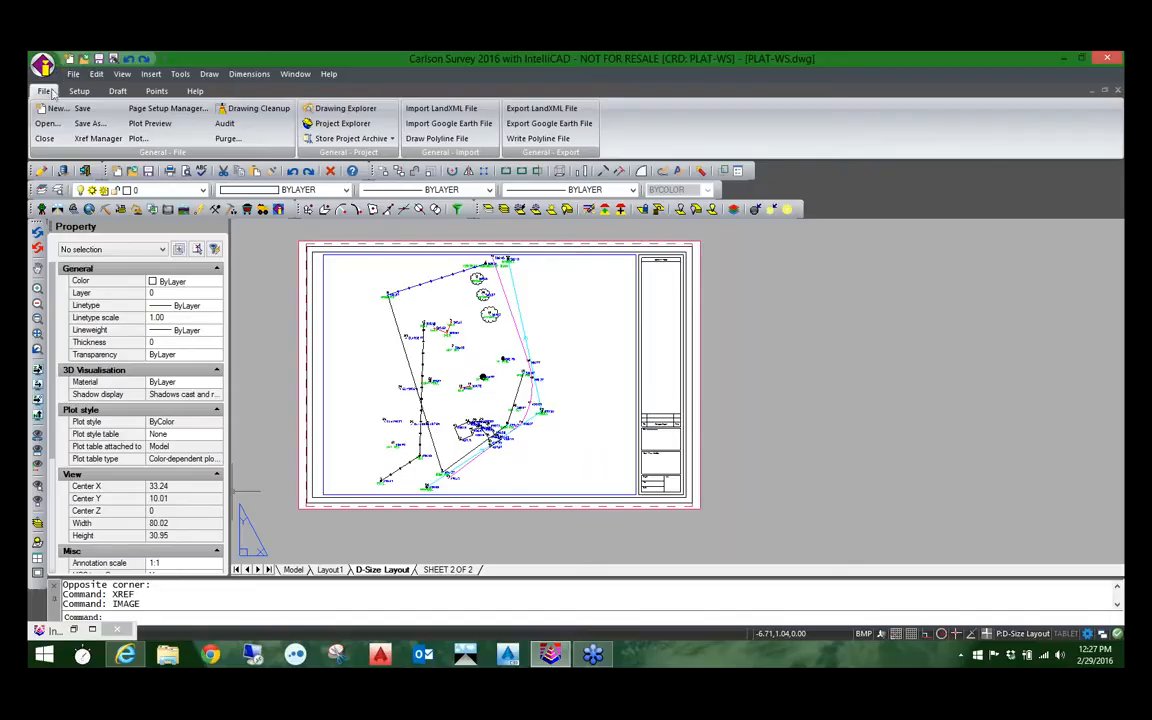
pyautogui.click(73, 75)
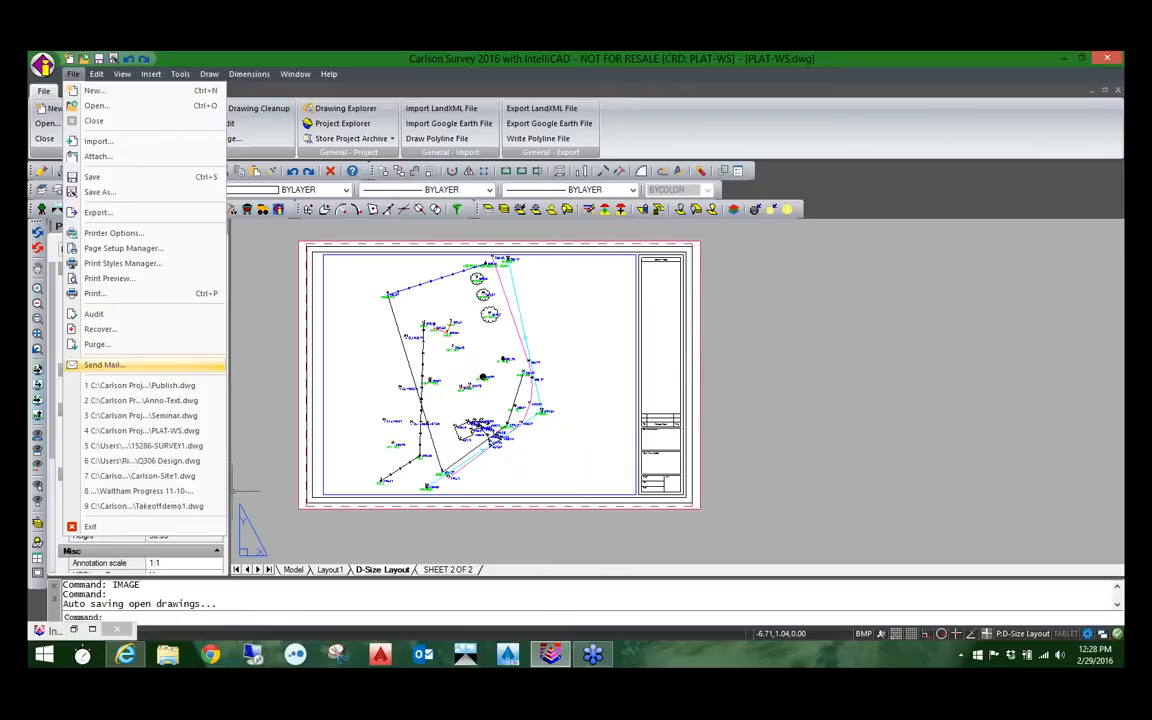
pyautogui.click(98, 142)
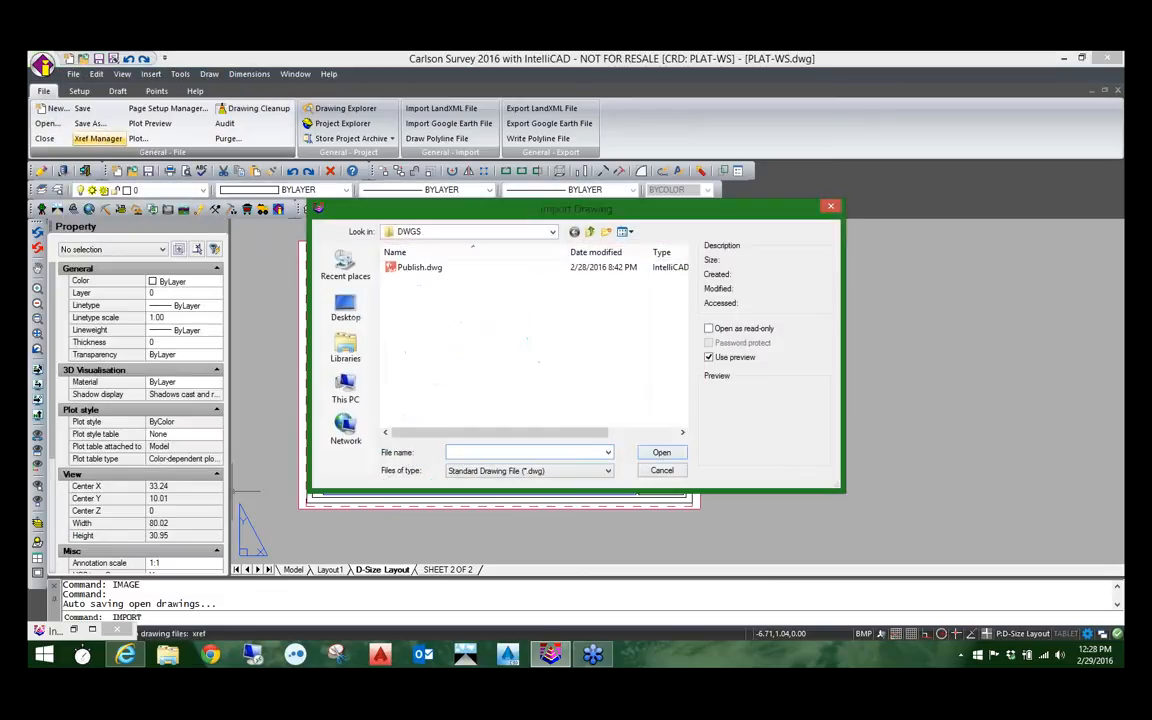
pyautogui.click(521, 471)
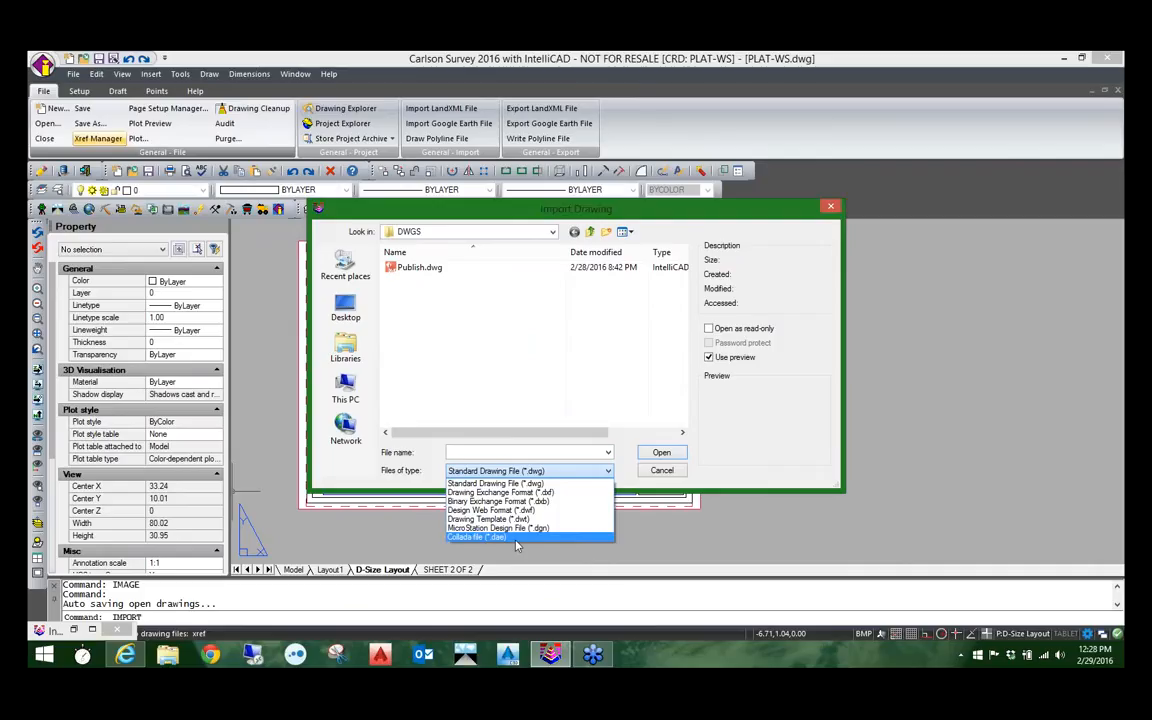
pyautogui.click(662, 477)
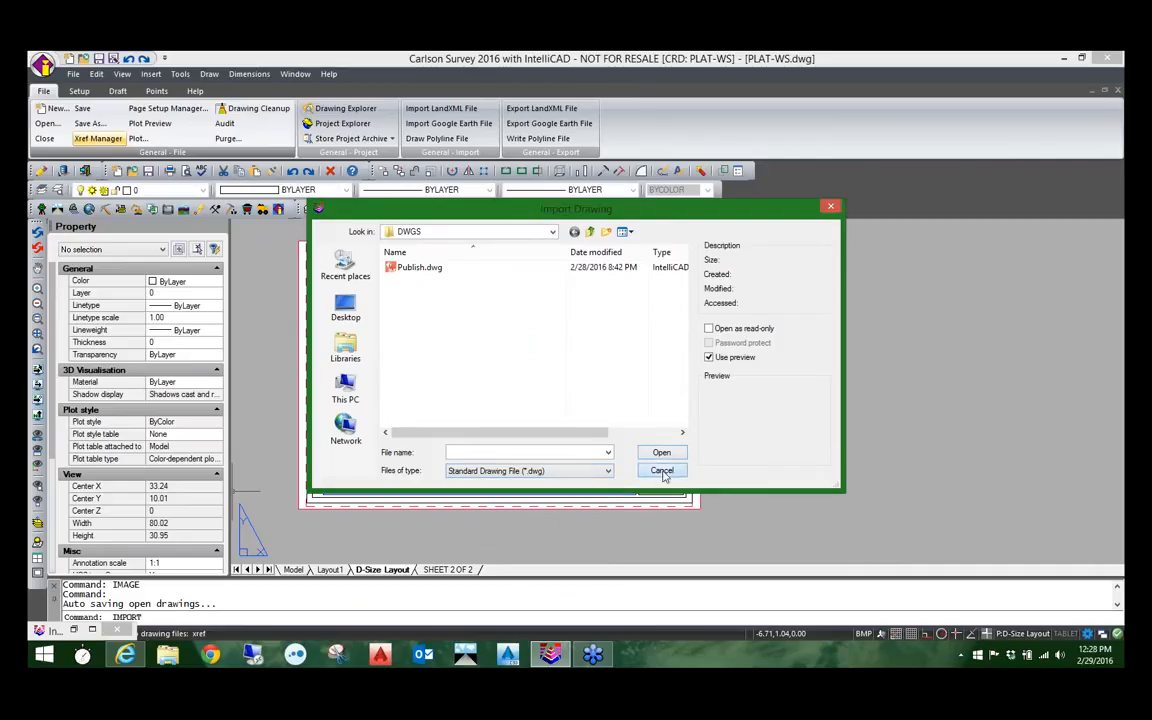
pyautogui.click(662, 471)
# Step: Look through the IntelliCAD menu set's file, layer tool, explorer, draw order and dimension commands without choosing one
pyautogui.click(73, 74)
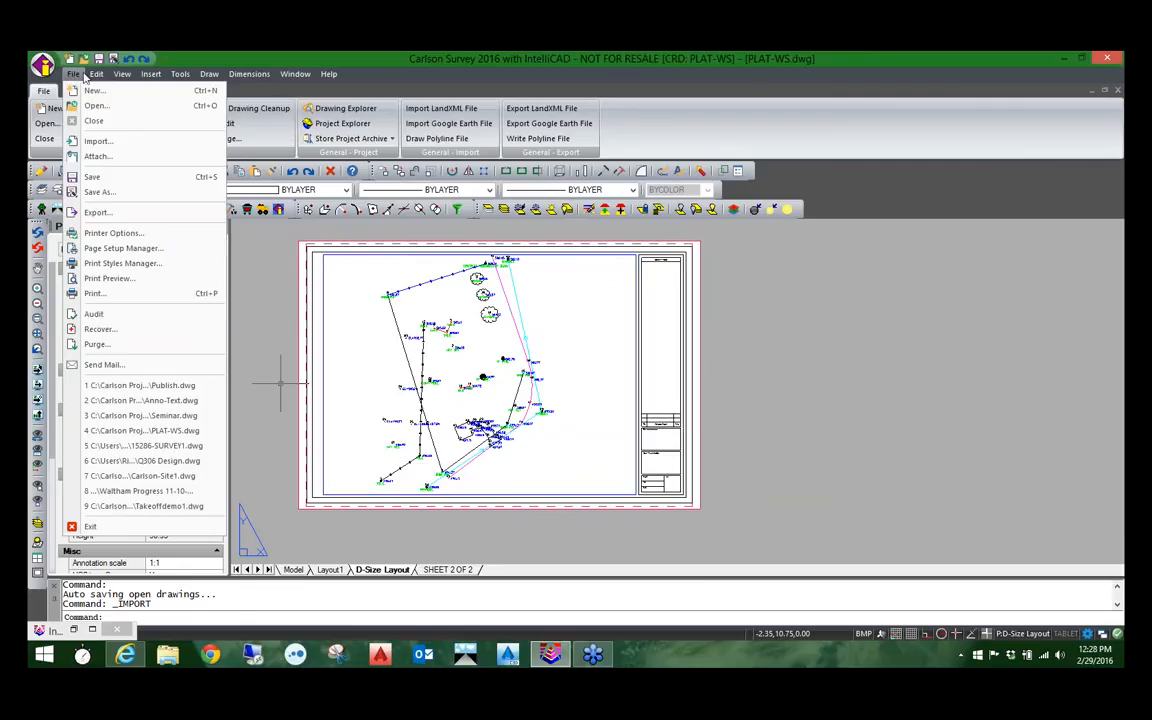
pyautogui.moveTo(121, 75)
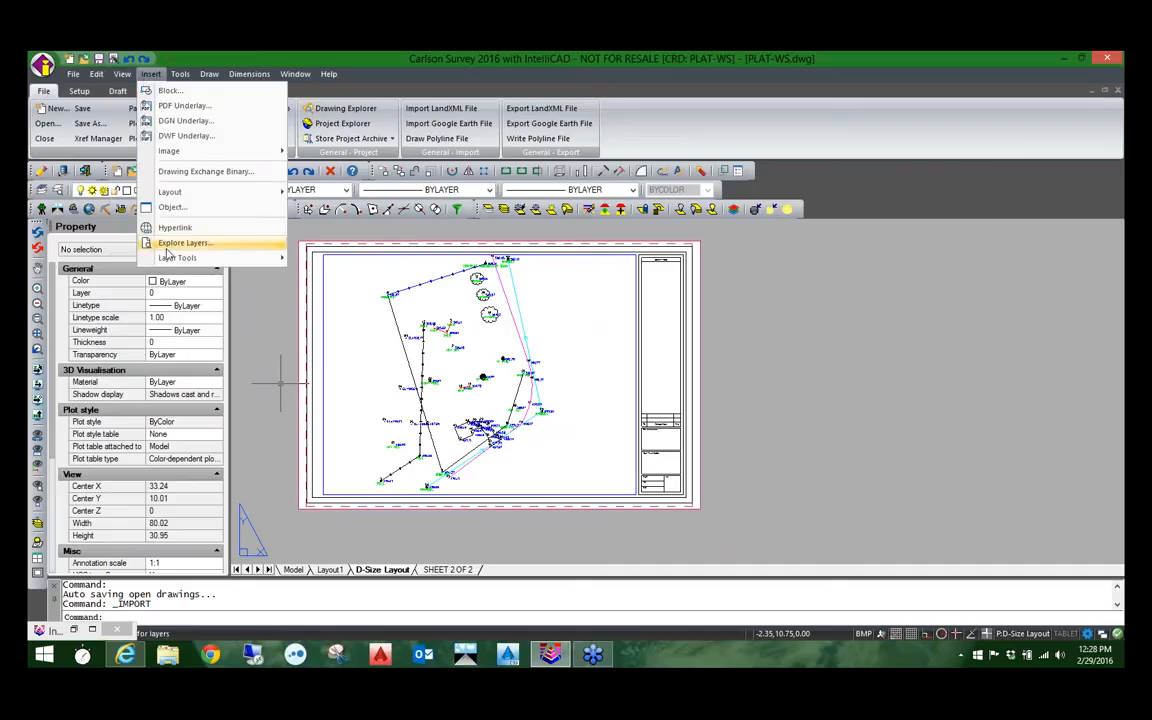
pyautogui.moveTo(163, 259)
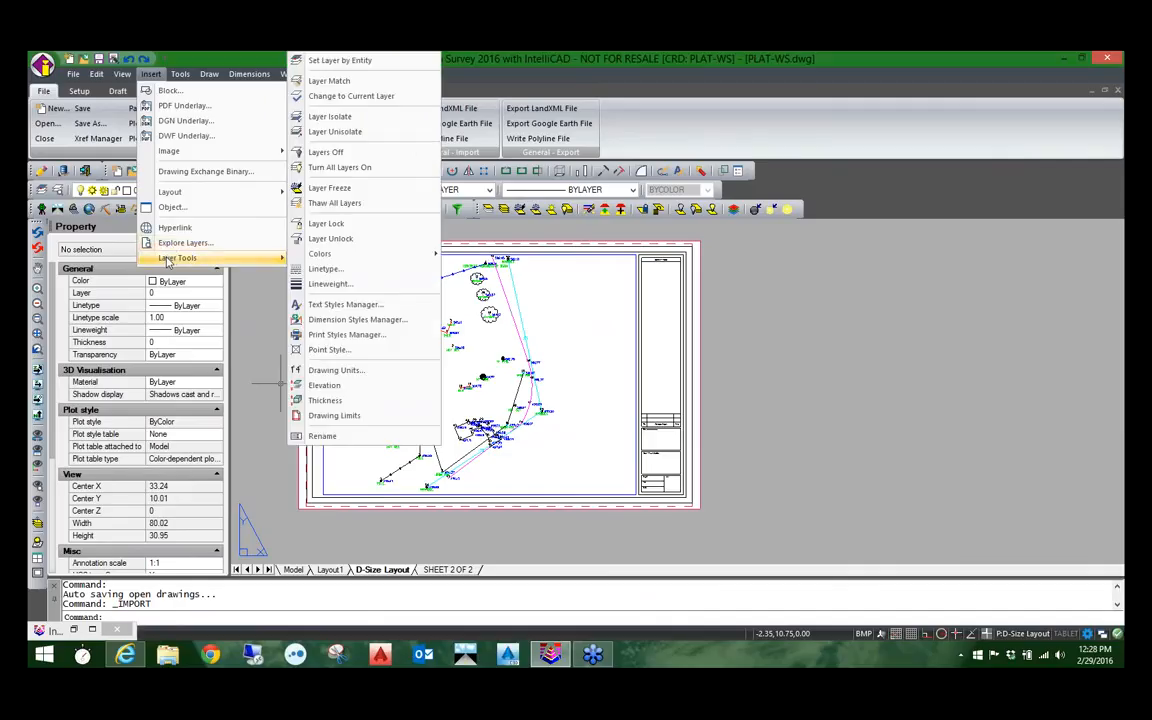
pyautogui.moveTo(320, 256)
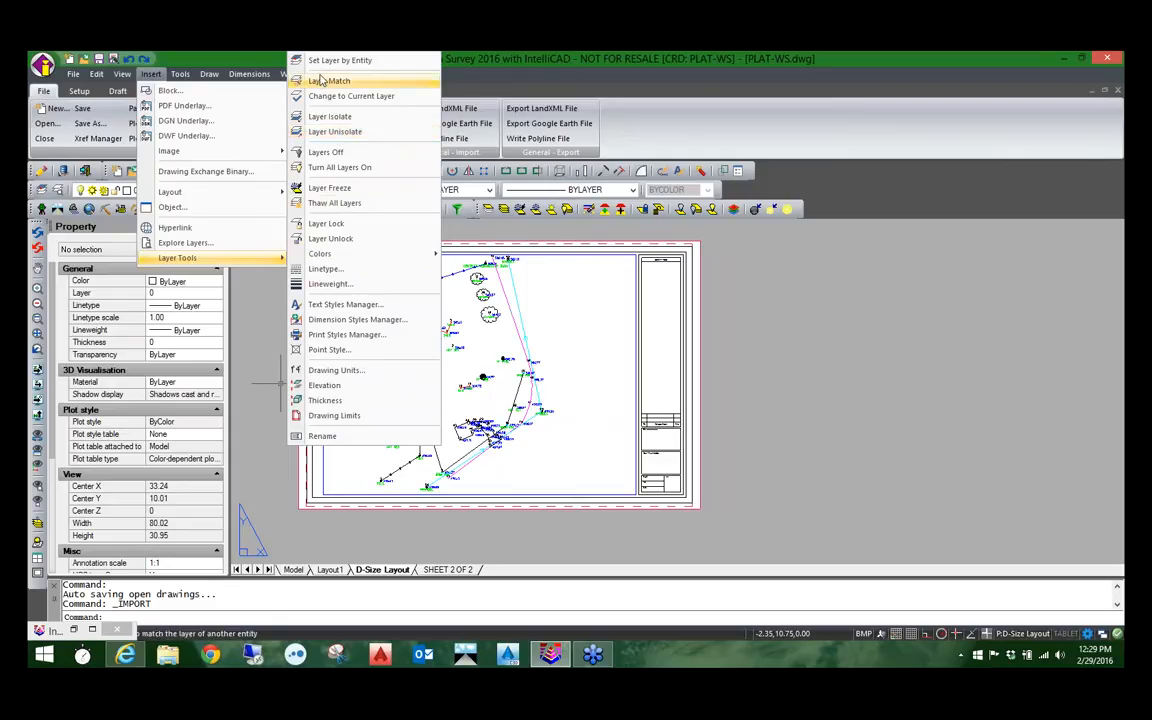
pyautogui.click(180, 74)
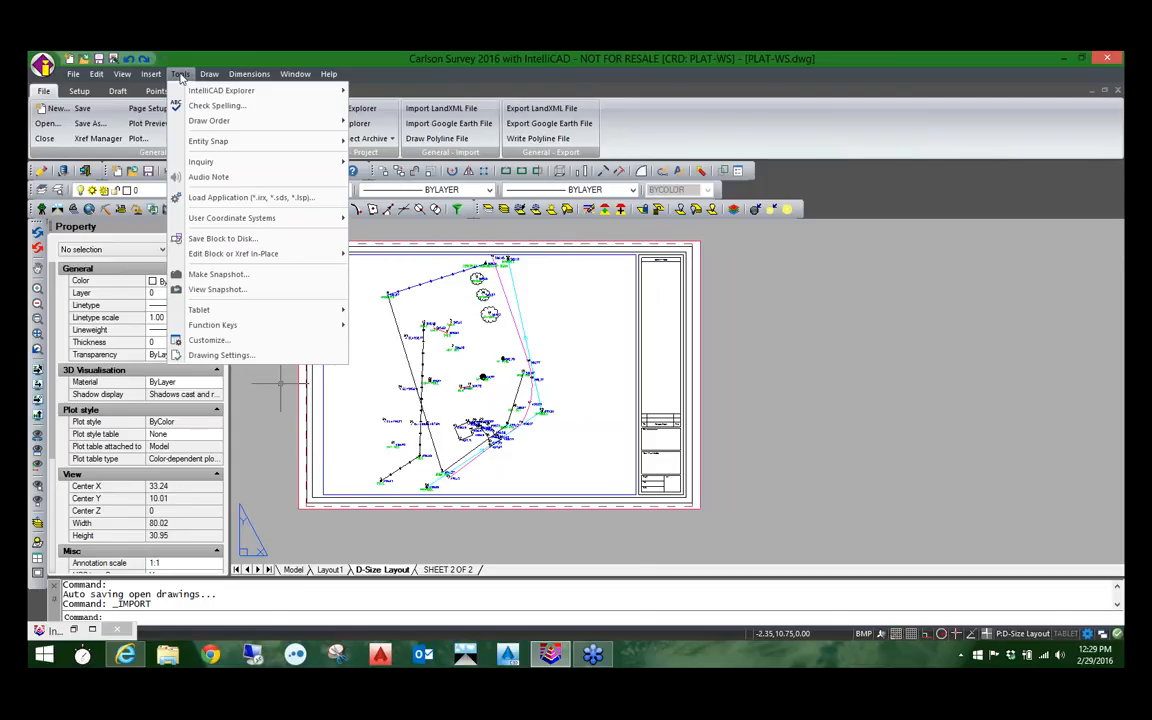
pyautogui.moveTo(193, 94)
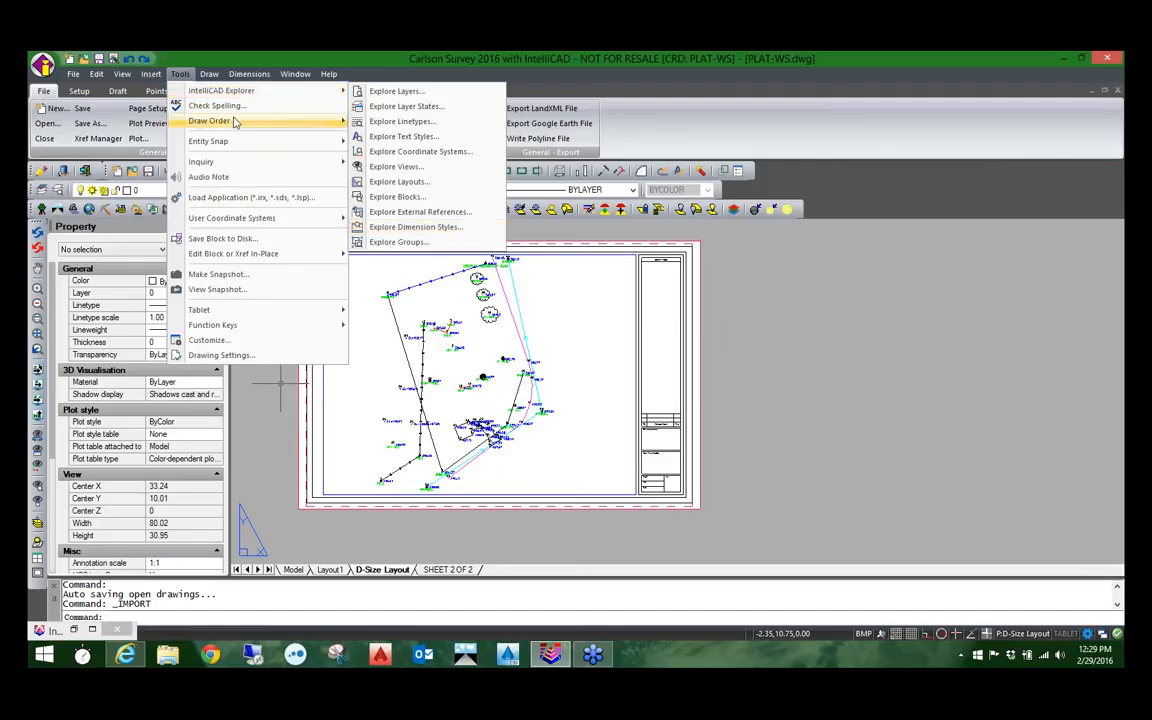
pyautogui.moveTo(223, 122)
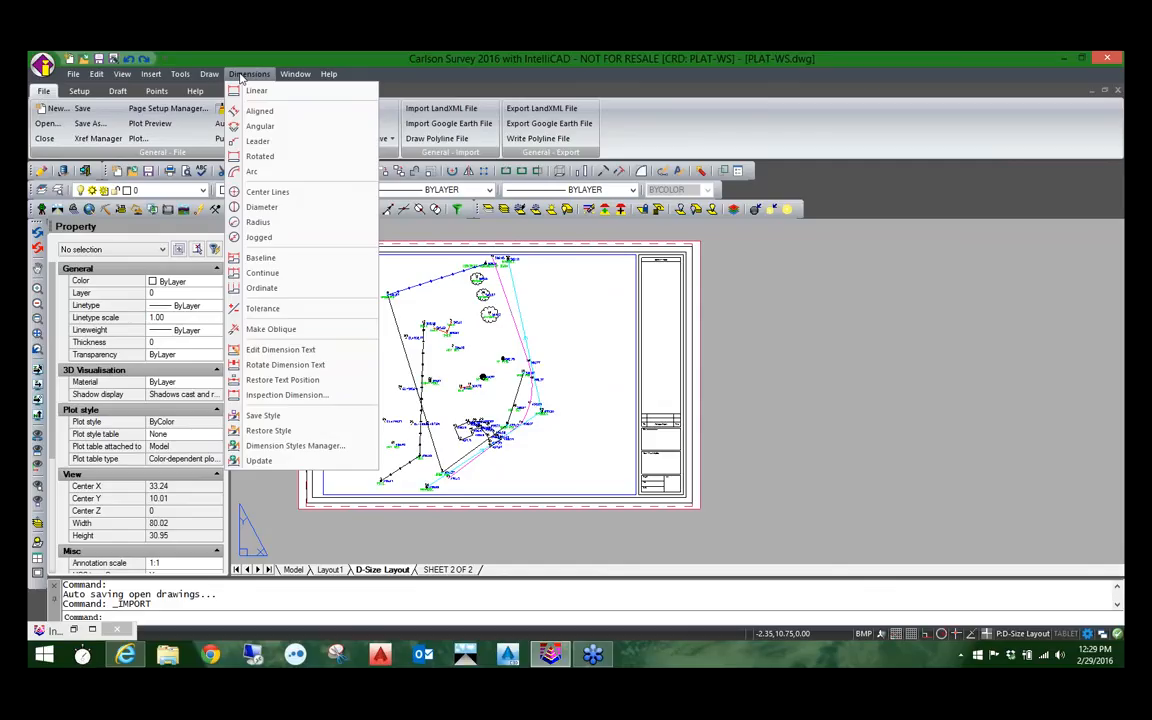
pyautogui.click(745, 266)
pyautogui.click(743, 257)
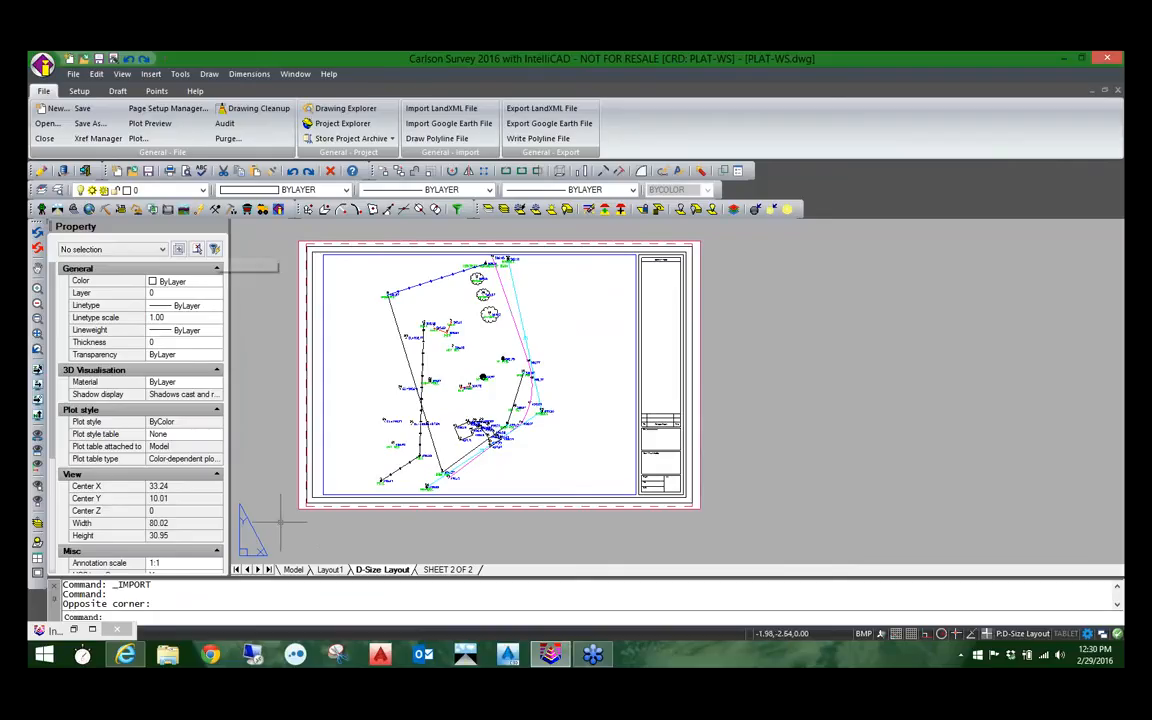
# Step: Switch to model space and try to quick-select the polylines in the entire drawing whose color equals Magenta
pyautogui.click(293, 569)
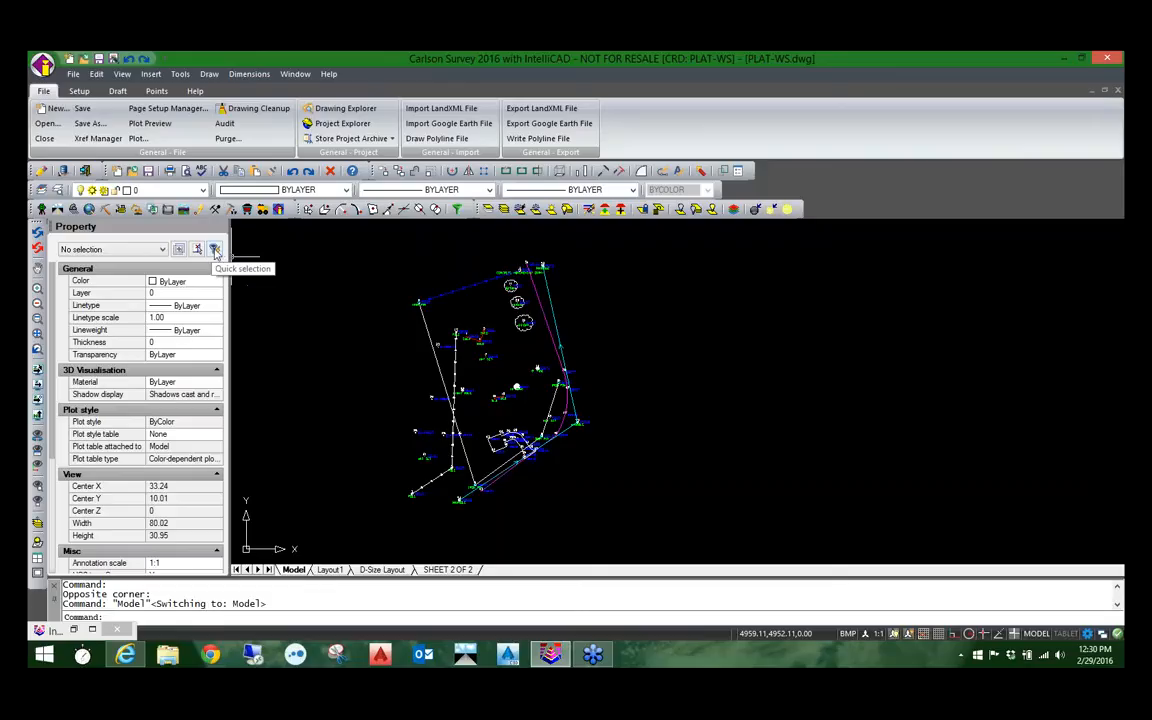
pyautogui.click(214, 249)
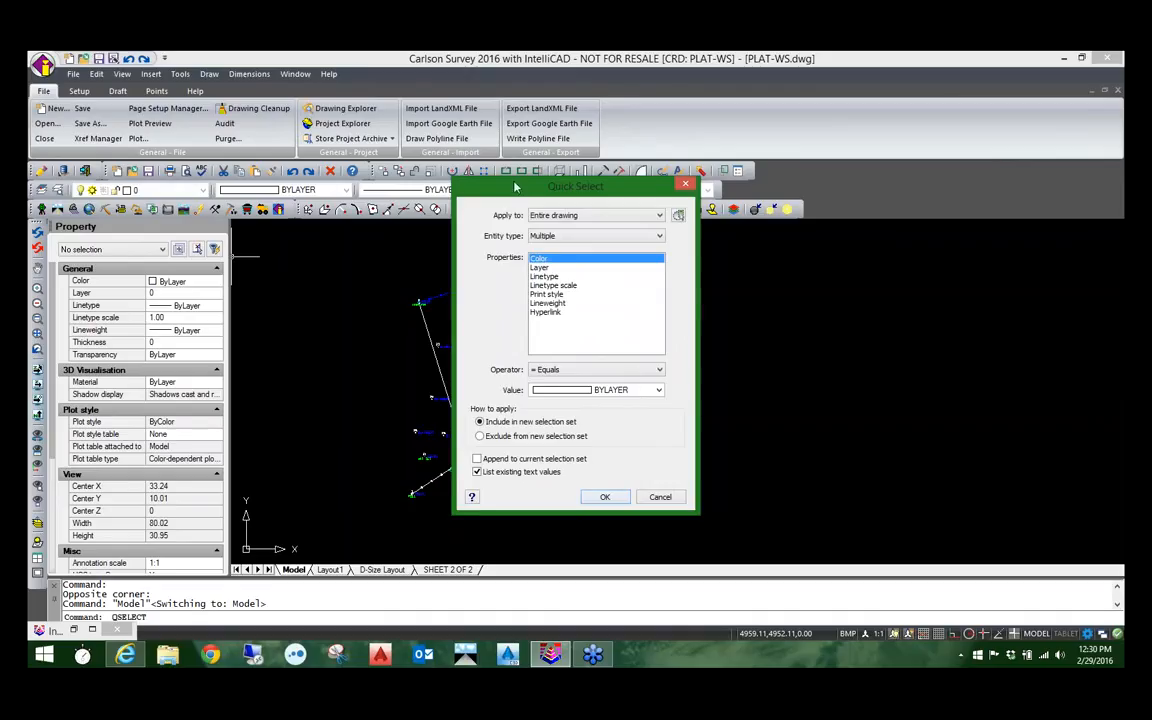
pyautogui.moveTo(528, 194); pyautogui.dragTo(704, 210)
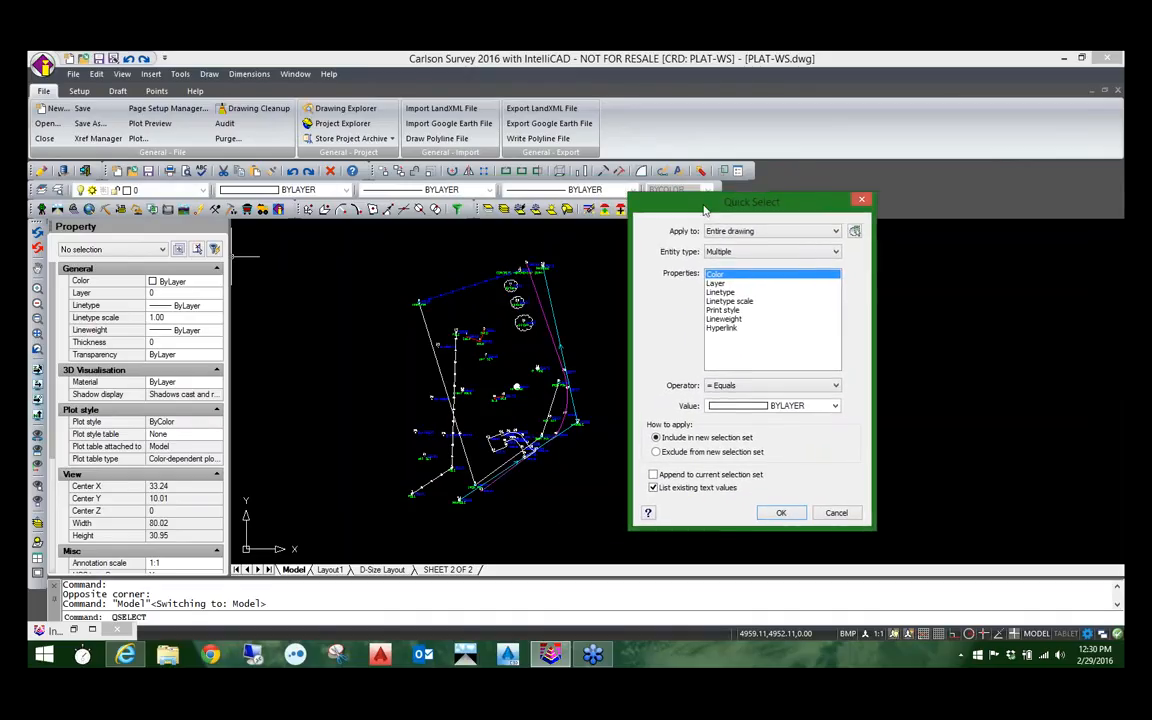
pyautogui.click(742, 253)
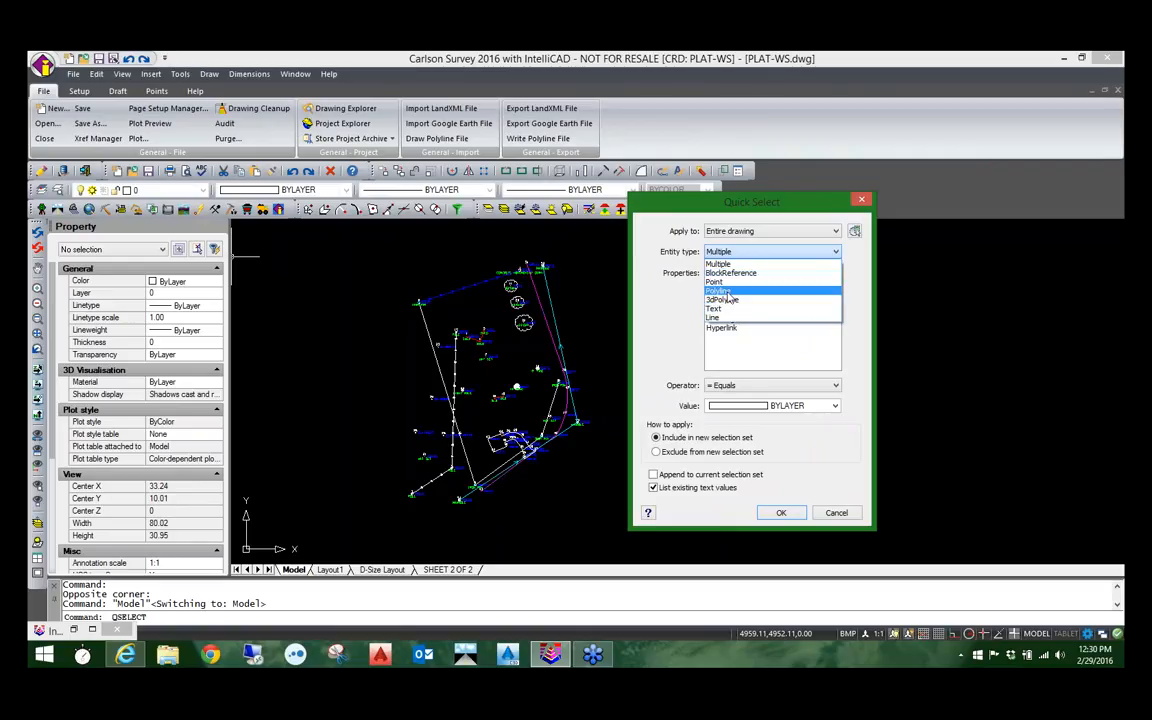
pyautogui.click(729, 291)
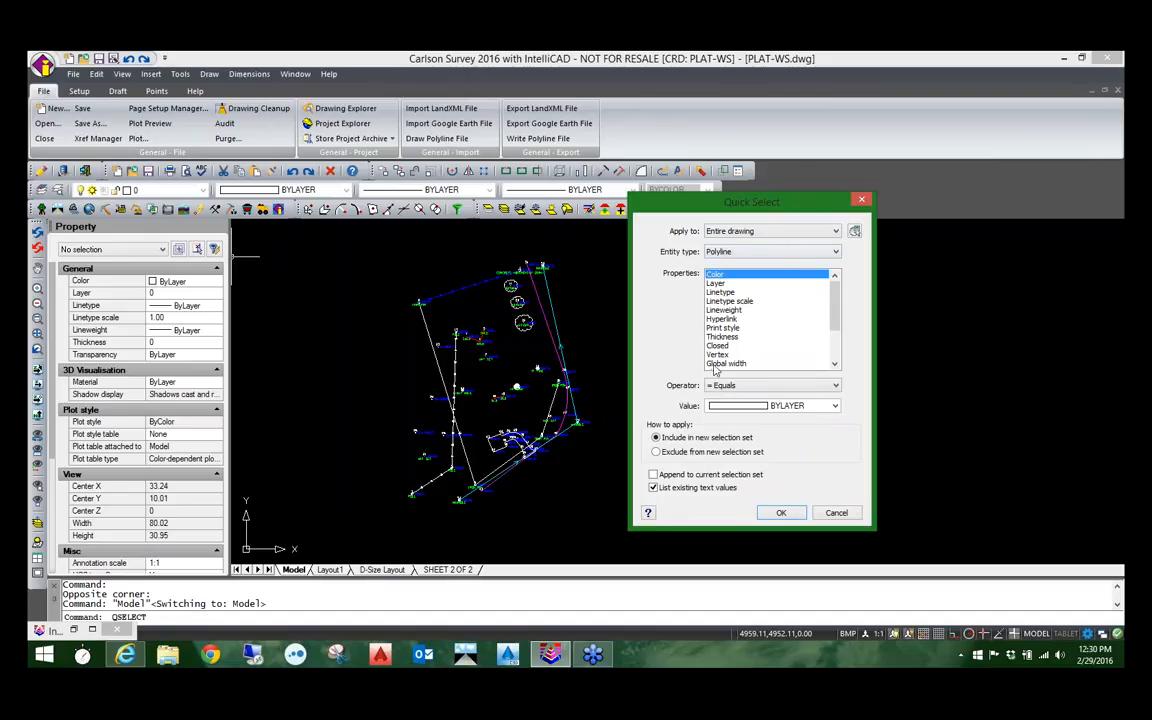
pyautogui.moveTo(833, 316)
pyautogui.mouseDown()
pyautogui.moveTo(831, 342)
pyautogui.moveTo(833, 305)
pyautogui.mouseUp()
pyautogui.click(755, 407)
pyautogui.click(742, 497)
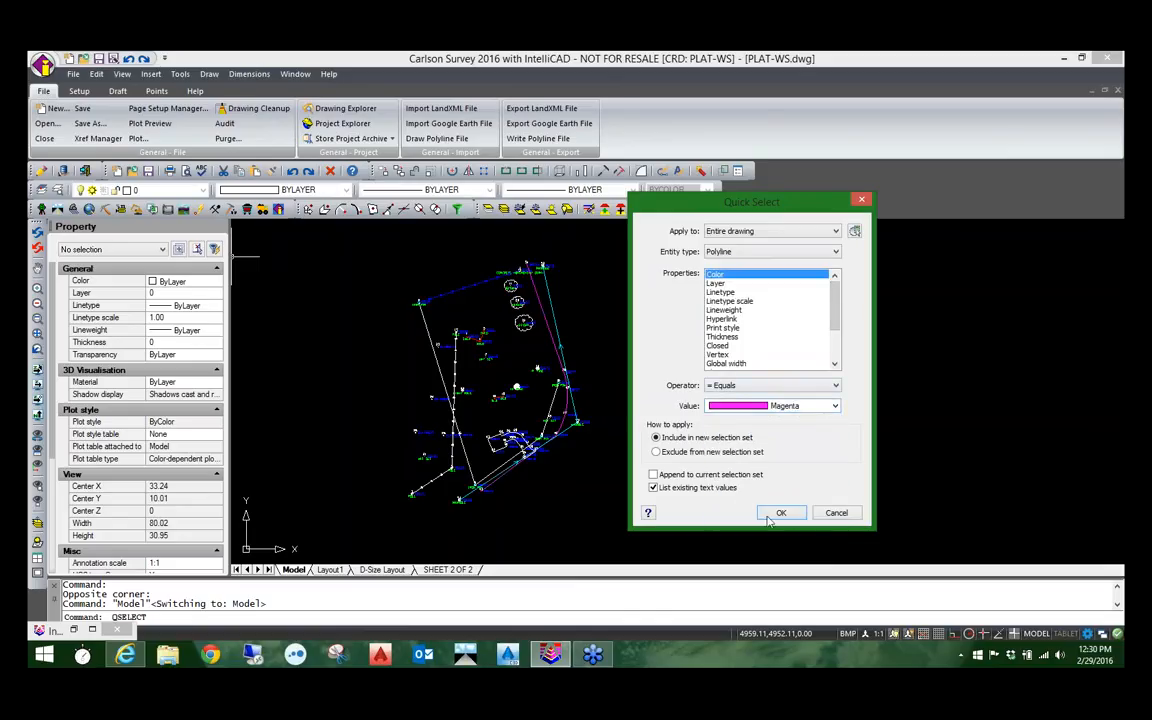
pyautogui.click(781, 513)
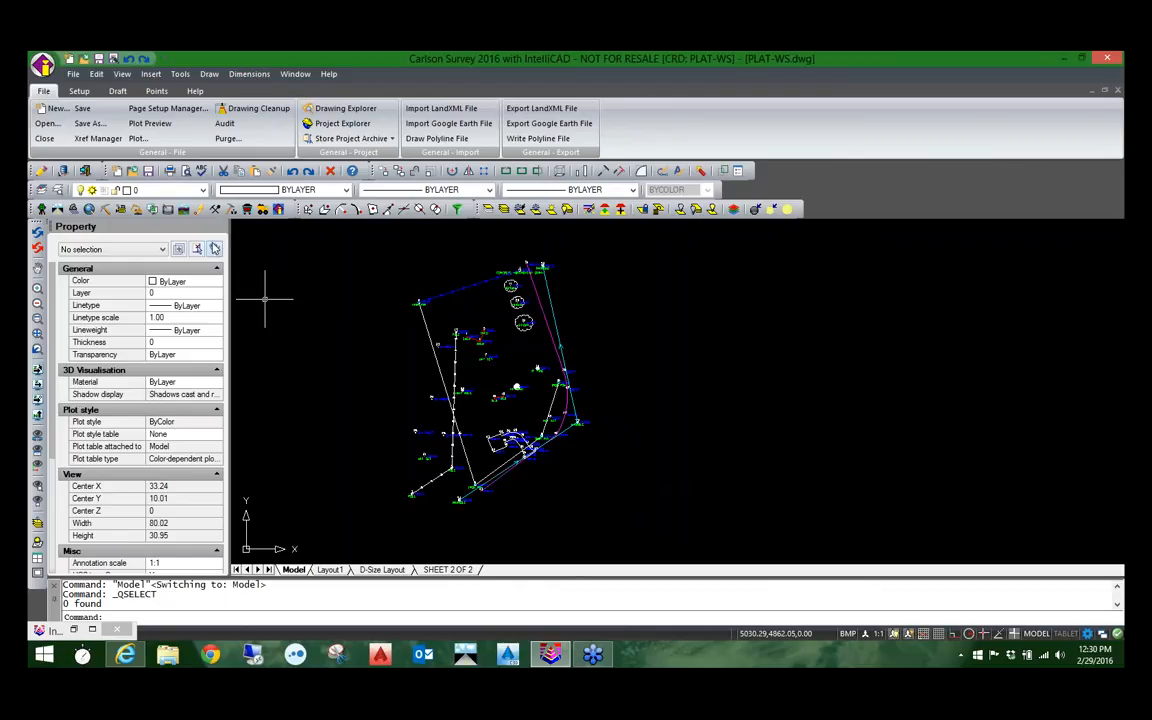
# Step: Quick-select every polyline in the entire drawing using the Select All operator
pyautogui.click(215, 249)
pyautogui.click(545, 234)
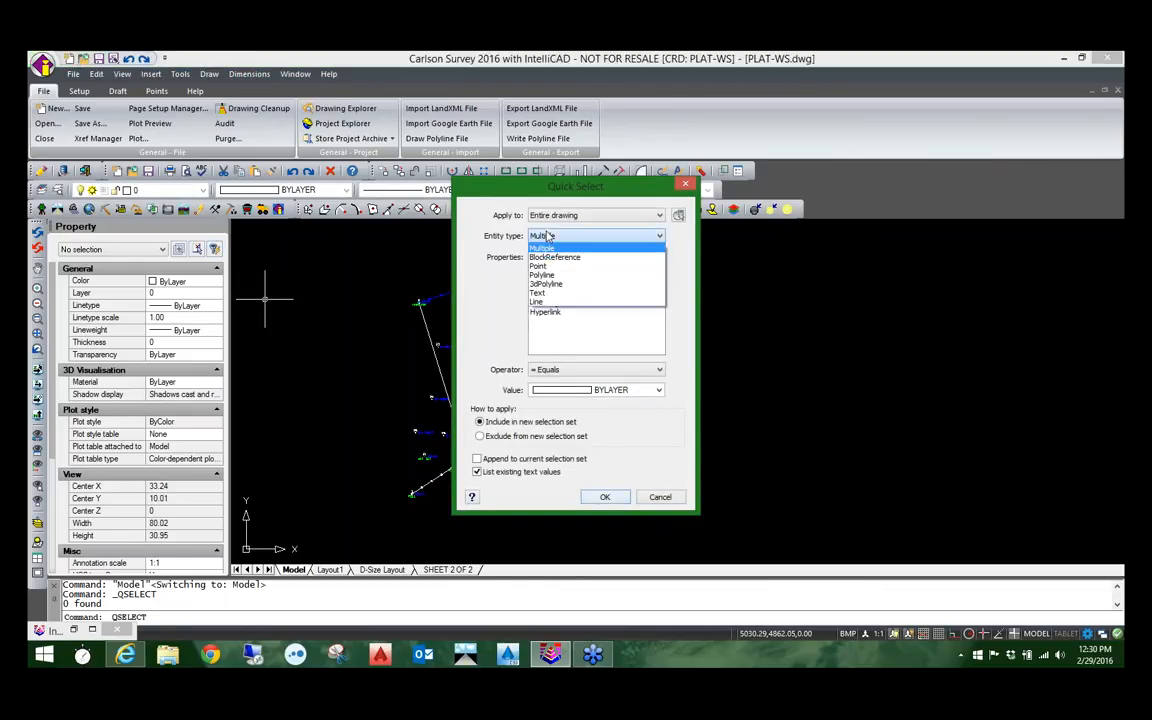
pyautogui.click(542, 275)
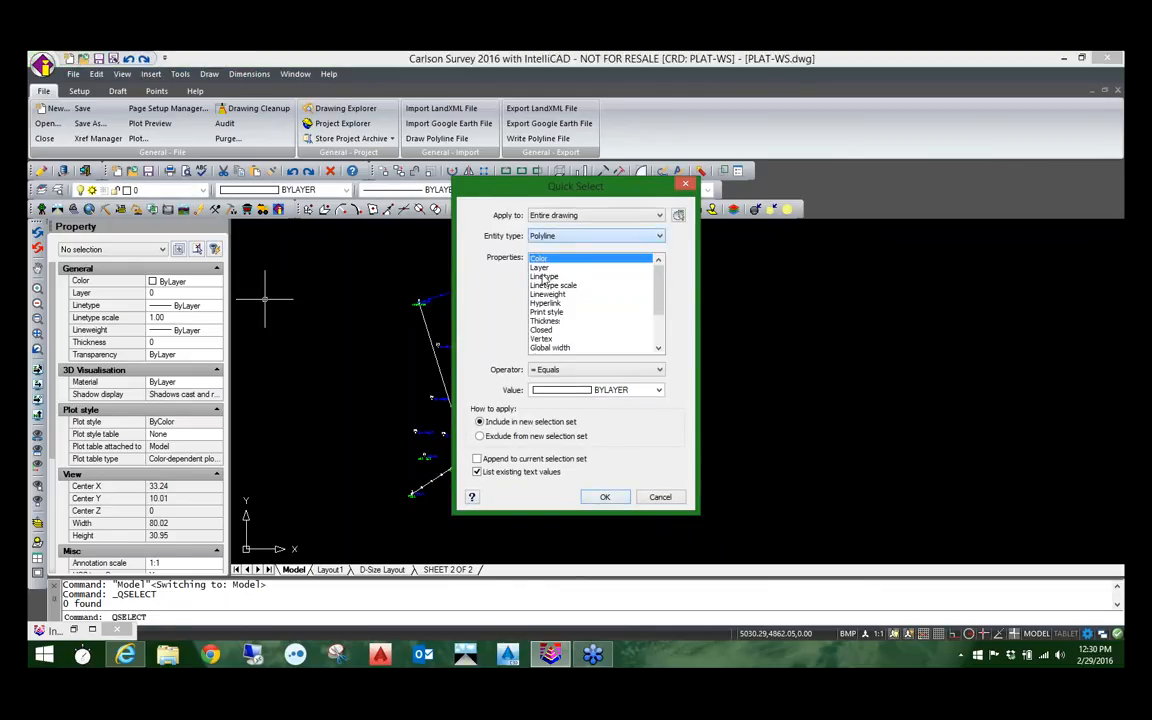
pyautogui.click(573, 371)
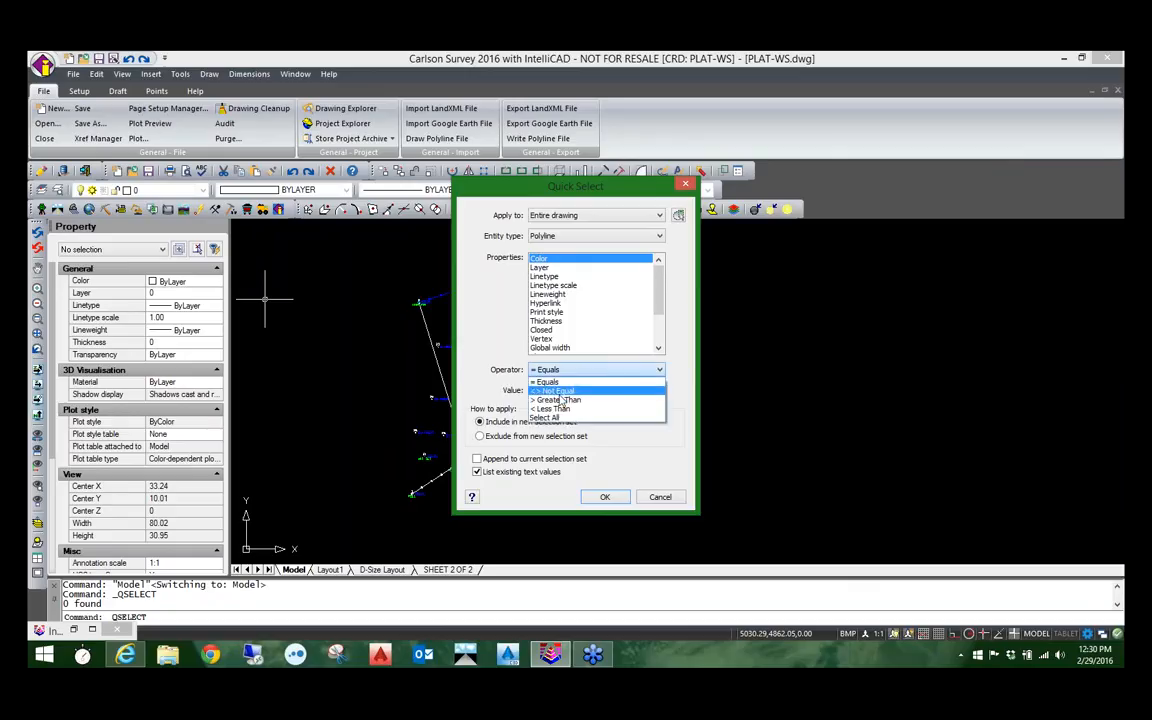
pyautogui.click(557, 418)
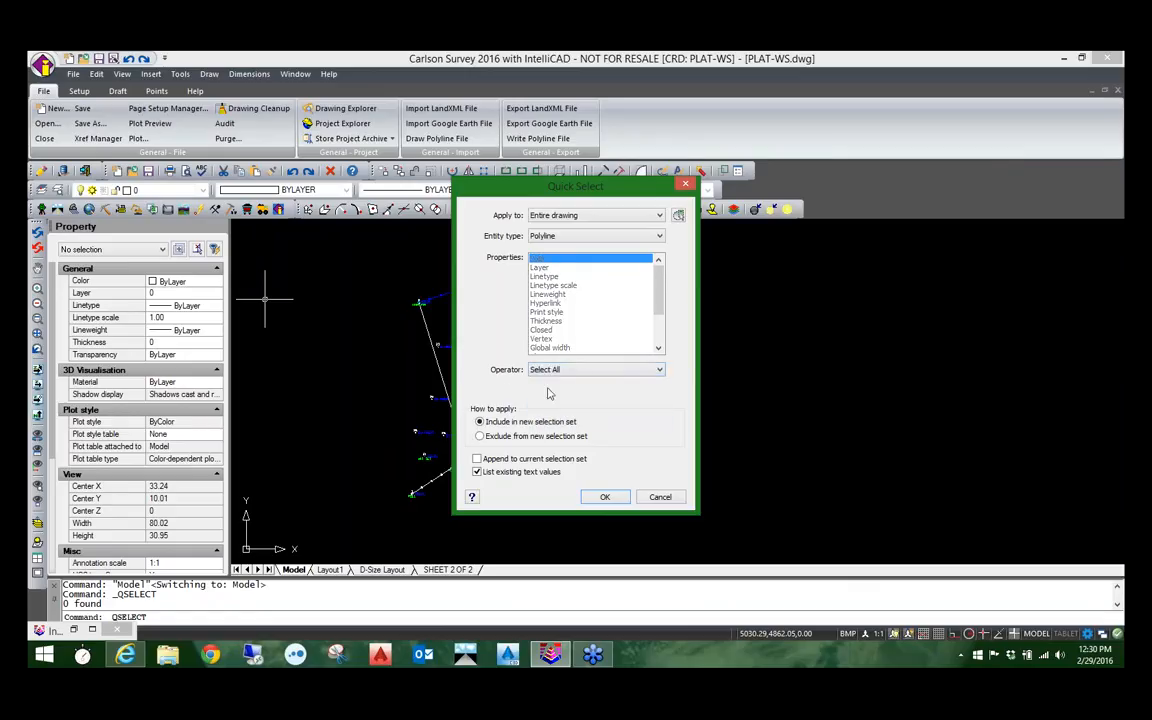
pyautogui.click(604, 497)
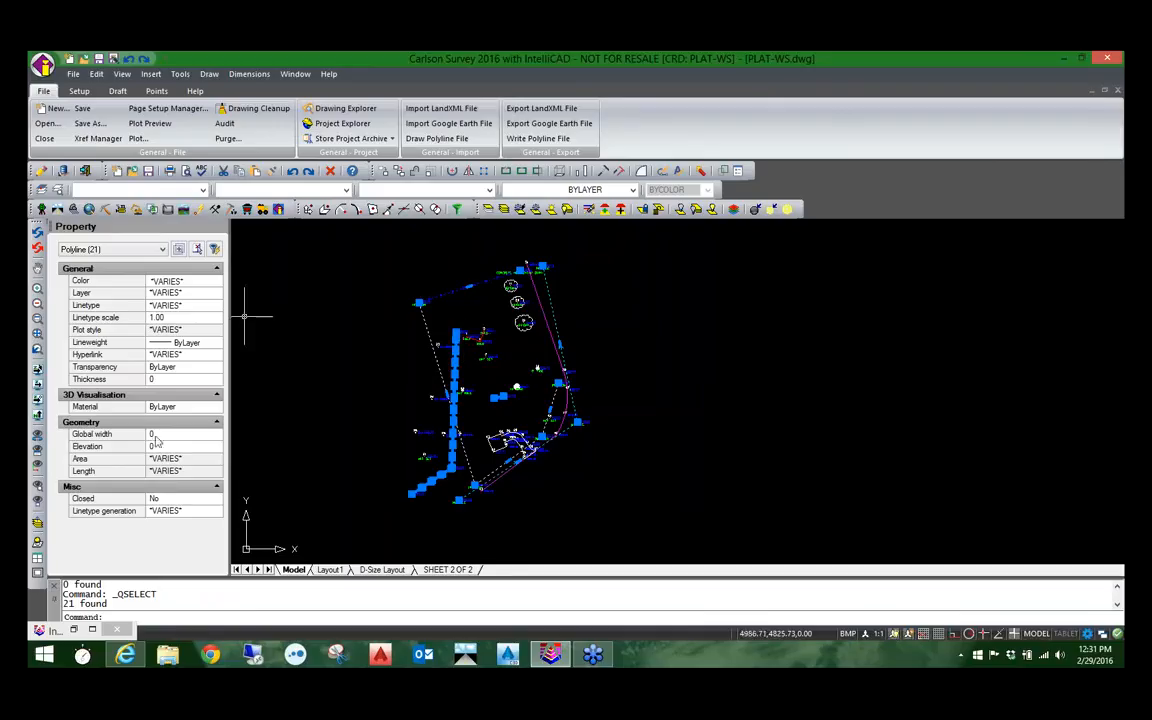
# Step: Set the color of all the selected polylines to Yellow
pyautogui.click(165, 281)
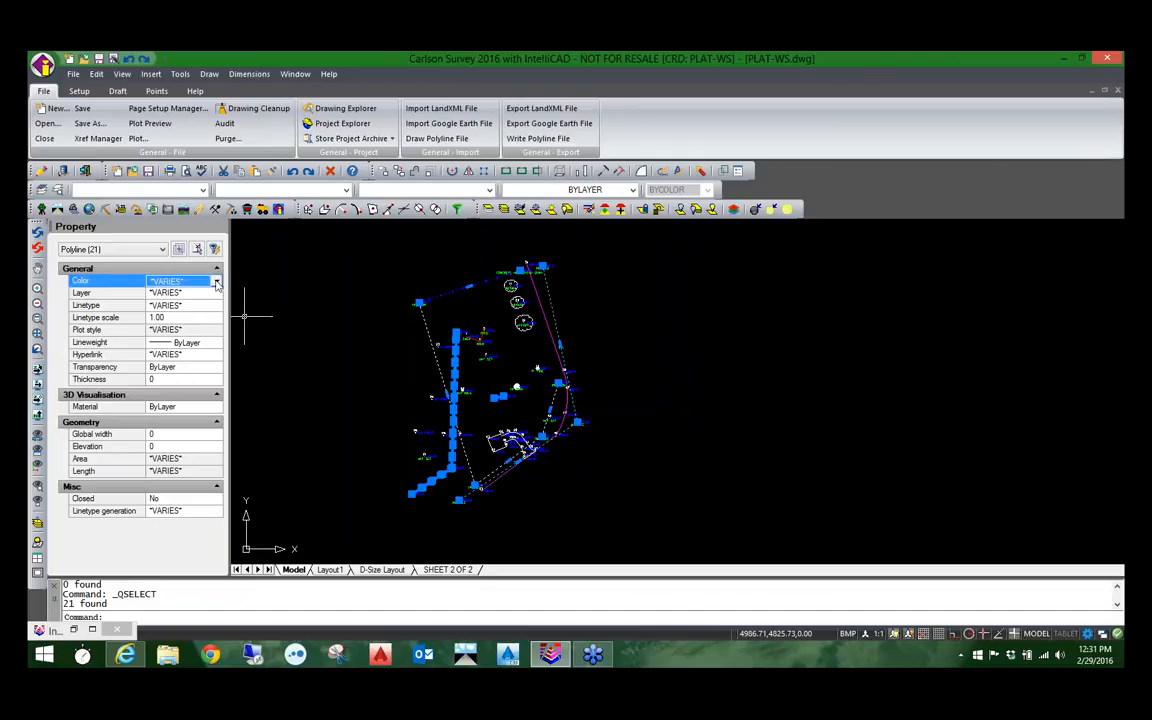
pyautogui.click(217, 283)
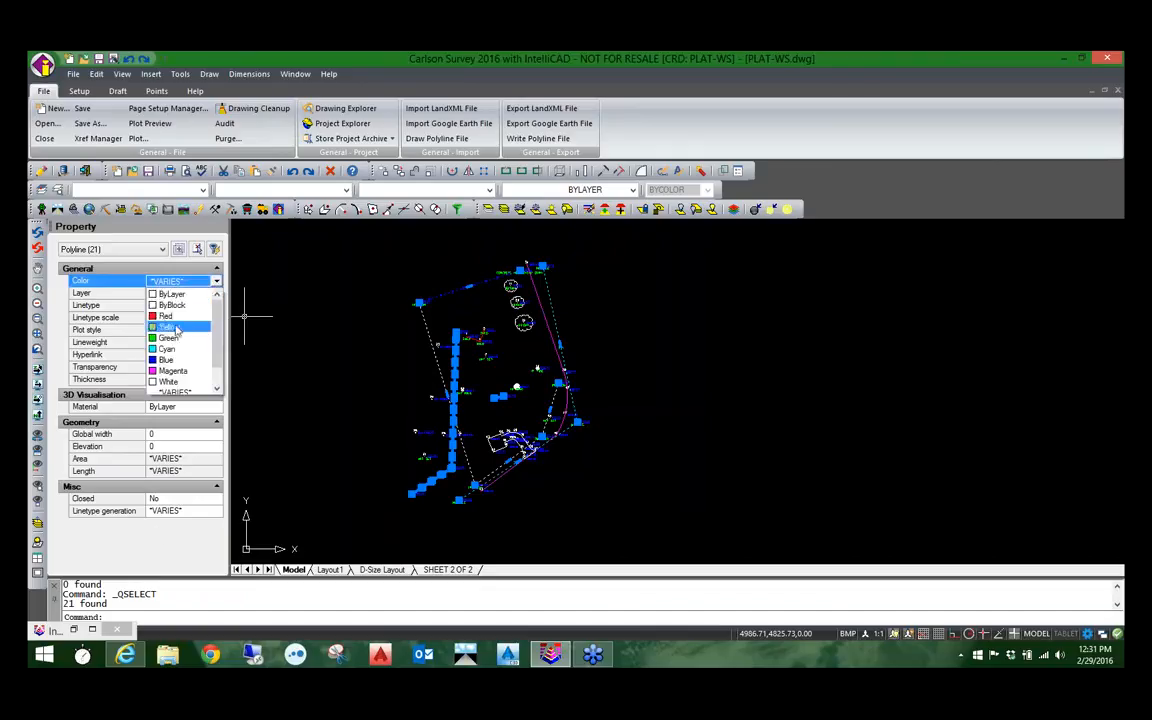
pyautogui.click(178, 327)
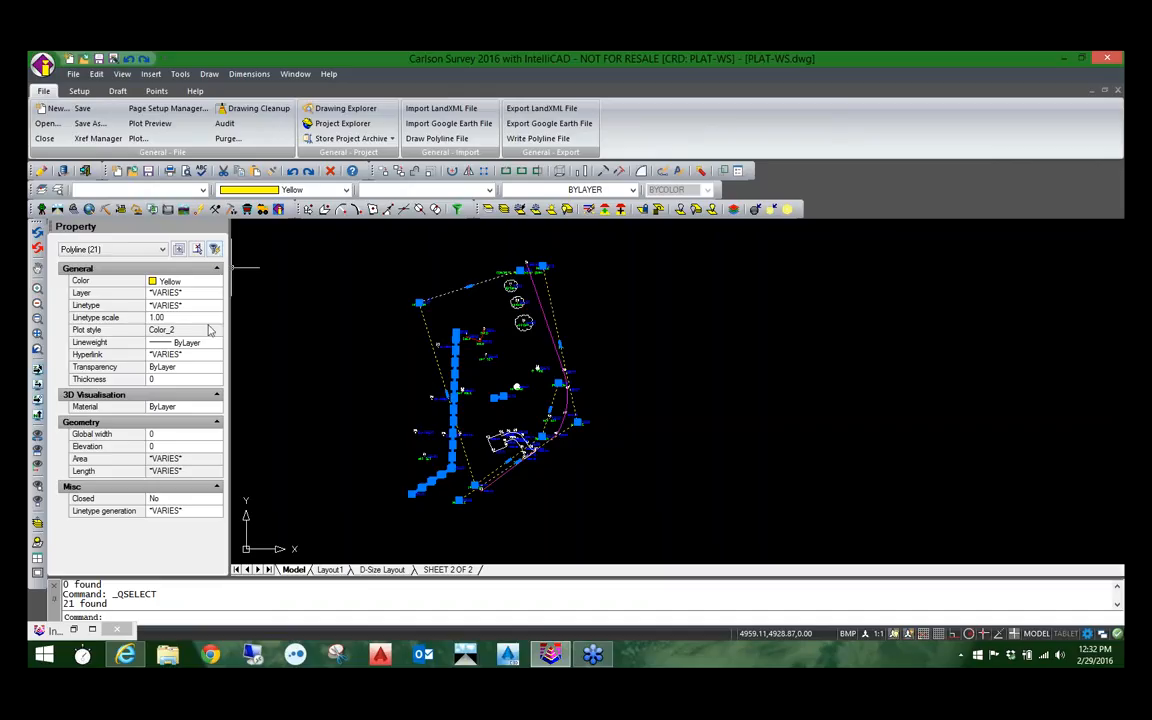
# Step: In the IntelliCAD Explorer, delete the SPT4 block from PLAT-WS.dwg along with all entities that reference it
pyautogui.click(73, 630)
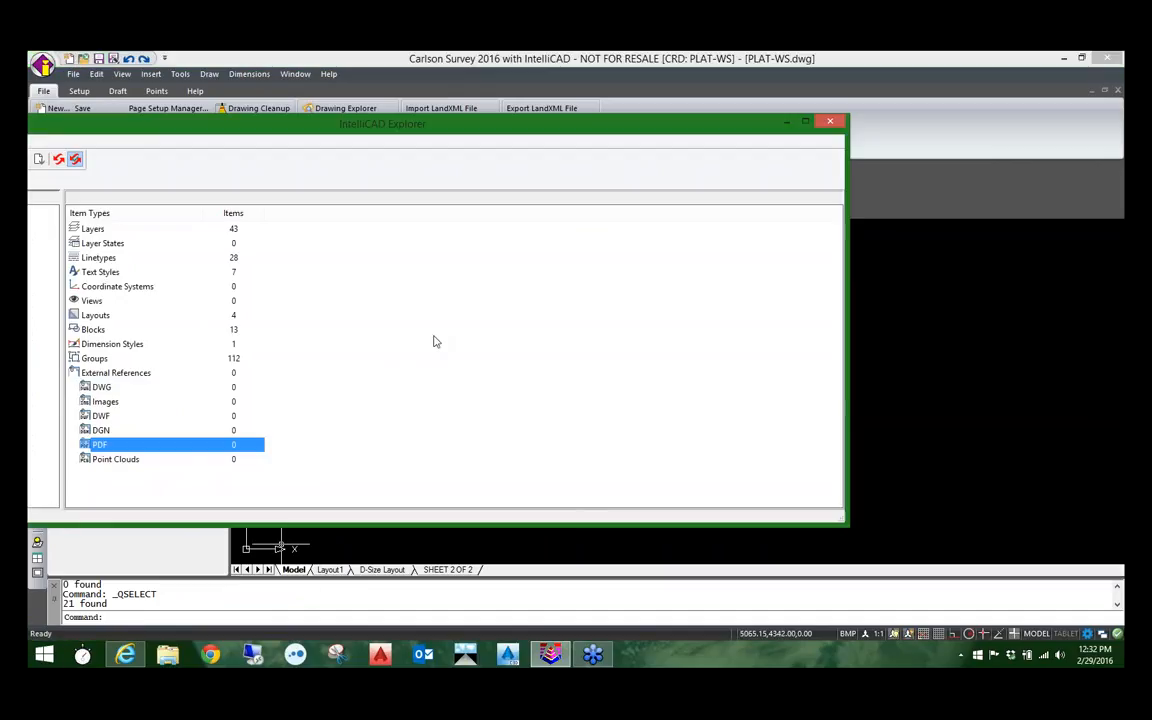
pyautogui.moveTo(265, 120); pyautogui.dragTo(507, 120)
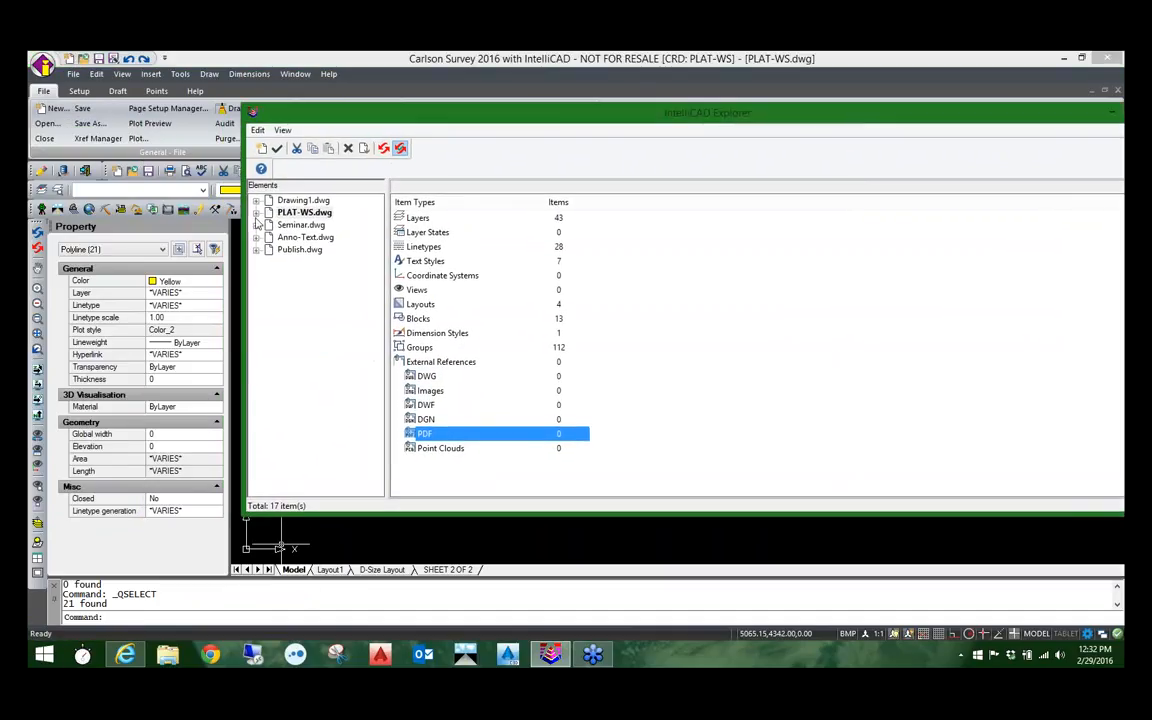
pyautogui.click(256, 213)
pyautogui.click(304, 314)
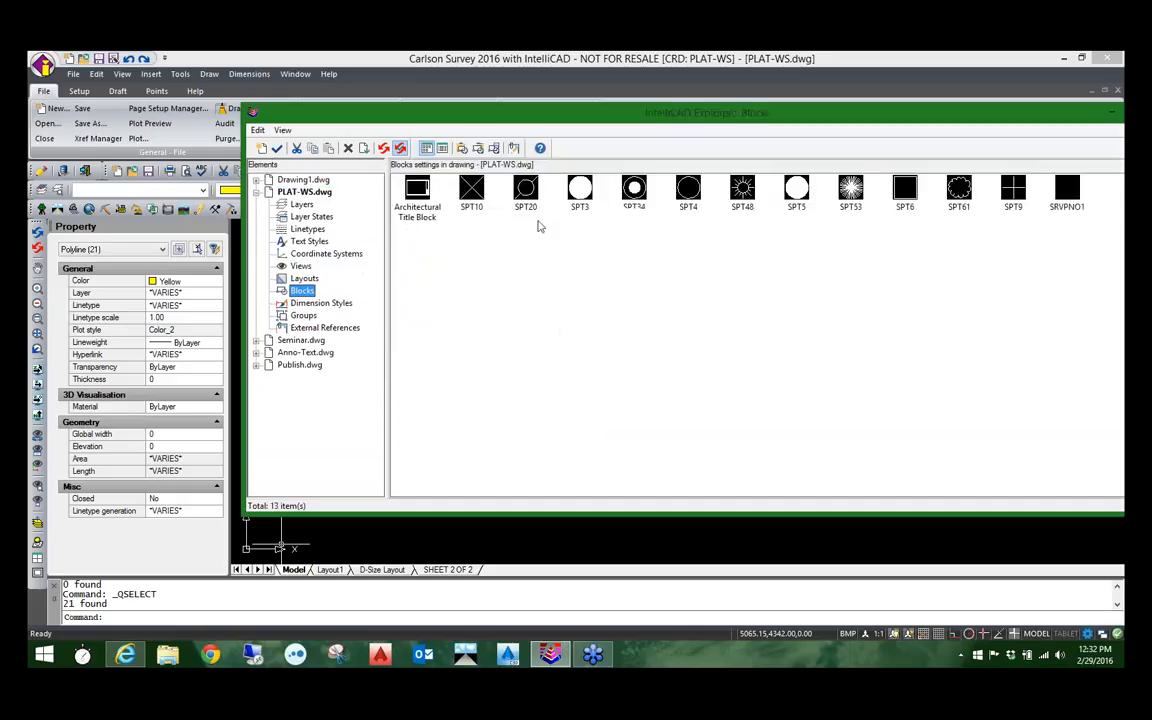
pyautogui.click(686, 190)
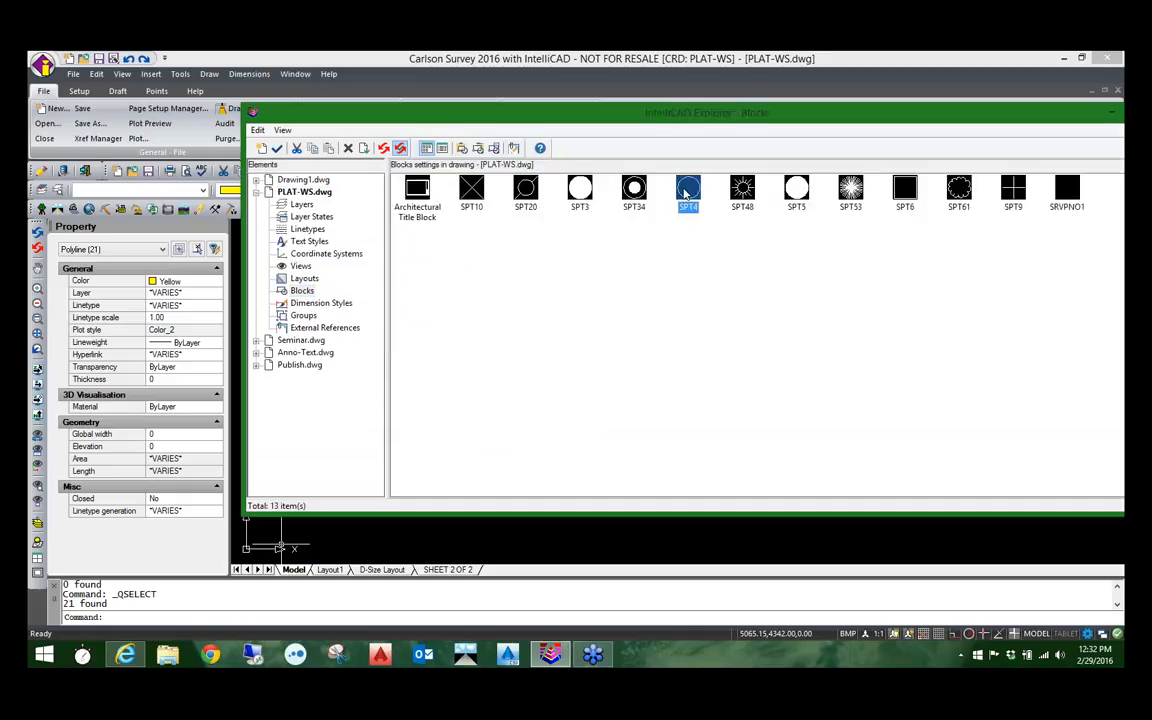
pyautogui.rightClick(686, 190)
pyautogui.click(733, 289)
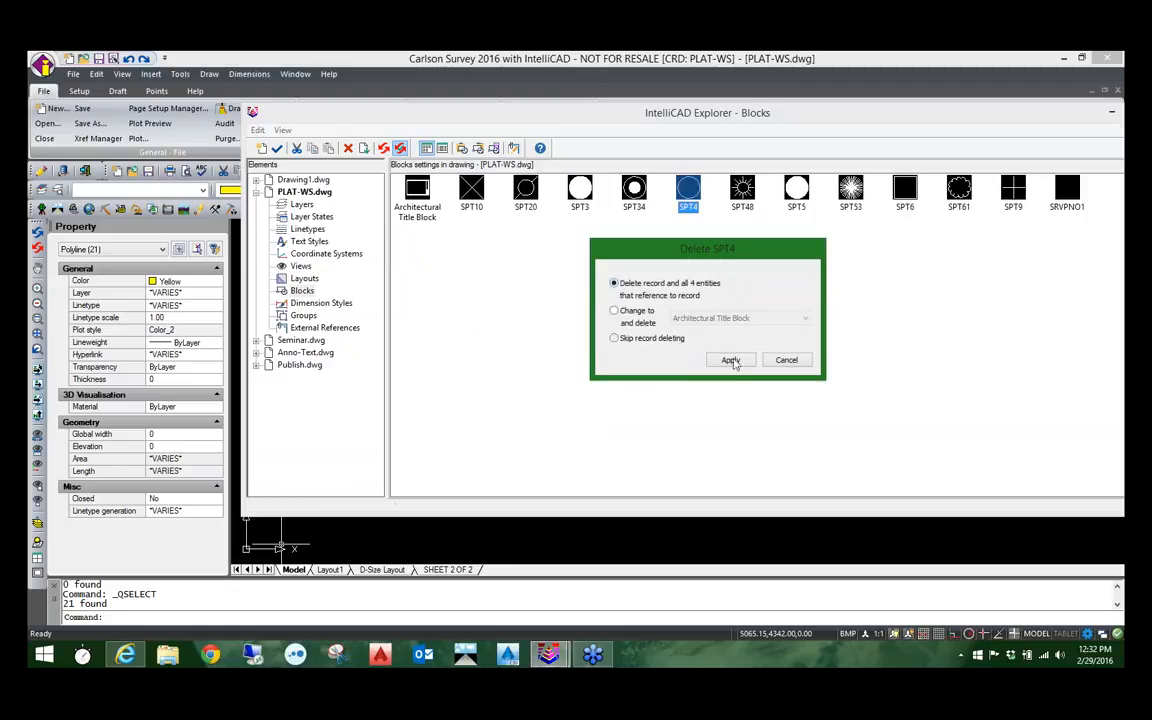
pyautogui.click(730, 360)
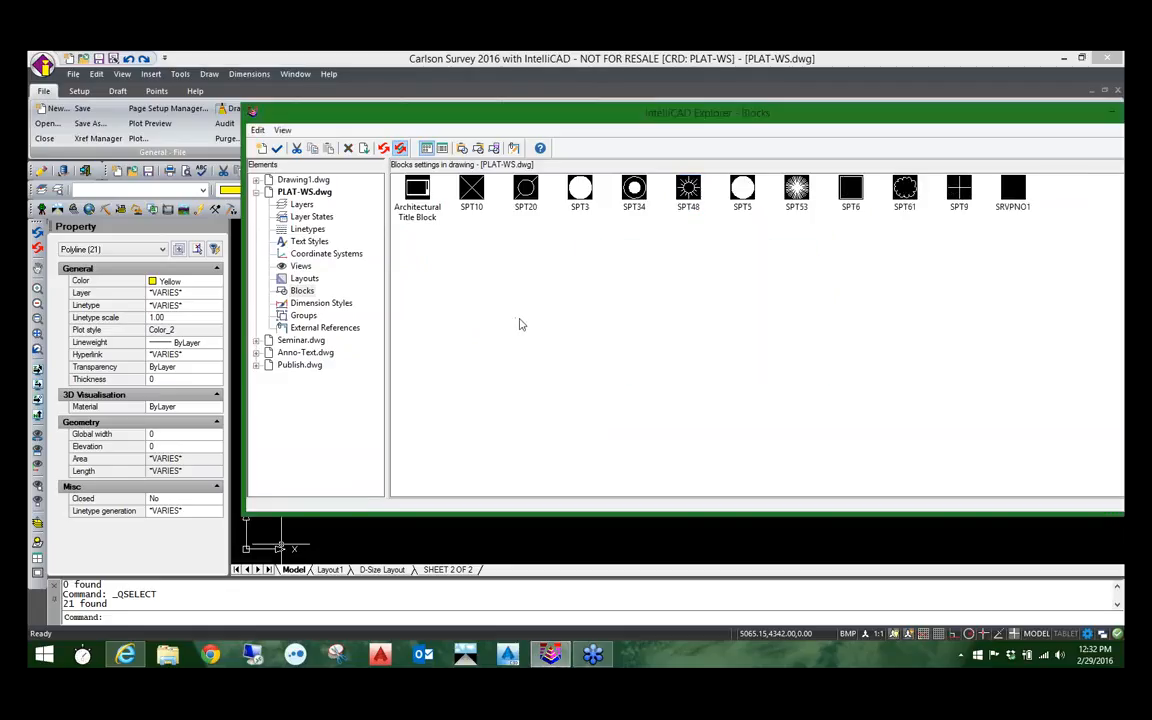